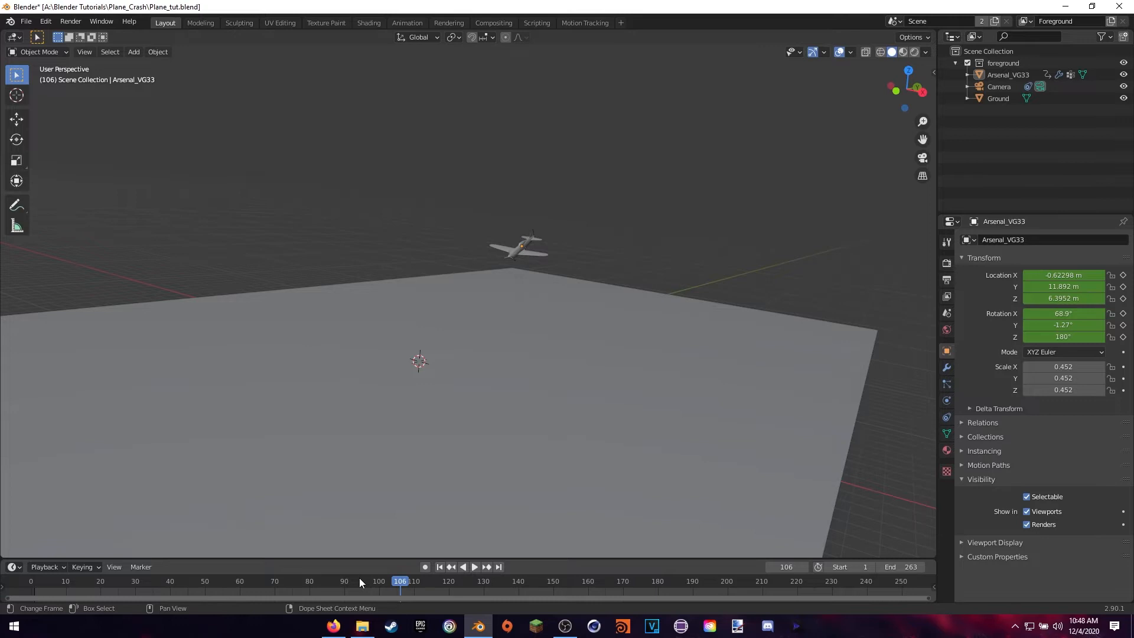
# Step: Review the plane's crash animation between frames 101 and 157, including through the camera view with the background footage
pyautogui.moveTo(360, 583); pyautogui.dragTo(577, 582)
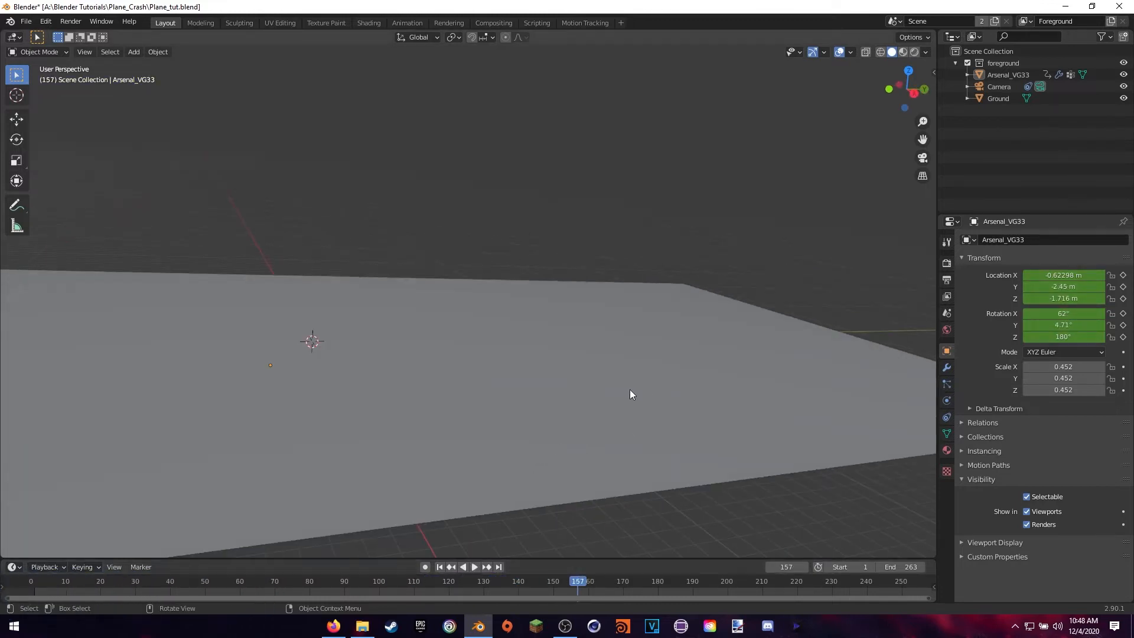
pyautogui.moveTo(630, 390); pyautogui.dragTo(642, 387, button='middle')
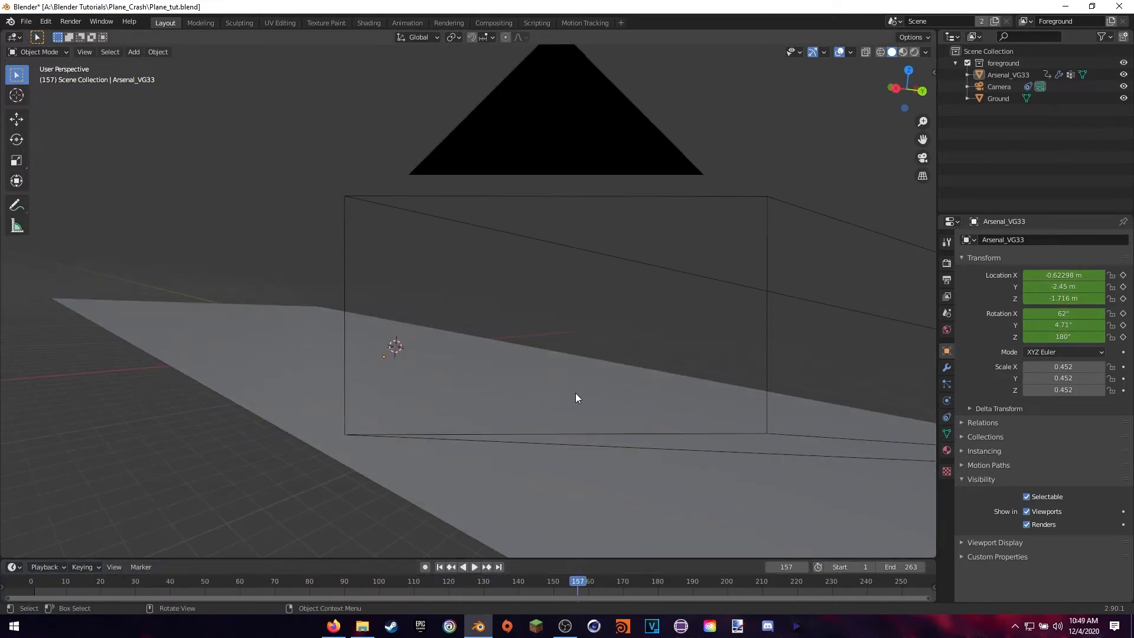
pyautogui.press('KP_0')
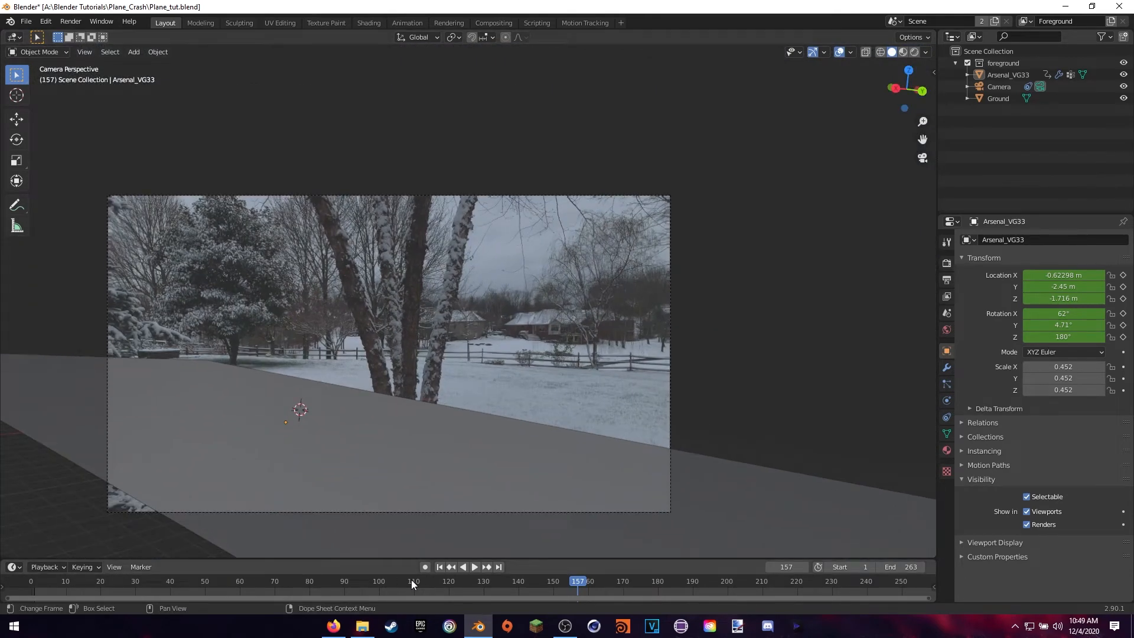
pyautogui.moveTo(411, 580); pyautogui.dragTo(382, 580)
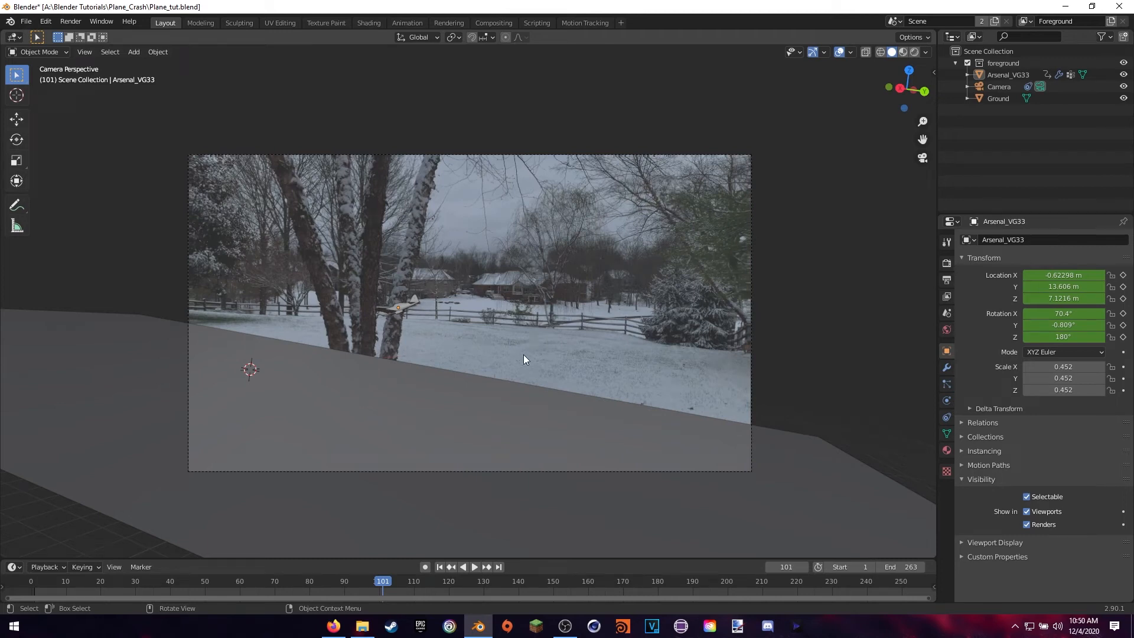
pyautogui.keyDown('shift'); pyautogui.moveTo(506, 369); pyautogui.dragTo(529, 370, button='middle'); pyautogui.keyUp('shift')
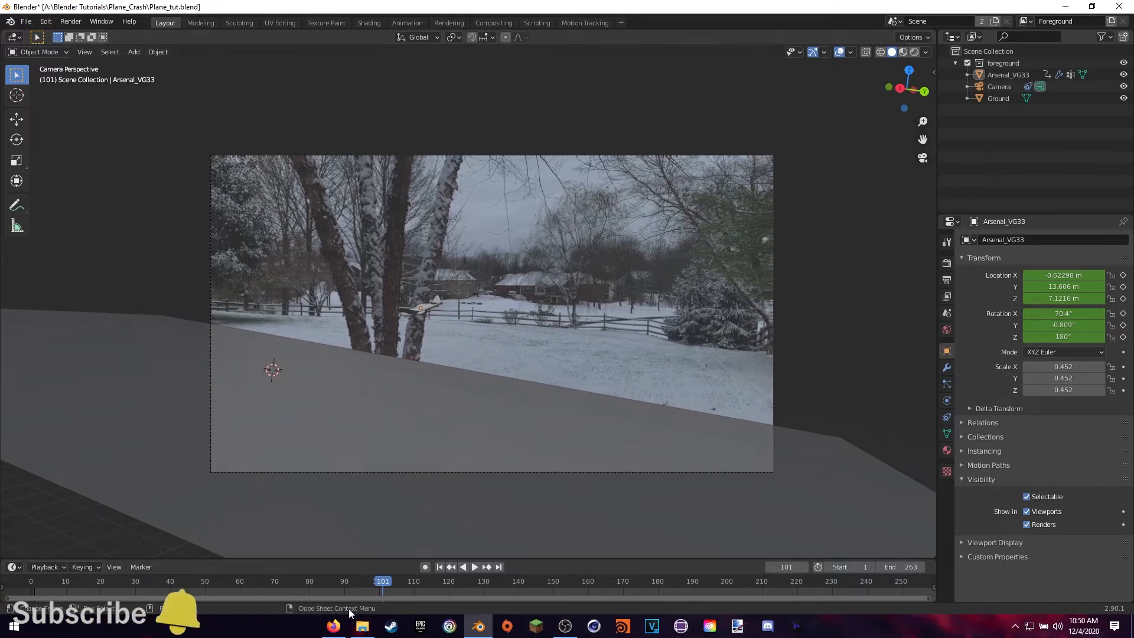
# Step: Switch to Firefox and open the free VDB examples download page on the JangaFX site
pyautogui.click(333, 626)
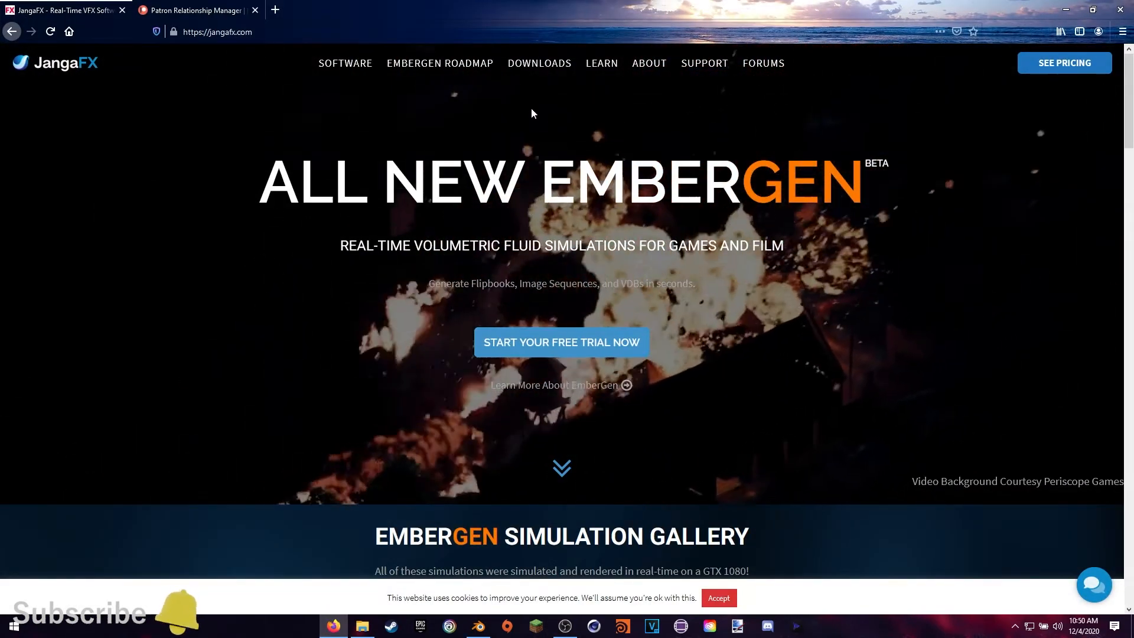
pyautogui.moveTo(536, 66)
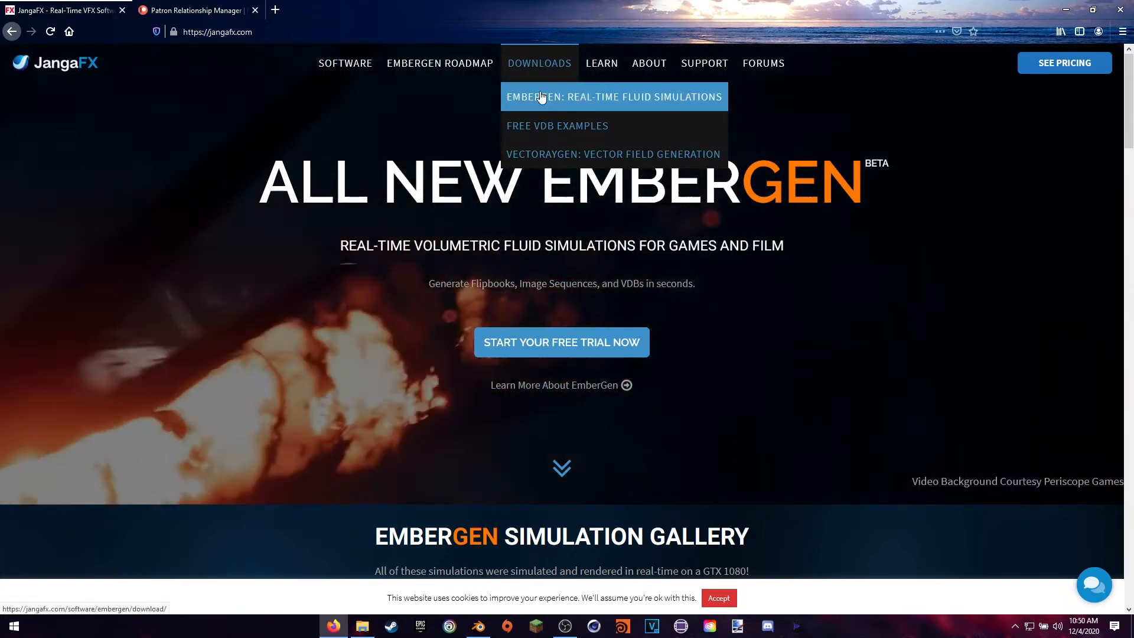
pyautogui.click(534, 125)
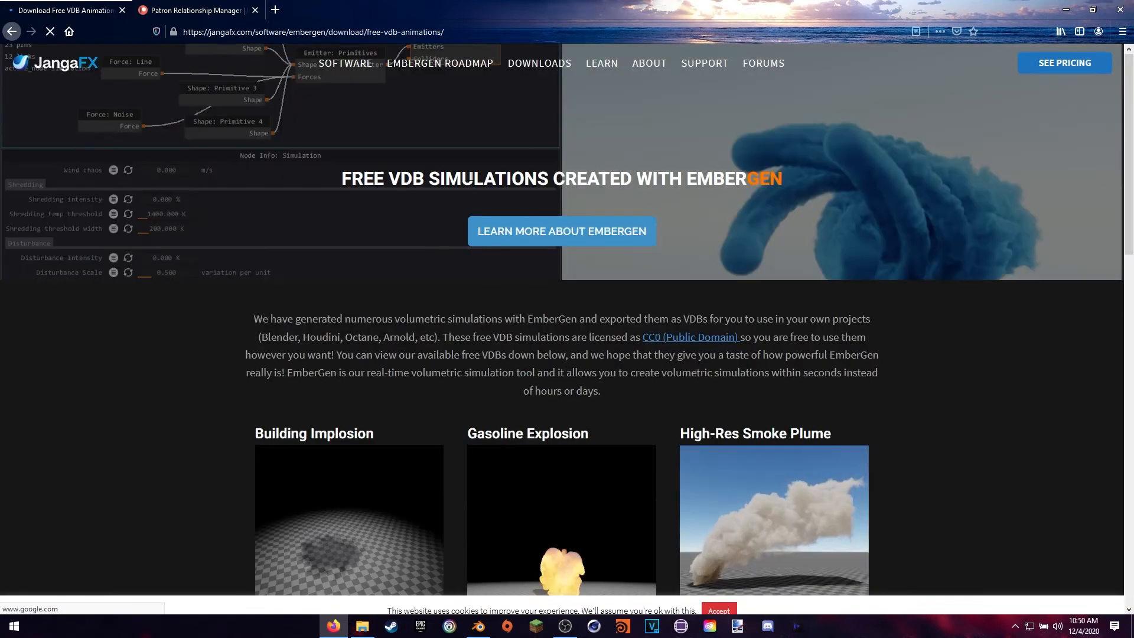
# Step: Look through the free EmberGen VDB simulations, examining the Mid-Air Explosion and Building Implosion downloads
pyautogui.scroll(-4, 526, 250)
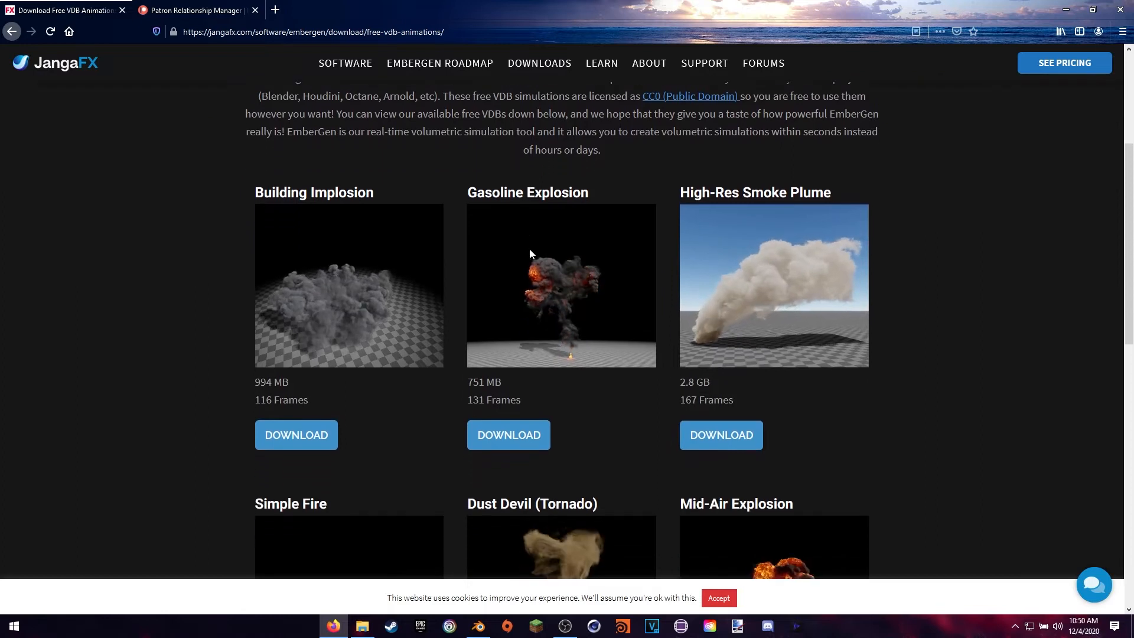
pyautogui.scroll(-2, 529, 250)
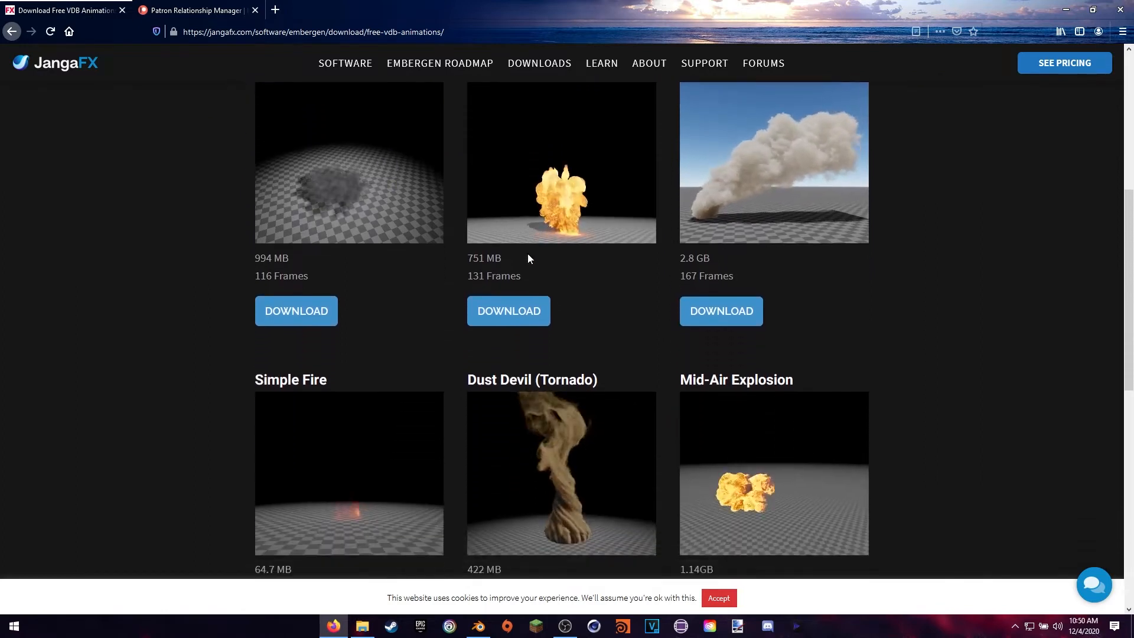
pyautogui.scroll(-3, 527, 255)
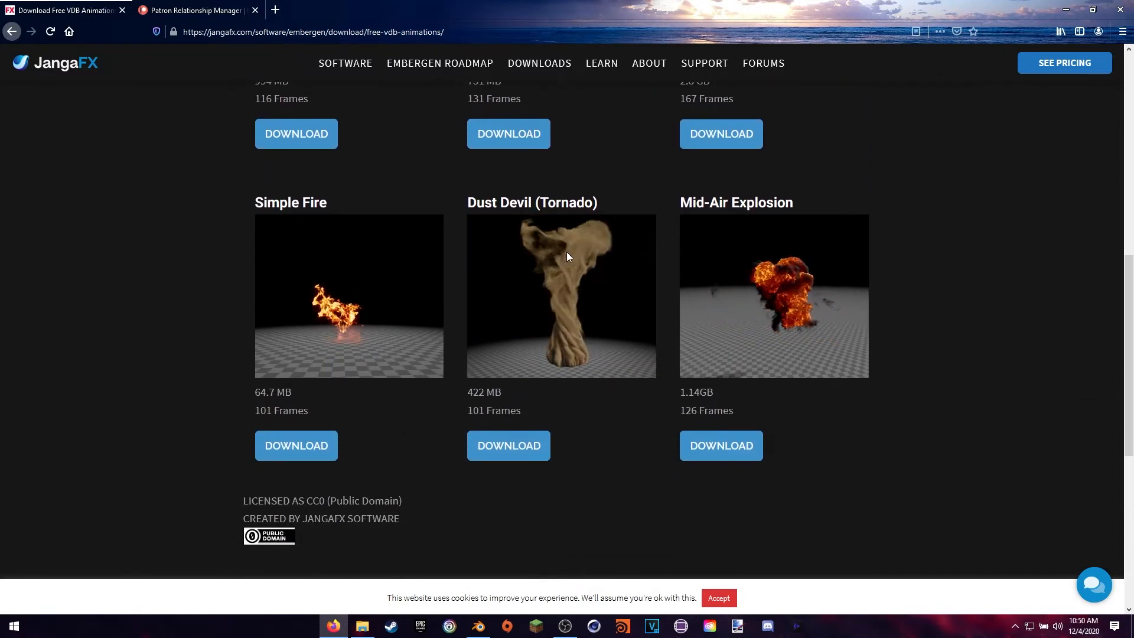
pyautogui.scroll(1, 477, 240)
pyautogui.moveTo(673, 264); pyautogui.dragTo(799, 261)
pyautogui.click(672, 475)
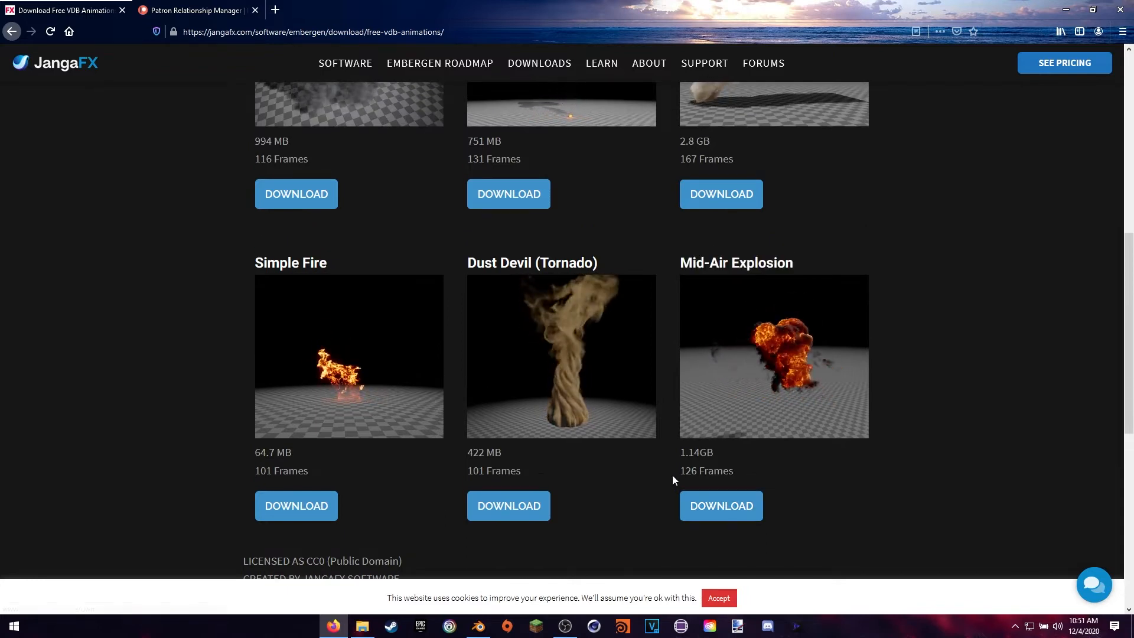
pyautogui.scroll(4, 665, 354)
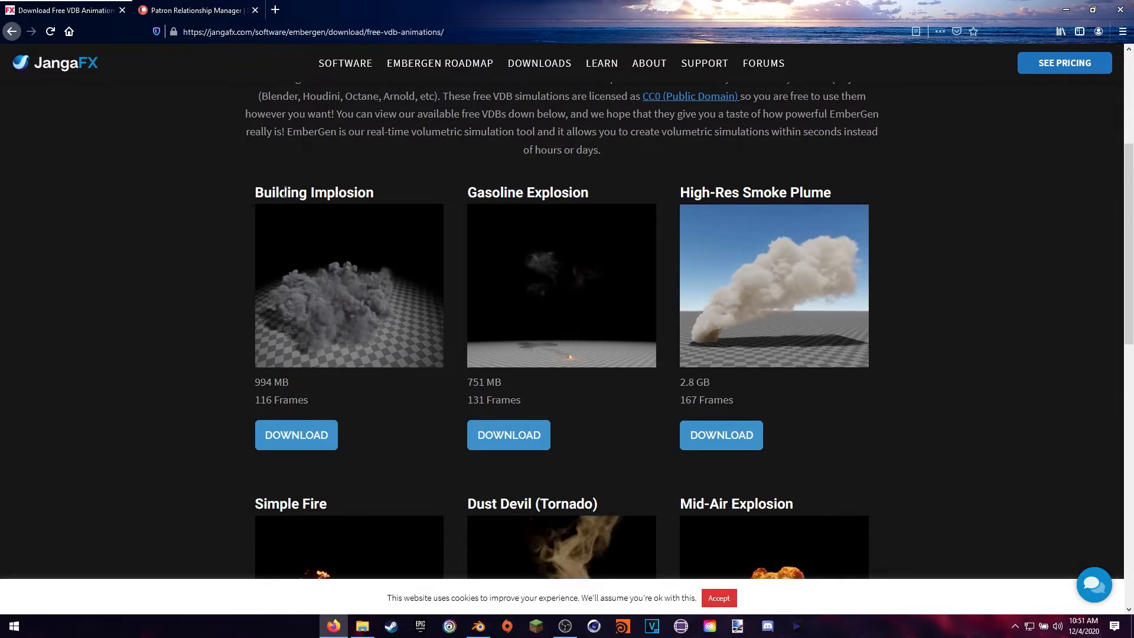
# Step: Switch to File Explorer and create a folder named Midair inside the Explosions folder
pyautogui.hotkey('alt', 'Tab')
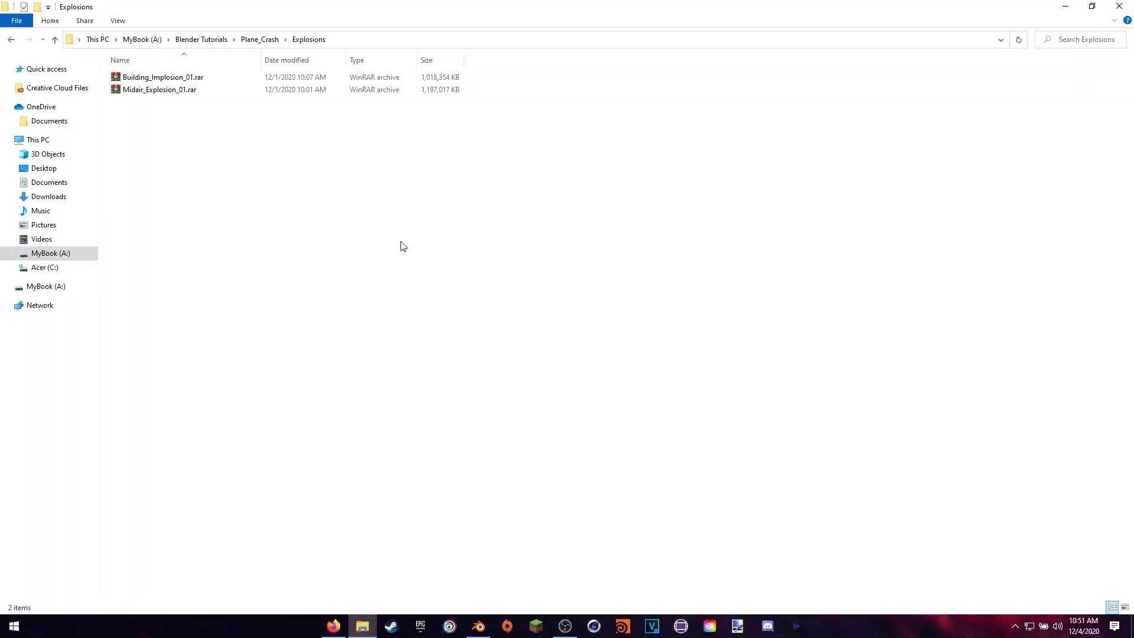
pyautogui.moveTo(152, 147); pyautogui.dragTo(282, 77)
pyautogui.click(220, 159)
pyautogui.rightClick(195, 163)
pyautogui.moveTo(272, 305)
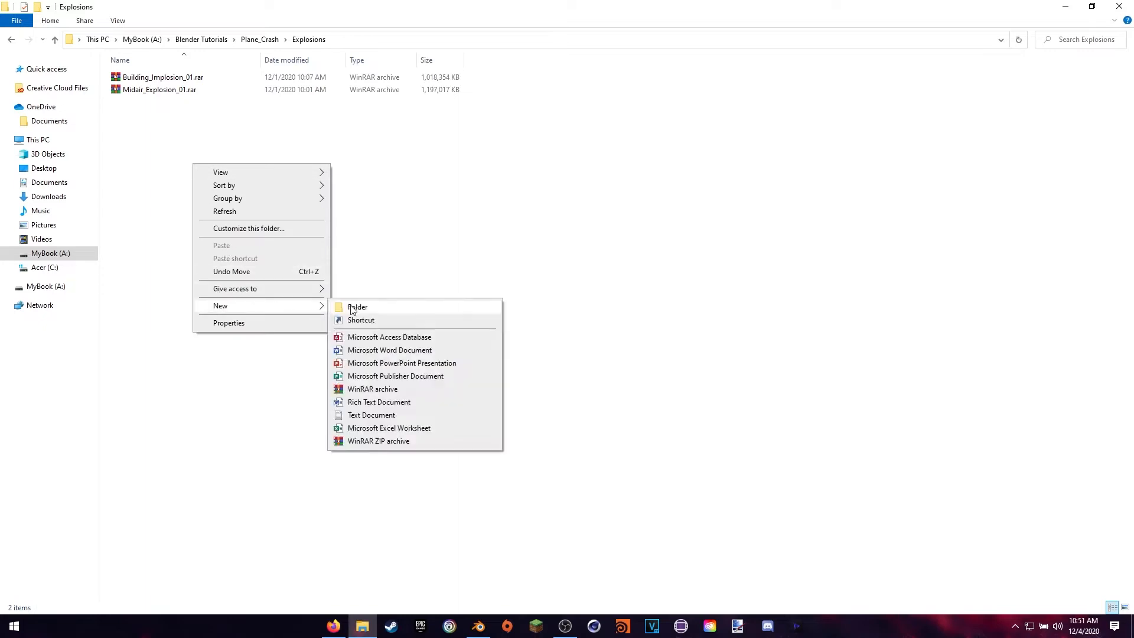
pyautogui.click(354, 303)
pyautogui.write('Midair')
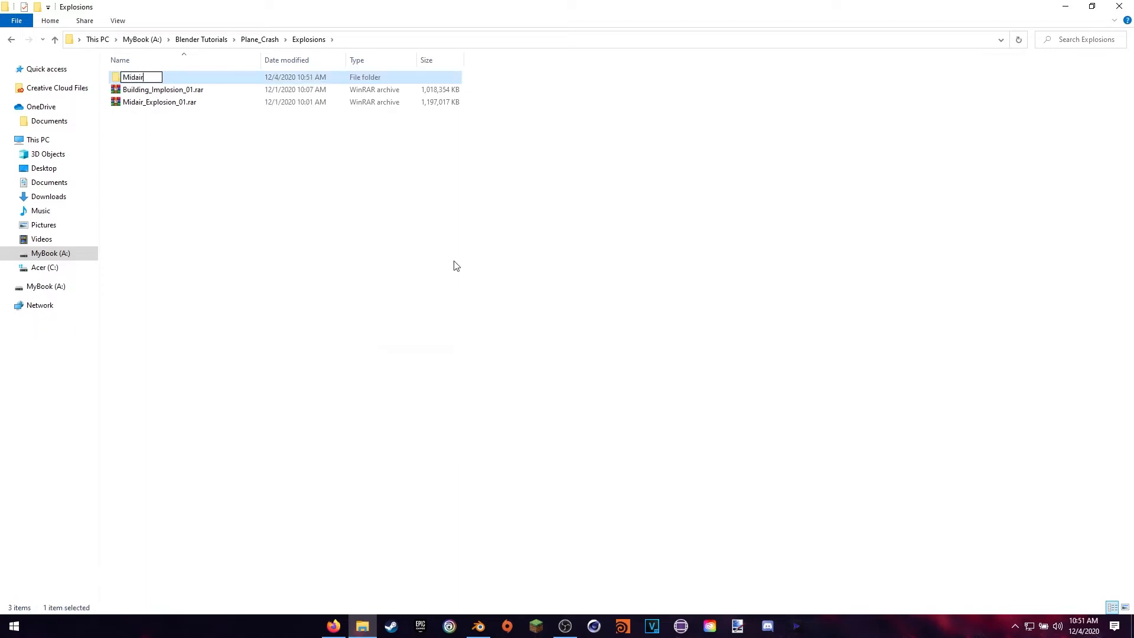
pyautogui.press('Return')
# Step: Create a second folder named Smoke inside the Explosions folder
pyautogui.rightClick(202, 232)
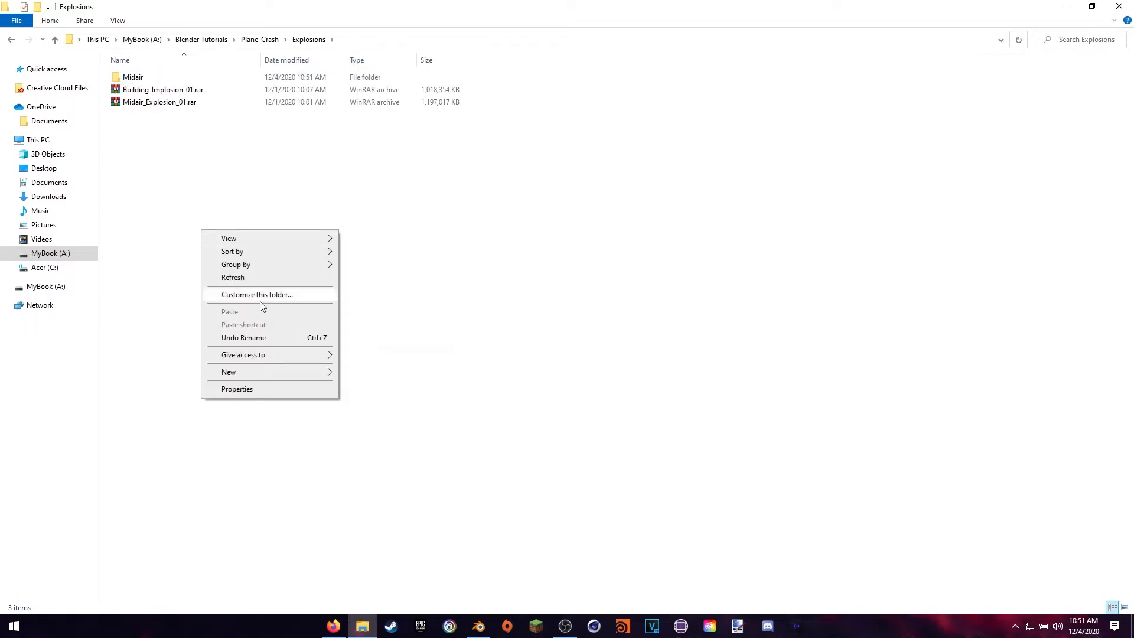
pyautogui.moveTo(278, 370)
pyautogui.click(363, 373)
pyautogui.write('Smoke')
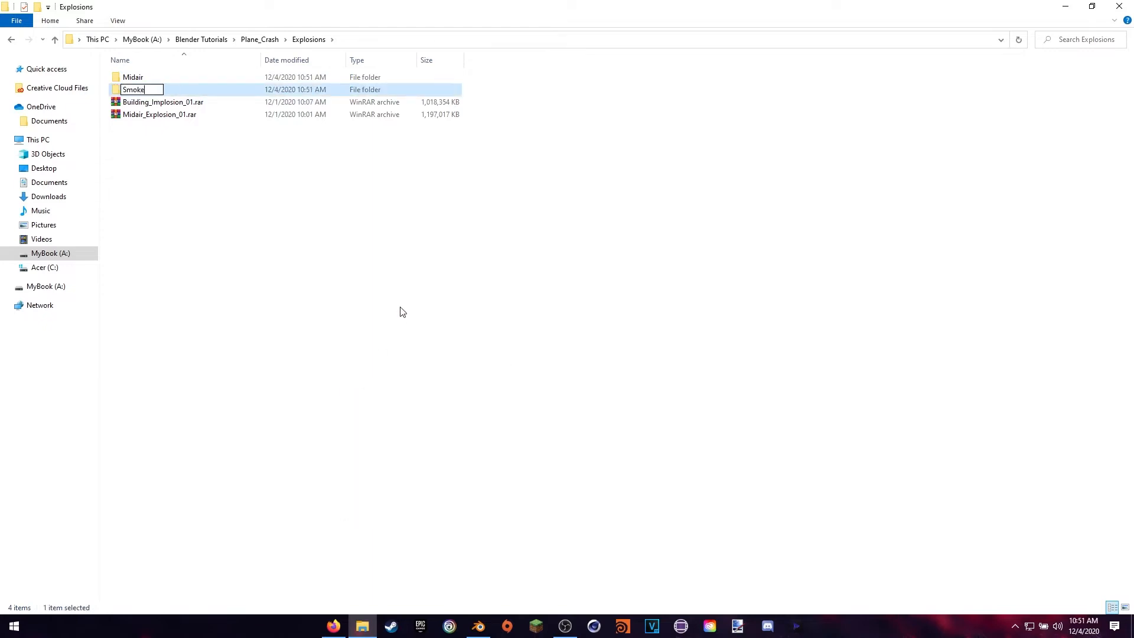
pyautogui.press('Return')
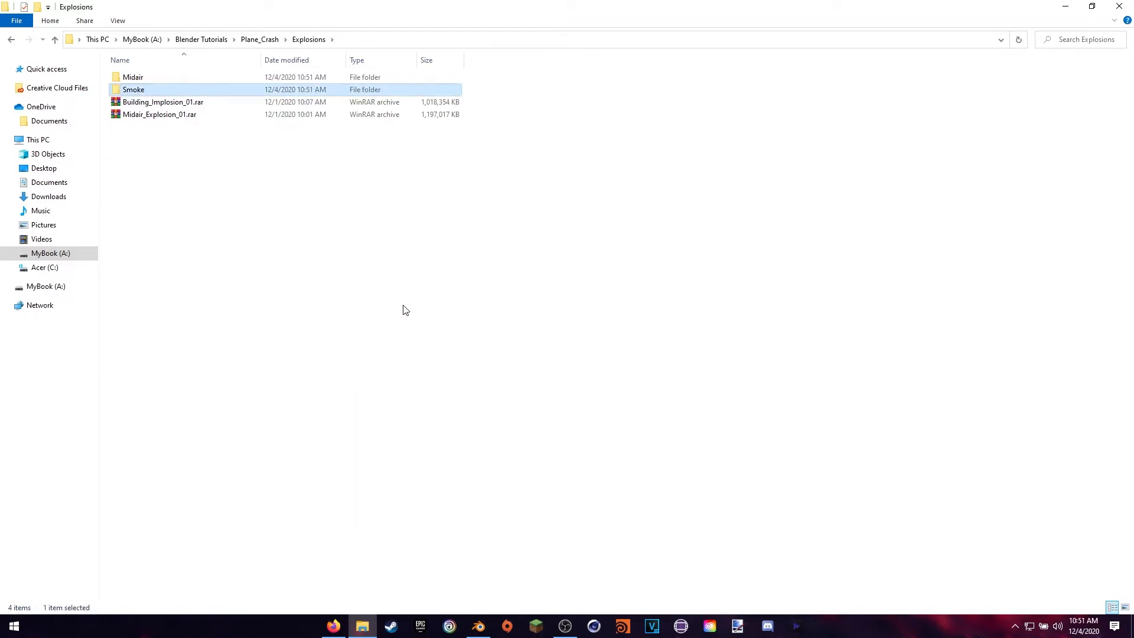
# Step: Extract all VDB files from the Midair_Explosion_01 folder of Midair_Explosion_01.rar into the Midair folder
pyautogui.click(124, 116)
pyautogui.doubleClick(123, 116)
pyautogui.moveTo(270, 187); pyautogui.dragTo(567, 113)
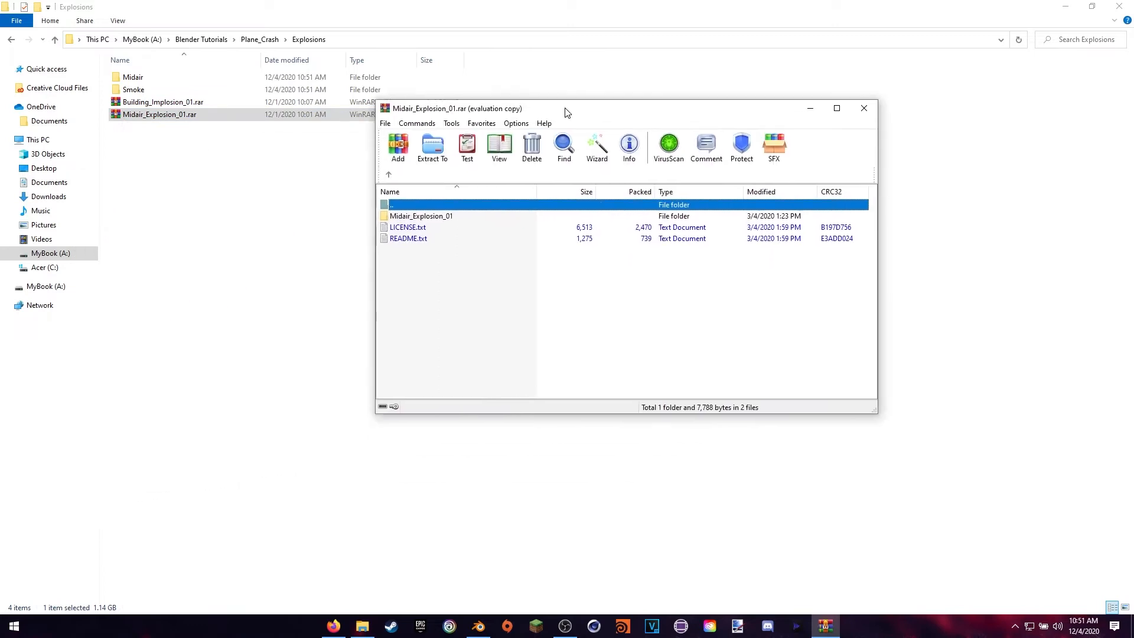
pyautogui.press('Escape')
pyautogui.doubleClick(409, 217)
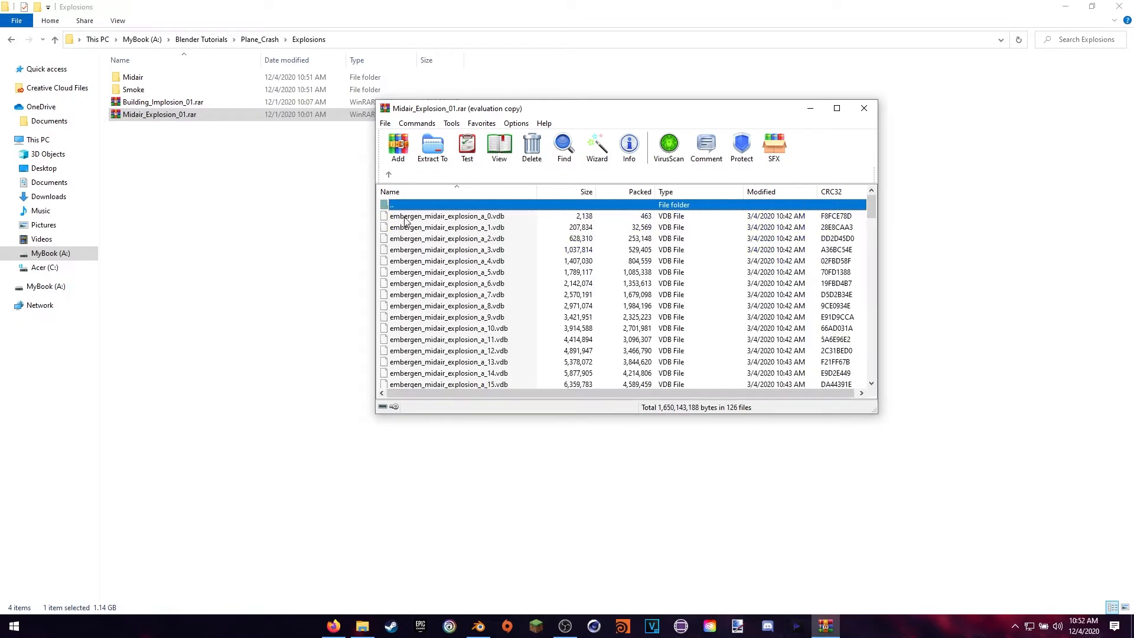
pyautogui.click(461, 220)
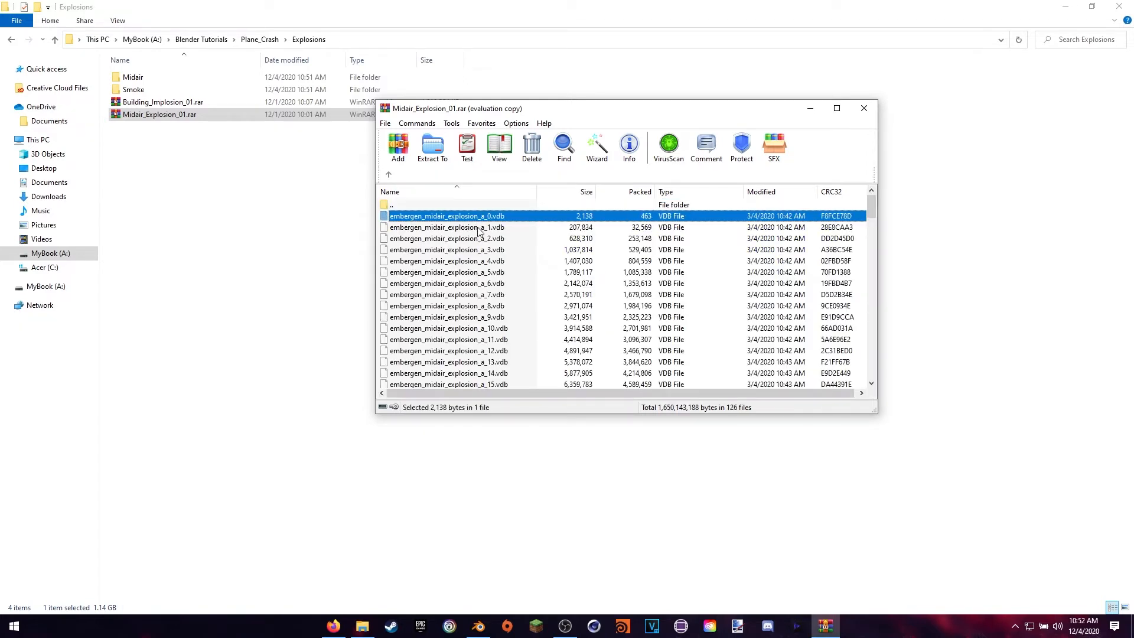
pyautogui.hotkey('ctrl', 'a')
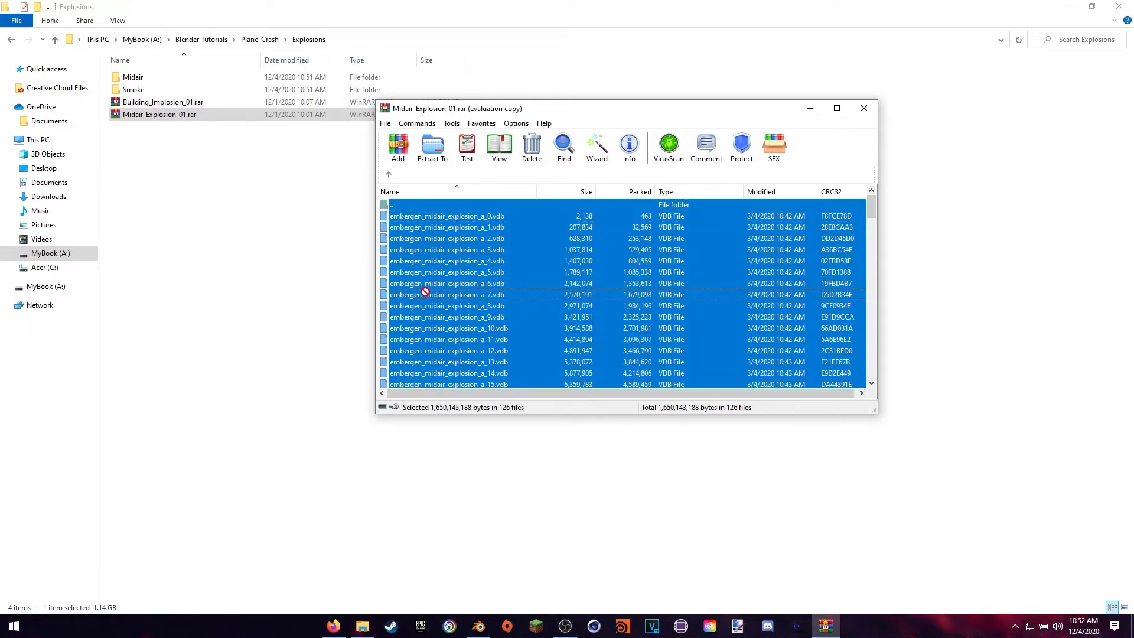
pyautogui.moveTo(425, 292); pyautogui.dragTo(170, 79)
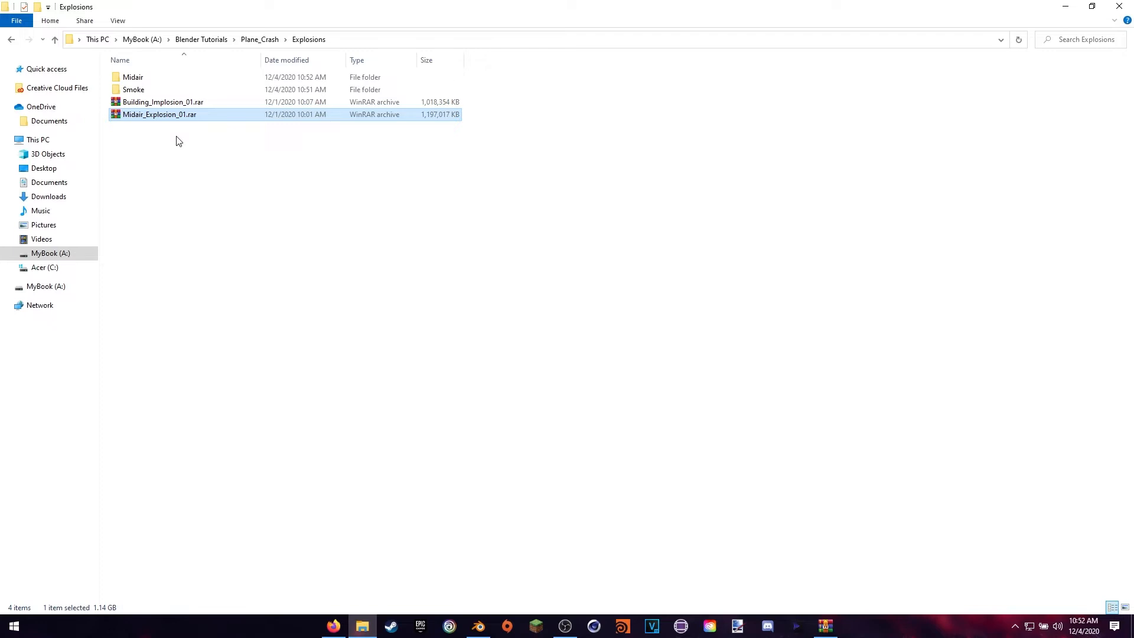
# Step: Extract all VDB files from the Building_Implosion_01 folder of Building_Implosion_01.rar into the Smoke folder
pyautogui.doubleClick(151, 103)
pyautogui.click(788, 119)
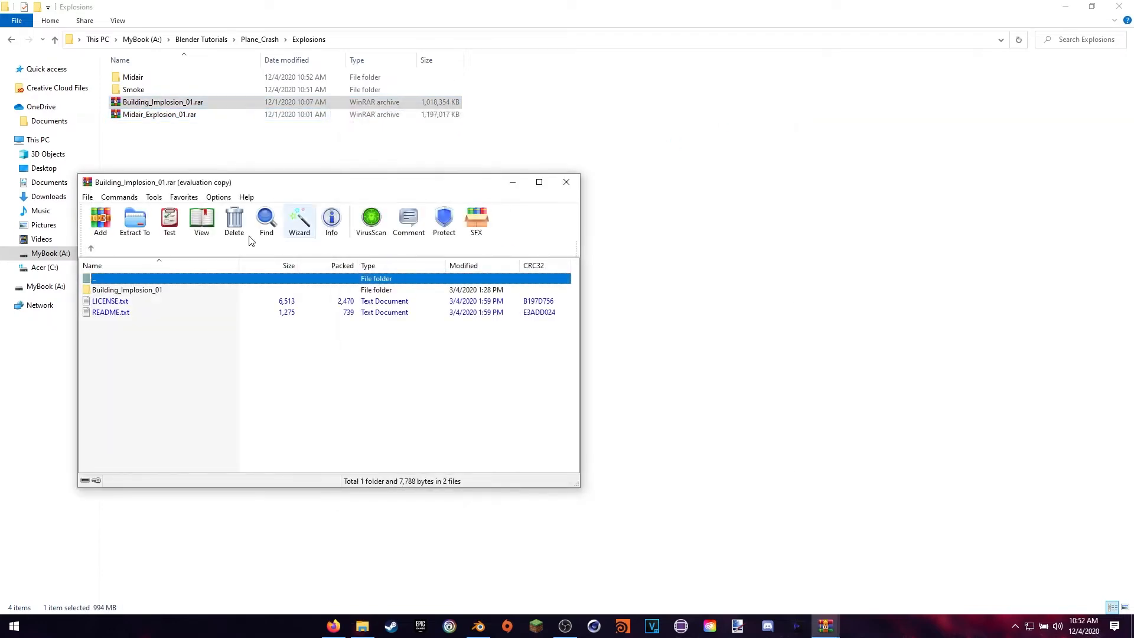
pyautogui.doubleClick(121, 290)
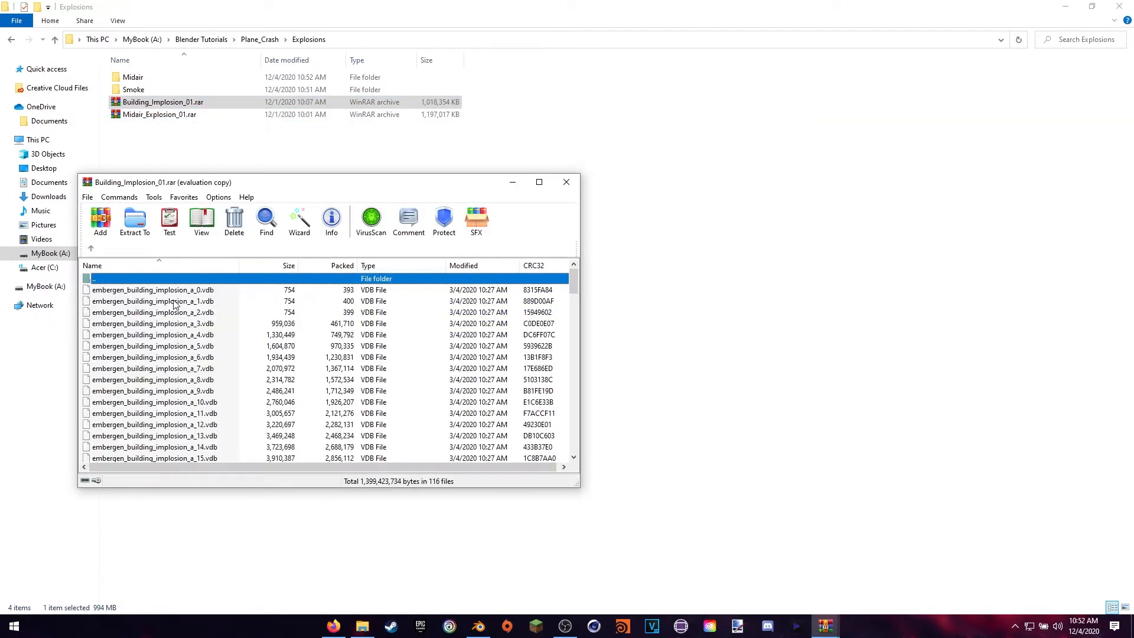
pyautogui.hotkey('ctrl', 'a')
pyautogui.moveTo(371, 171); pyautogui.dragTo(163, 89)
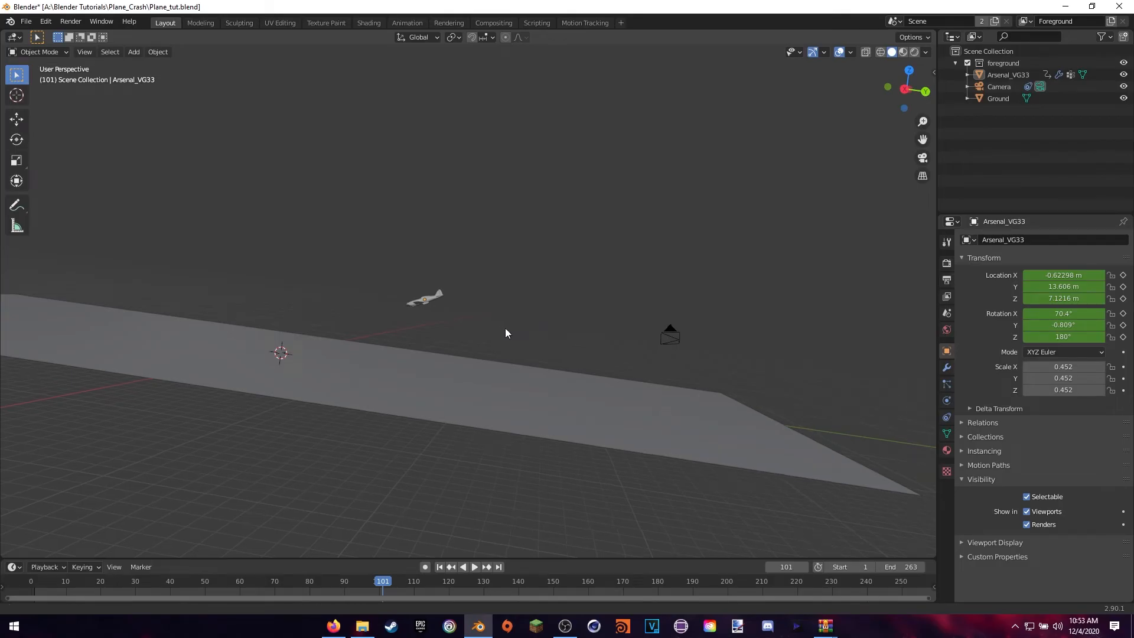
# Step: Import all embergen_building_implosion VDB files from the Plane_Crash Explosions\Smoke folder as an OpenVDB volume sequence
pyautogui.keyDown('shift'); pyautogui.moveTo(505, 328); pyautogui.dragTo(552, 351, button='middle'); pyautogui.keyUp('shift')
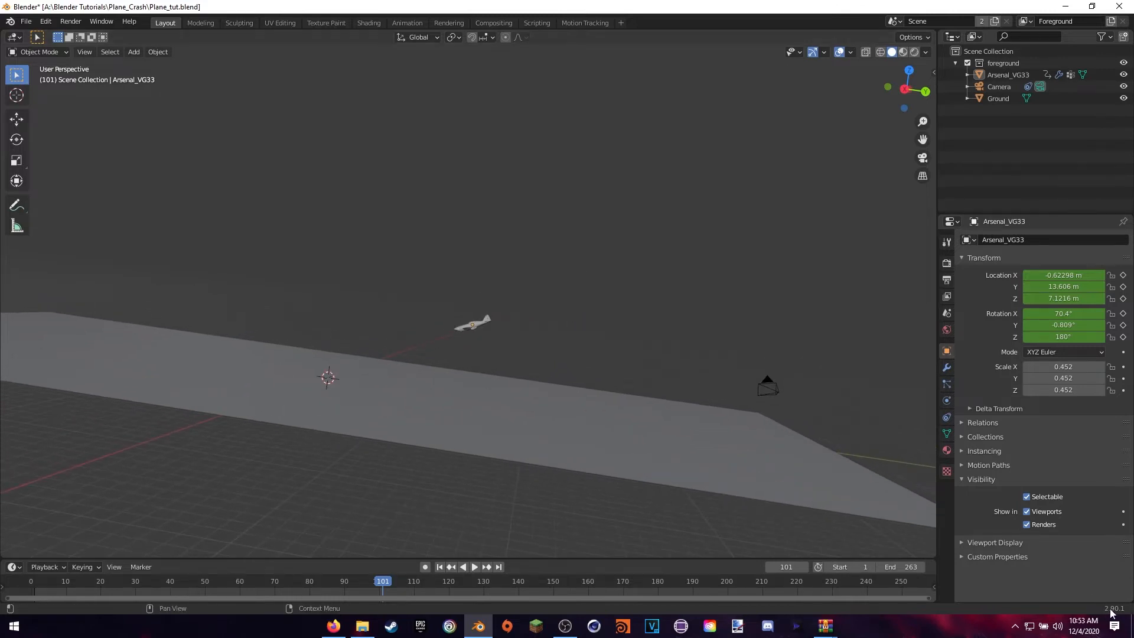
pyautogui.moveTo(665, 341); pyautogui.dragTo(494, 335, button='middle')
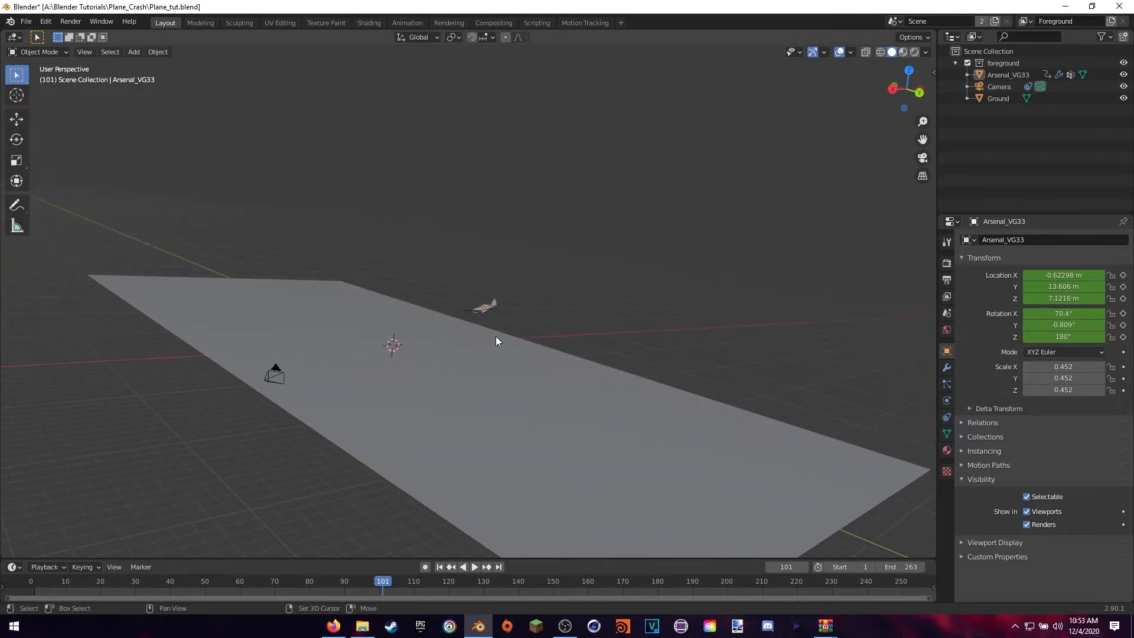
pyautogui.hotkey('shift', 'a')
pyautogui.moveTo(483, 340)
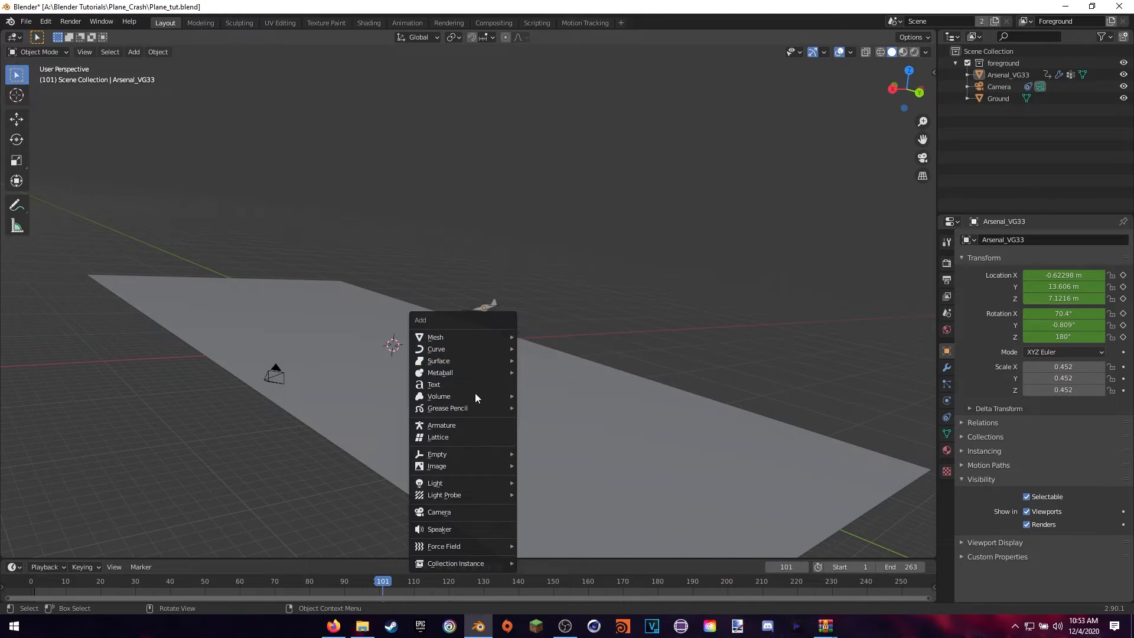
pyautogui.moveTo(472, 397)
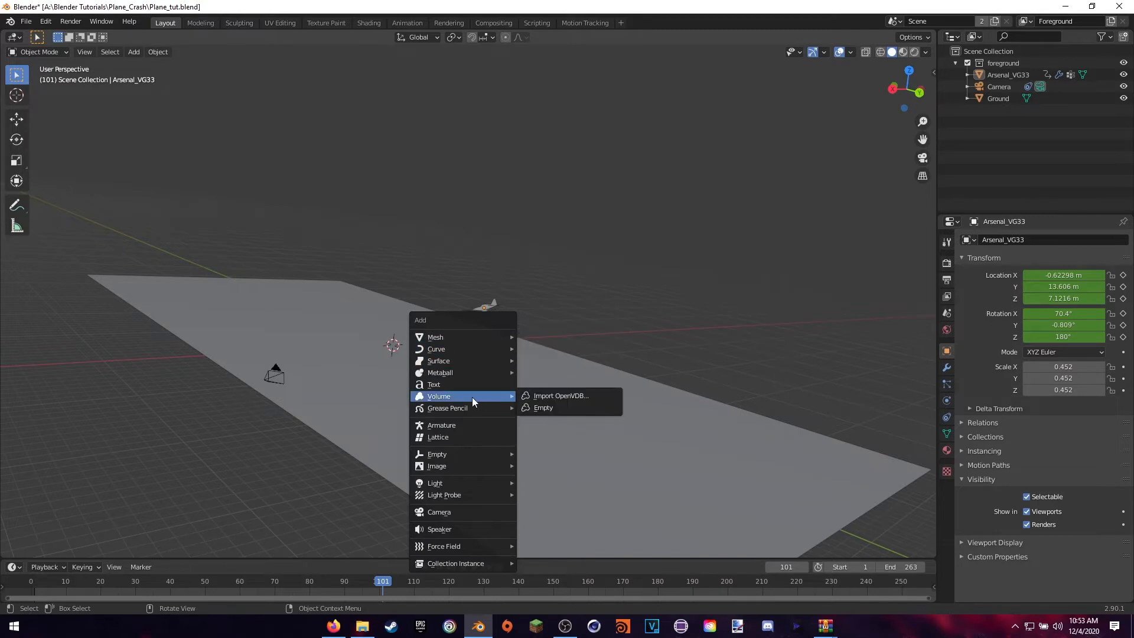
pyautogui.click(552, 396)
pyautogui.press('BackSpace')
pyautogui.press('BackSpace')
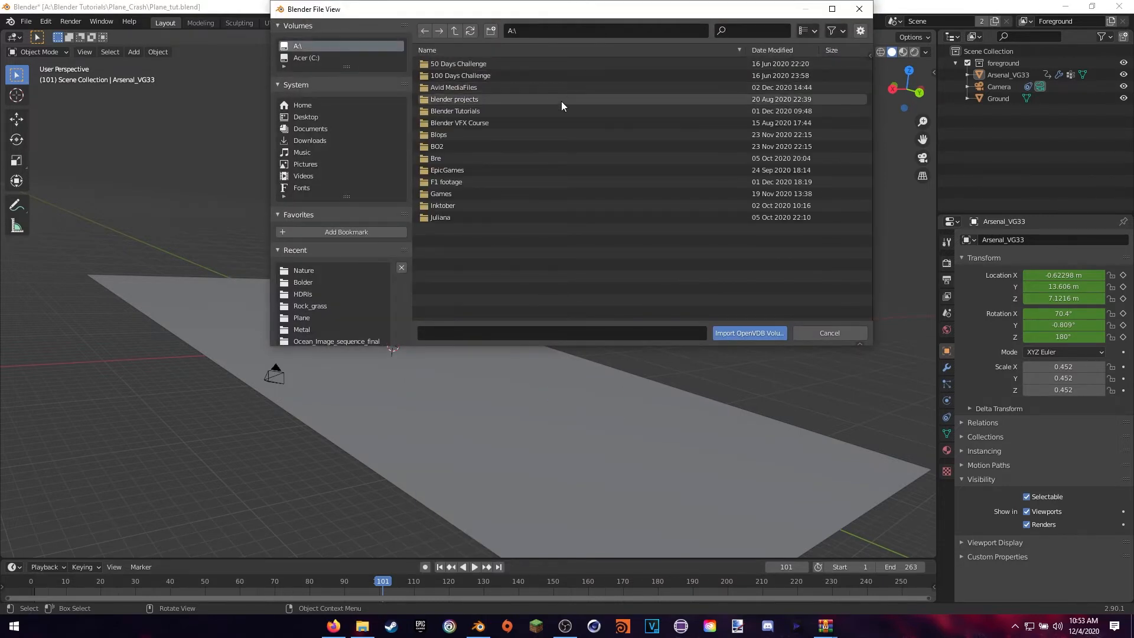
pyautogui.doubleClick(462, 111)
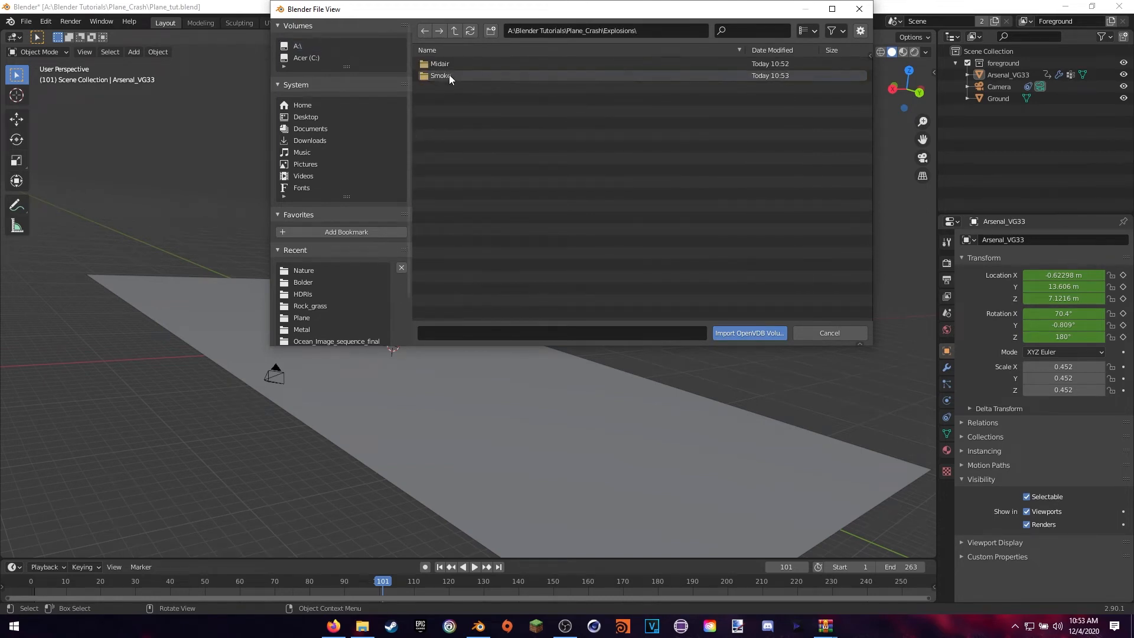
pyautogui.doubleClick(449, 74)
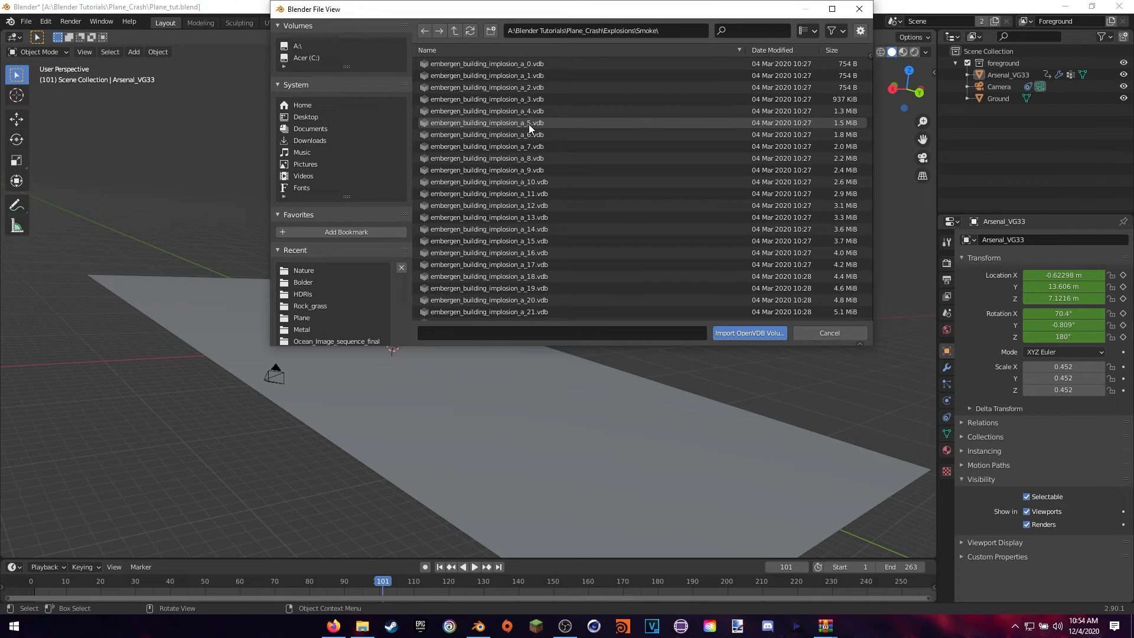
pyautogui.press('a')
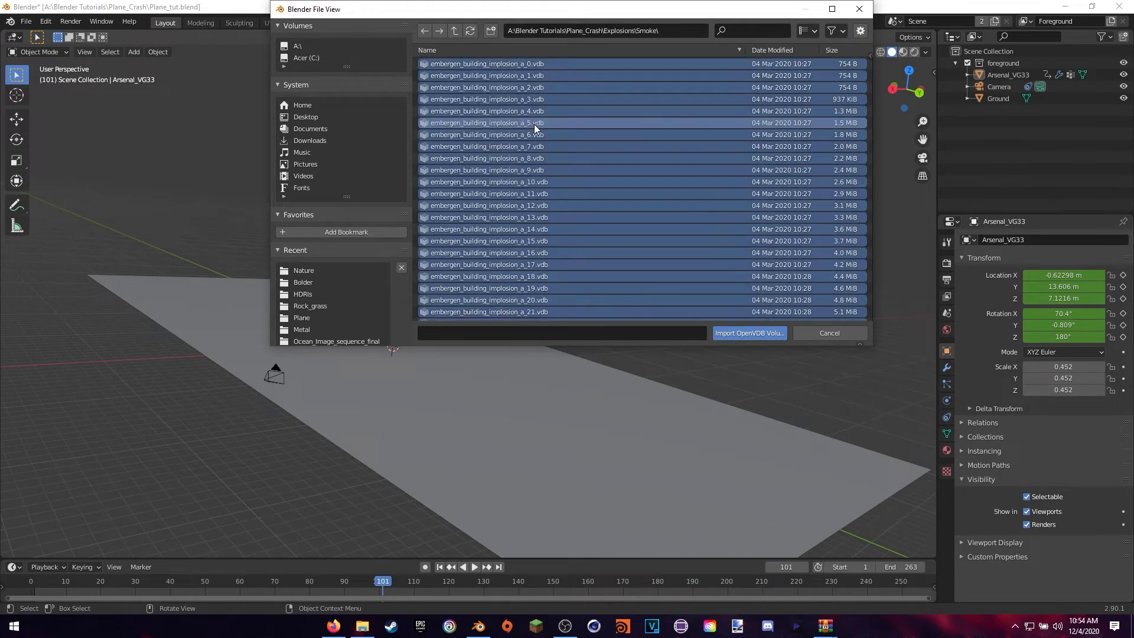
pyautogui.click(740, 333)
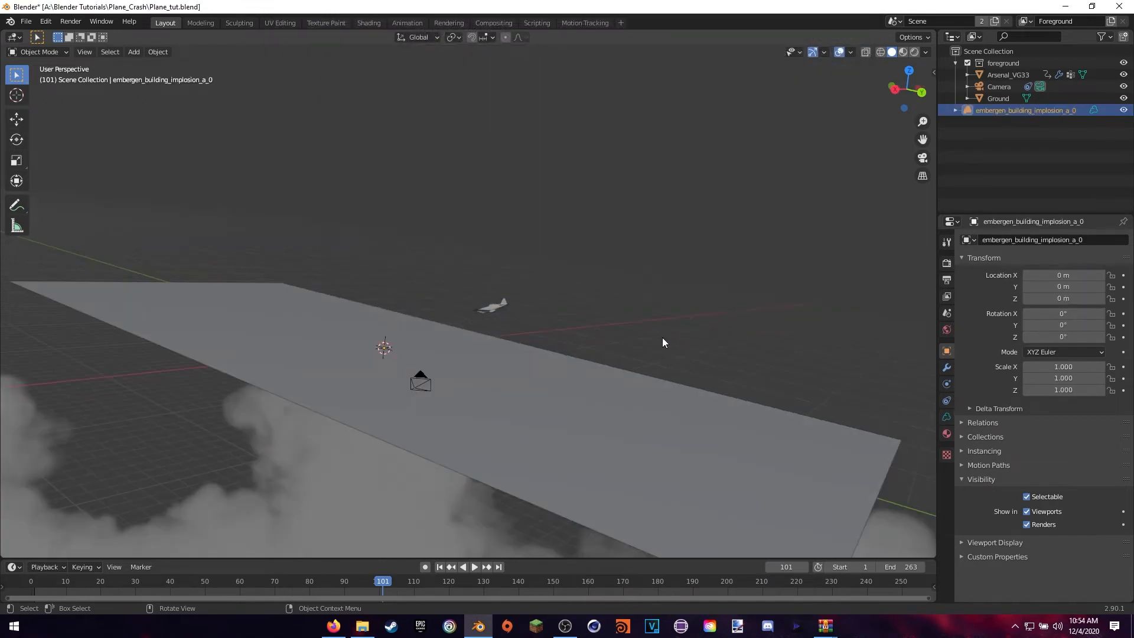
# Step: Scale the smoke volume uniformly to about 0.059 and move it to about X -2.01, Y -0.95, Z 9.24 m
pyautogui.scroll(-15, 645, 343)
pyautogui.scroll(5, 575, 402)
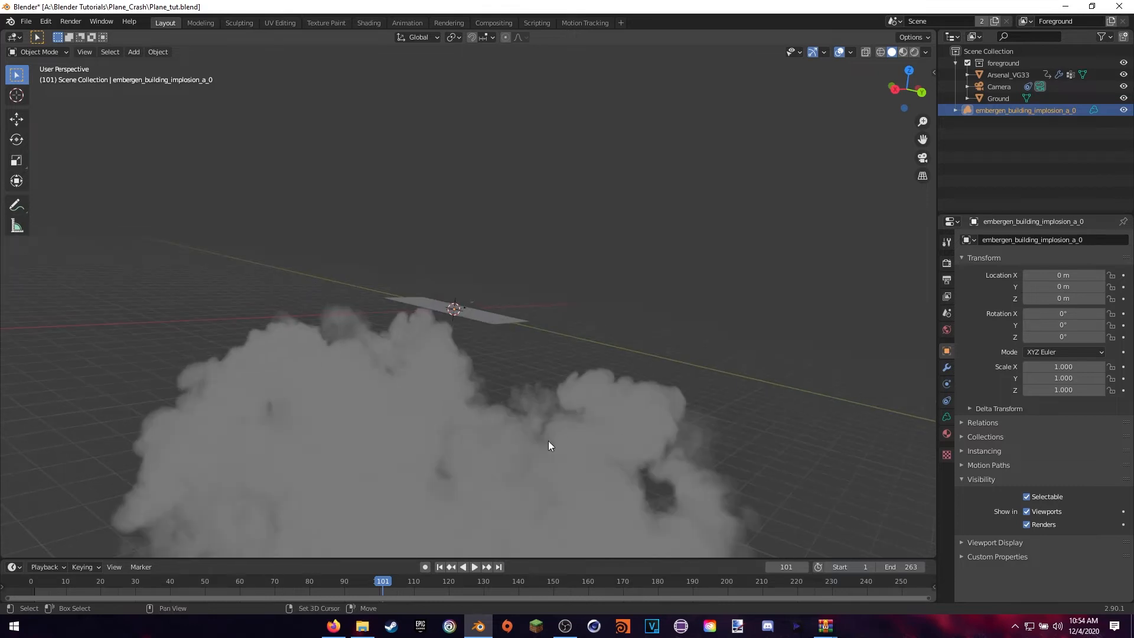
pyautogui.moveTo(548, 445); pyautogui.dragTo(567, 294, button='middle')
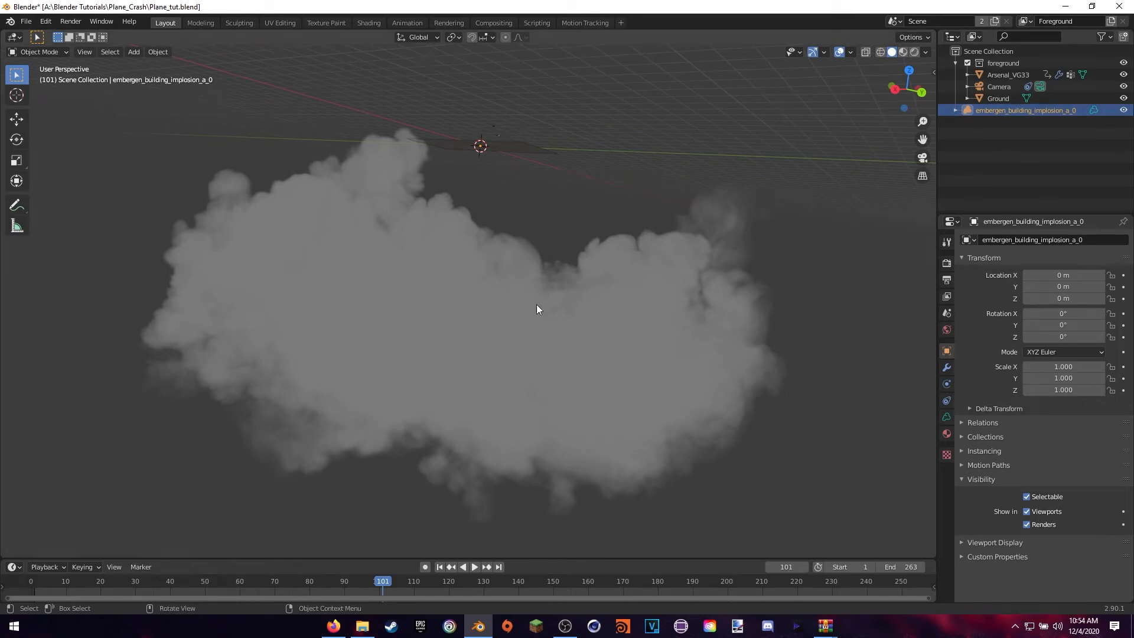
pyautogui.hotkey('alt', 'a')
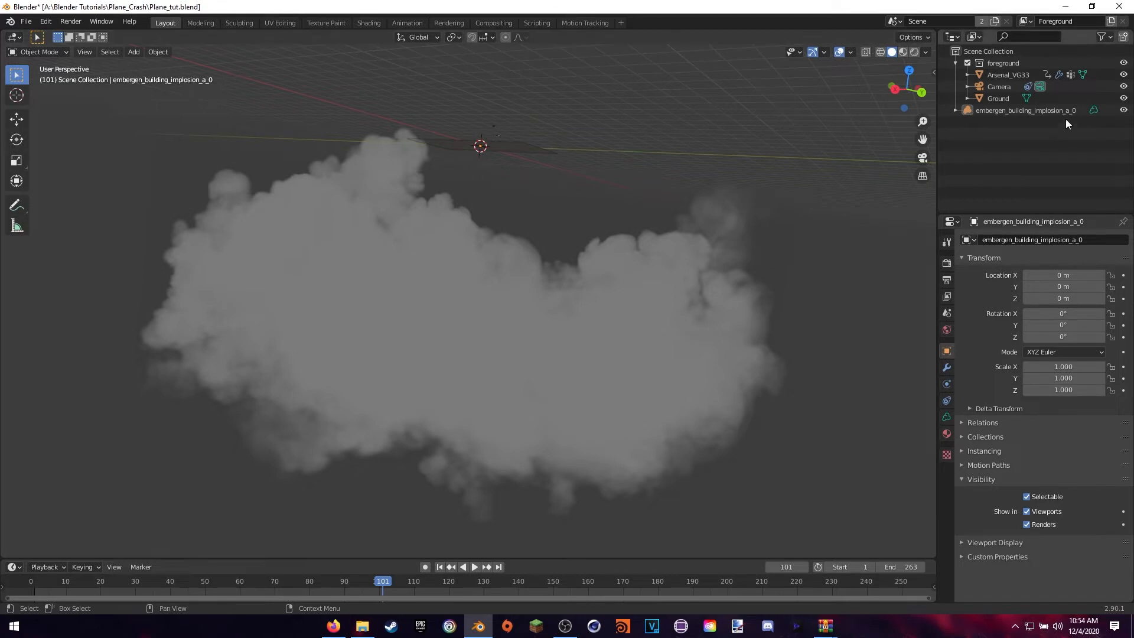
pyautogui.click(1030, 111)
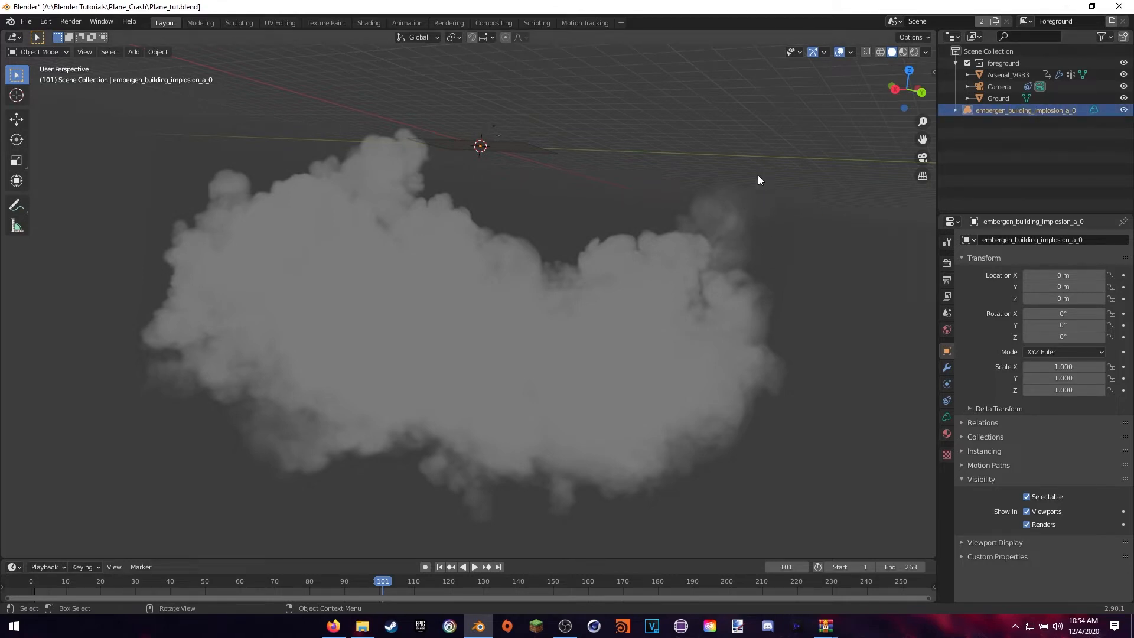
pyautogui.press('s')
pyautogui.click(511, 216)
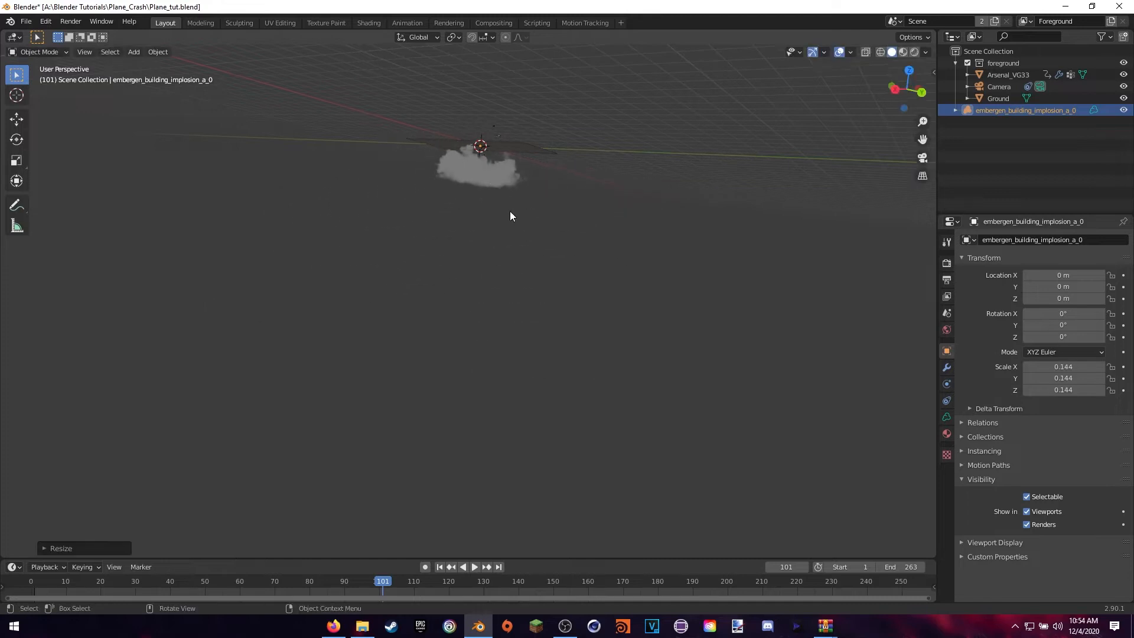
pyautogui.keyDown('shift'); pyautogui.moveTo(511, 217); pyautogui.dragTo(625, 291, button='middle'); pyautogui.keyUp('shift')
pyautogui.press('s')
pyautogui.click(596, 265)
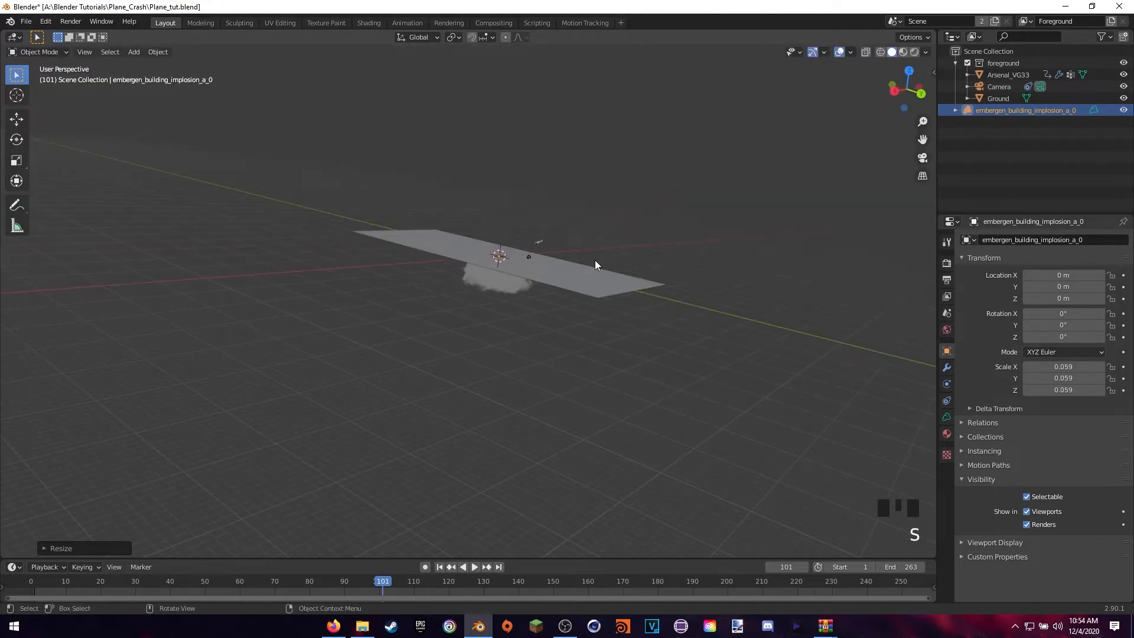
pyautogui.press('g')
pyautogui.click(604, 228)
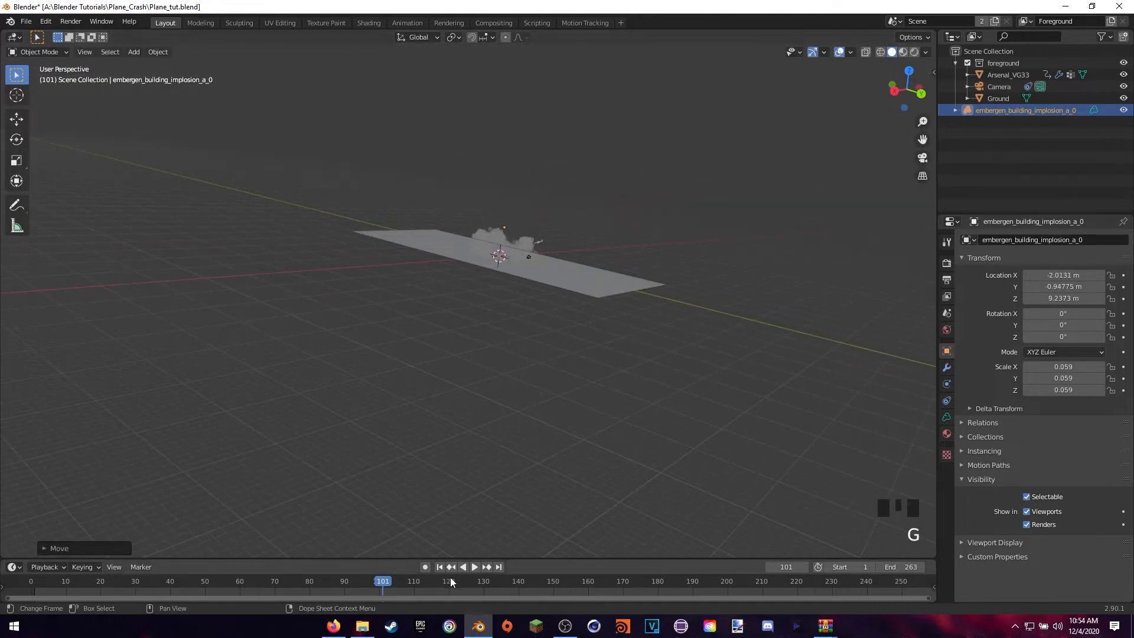
# Step: Compare the smoke's timing and placement with the plane's flight and ground impact at frames 93 and 142
pyautogui.scroll(3, 487, 439)
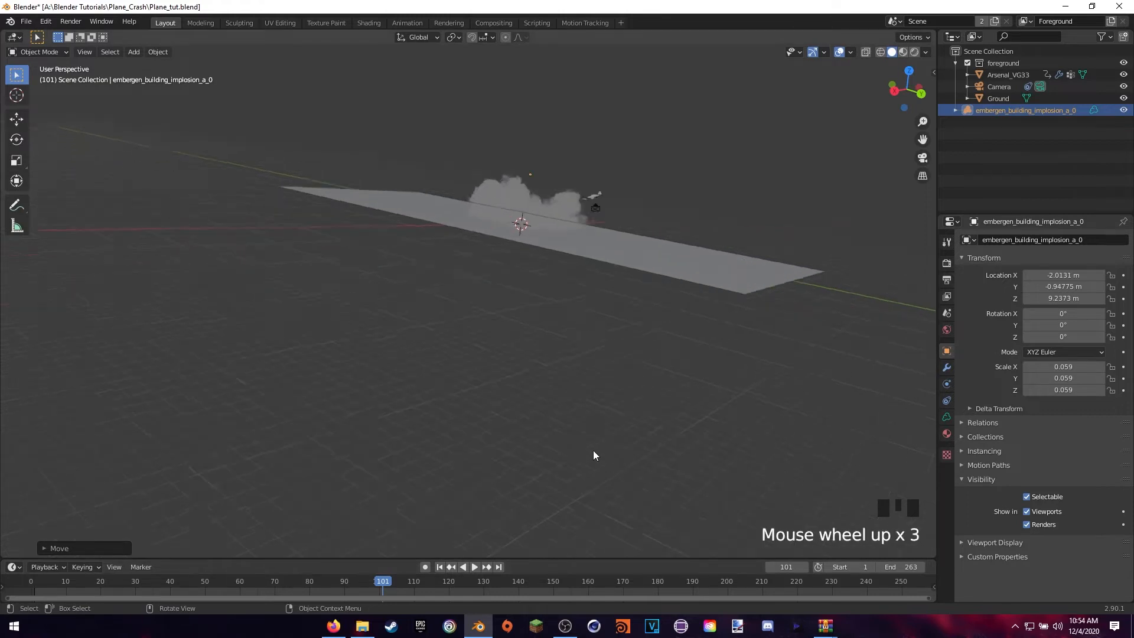
pyautogui.keyDown('shift'); pyautogui.moveTo(593, 455); pyautogui.dragTo(507, 322, button='middle'); pyautogui.keyUp('shift')
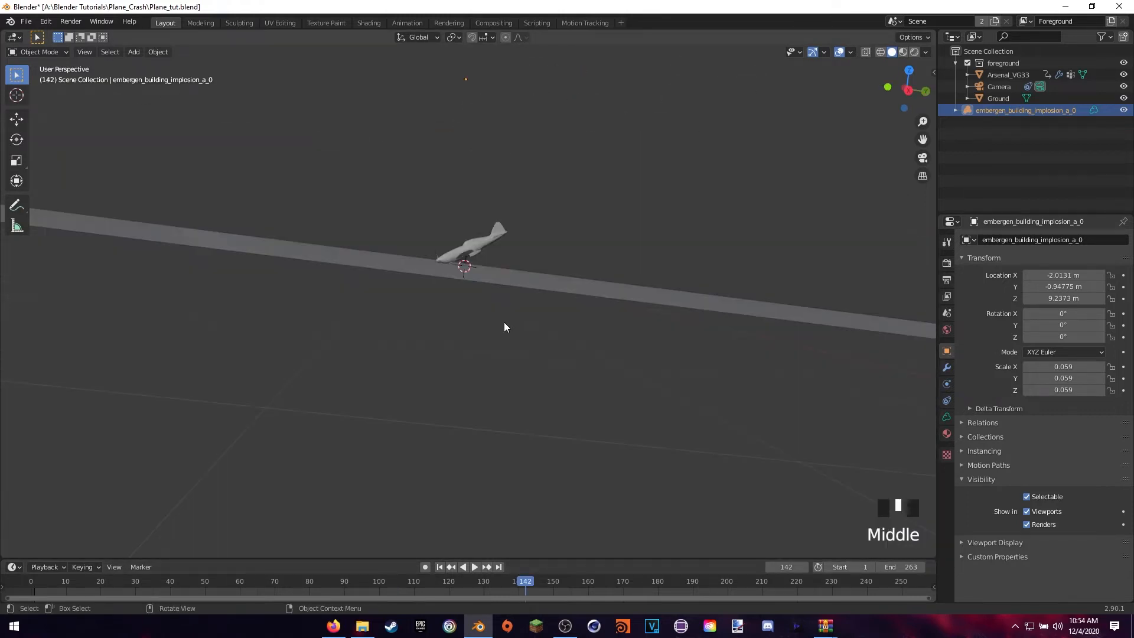
pyautogui.moveTo(520, 272); pyautogui.dragTo(505, 283, button='middle')
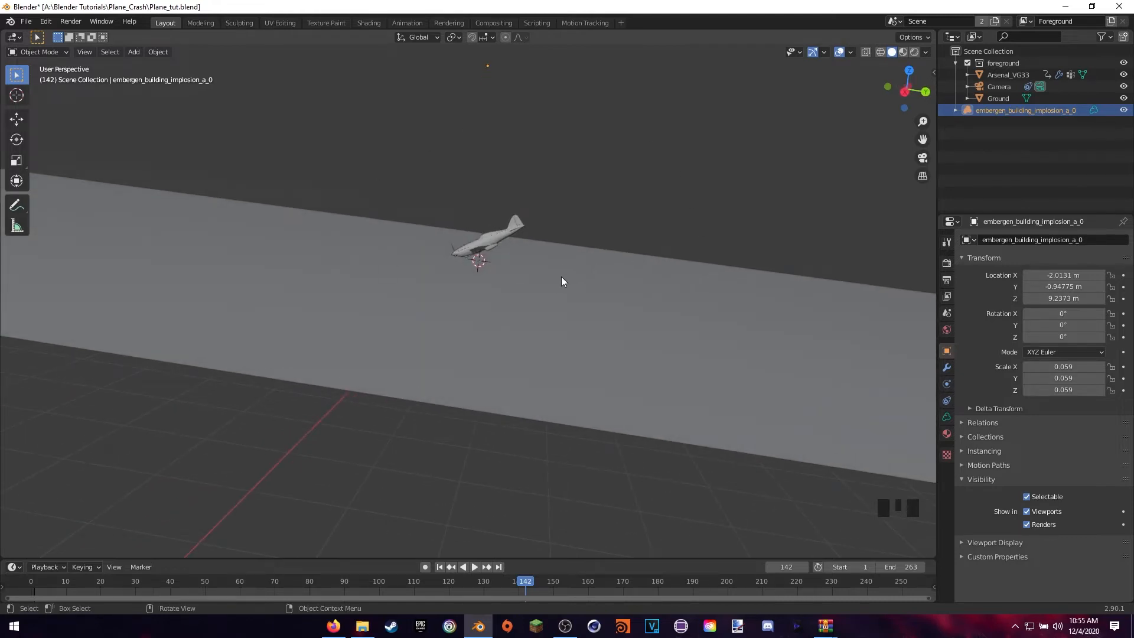
pyautogui.scroll(-2, 544, 292)
pyautogui.moveTo(492, 295); pyautogui.dragTo(525, 306, button='middle')
pyautogui.scroll(-3, 515, 306)
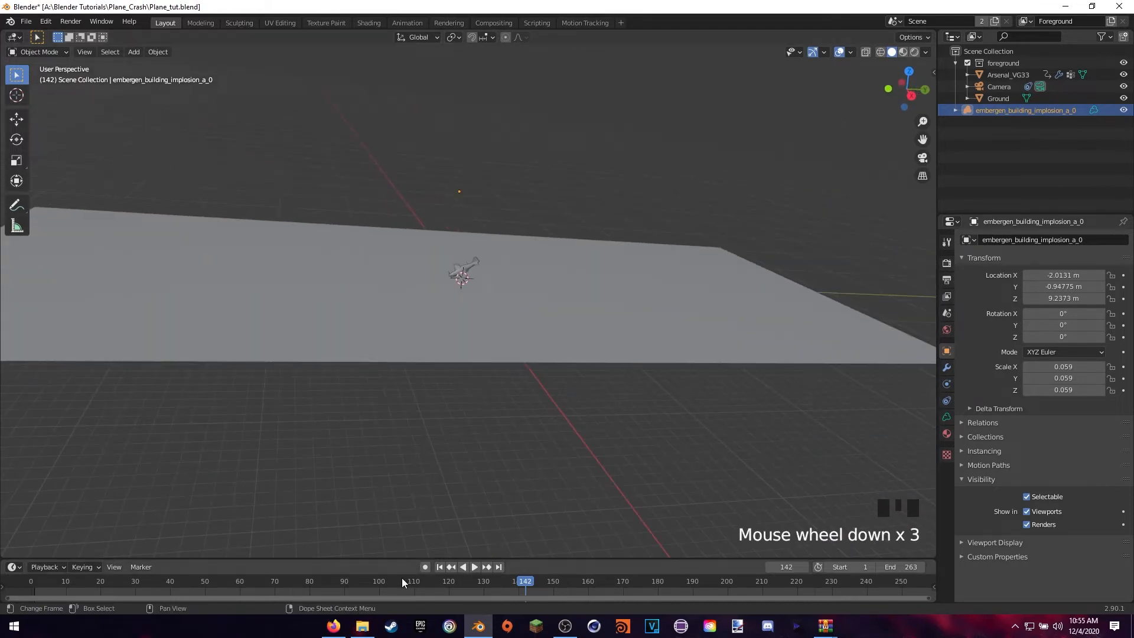
pyautogui.click(355, 583)
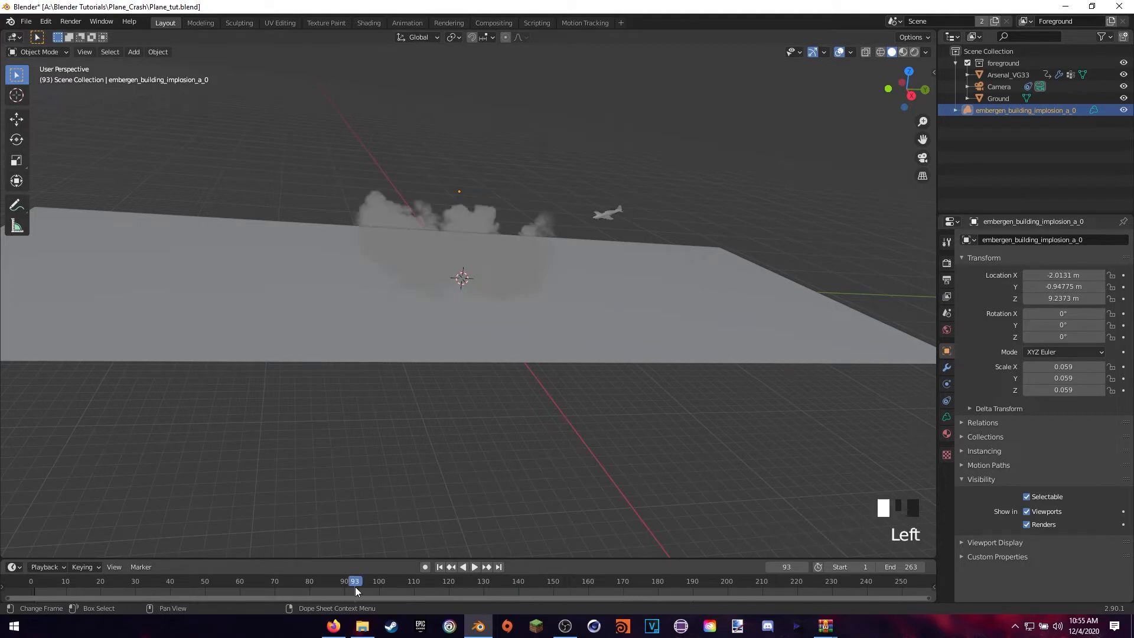
pyautogui.moveTo(449, 491); pyautogui.dragTo(454, 450, button='middle')
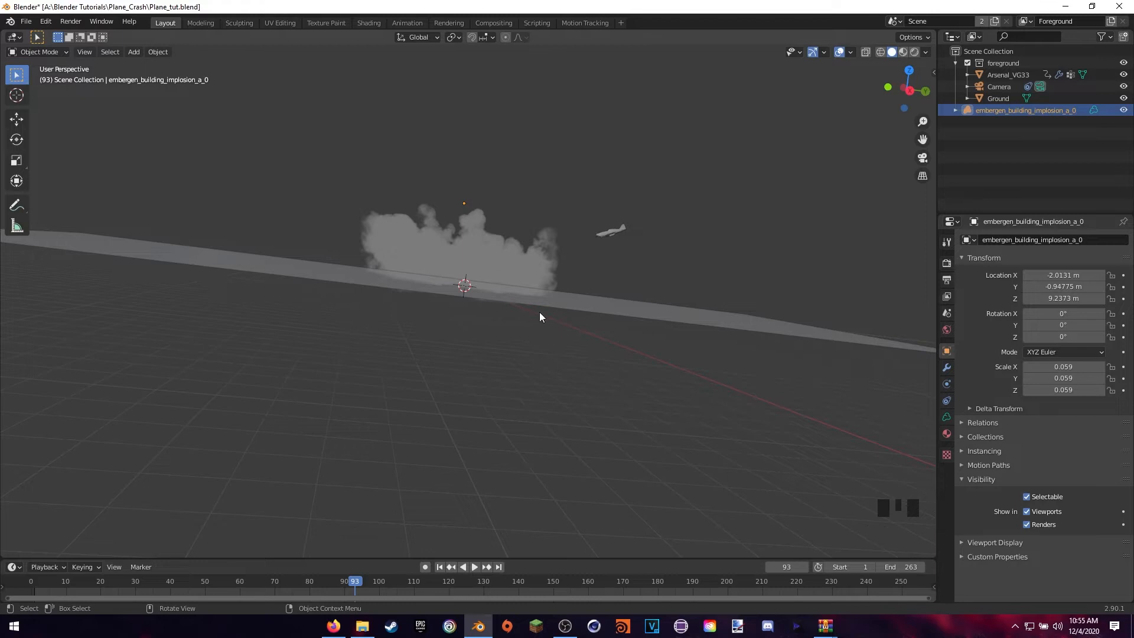
pyautogui.scroll(2, 540, 319)
pyautogui.moveTo(540, 325); pyautogui.dragTo(495, 458, button='middle')
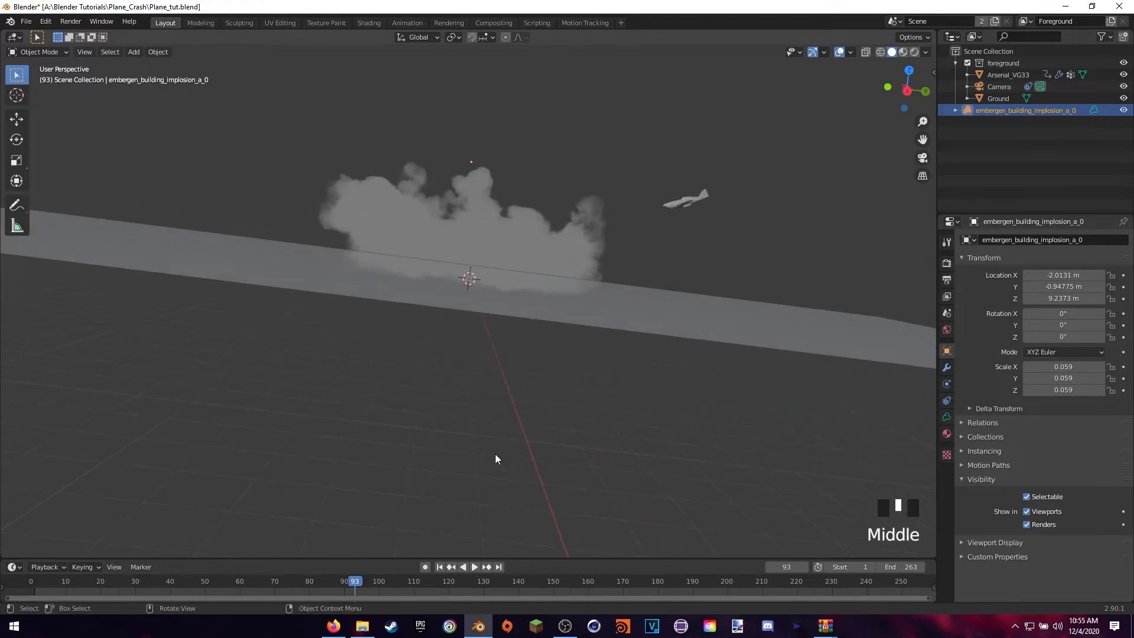
pyautogui.click(523, 583)
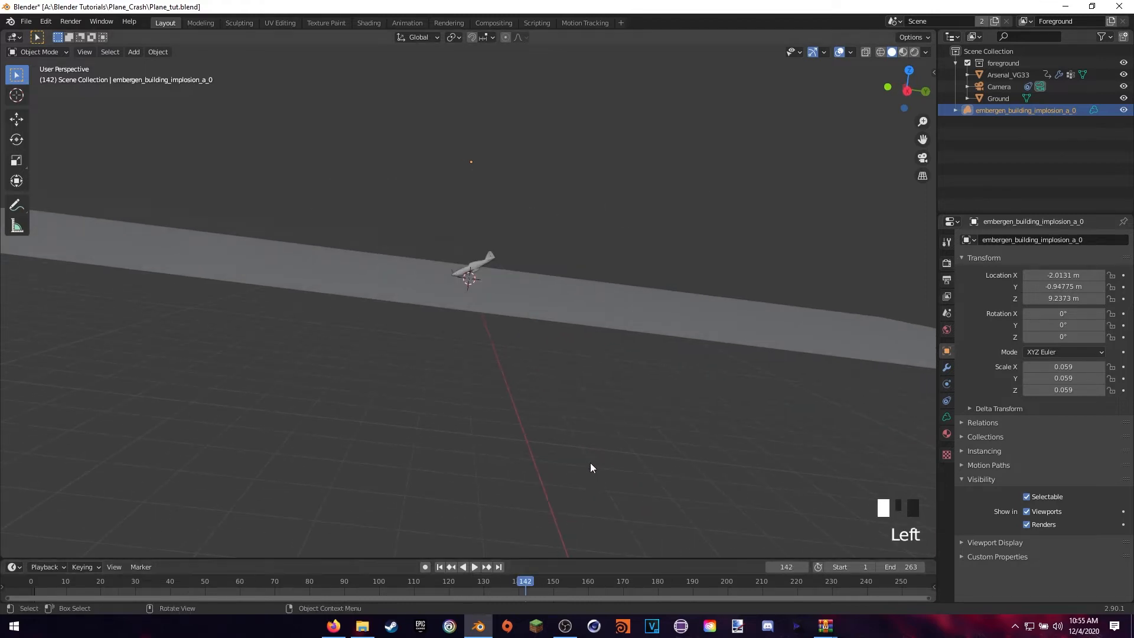
pyautogui.scroll(2, 532, 407)
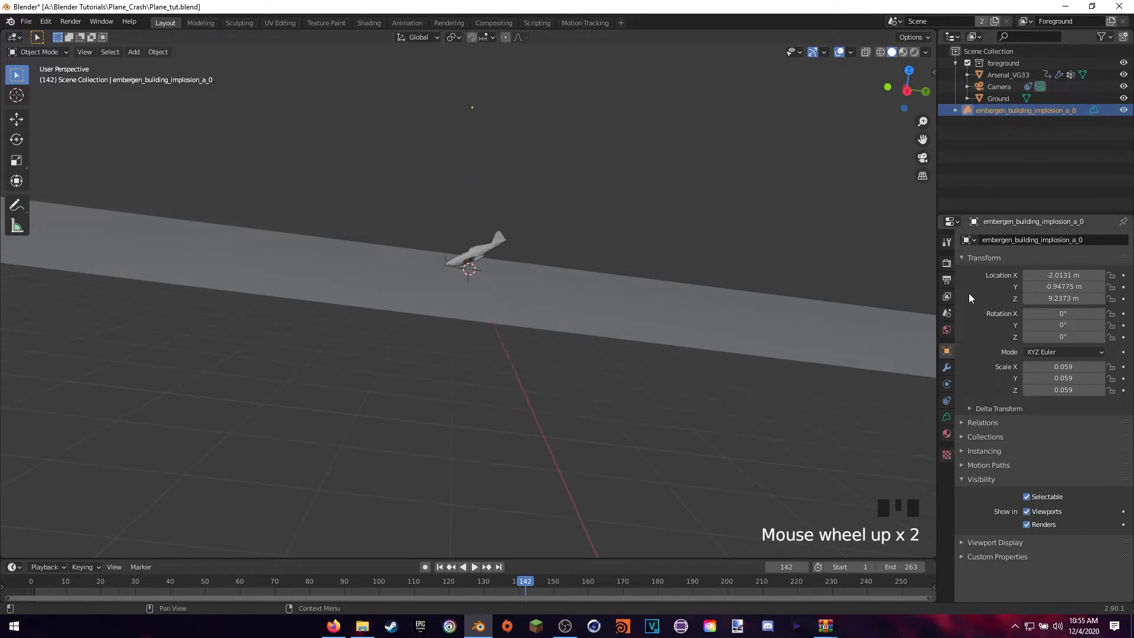
# Step: Set the smoke VDB sequence's start frame to 141, check frame 144, and lower the start frame to 140
pyautogui.click(947, 416)
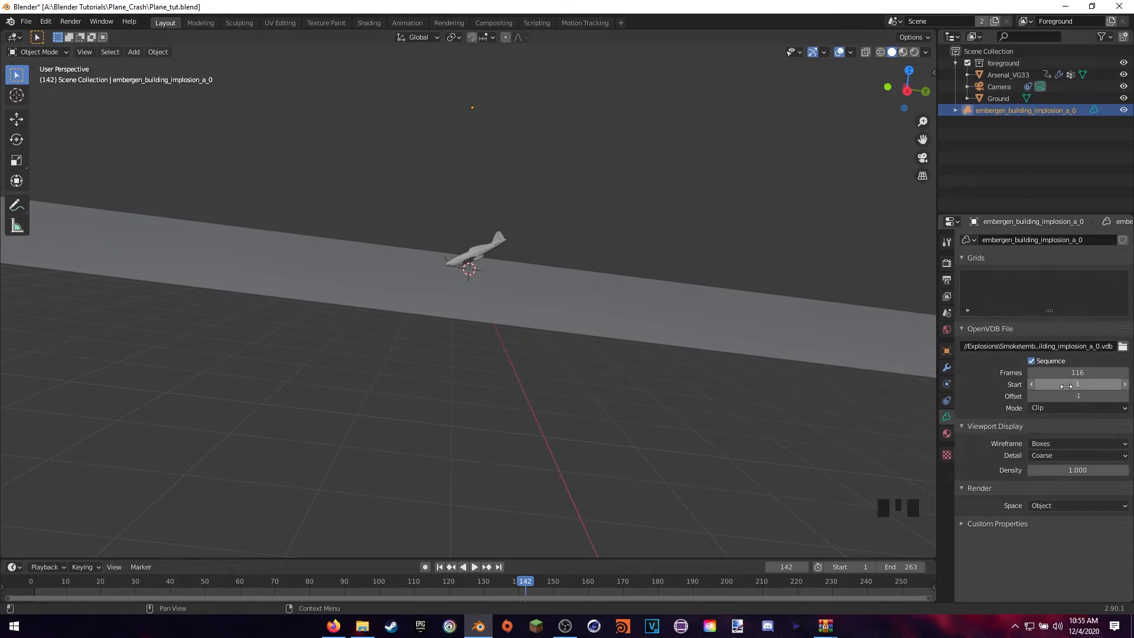
pyautogui.click(1075, 384)
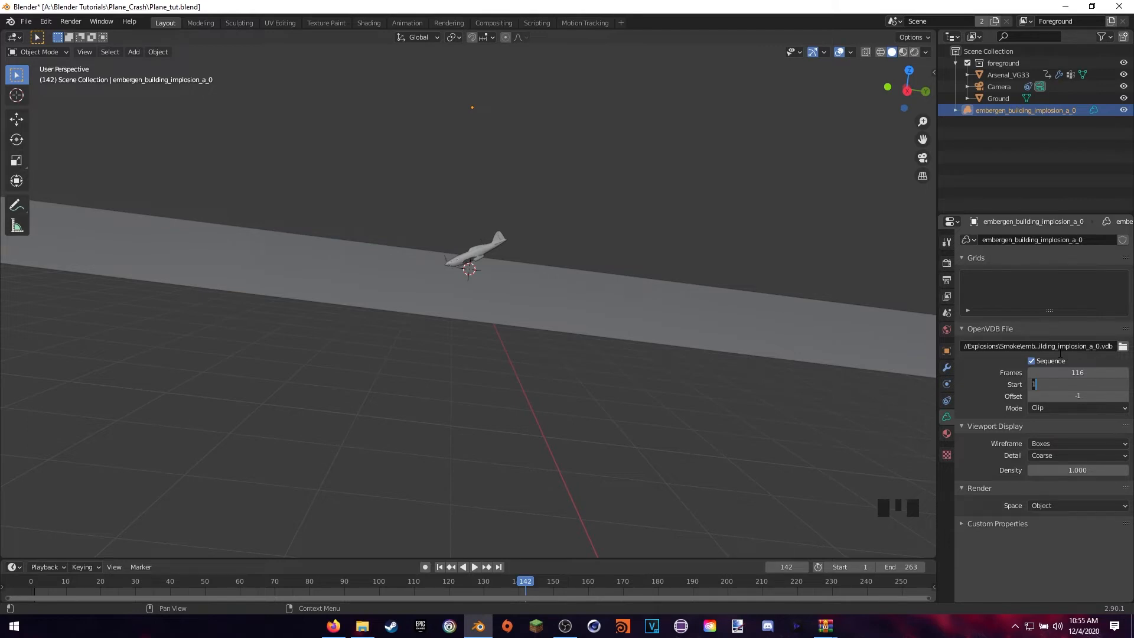
pyautogui.press('Num_Lock')
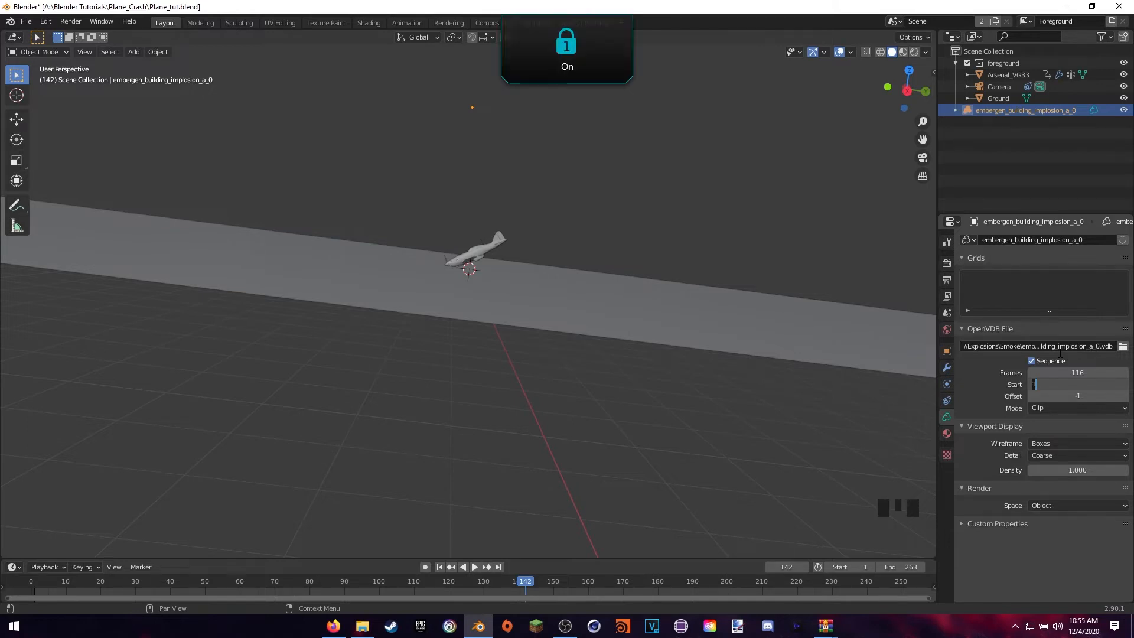
pyautogui.write('141')
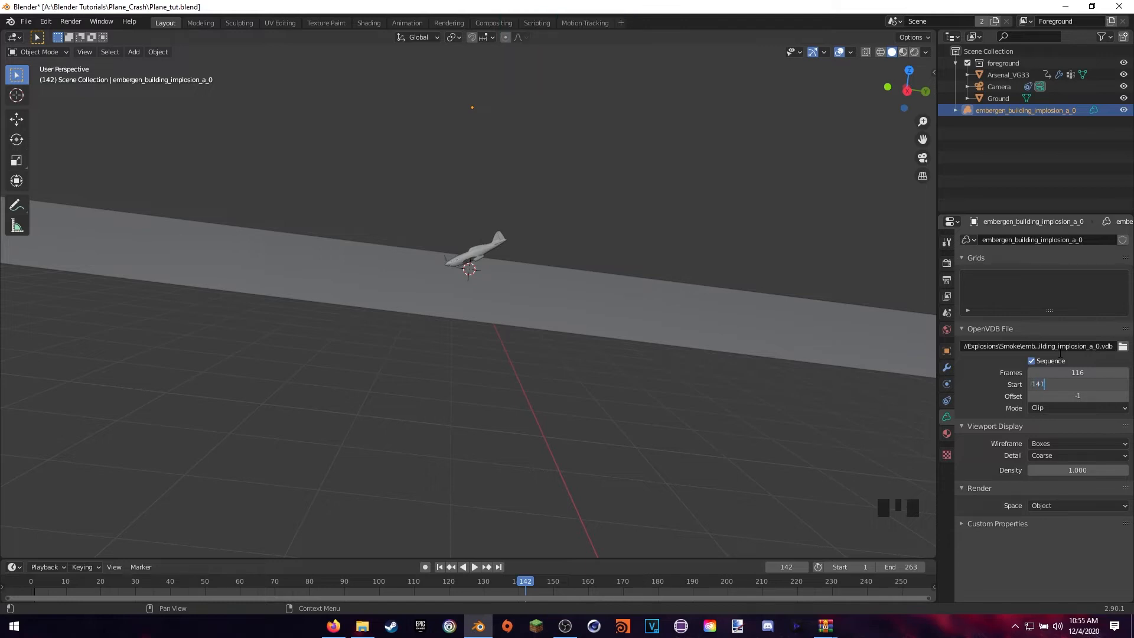
pyautogui.press('Return')
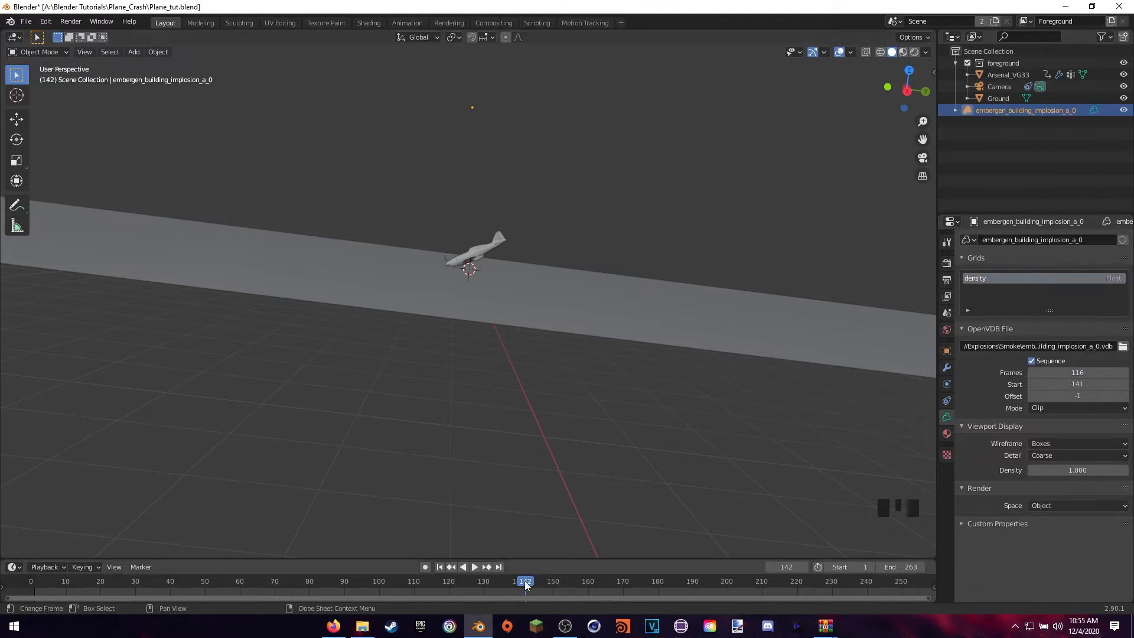
pyautogui.moveTo(521, 584)
pyautogui.mouseDown()
pyautogui.moveTo(555, 581)
pyautogui.moveTo(521, 582)
pyautogui.moveTo(532, 581)
pyautogui.mouseUp()
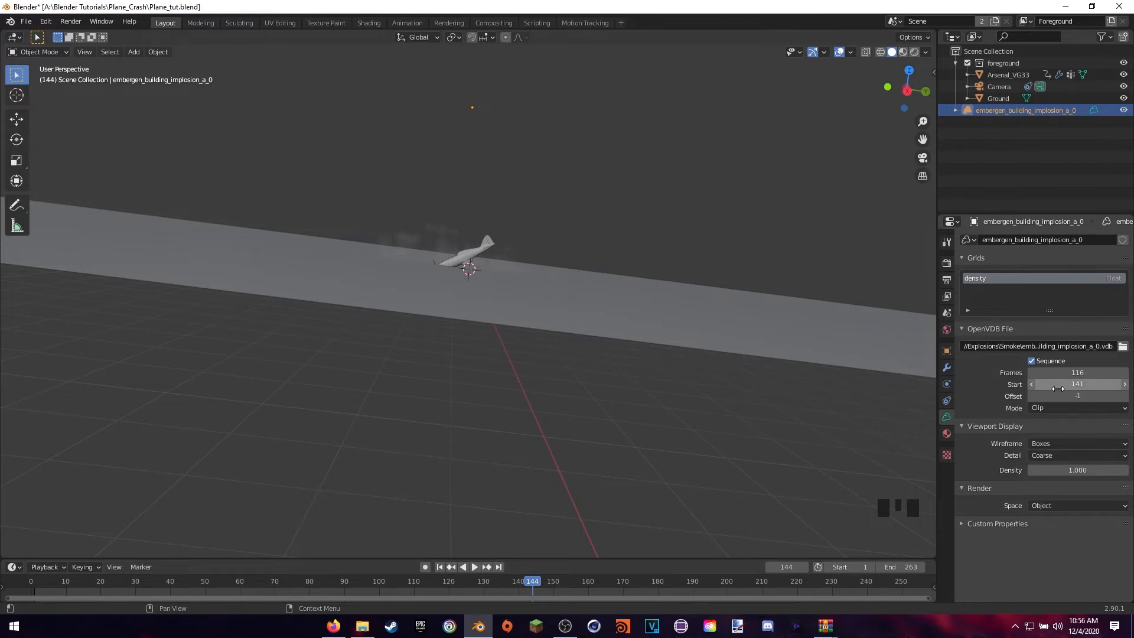
pyautogui.click(1030, 384)
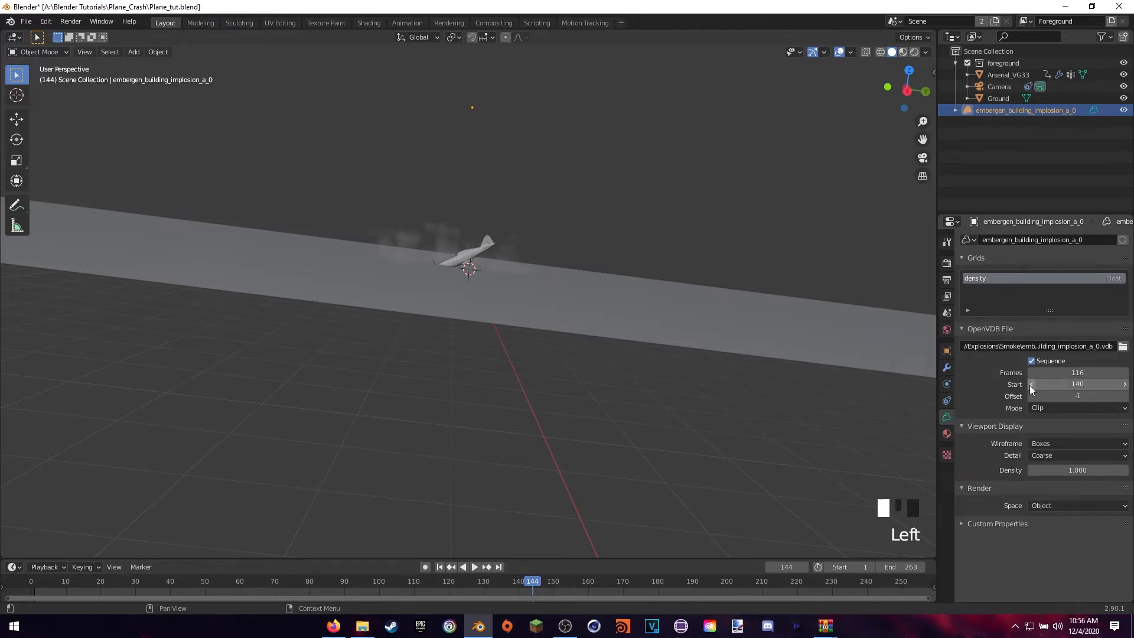
pyautogui.click(1030, 385)
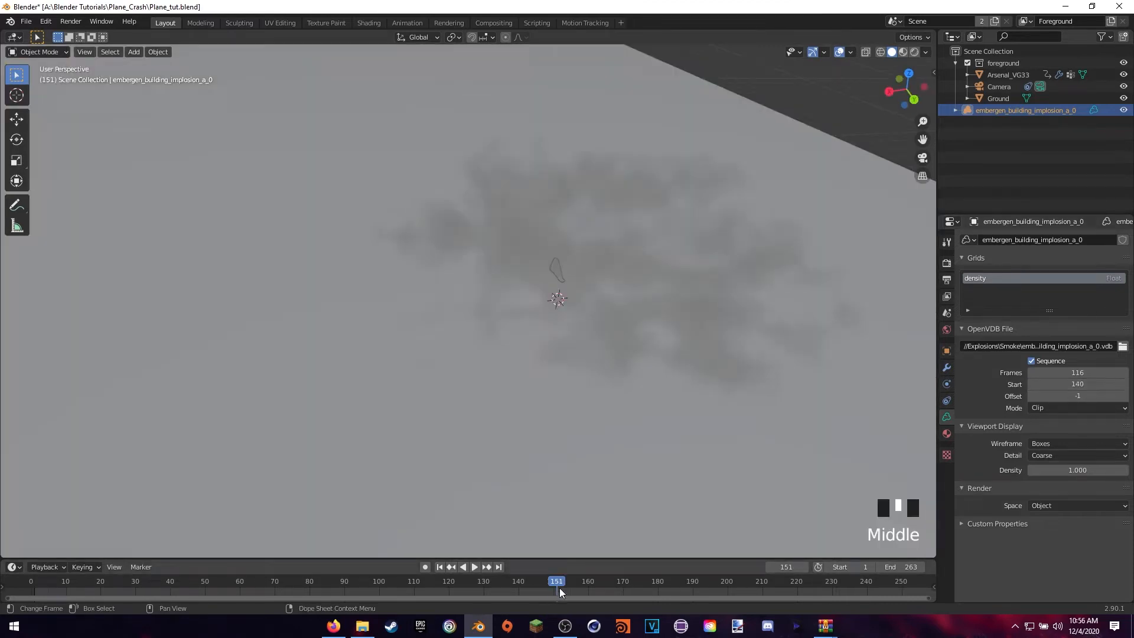
# Step: Examine the smoke's position around the crashed plane at frames 151 and 149 from several angles
pyautogui.moveTo(576, 496); pyautogui.dragTo(632, 438, button='middle')
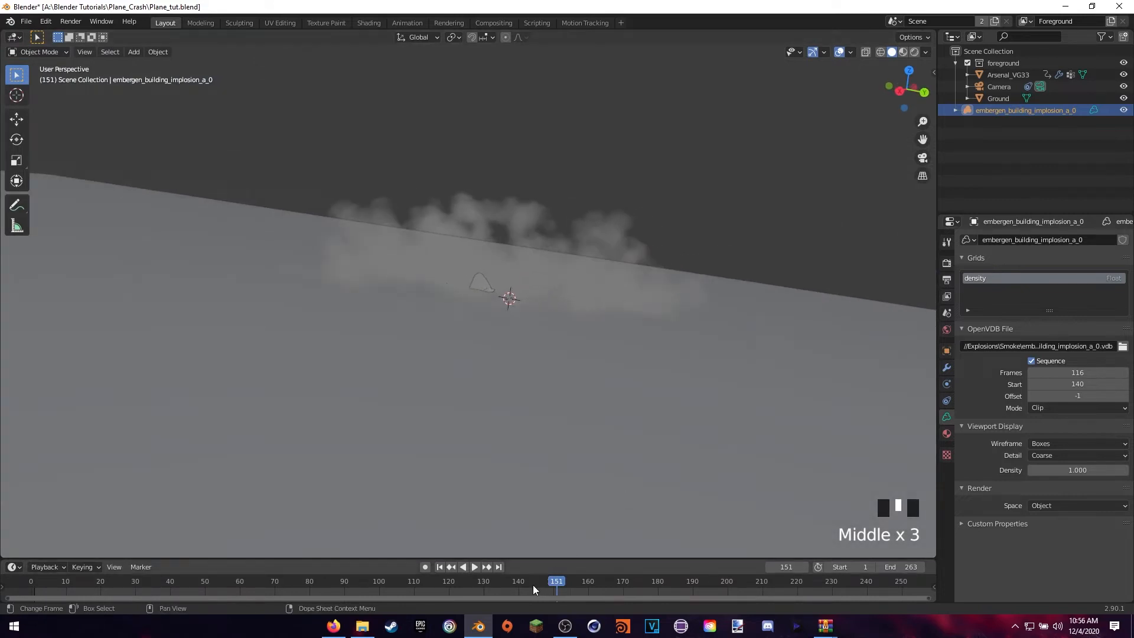
pyautogui.moveTo(533, 584); pyautogui.dragTo(549, 585)
pyautogui.moveTo(625, 445)
pyautogui.mouseDown(button='middle')
pyautogui.moveTo(550, 483)
pyautogui.moveTo(614, 437)
pyautogui.mouseUp(button='middle')
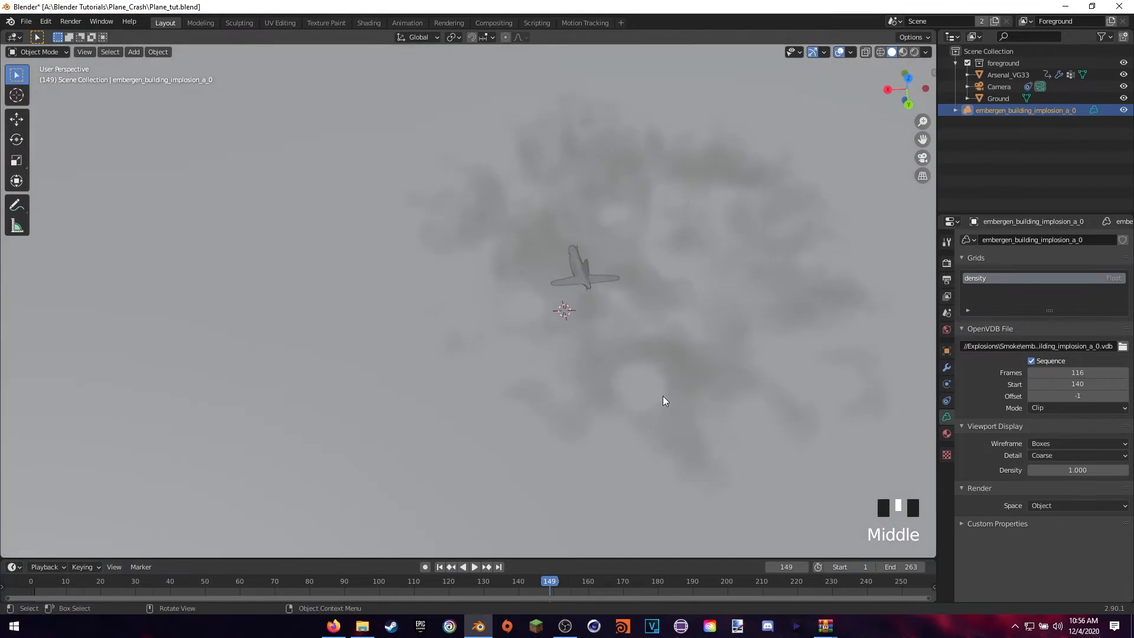
# Step: Move the smoke volume along the X axis to centre it over the crashed plane at frame 149
pyautogui.scroll(-3, 711, 282)
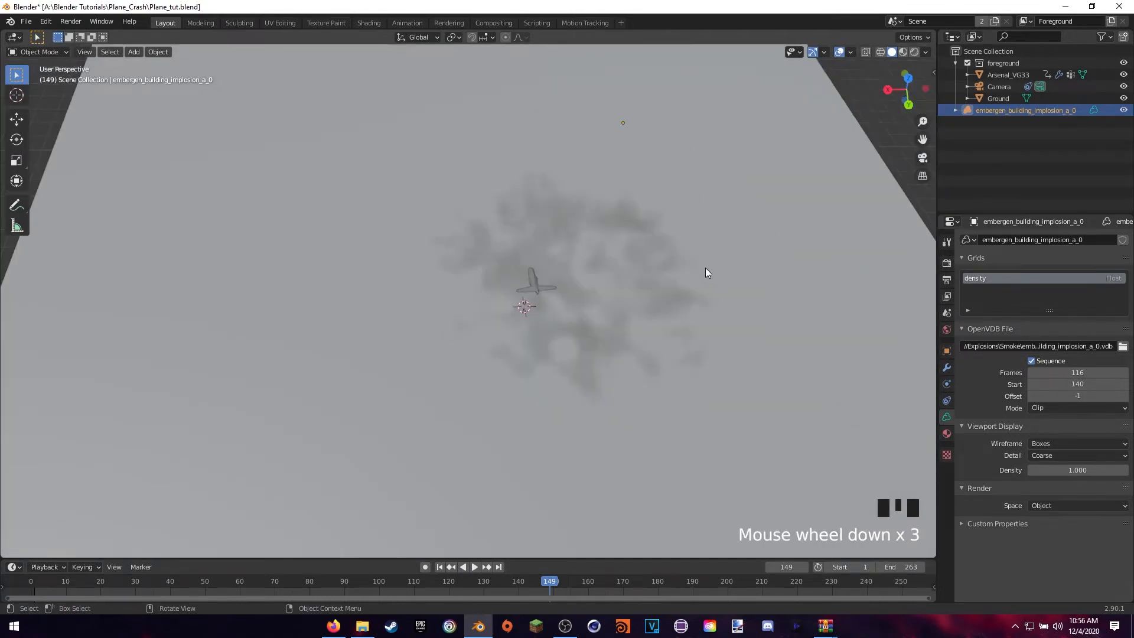
pyautogui.press('g')
pyautogui.press('x')
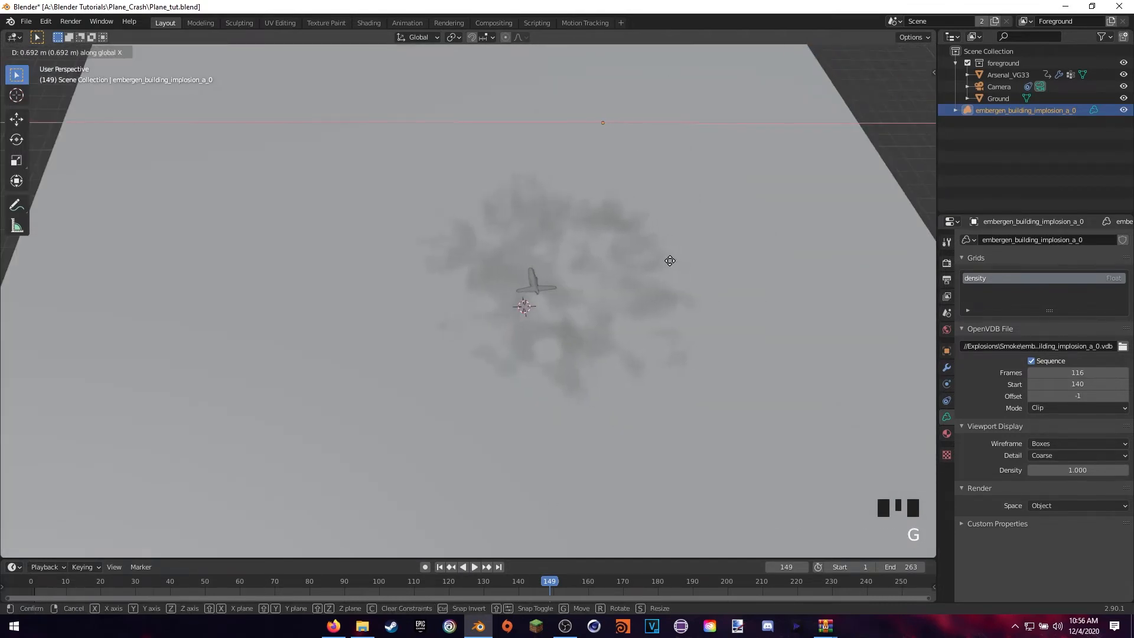
pyautogui.click(641, 267)
pyautogui.moveTo(629, 279); pyautogui.dragTo(580, 243, button='middle')
pyautogui.moveTo(507, 247); pyautogui.dragTo(506, 249, button='middle')
# Step: Raise the smoke volume about 2.1 m along Z and fine-tune its height against the ground surface
pyautogui.press('g')
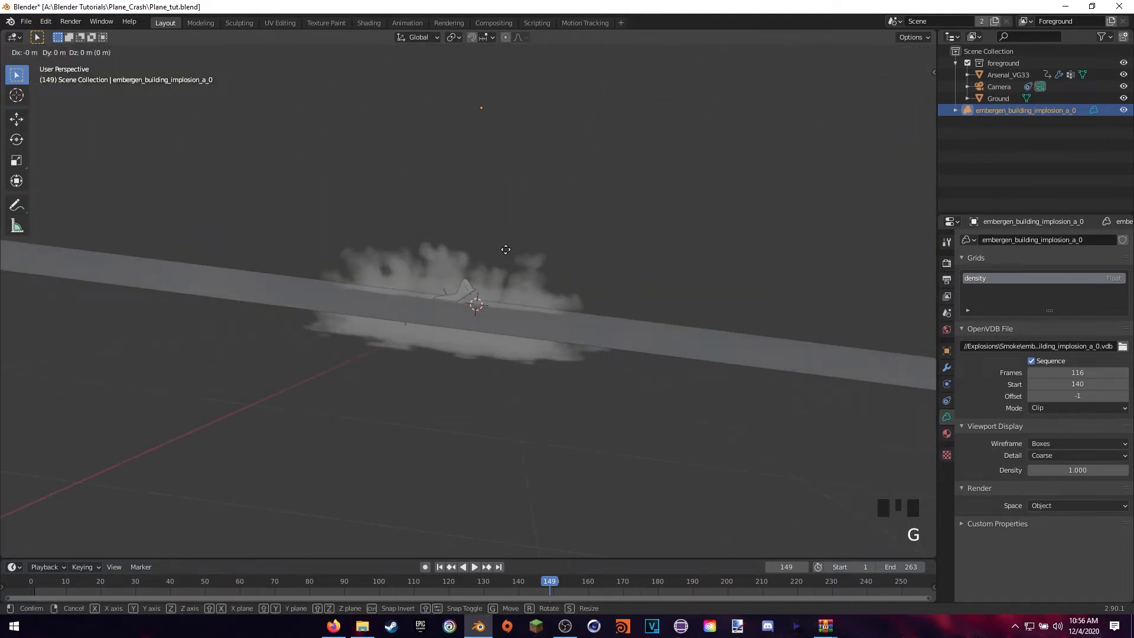
pyautogui.press('z')
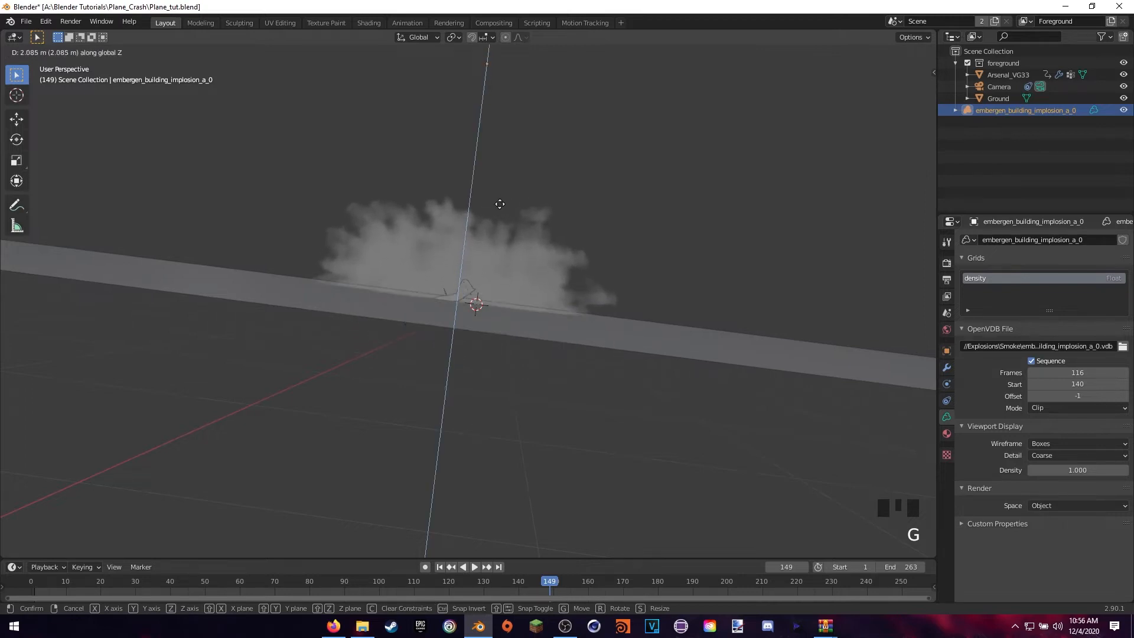
pyautogui.click(504, 204)
pyautogui.moveTo(504, 204); pyautogui.dragTo(475, 197, button='middle')
pyautogui.press('g')
pyautogui.press('z')
pyautogui.click(471, 200)
# Step: Examine how the smoke spreads over the crash site at frame 164 from low and high angles
pyautogui.moveTo(606, 306); pyautogui.dragTo(530, 352, button='middle')
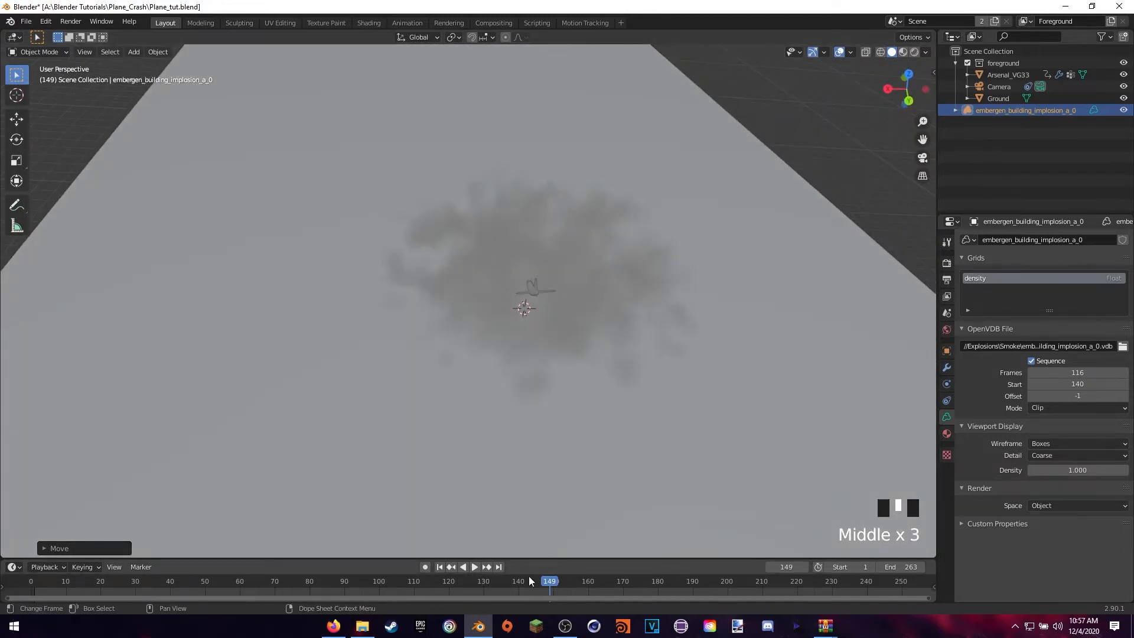
pyautogui.moveTo(529, 575); pyautogui.dragTo(521, 585)
pyautogui.moveTo(526, 366); pyautogui.dragTo(539, 200, button='middle')
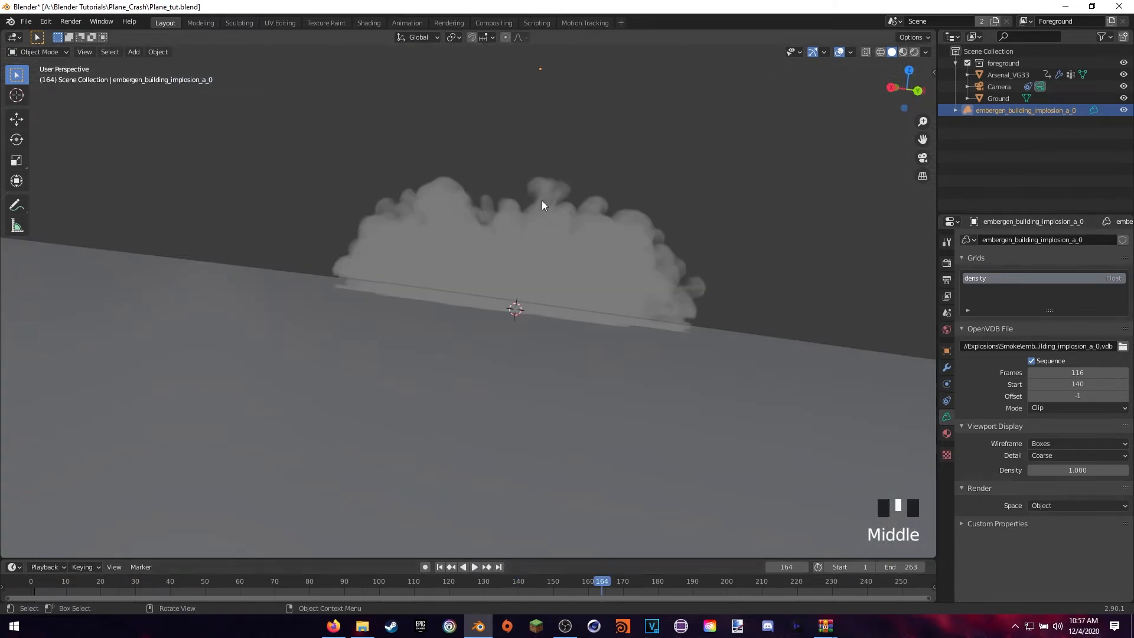
pyautogui.moveTo(420, 251); pyautogui.dragTo(506, 248, button='middle')
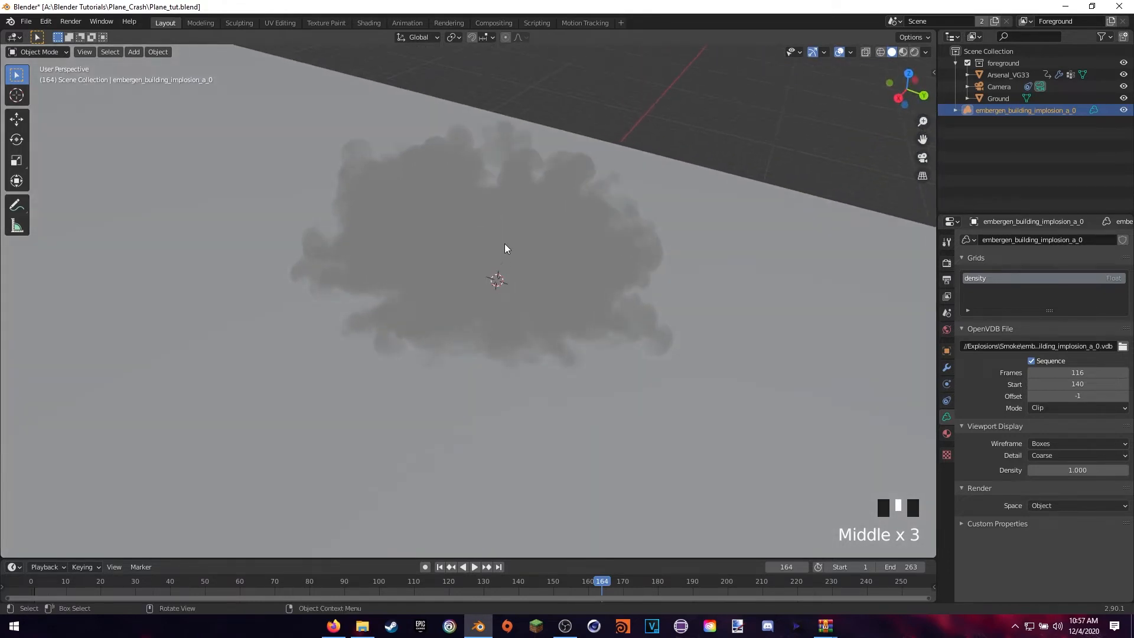
pyautogui.keyDown('shift'); pyautogui.moveTo(530, 207); pyautogui.dragTo(535, 231, button='middle'); pyautogui.keyUp('shift')
pyautogui.moveTo(560, 295); pyautogui.dragTo(538, 341, button='middle')
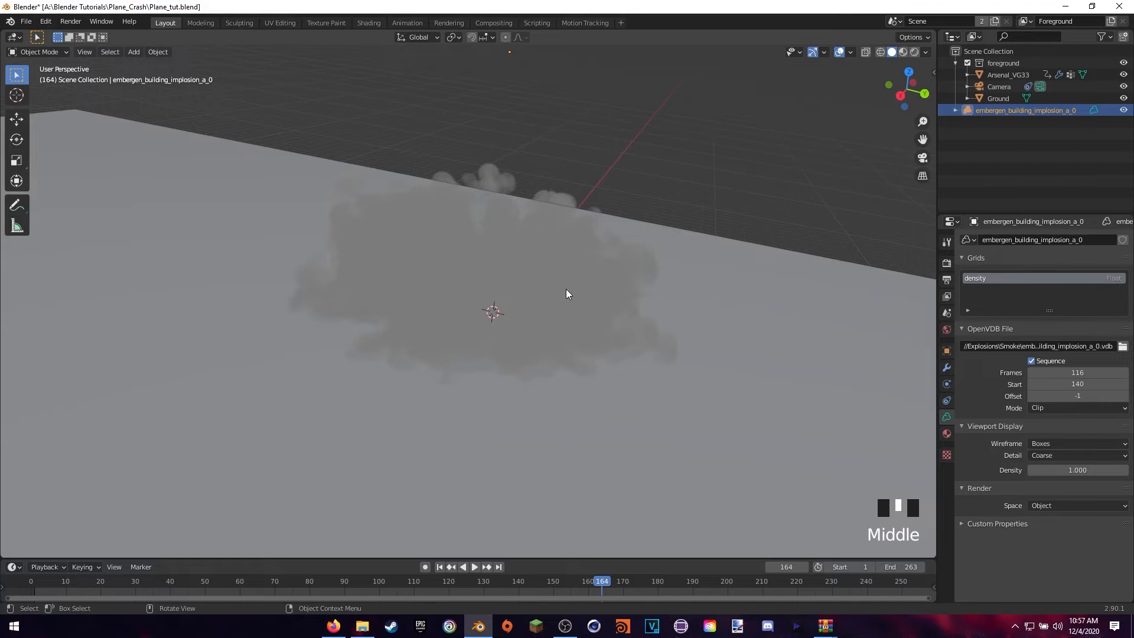
# Step: Import all the embergen_midair_explosion_a VDB files from the Explosions\Midair folder as an OpenVDB volume sequence
pyautogui.hotkey('shift', 'a')
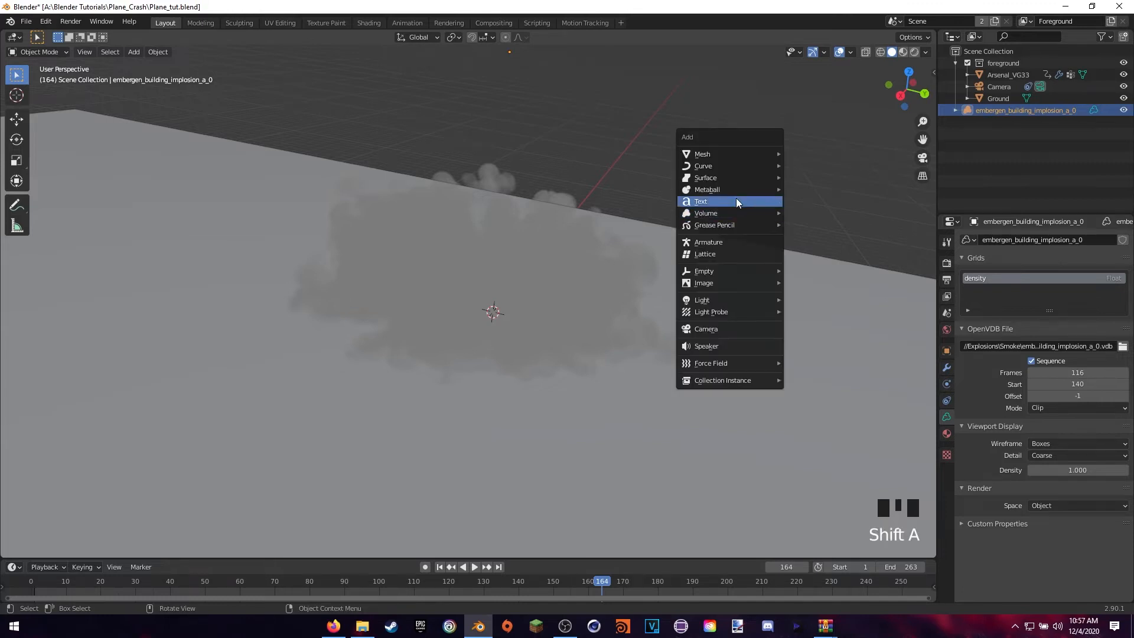
pyautogui.moveTo(735, 212)
pyautogui.click(838, 213)
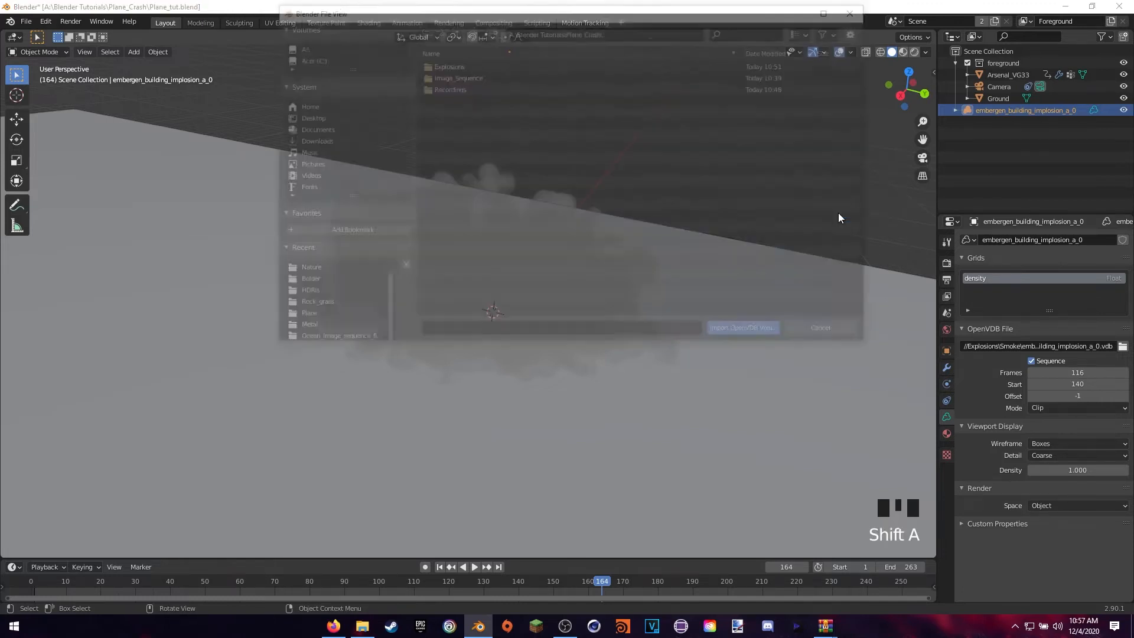
pyautogui.click(454, 64)
pyautogui.click(443, 65)
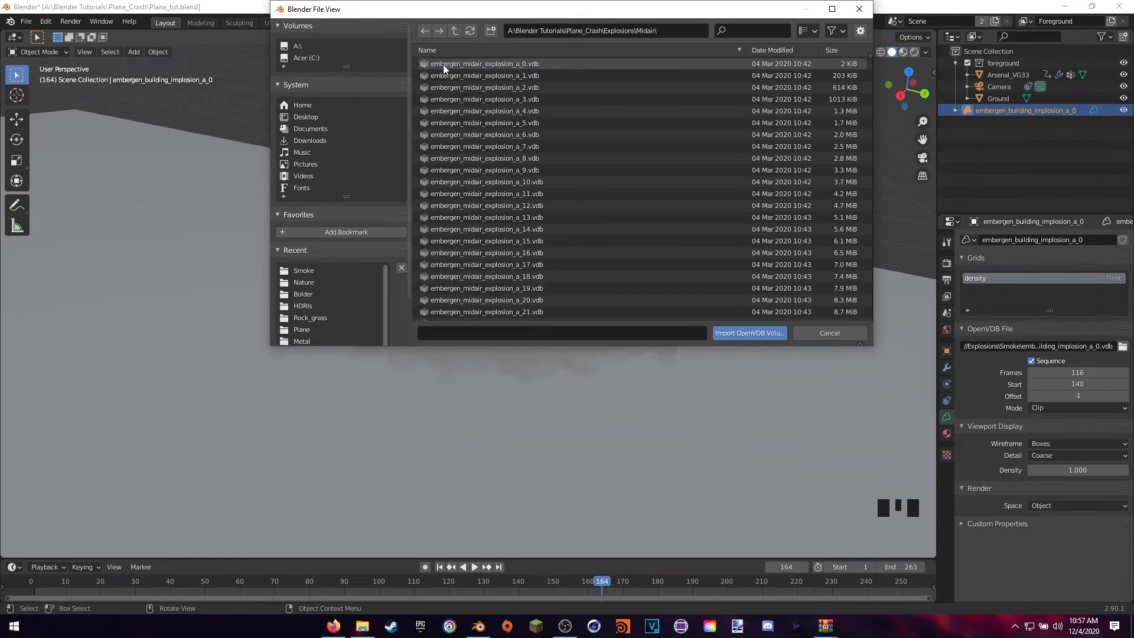
pyautogui.press('a')
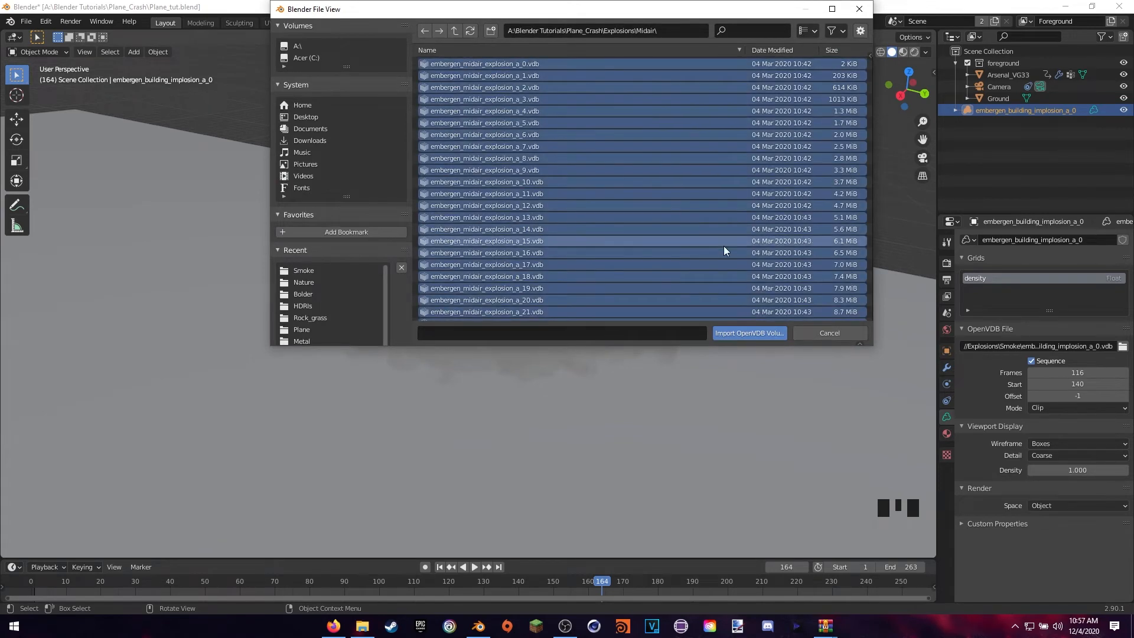
pyautogui.click(753, 334)
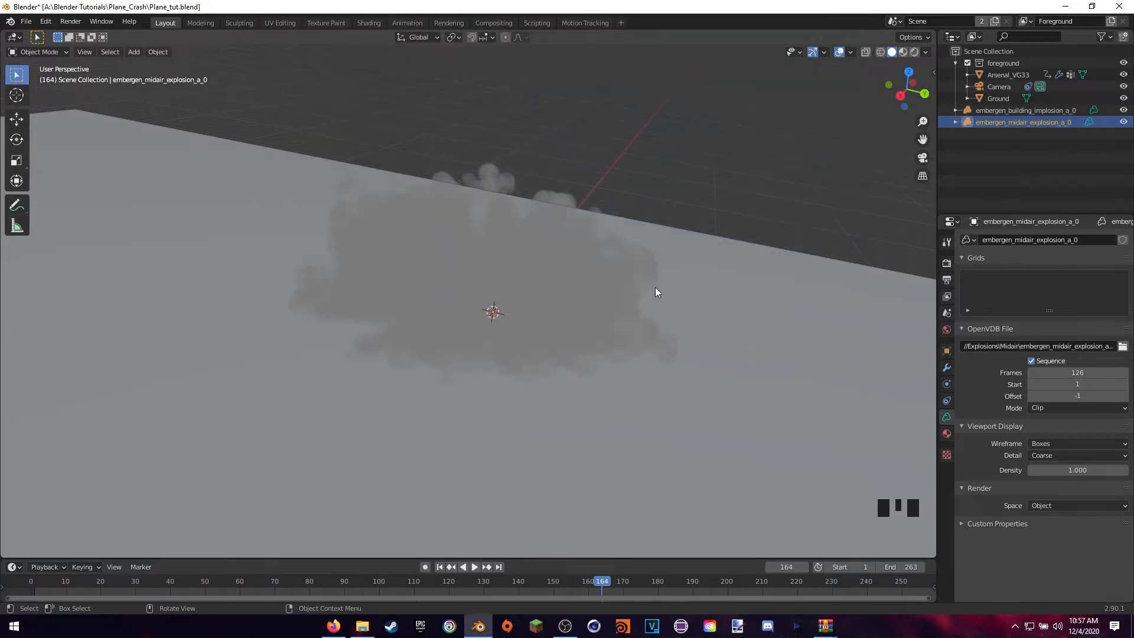
# Step: Go to frame 95, frame the whole midair explosion, and scale it down to suit the plane and ground
pyautogui.moveTo(654, 287); pyautogui.dragTo(553, 346, button='middle')
pyautogui.scroll(-7, 545, 302)
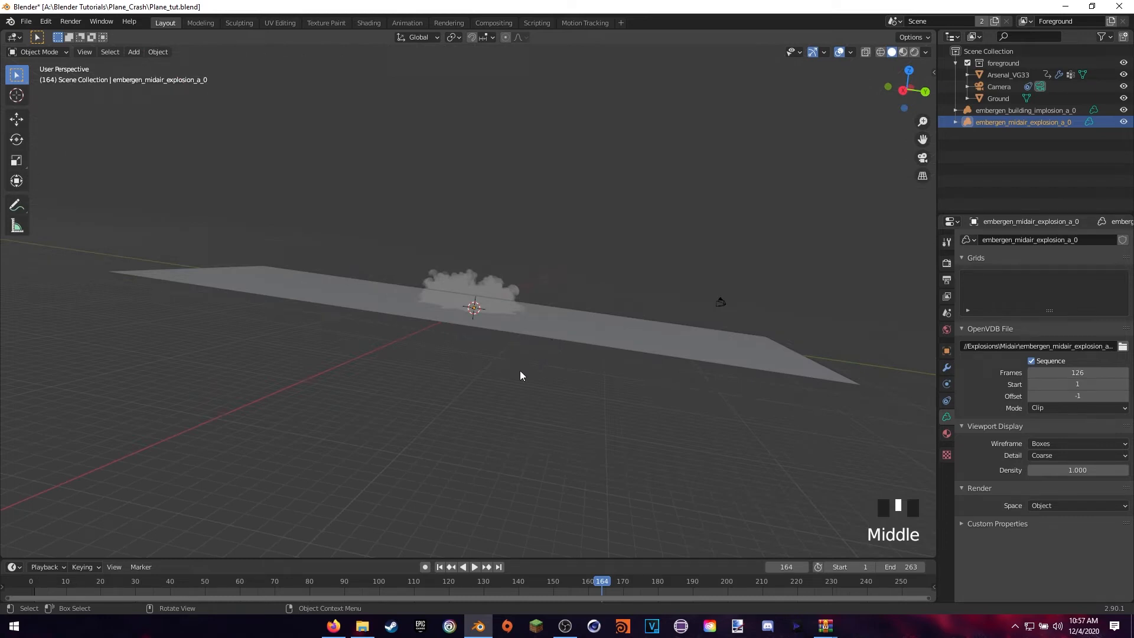
pyautogui.click(361, 583)
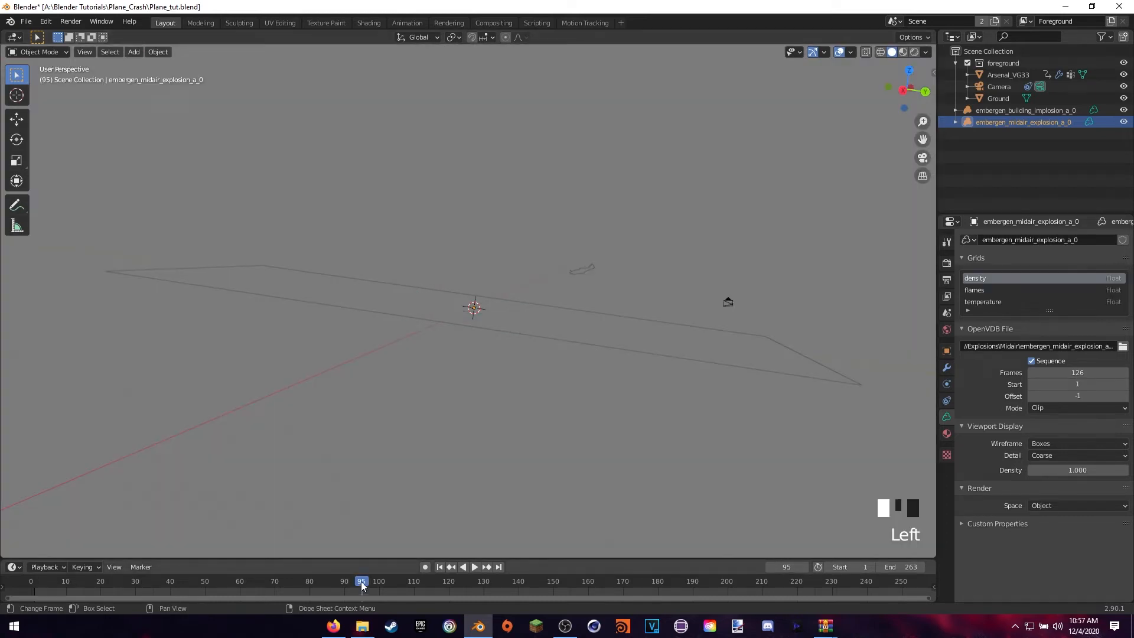
pyautogui.scroll(-1, 405, 484)
pyautogui.scroll(-6, 413, 472)
pyautogui.keyDown('shift'); pyautogui.moveTo(497, 380); pyautogui.dragTo(525, 403, button='middle'); pyautogui.keyUp('shift')
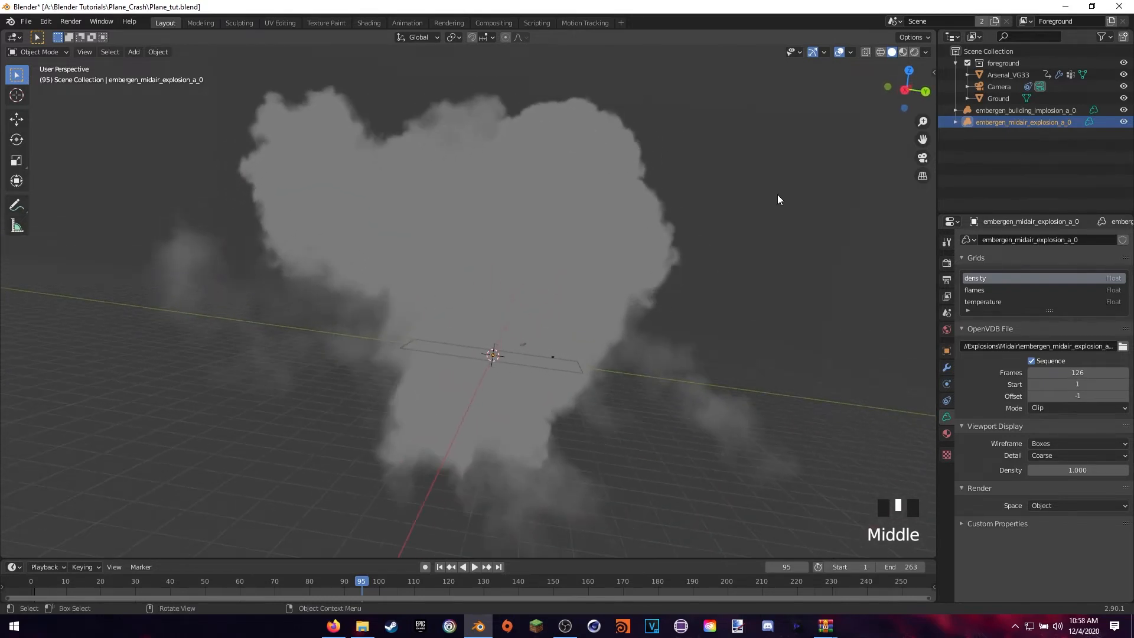
pyautogui.press('s')
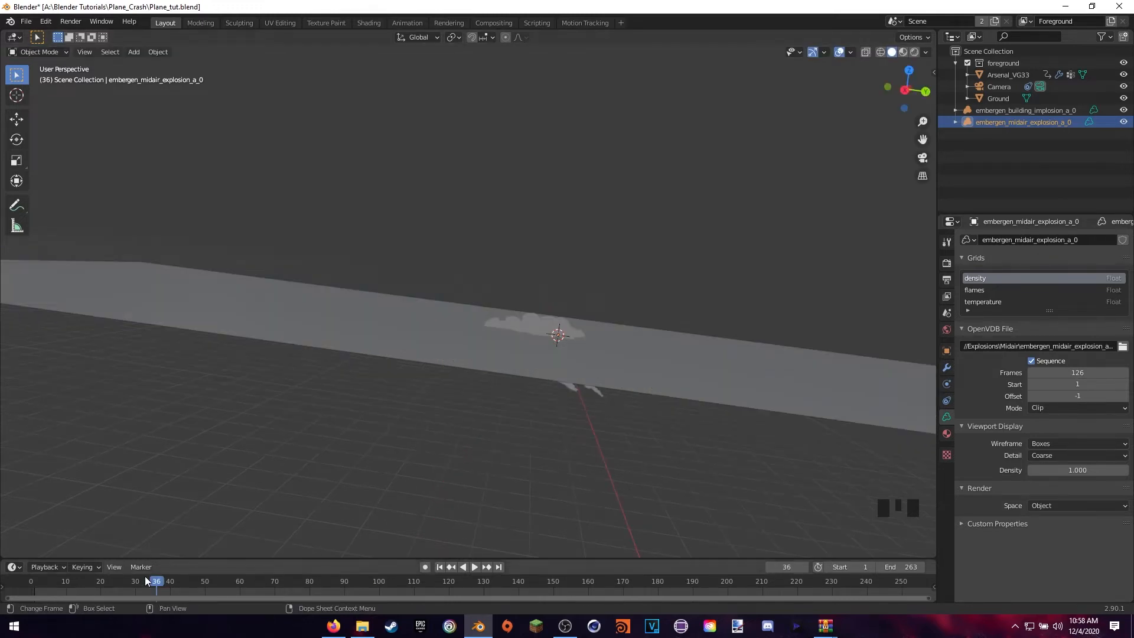
# Step: Set the midair explosion sequence's start frame to 140 and play the animation just after the ground impact
pyautogui.moveTo(354, 514); pyautogui.dragTo(387, 498, button='middle')
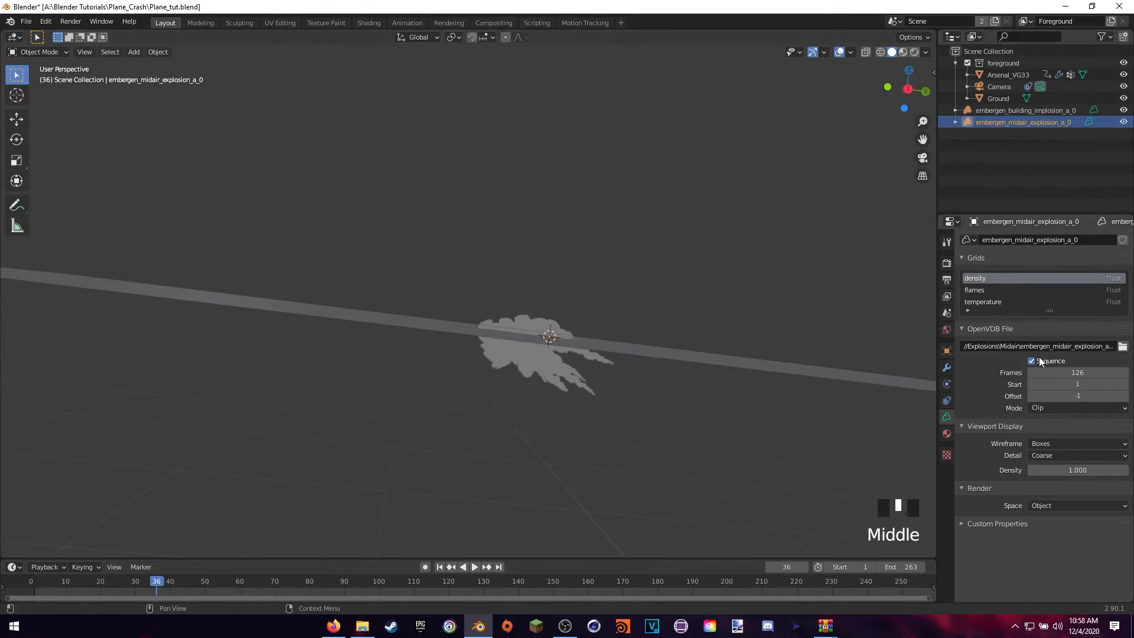
pyautogui.click(1080, 385)
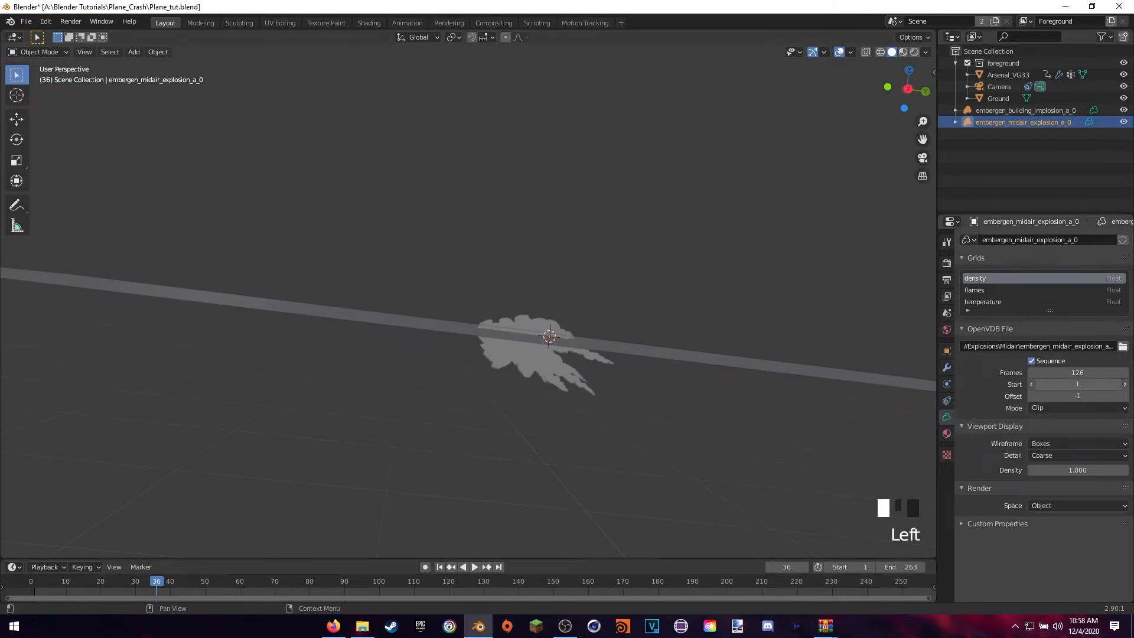
pyautogui.click(1005, 371)
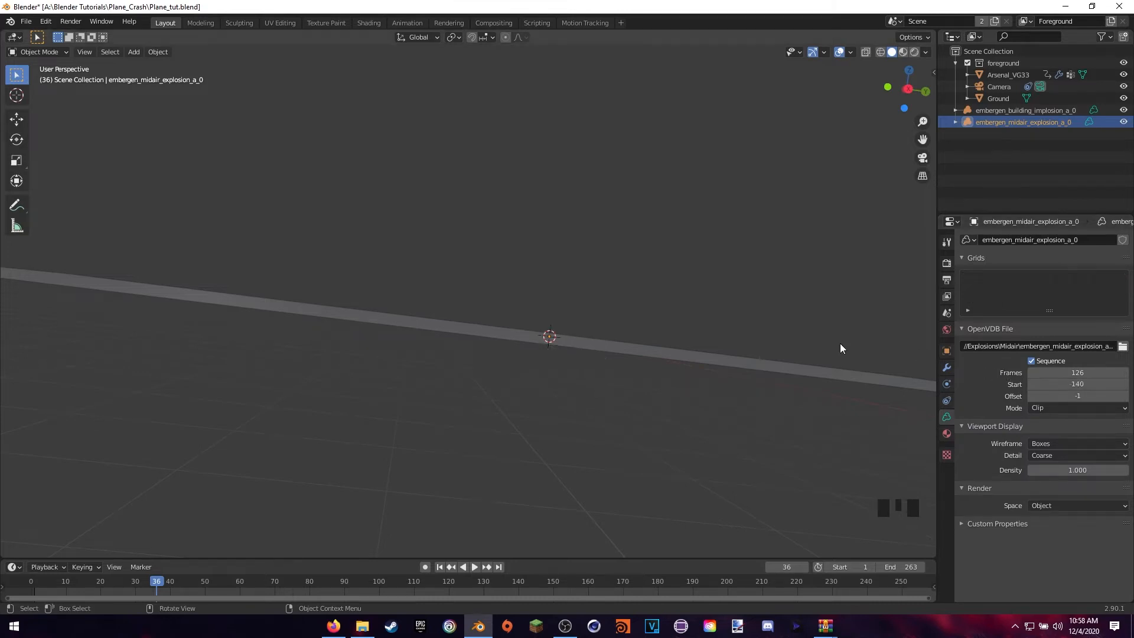
pyautogui.moveTo(787, 338); pyautogui.dragTo(749, 352, button='middle')
pyautogui.scroll(-5, 752, 354)
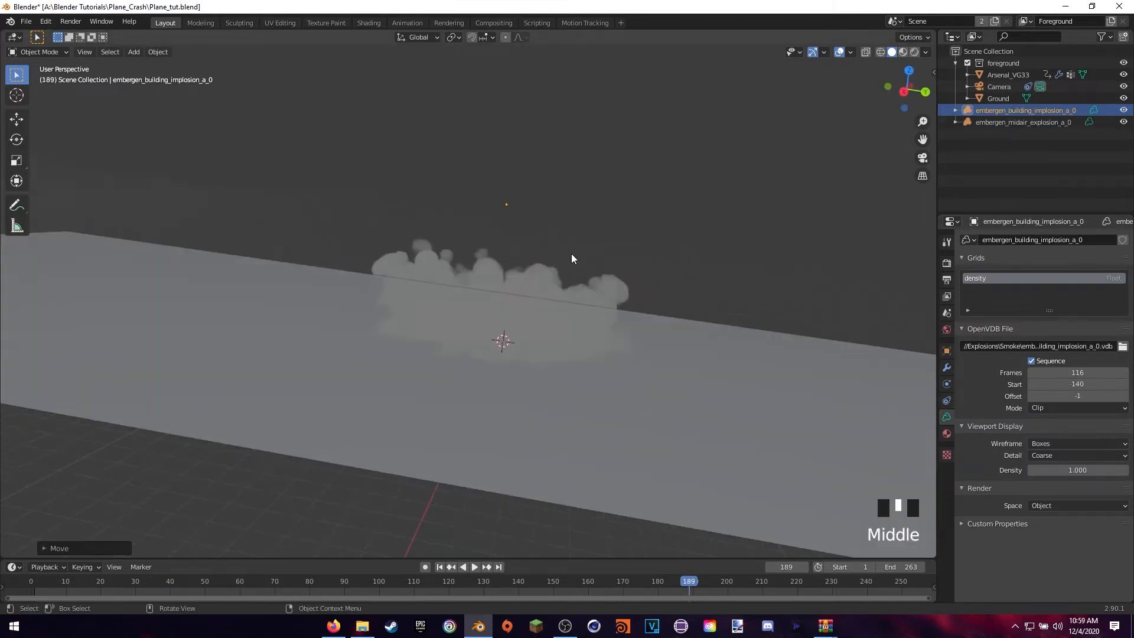
pyautogui.click(571, 582)
pyautogui.press('space')
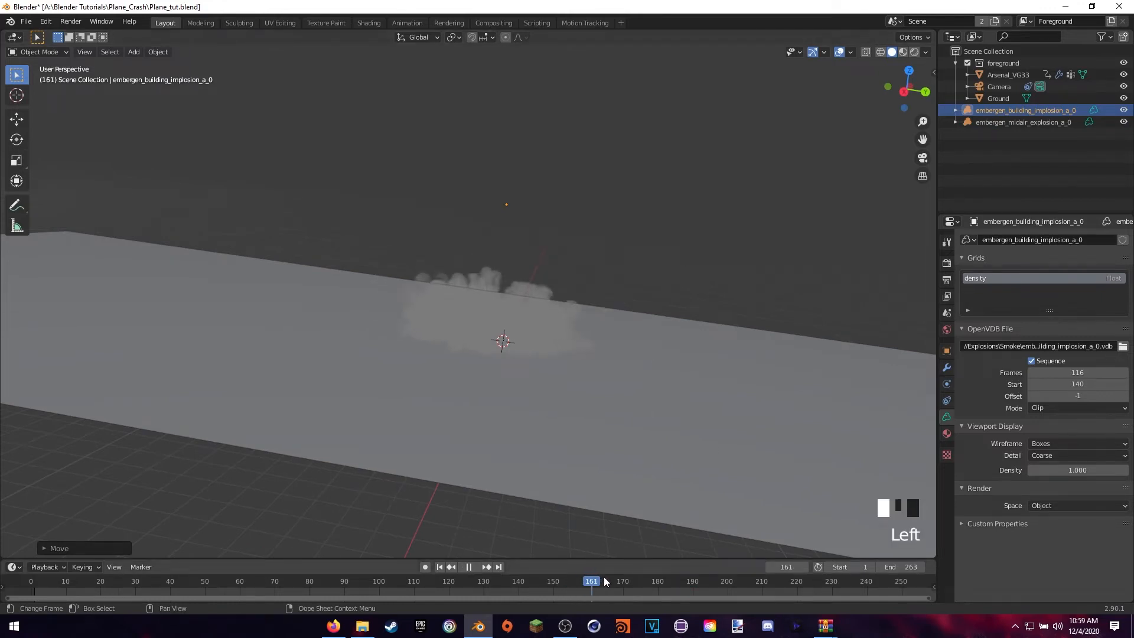
pyautogui.press('space')
# Step: Hide the building implosion smoke volume in the viewport to leave the explosion unobstructed
pyautogui.moveTo(555, 447); pyautogui.dragTo(706, 269, button='middle')
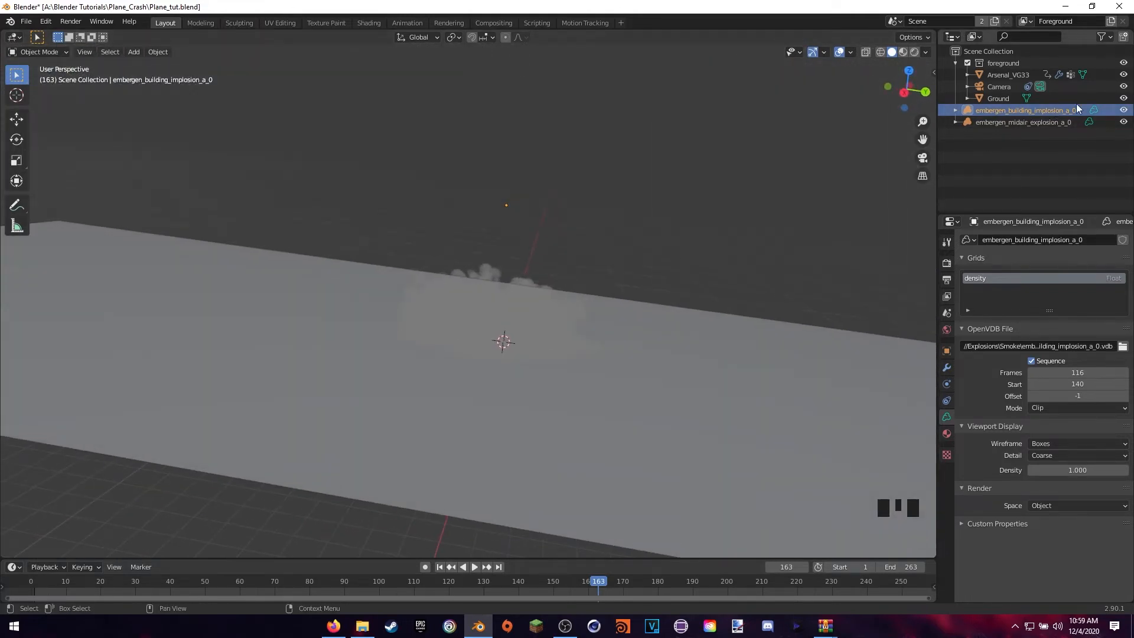
pyautogui.click(1123, 110)
pyautogui.moveTo(671, 276)
pyautogui.mouseDown(button='middle')
pyautogui.moveTo(643, 276)
pyautogui.moveTo(643, 291)
pyautogui.moveTo(653, 268)
pyautogui.moveTo(648, 276)
pyautogui.mouseUp(button='middle')
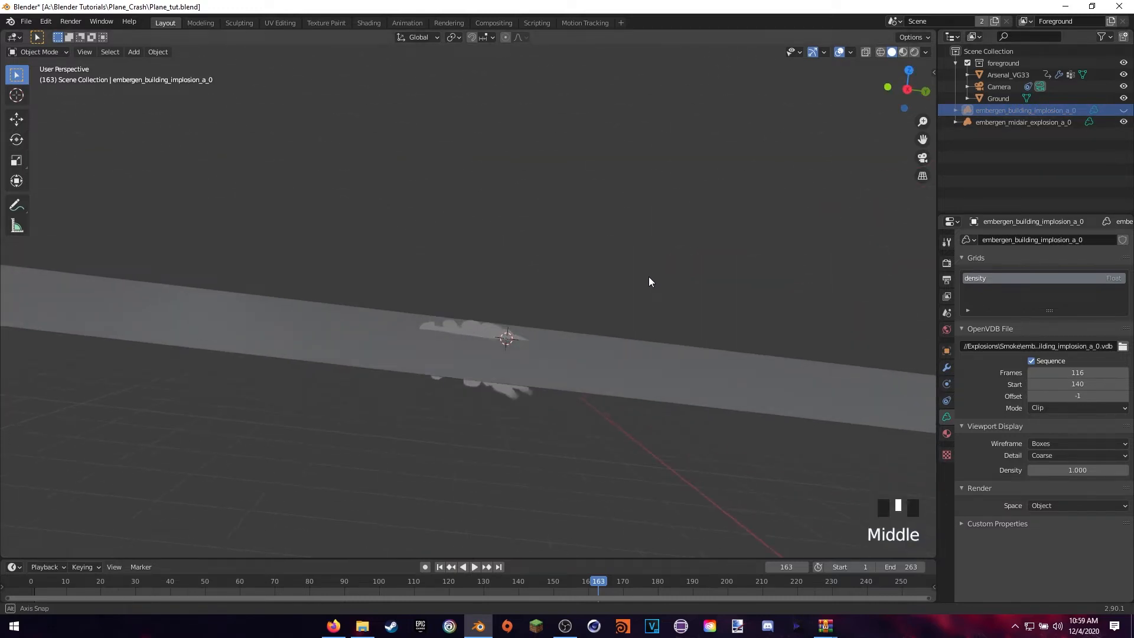
# Step: Rotate the midair explosion volume 180° about the global Z axis
pyautogui.click(1029, 123)
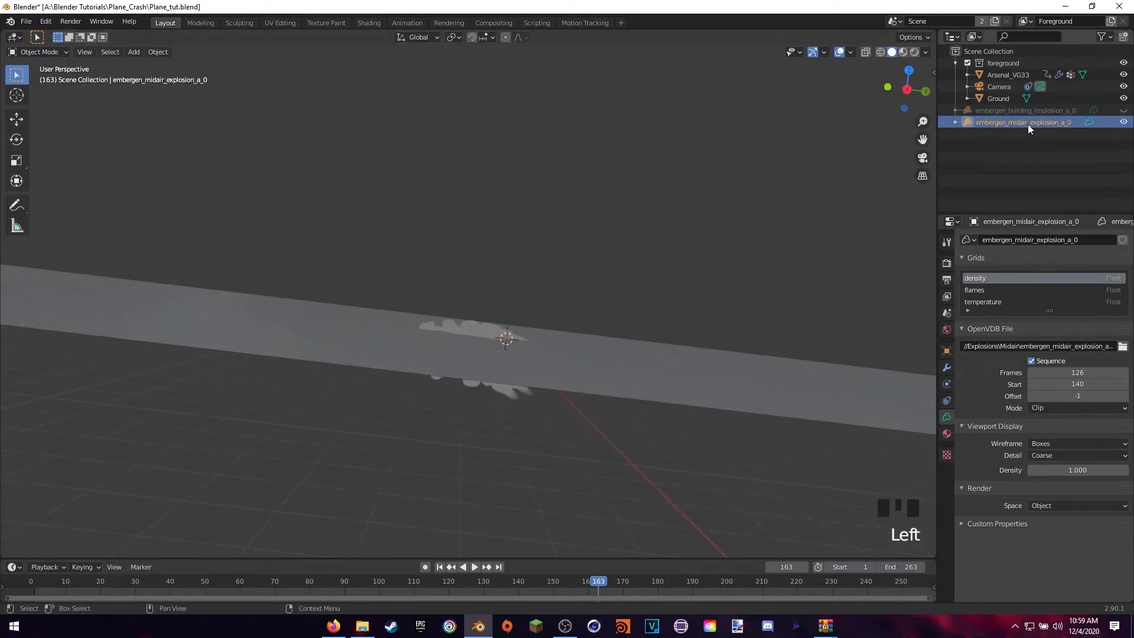
pyautogui.moveTo(638, 278); pyautogui.dragTo(533, 318, button='middle')
pyautogui.write('rz')
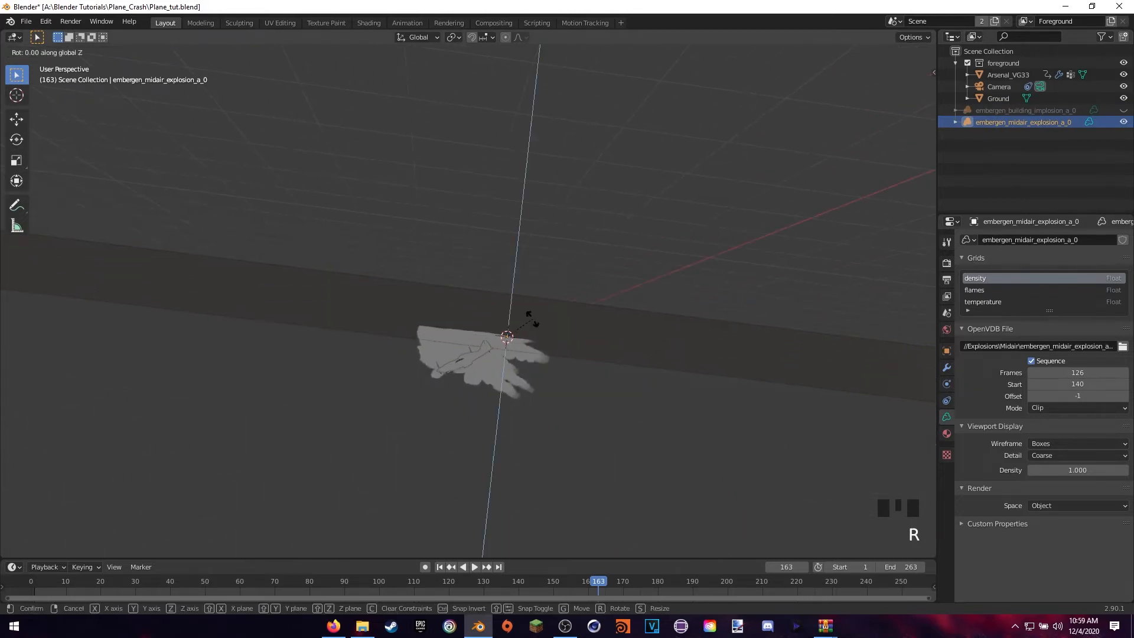
pyautogui.write('180')
pyautogui.press('Return')
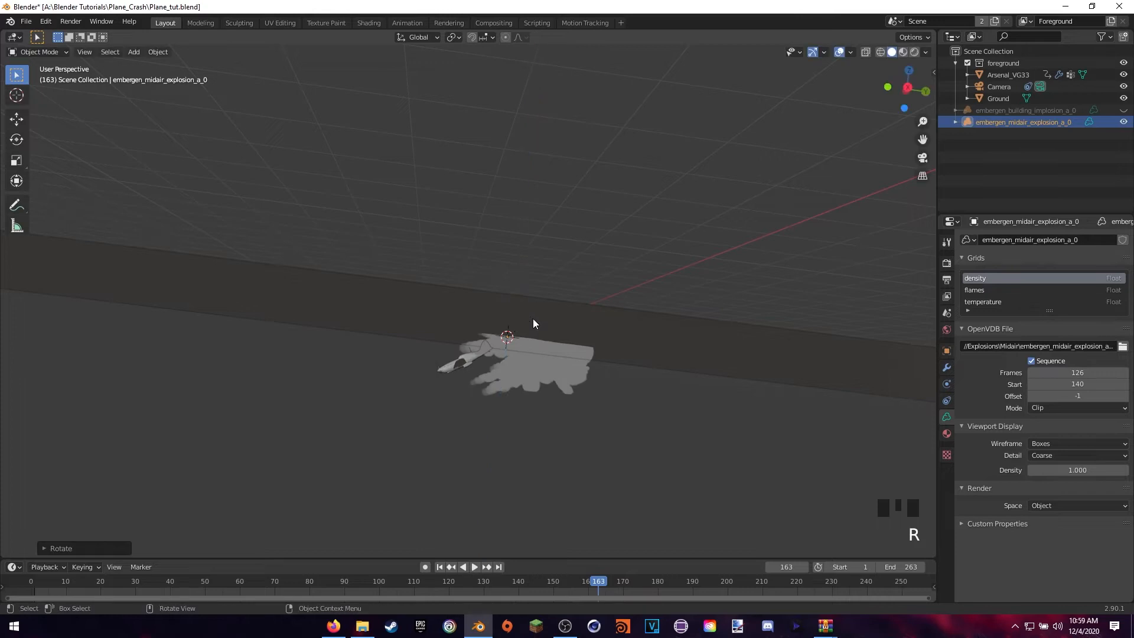
# Step: At frame 142, move the explosion about -6.8 m in Y and 1.2 m in Z to the plane's nose, and refine its position
pyautogui.keyDown('shift'); pyautogui.moveTo(557, 357); pyautogui.dragTo(614, 358, button='middle'); pyautogui.keyUp('shift')
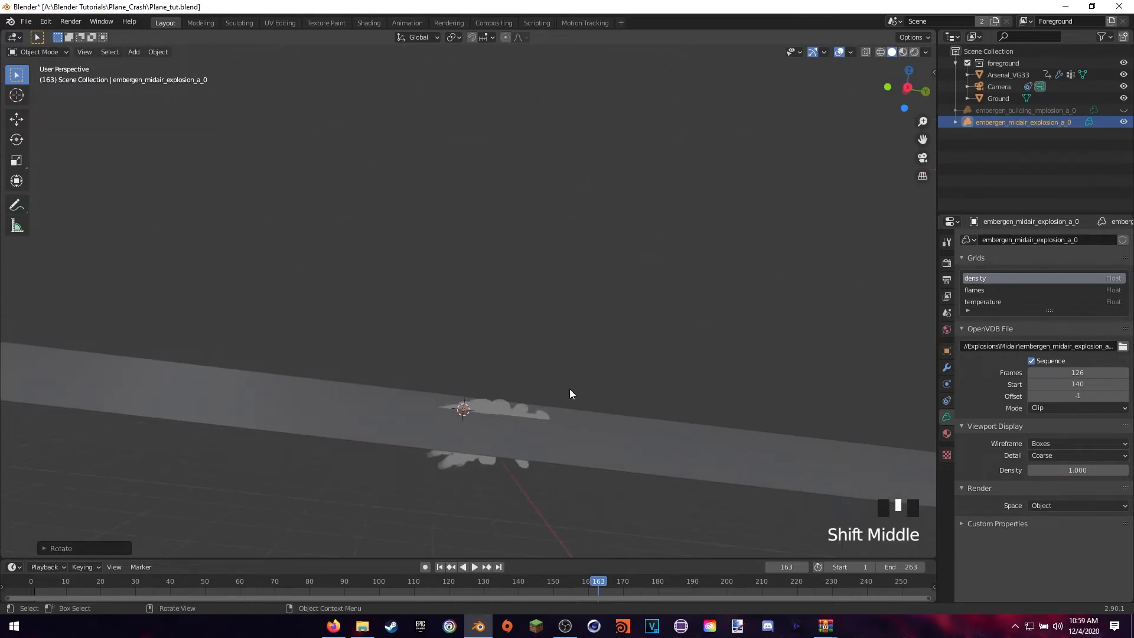
pyautogui.moveTo(561, 453); pyautogui.dragTo(557, 460, button='middle')
pyautogui.click(524, 585)
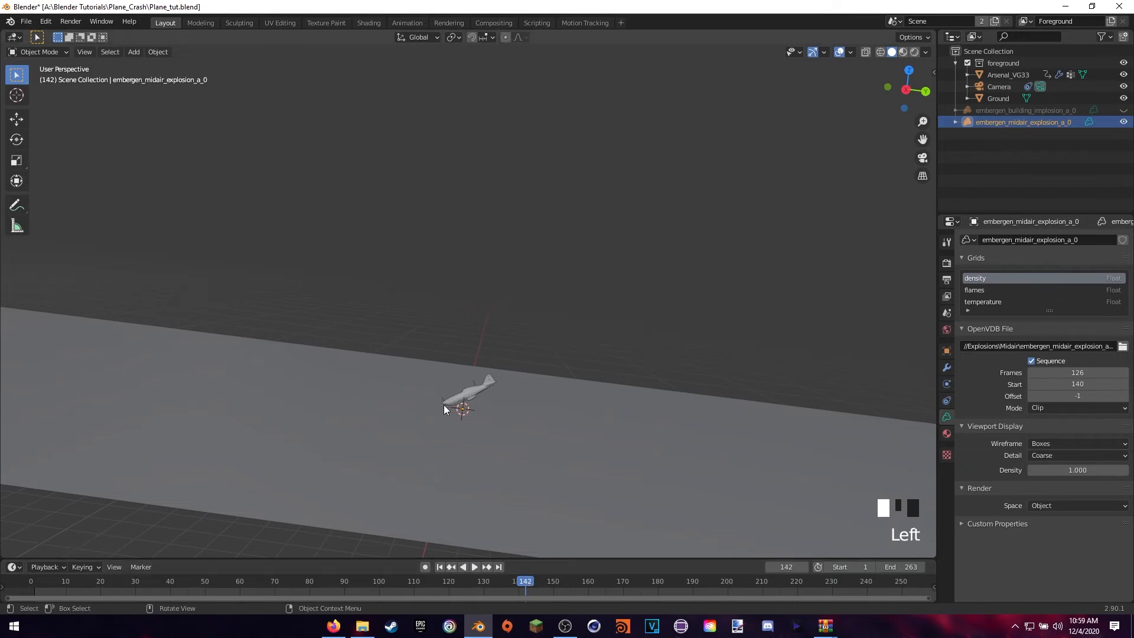
pyautogui.keyDown('shift'); pyautogui.moveTo(444, 405); pyautogui.dragTo(515, 304, button='middle'); pyautogui.keyUp('shift')
pyautogui.click(596, 322)
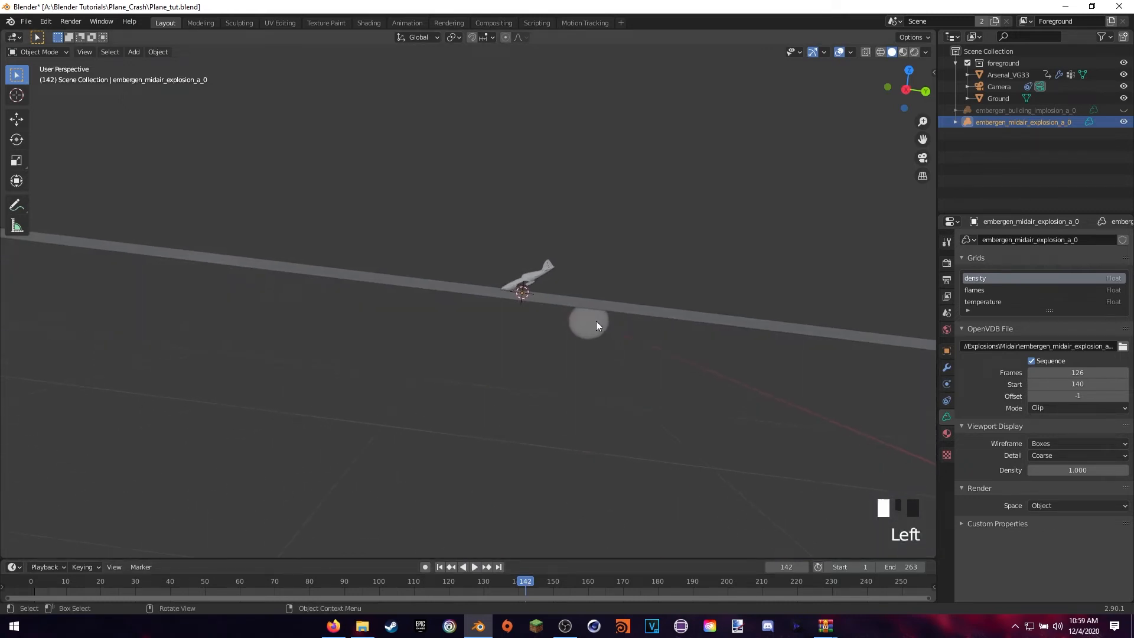
pyautogui.click(1016, 121)
pyautogui.press('g')
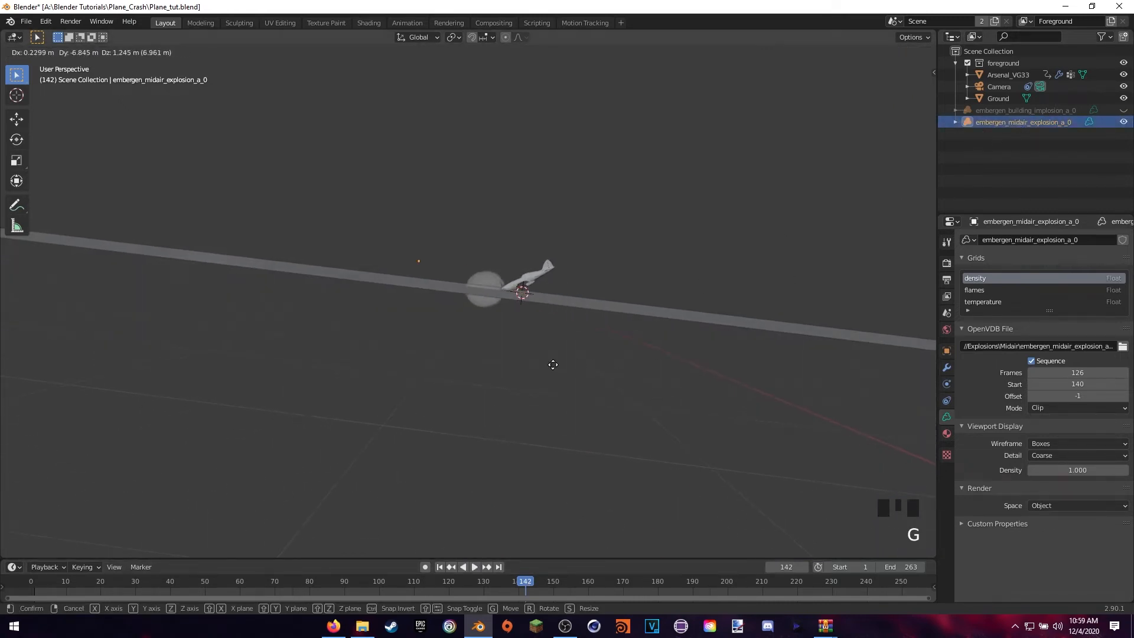
pyautogui.moveTo(557, 370); pyautogui.dragTo(399, 286, button='middle')
pyautogui.press('g')
pyautogui.click(489, 389)
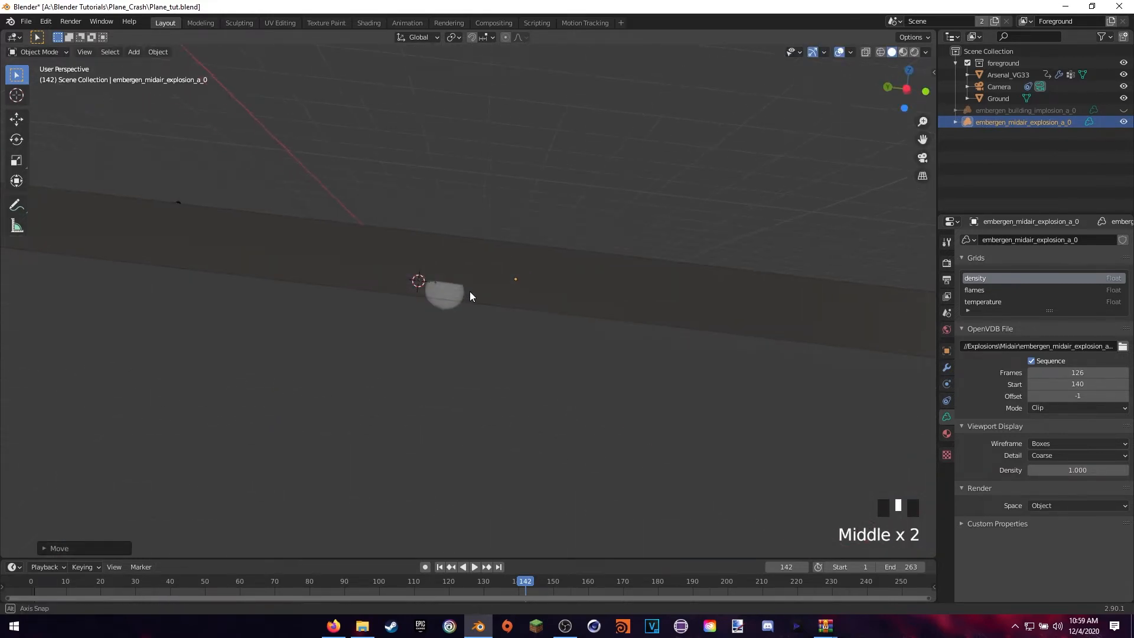
# Step: Adjust the explosion volume's height along the Z axis relative to the ground at frame 142
pyautogui.moveTo(469, 292); pyautogui.dragTo(284, 253, button='middle')
pyautogui.press('g')
pyautogui.press('z')
pyautogui.click(488, 273)
# Step: At frame 175, rotate the midair explosion volume about the global X axis so its cloud tilts down toward the ground
pyautogui.moveTo(519, 585); pyautogui.dragTo(640, 579)
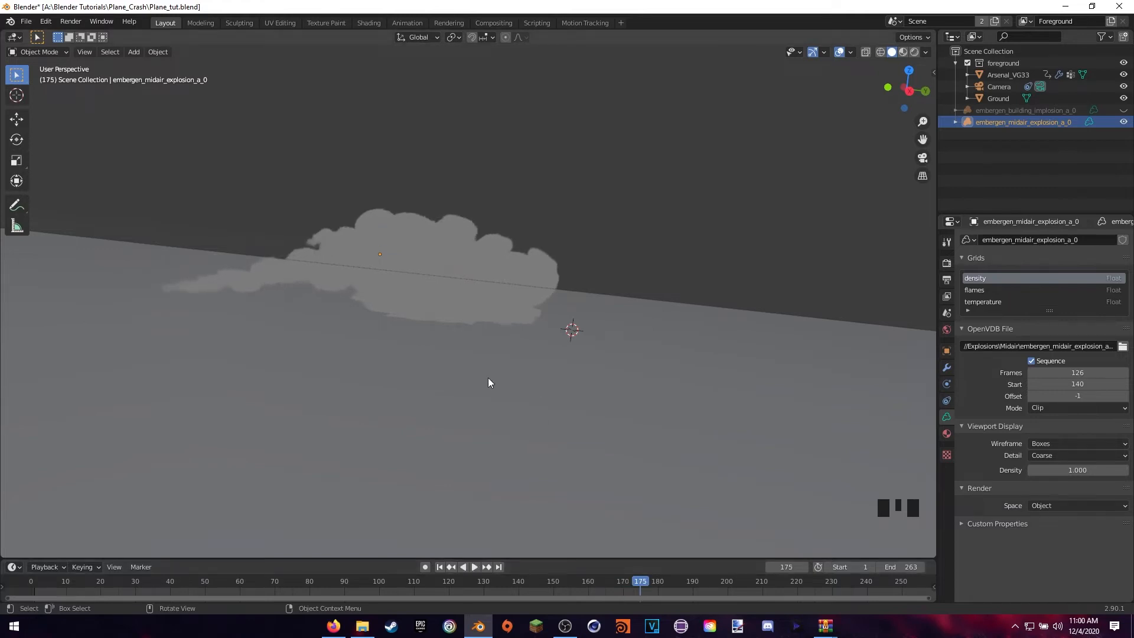
pyautogui.moveTo(488, 378); pyautogui.dragTo(493, 353, button='middle')
pyautogui.moveTo(345, 362); pyautogui.dragTo(482, 335, button='middle')
pyautogui.middleClick(495, 335)
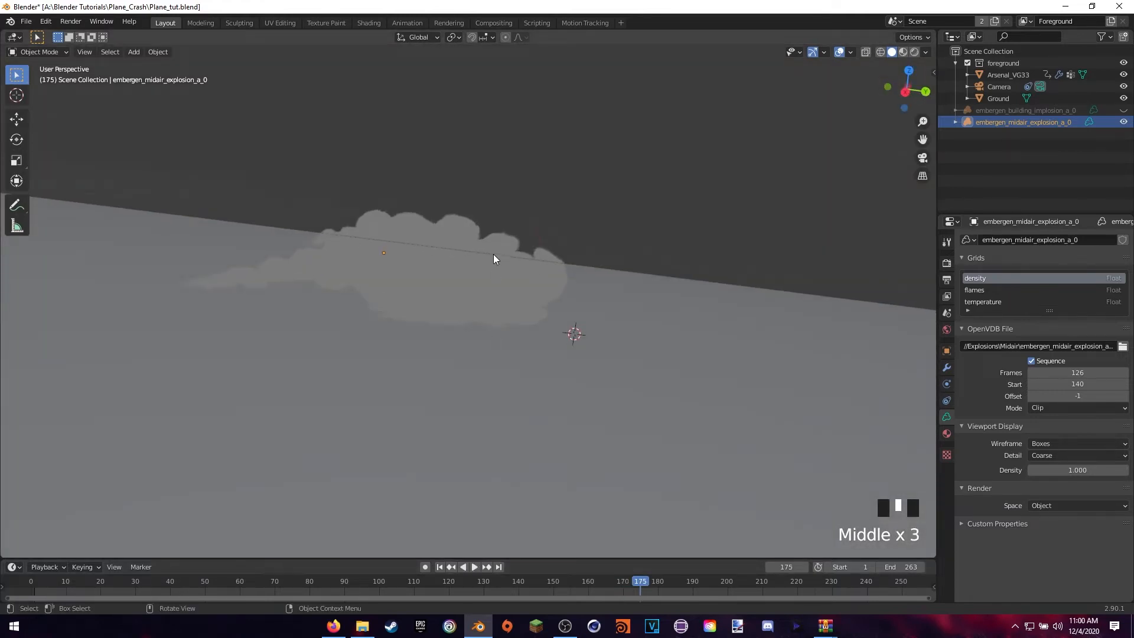
pyautogui.press('r')
pyautogui.press('x')
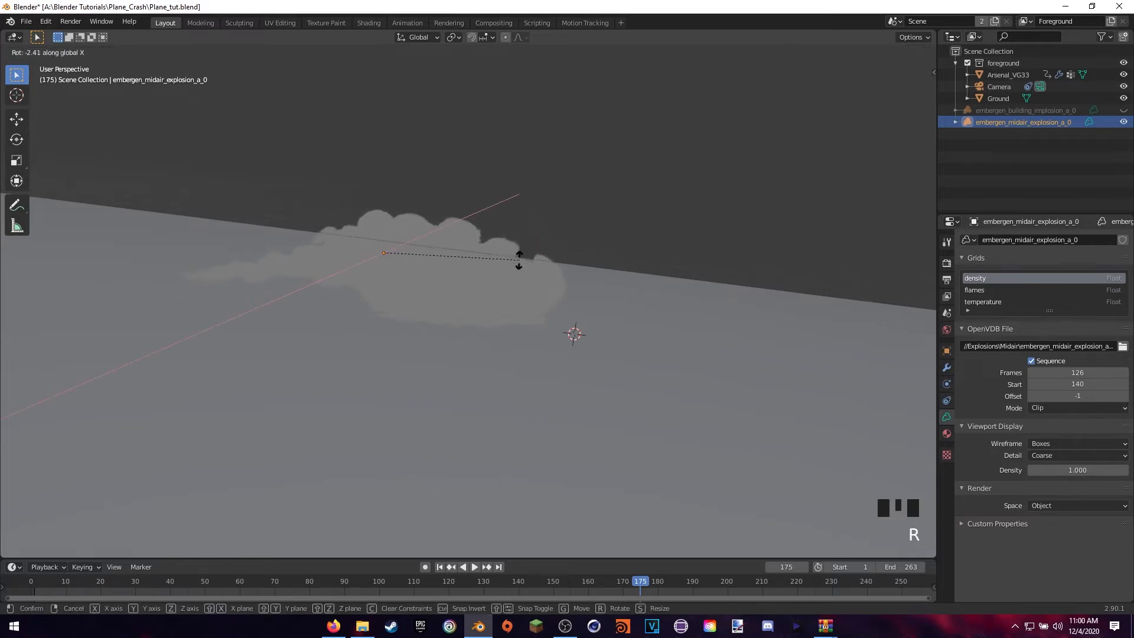
pyautogui.click(522, 316)
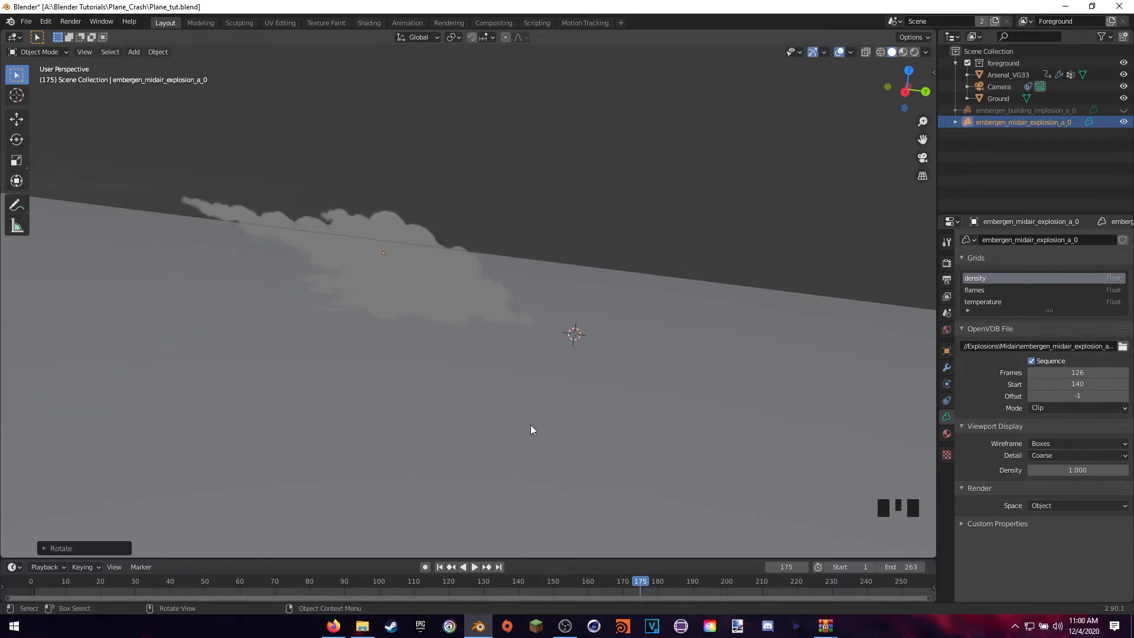
# Step: At frame 143, reposition the midair explosion volume so its fireball sits on the ground at the plane's nose
pyautogui.click(530, 583)
pyautogui.moveTo(530, 484)
pyautogui.mouseDown(button='middle')
pyautogui.moveTo(541, 446)
pyautogui.moveTo(529, 471)
pyautogui.mouseUp(button='middle')
pyautogui.press('g')
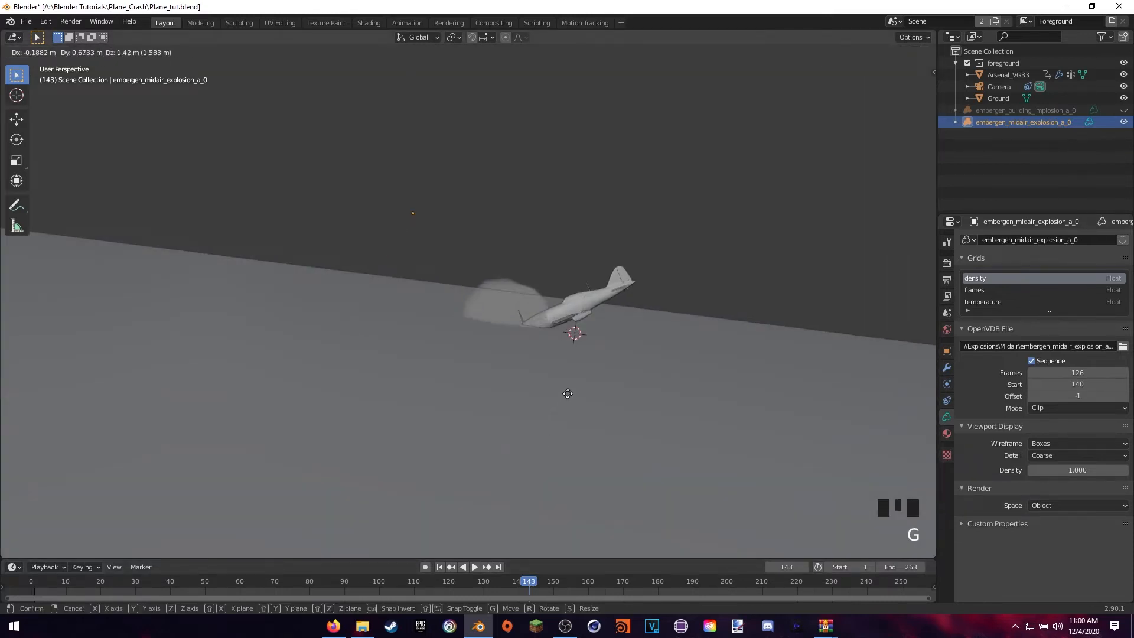
pyautogui.click(558, 394)
pyautogui.moveTo(558, 394); pyautogui.dragTo(587, 392, button='middle')
pyautogui.press('g')
pyautogui.click(590, 384)
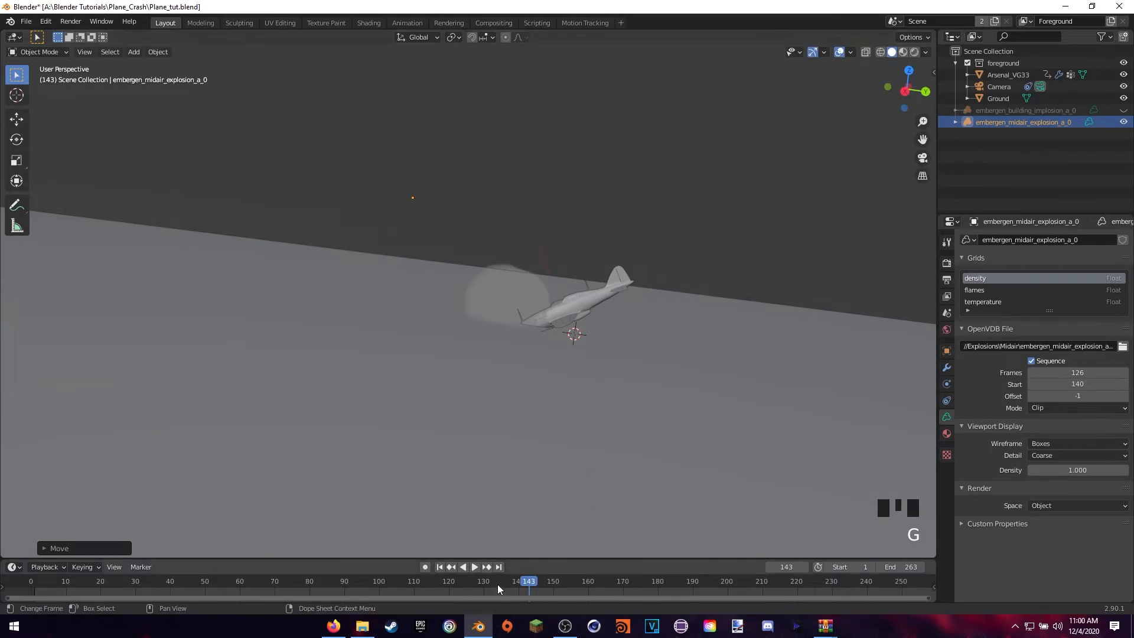
# Step: Unhide the building implosion smoke volume, check both simulations together around frame 210, and save the file
pyautogui.moveTo(533, 582); pyautogui.dragTo(762, 582)
pyautogui.moveTo(643, 319); pyautogui.dragTo(697, 328, button='middle')
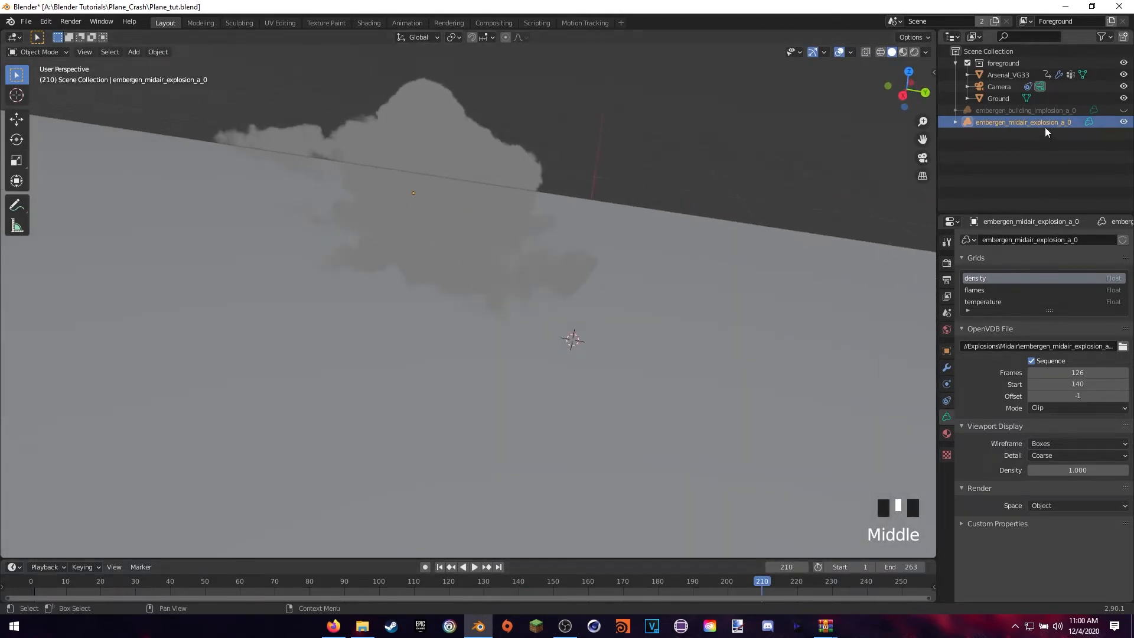
pyautogui.click(1123, 110)
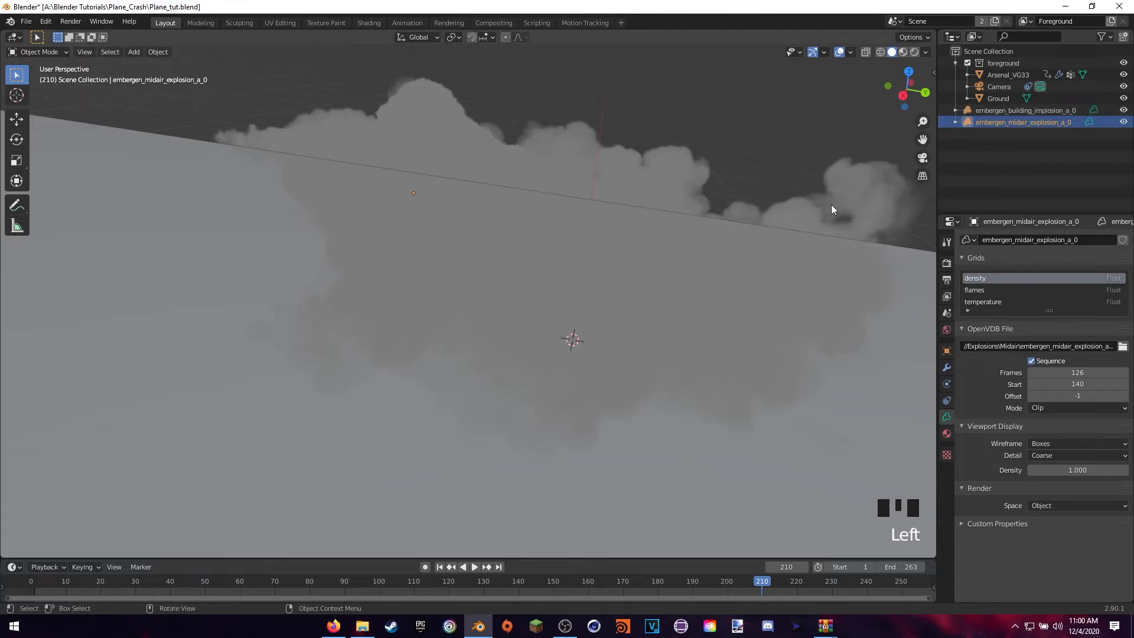
pyautogui.moveTo(831, 204); pyautogui.dragTo(643, 247, button='middle')
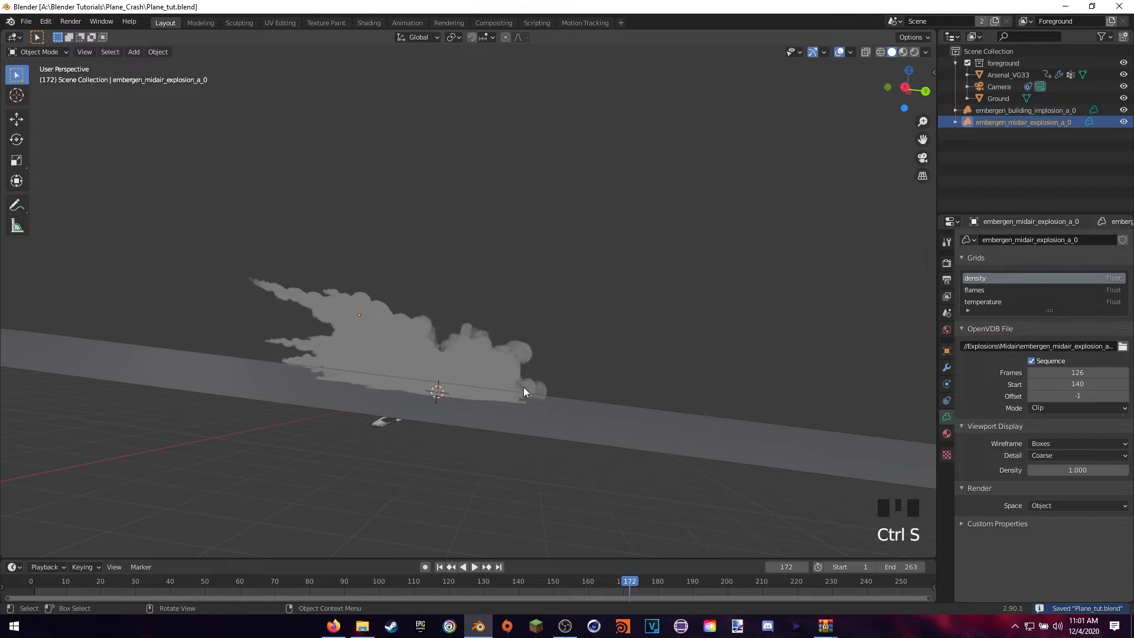
pyautogui.moveTo(526, 392); pyautogui.dragTo(561, 503, button='middle')
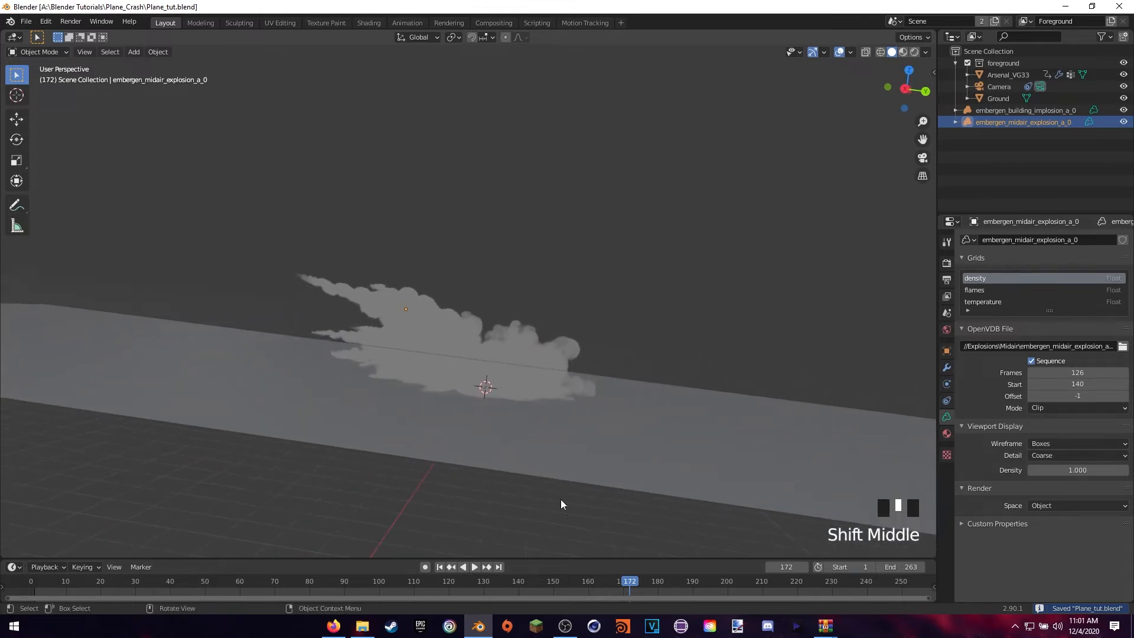
# Step: At frame 146, insert a Location, Rotation & Scale keyframe on the midair explosion volume
pyautogui.click(528, 583)
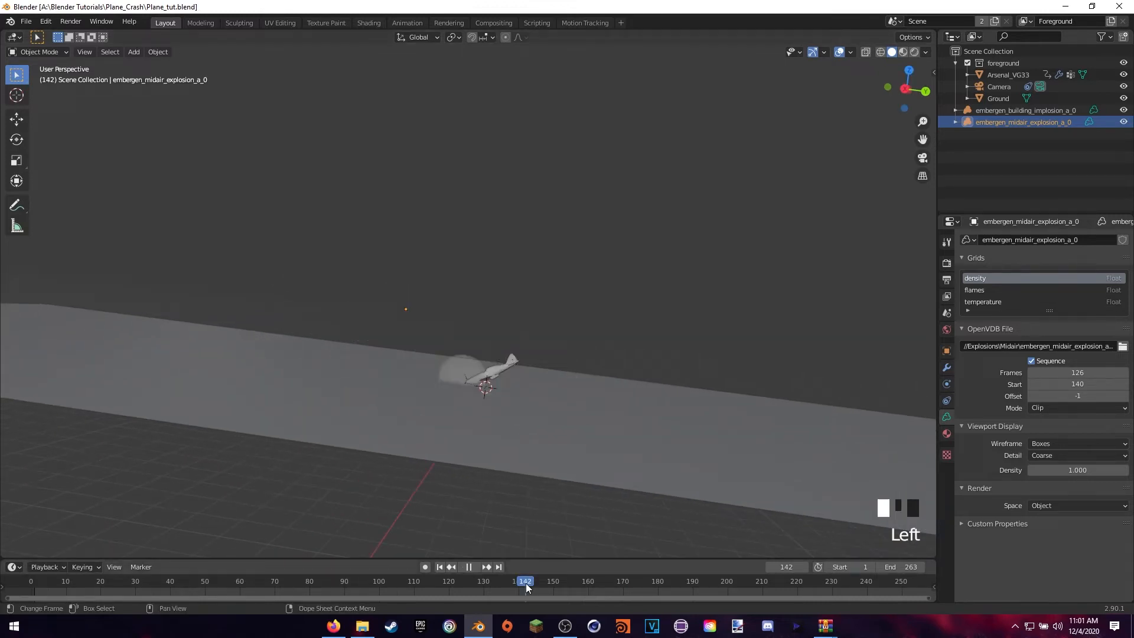
pyautogui.moveTo(519, 438)
pyautogui.mouseDown(button='middle')
pyautogui.moveTo(511, 498)
pyautogui.moveTo(515, 435)
pyautogui.mouseUp(button='middle')
pyautogui.scroll(4, 508, 456)
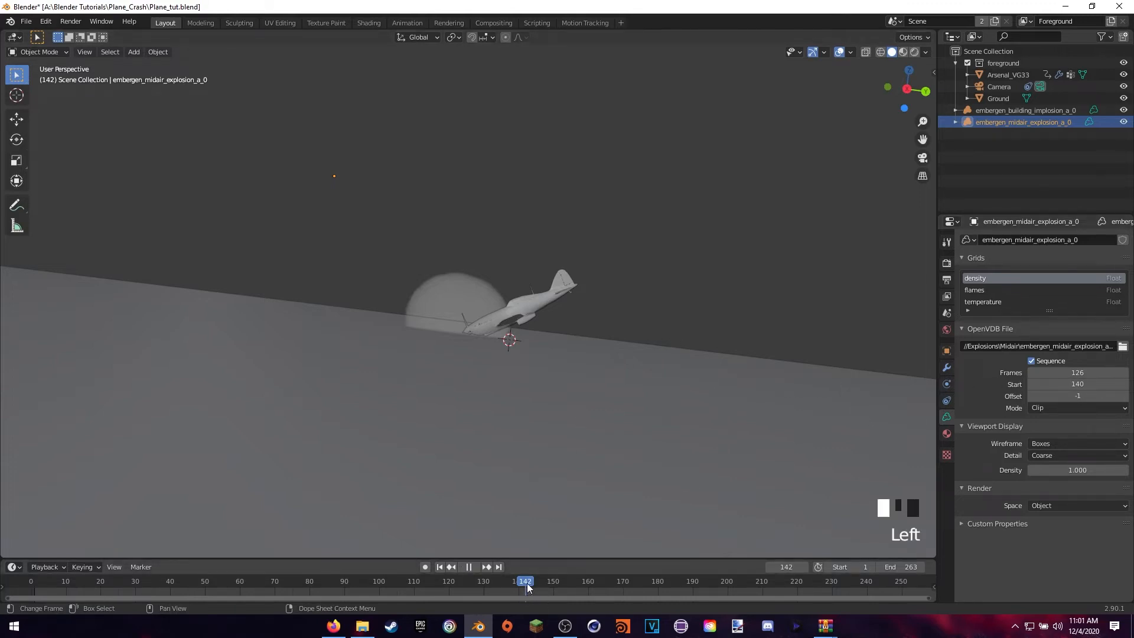
pyautogui.moveTo(528, 587); pyautogui.dragTo(540, 584)
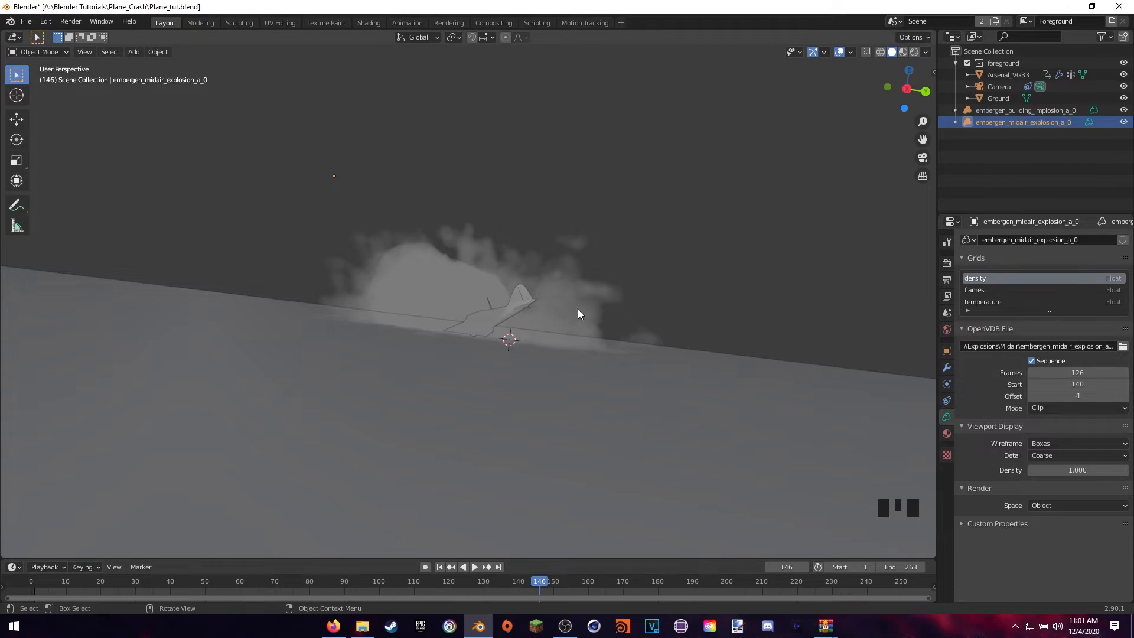
pyautogui.press('i')
pyautogui.click(554, 292)
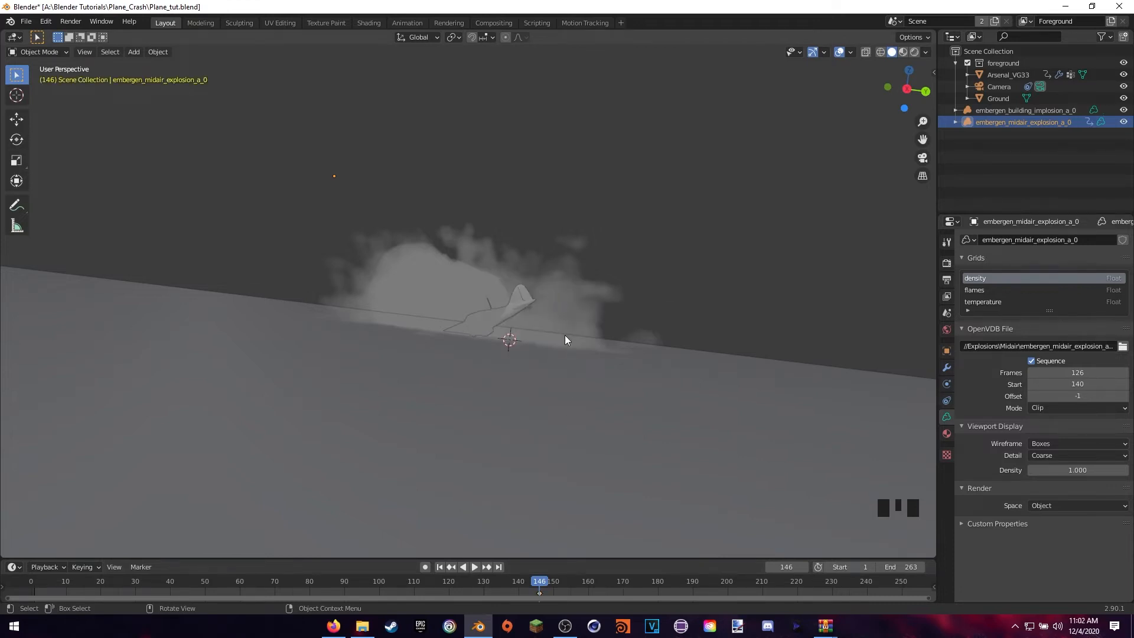
pyautogui.press('i')
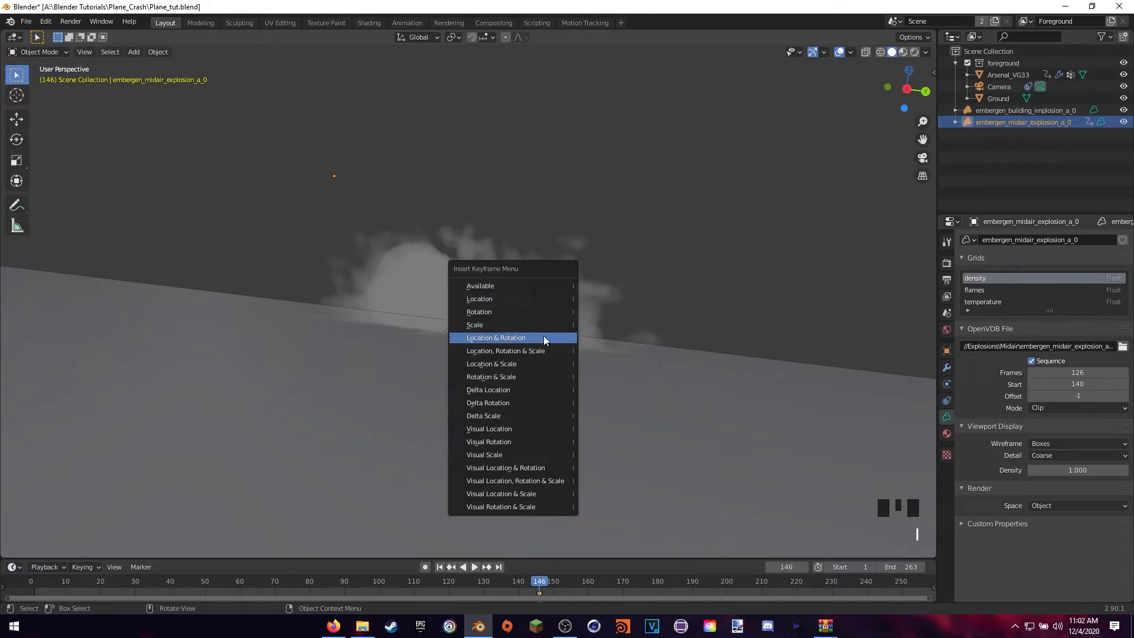
pyautogui.click(539, 351)
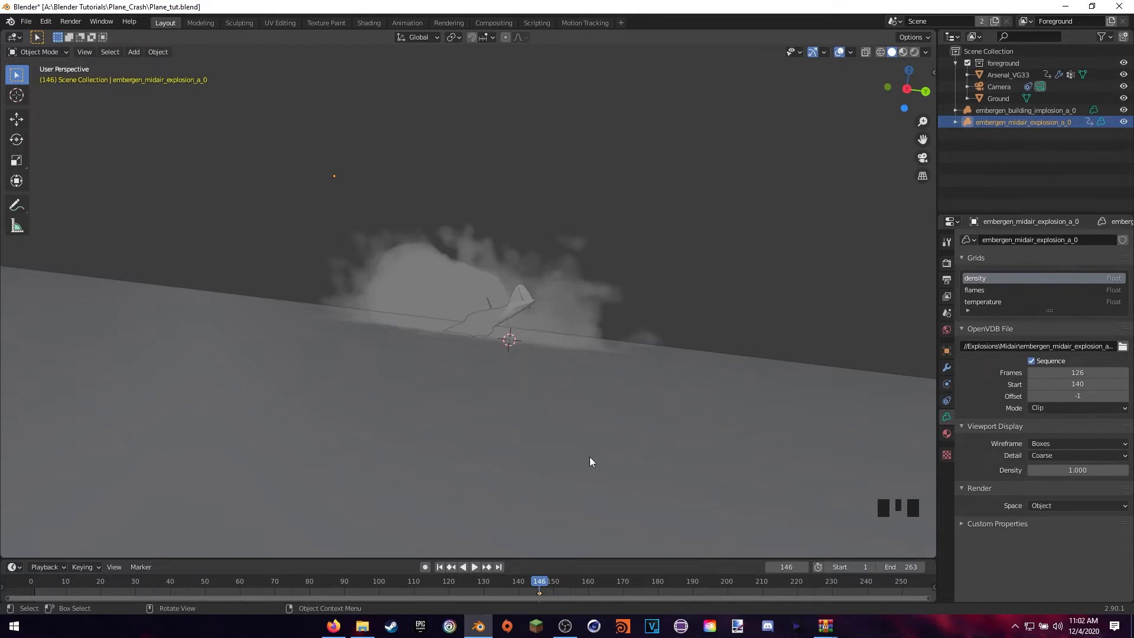
# Step: Return to frame 142 and scale the midair explosion volume down to a tiny puff smaller than the plane
pyautogui.click(529, 584)
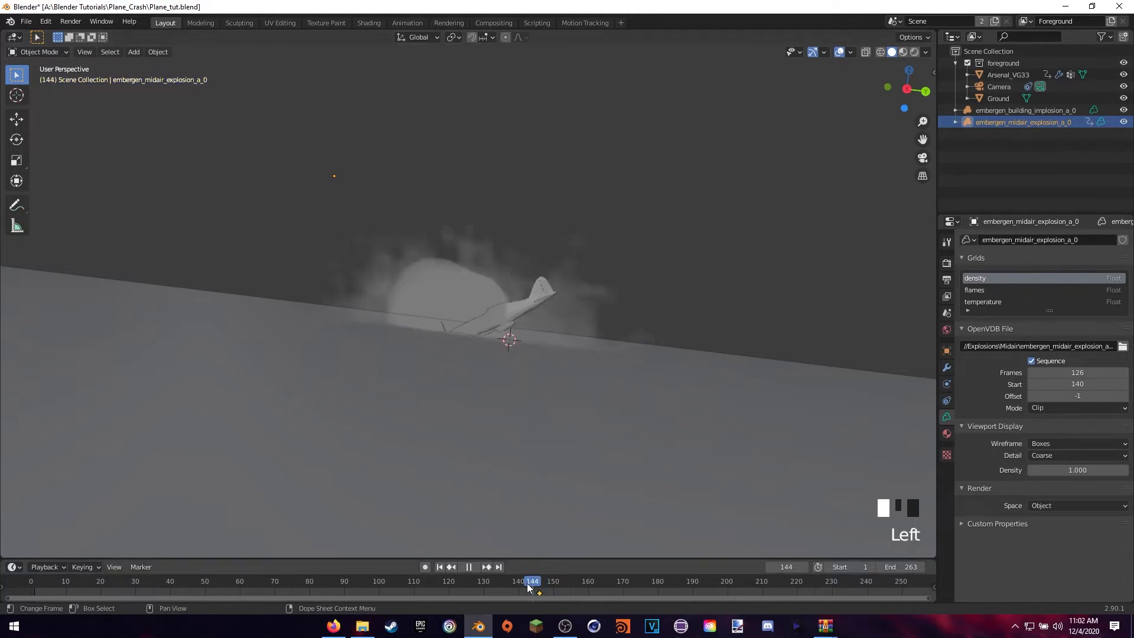
pyautogui.moveTo(530, 585); pyautogui.dragTo(525, 586)
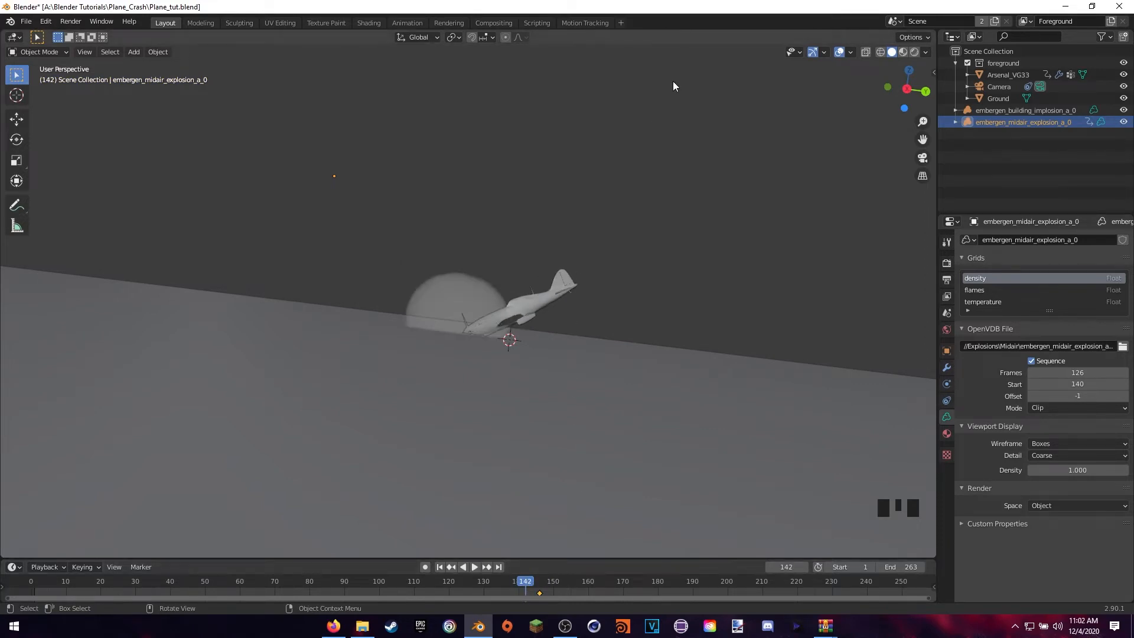
pyautogui.press('s')
pyautogui.click(398, 155)
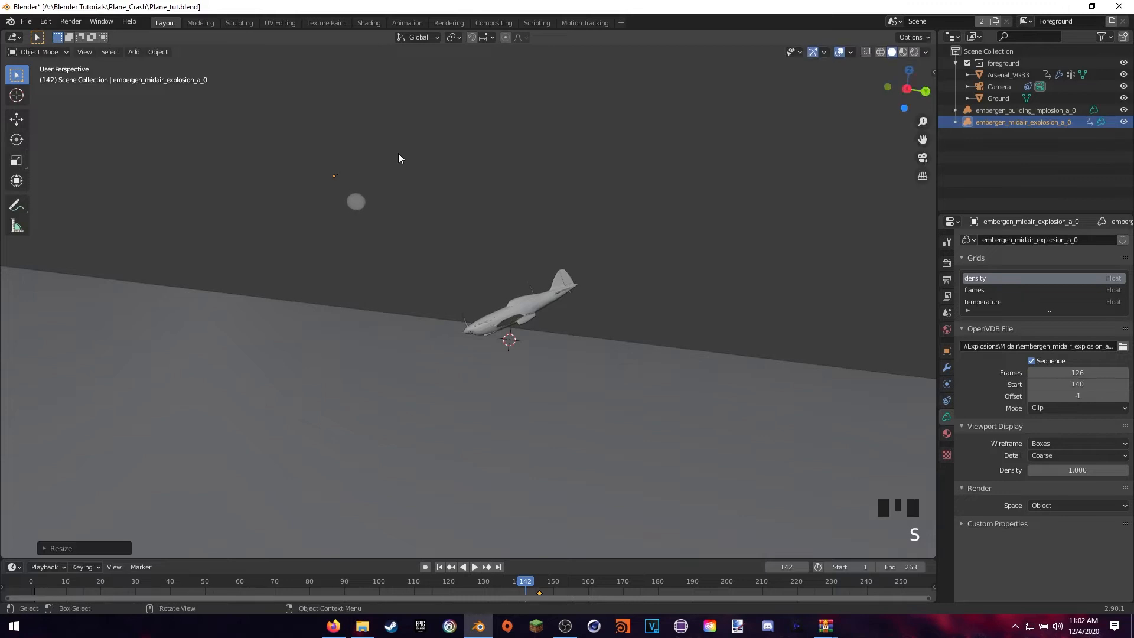
pyautogui.press('s')
pyautogui.click(375, 210)
# Step: Move the shrunken explosion volume to the tip of the plane's nose at frame 142, aligning it from several angles
pyautogui.moveTo(485, 313)
pyautogui.mouseDown(button='middle')
pyautogui.moveTo(501, 339)
pyautogui.moveTo(494, 310)
pyautogui.mouseUp(button='middle')
pyautogui.press('g')
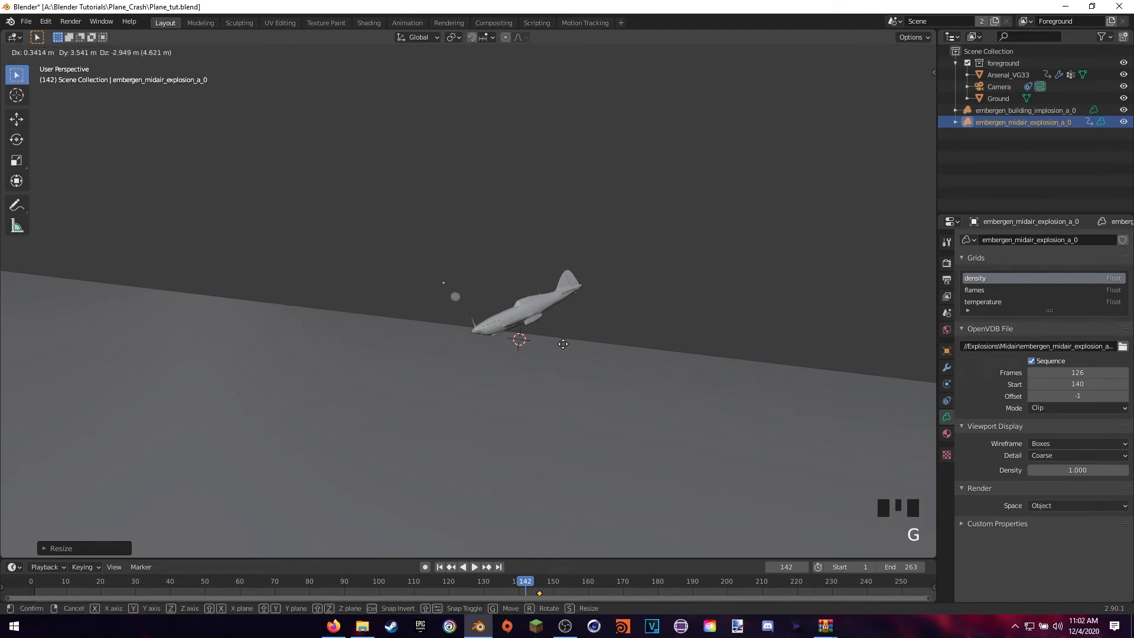
pyautogui.click(574, 374)
pyautogui.moveTo(574, 375); pyautogui.dragTo(398, 433, button='middle')
pyautogui.press('g')
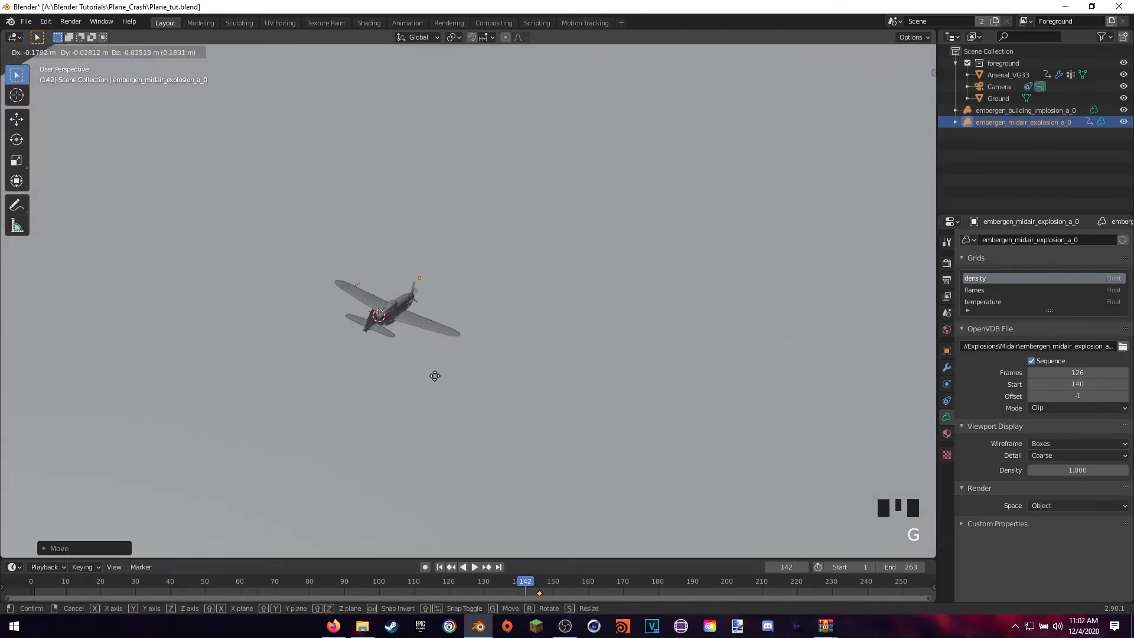
pyautogui.click(436, 379)
pyautogui.moveTo(436, 379); pyautogui.dragTo(603, 289, button='middle')
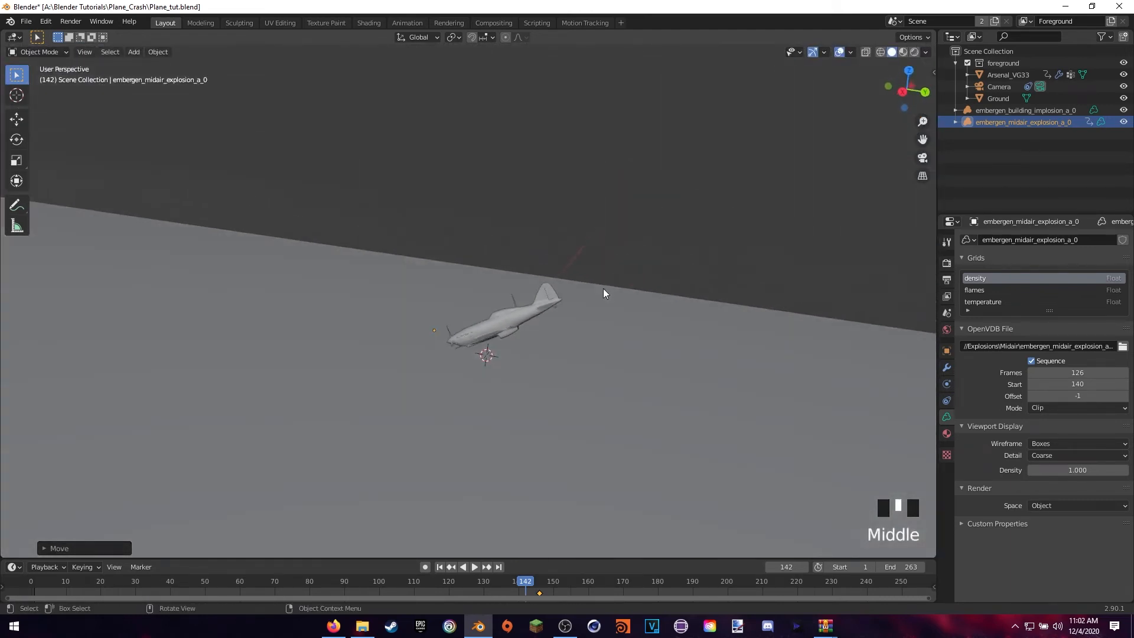
pyautogui.press('g')
pyautogui.click(518, 326)
pyautogui.moveTo(518, 325); pyautogui.dragTo(545, 321, button='middle')
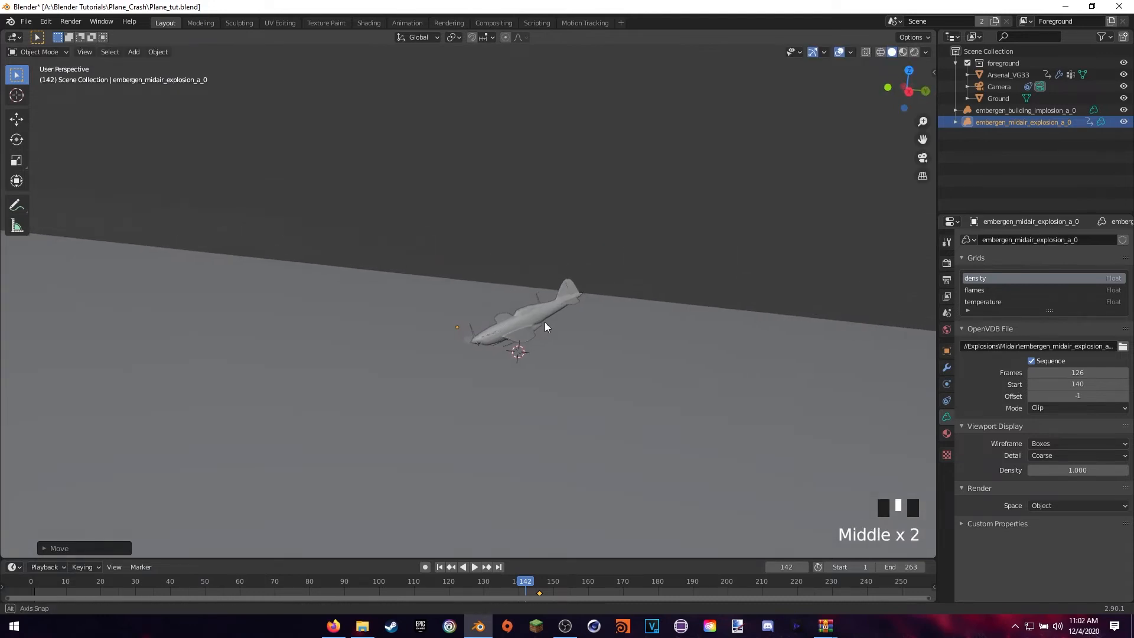
# Step: Insert a Location, Rotation & Scale keyframe on the explosion volume at frame 142
pyautogui.press('i')
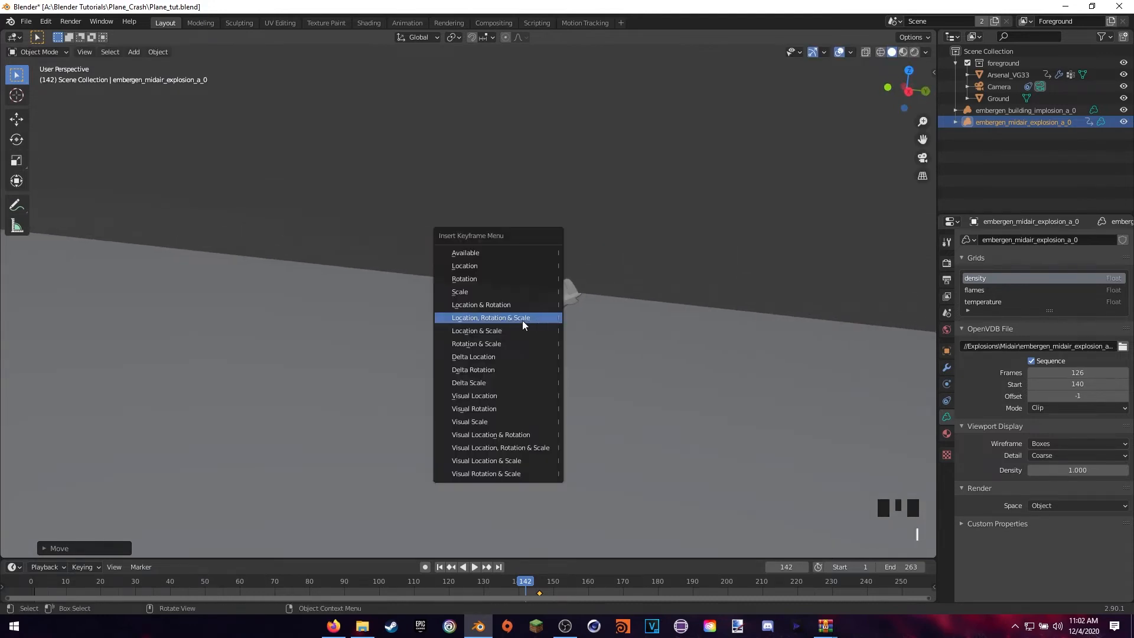
pyautogui.click(519, 318)
pyautogui.moveTo(538, 391); pyautogui.dragTo(489, 554, button='middle')
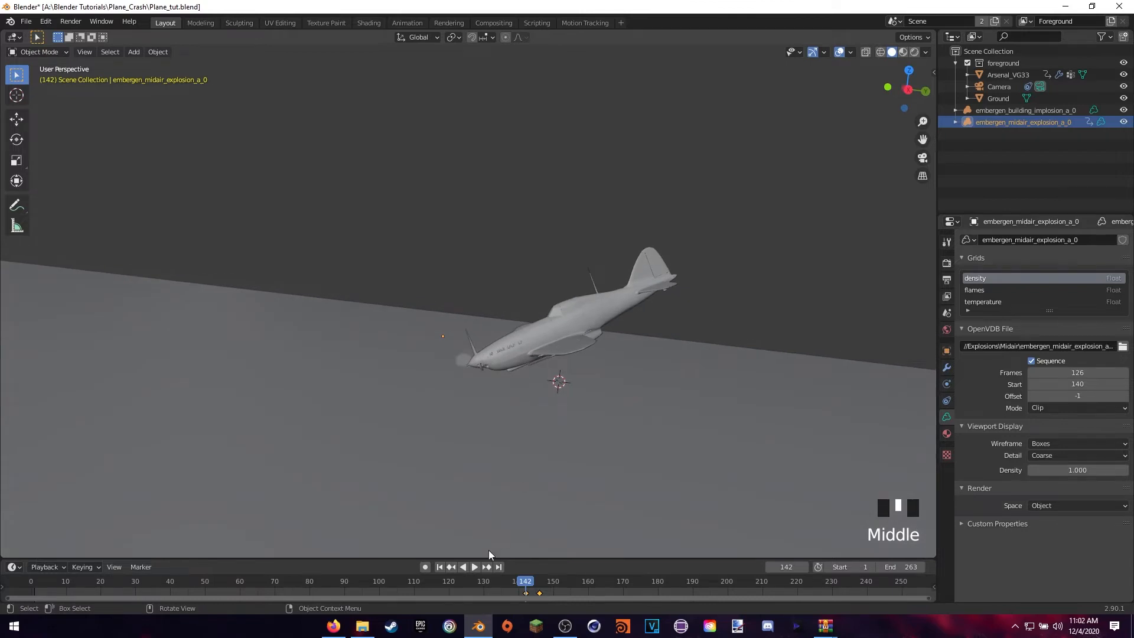
# Step: Scrub the growth between the keyframes, then scale the explosion volume down at frame 144
pyautogui.moveTo(525, 585); pyautogui.dragTo(538, 585)
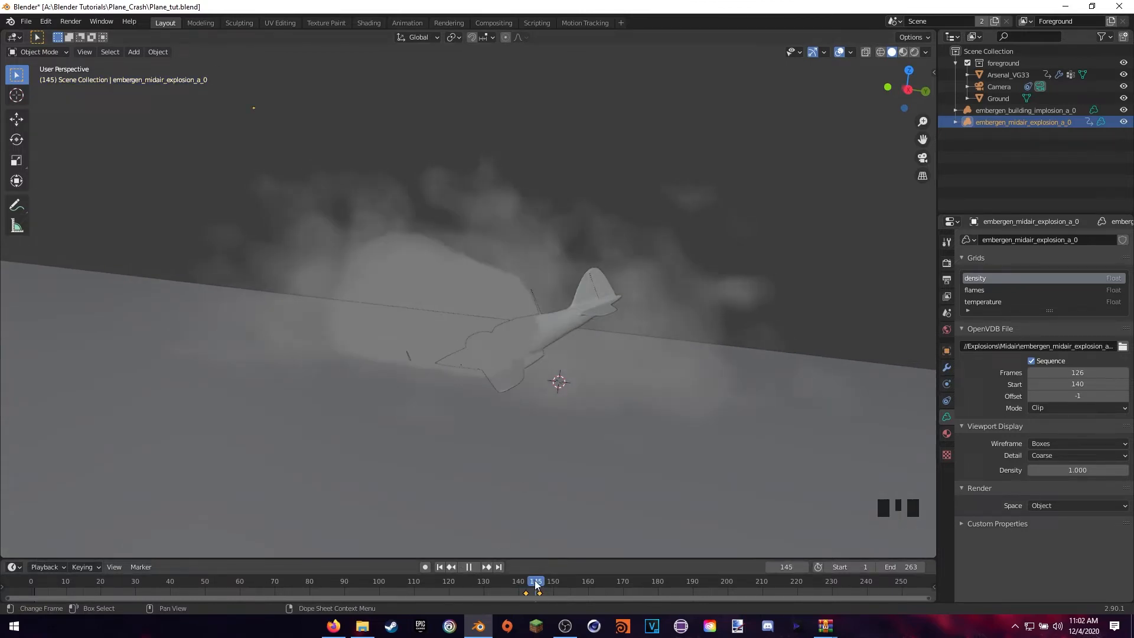
pyautogui.moveTo(537, 585); pyautogui.dragTo(532, 584)
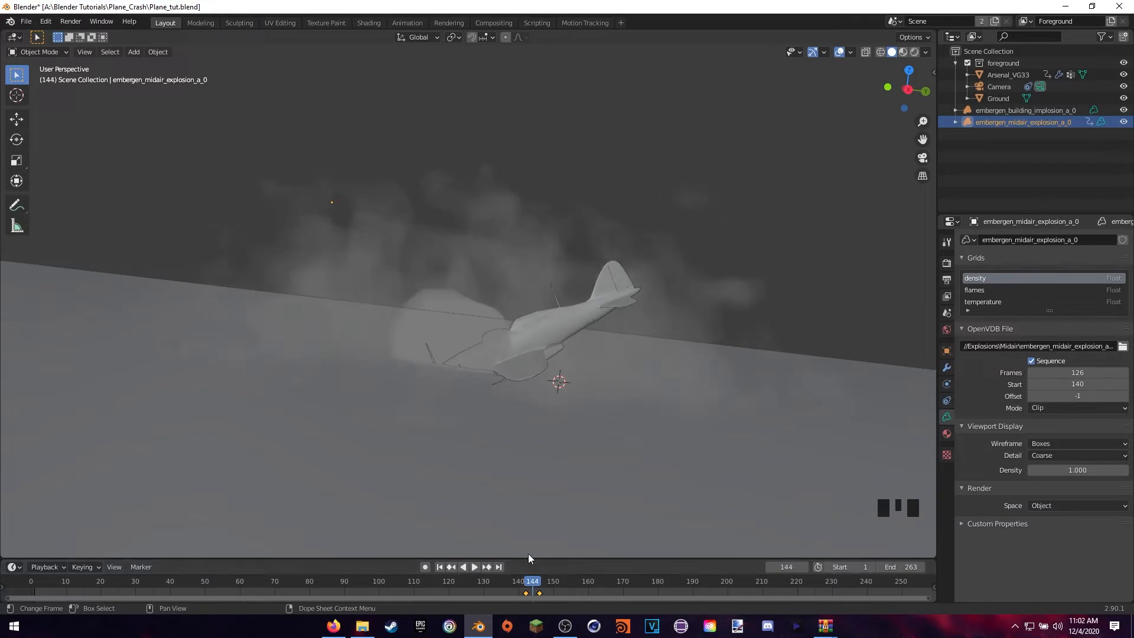
pyautogui.moveTo(544, 451); pyautogui.dragTo(549, 460, button='middle')
pyautogui.press('s')
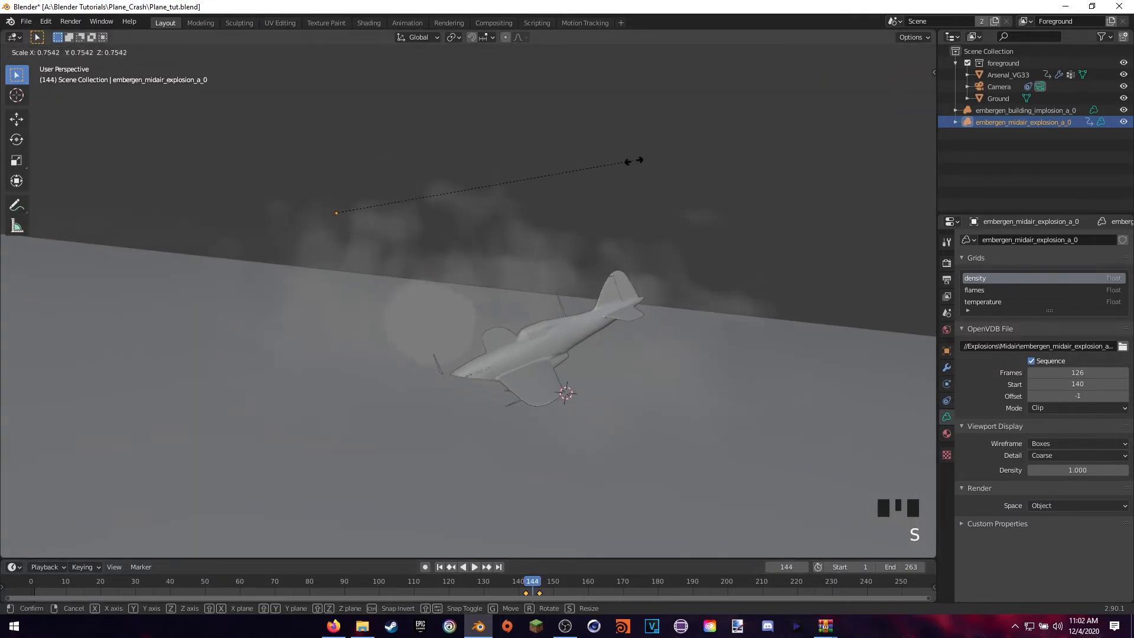
pyautogui.click(423, 186)
# Step: Move the explosion to the plane's nose at frame 144 and keyframe its location, rotation and scale
pyautogui.press('g')
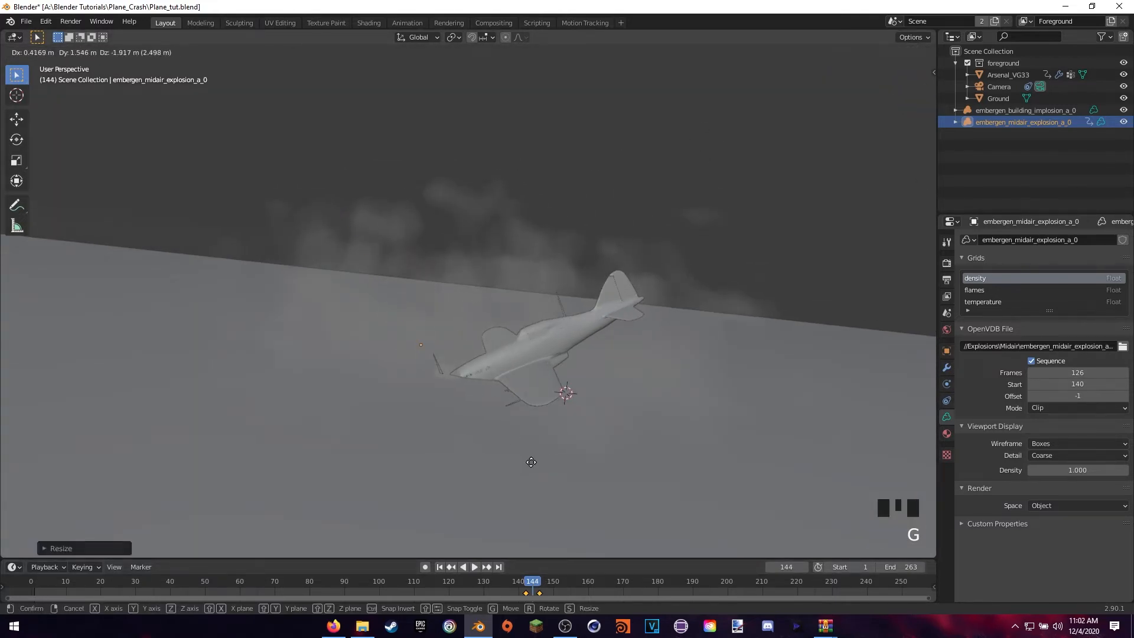
pyautogui.click(525, 454)
pyautogui.moveTo(526, 453); pyautogui.dragTo(404, 502, button='middle')
pyautogui.press('g')
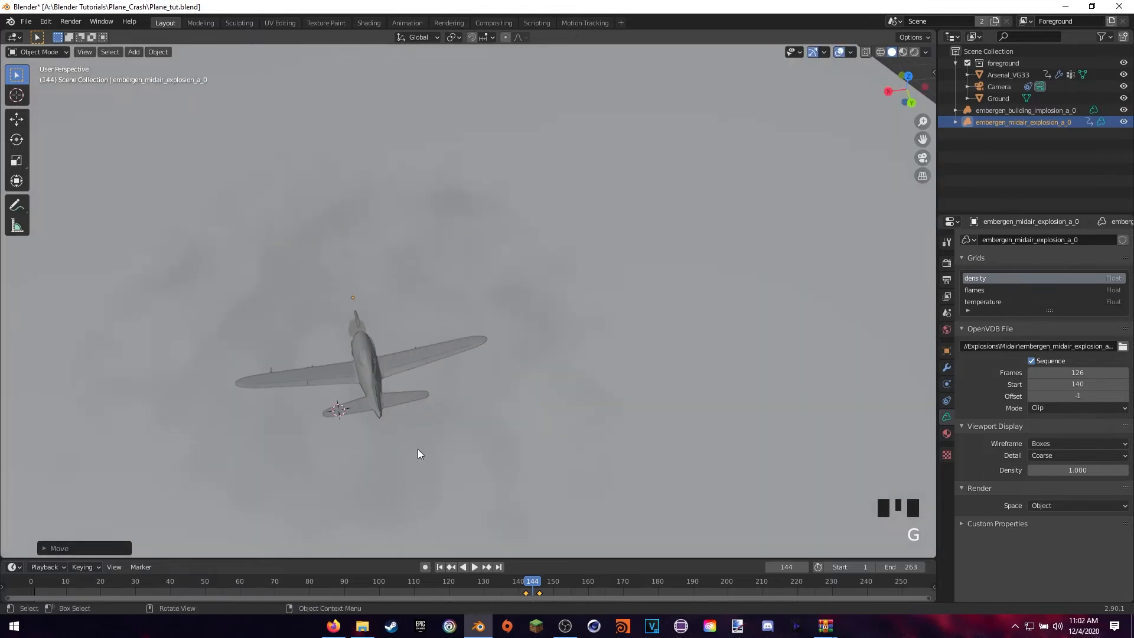
pyautogui.click(417, 449)
pyautogui.moveTo(417, 449); pyautogui.dragTo(524, 387, button='middle')
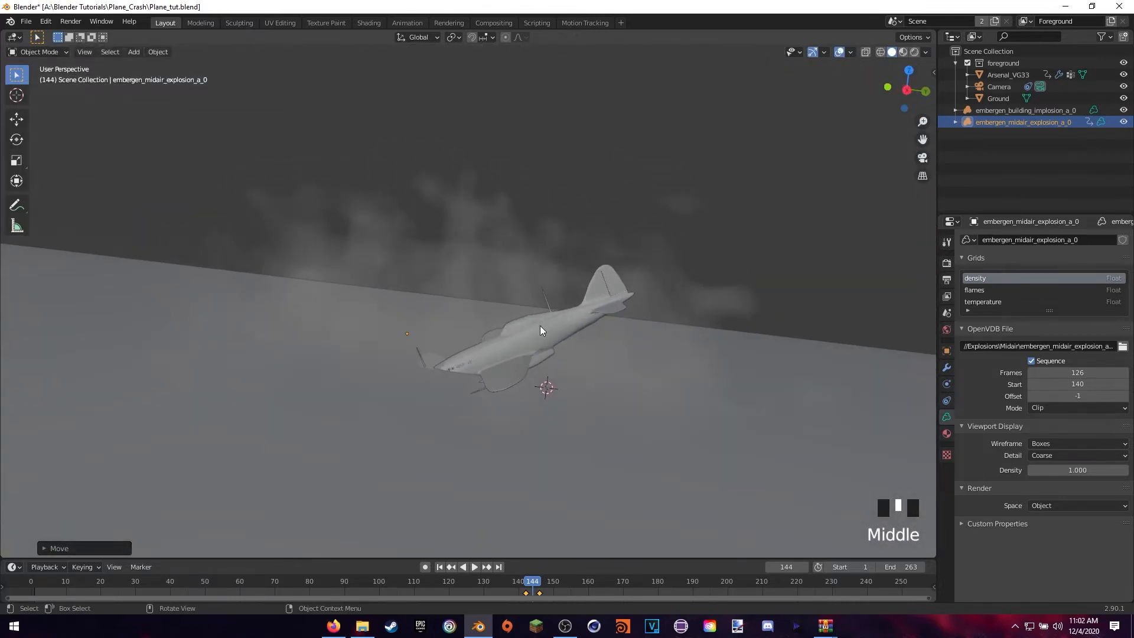
pyautogui.press('i')
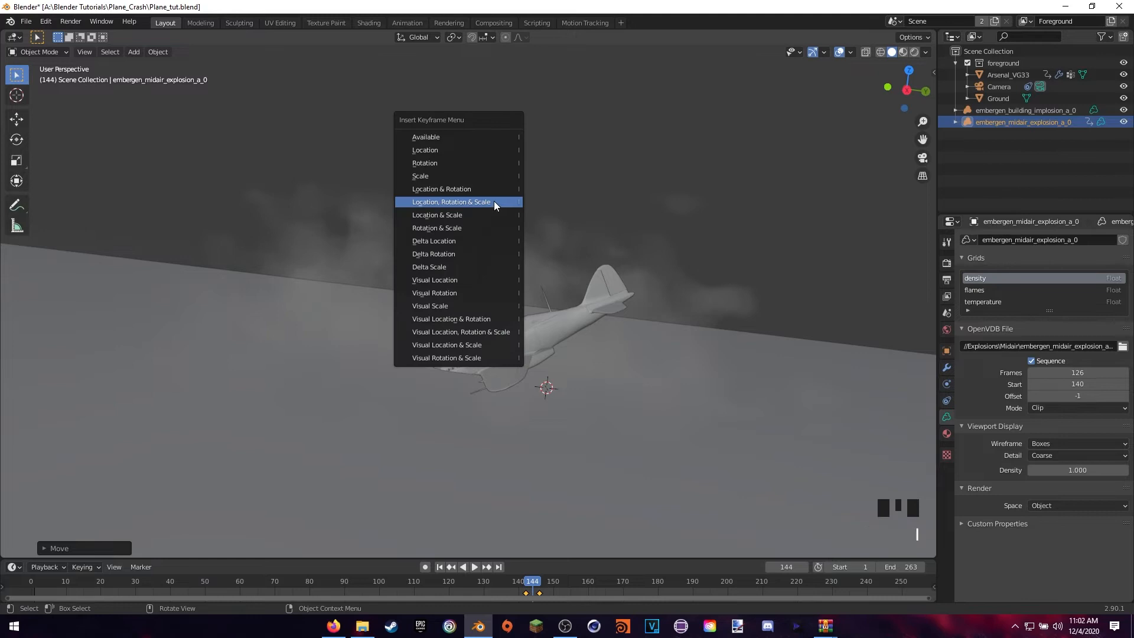
pyautogui.click(494, 203)
# Step: Scrub from frame 142 to 158 to examine how the keyframed explosion grows out of the impact
pyautogui.click(526, 583)
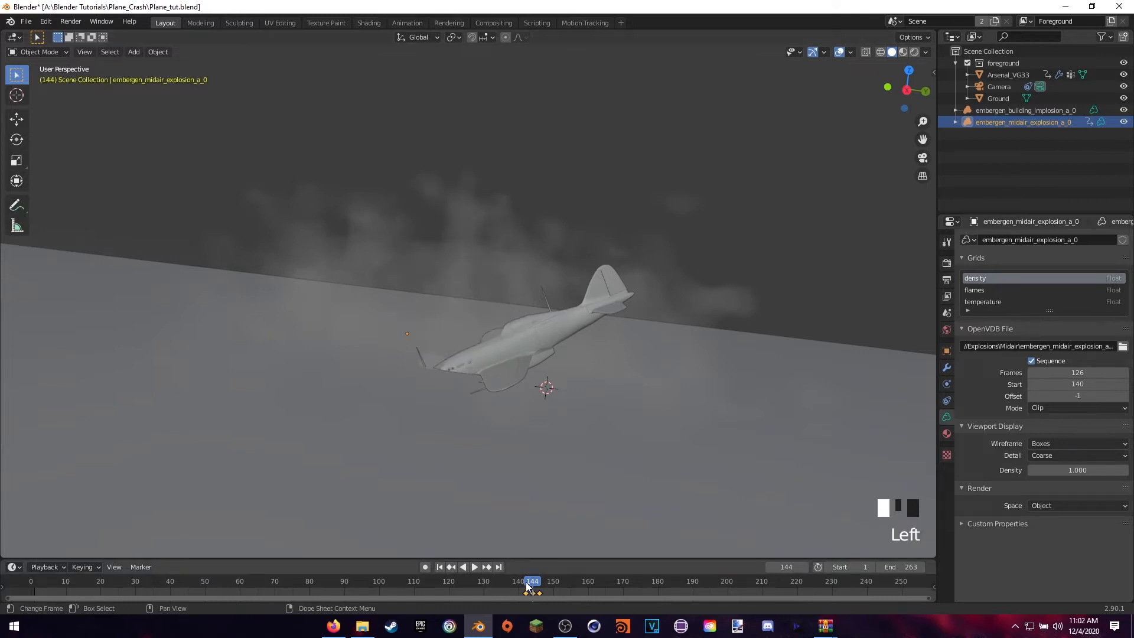
pyautogui.moveTo(526, 583); pyautogui.dragTo(582, 576)
pyautogui.moveTo(562, 516)
pyautogui.mouseDown(button='middle')
pyautogui.moveTo(556, 470)
pyautogui.moveTo(548, 531)
pyautogui.mouseUp(button='middle')
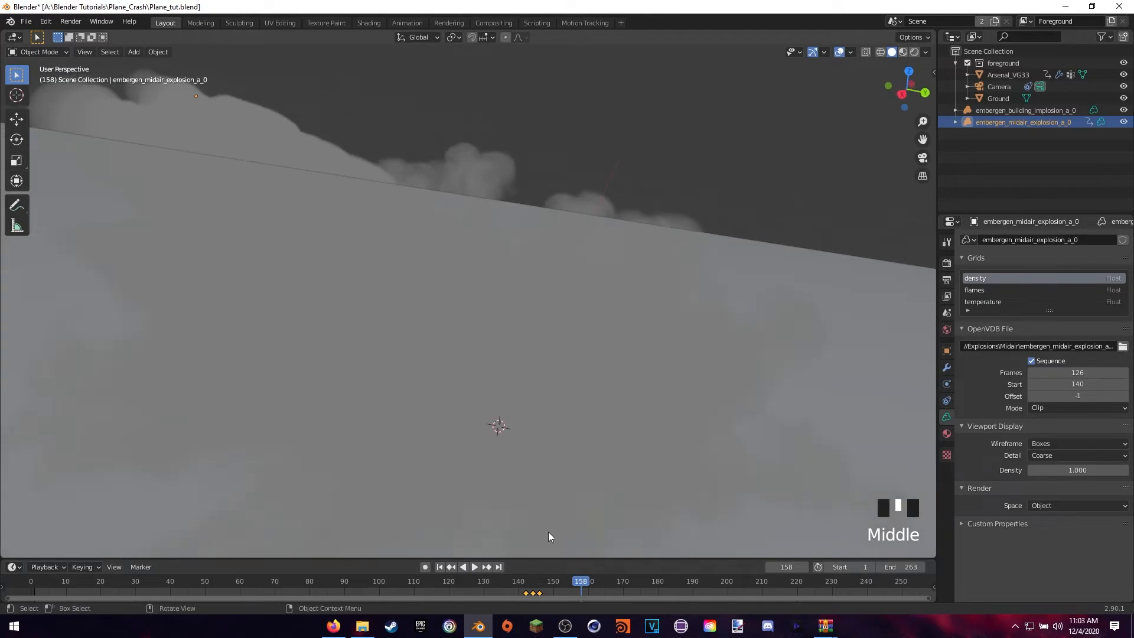
pyautogui.scroll(-2, 547, 573)
pyautogui.scroll(-2, 508, 445)
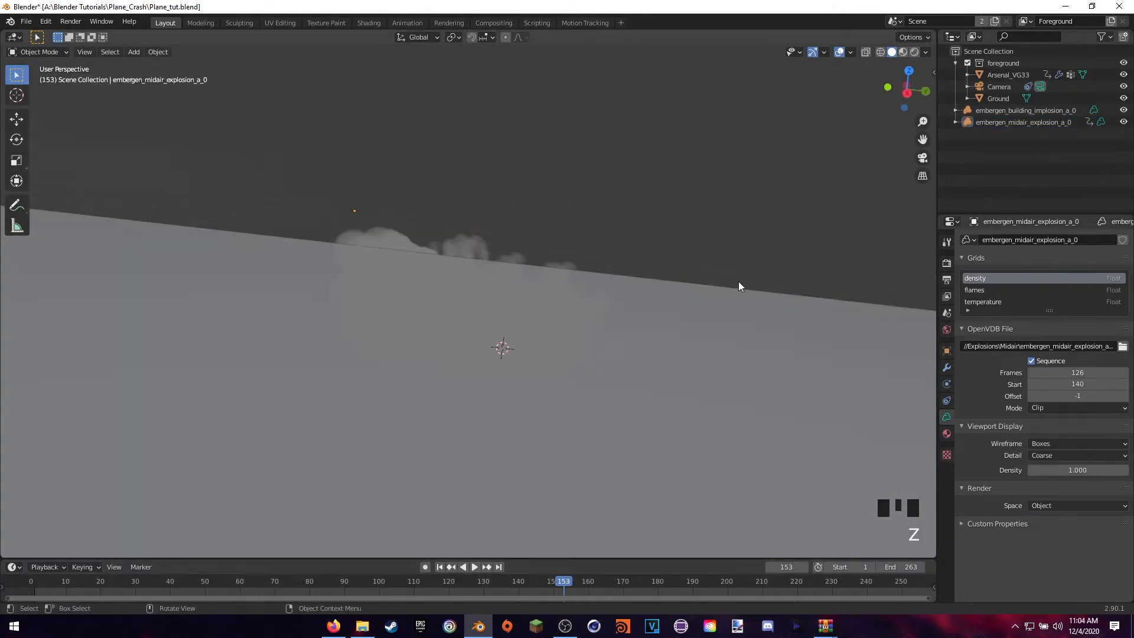
# Step: Switch the viewport to rendered shading to view the explosion volume at frame 153
pyautogui.moveTo(711, 291)
pyautogui.mouseDown(button='middle')
pyautogui.moveTo(667, 320)
pyautogui.moveTo(700, 309)
pyautogui.mouseUp(button='middle')
pyautogui.press('z')
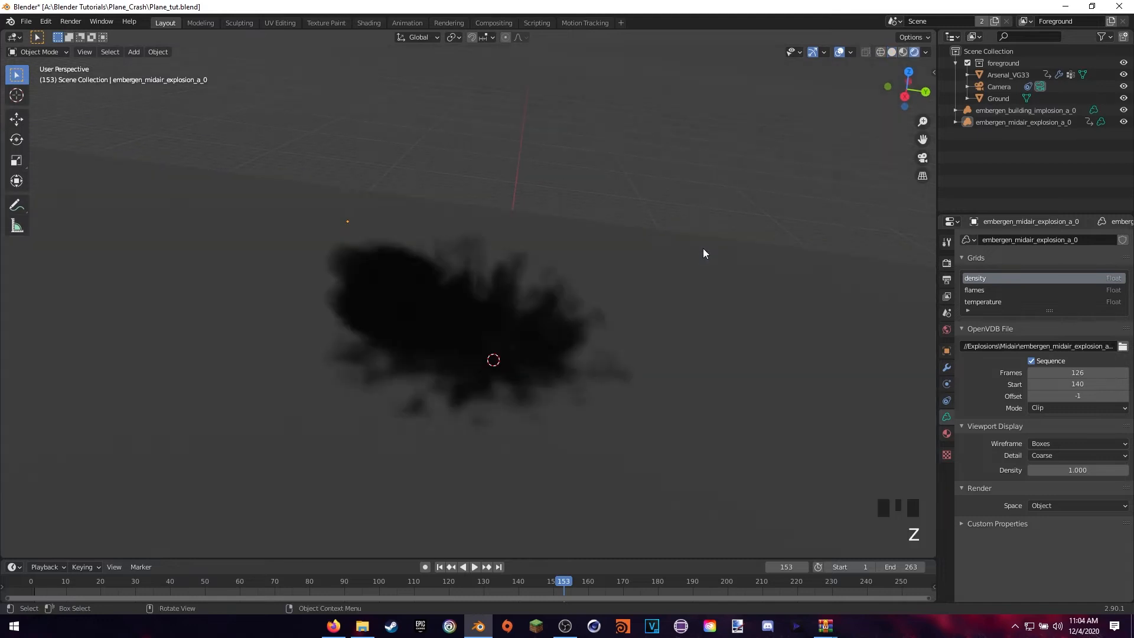
pyautogui.moveTo(625, 300); pyautogui.dragTo(638, 307, button='middle')
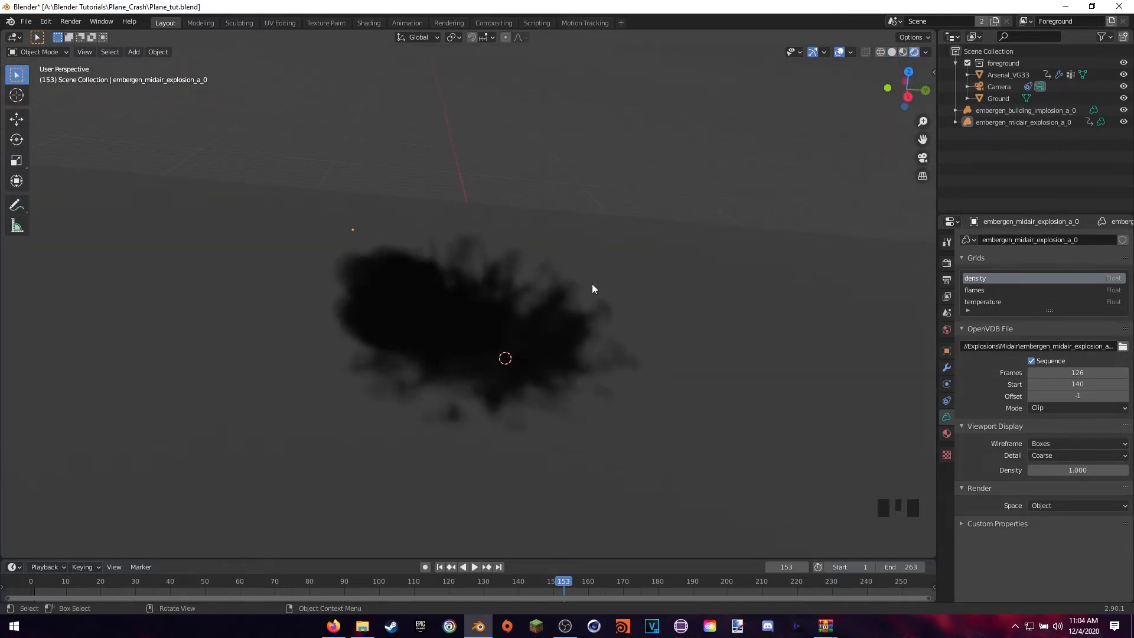
# Step: Set the scene's render engine to Cycles with GPU Compute as the device
pyautogui.click(947, 262)
pyautogui.click(1041, 239)
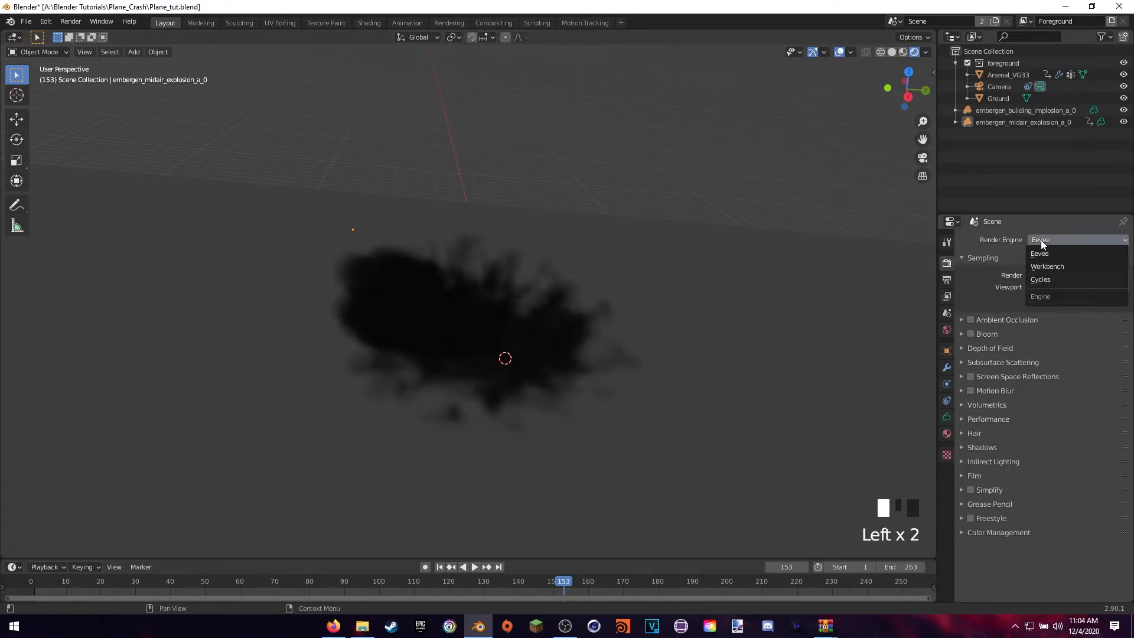
pyautogui.click(1048, 281)
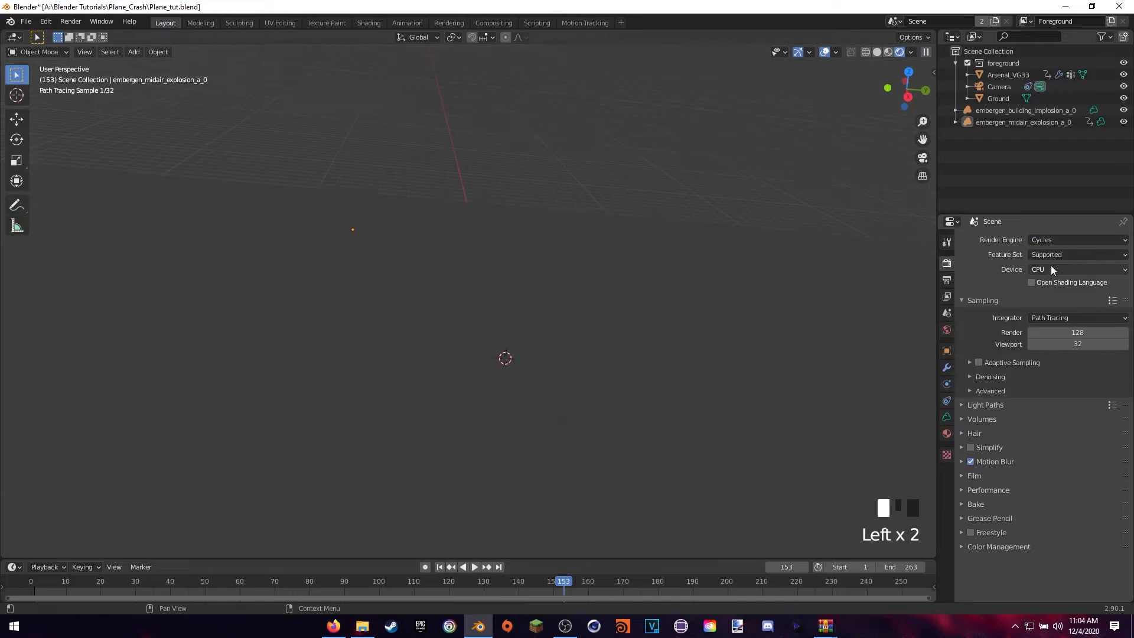
pyautogui.click(1055, 269)
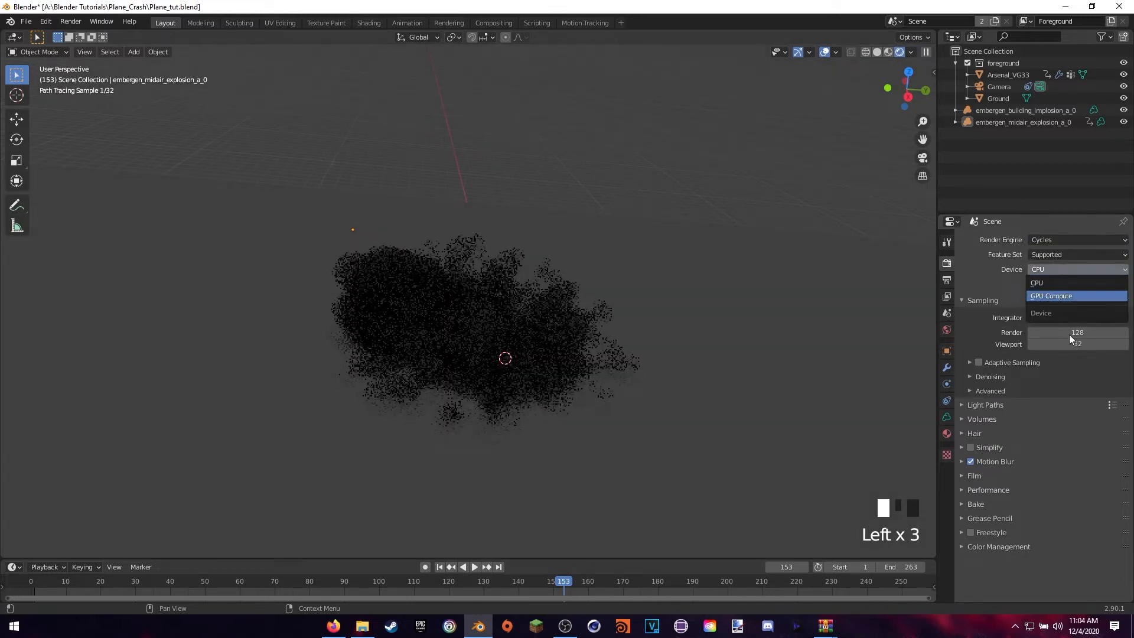
pyautogui.click(1049, 296)
# Step: Set the render samples to 32 and enable adaptive sampling and viewport denoising
pyautogui.click(1072, 306)
pyautogui.write('32')
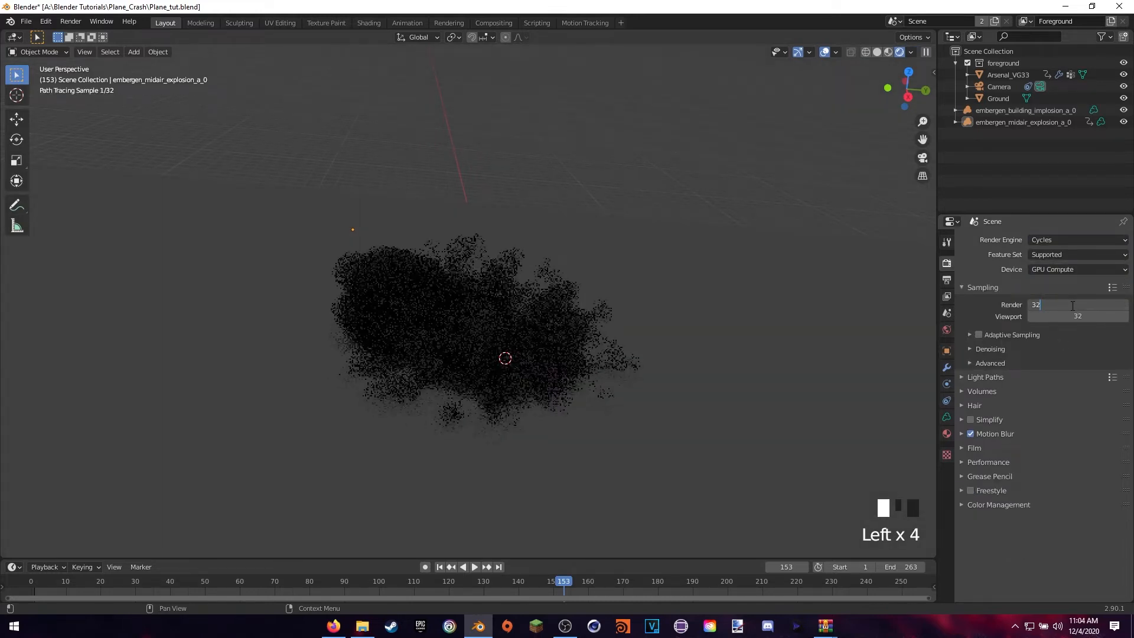
pyautogui.press('Return')
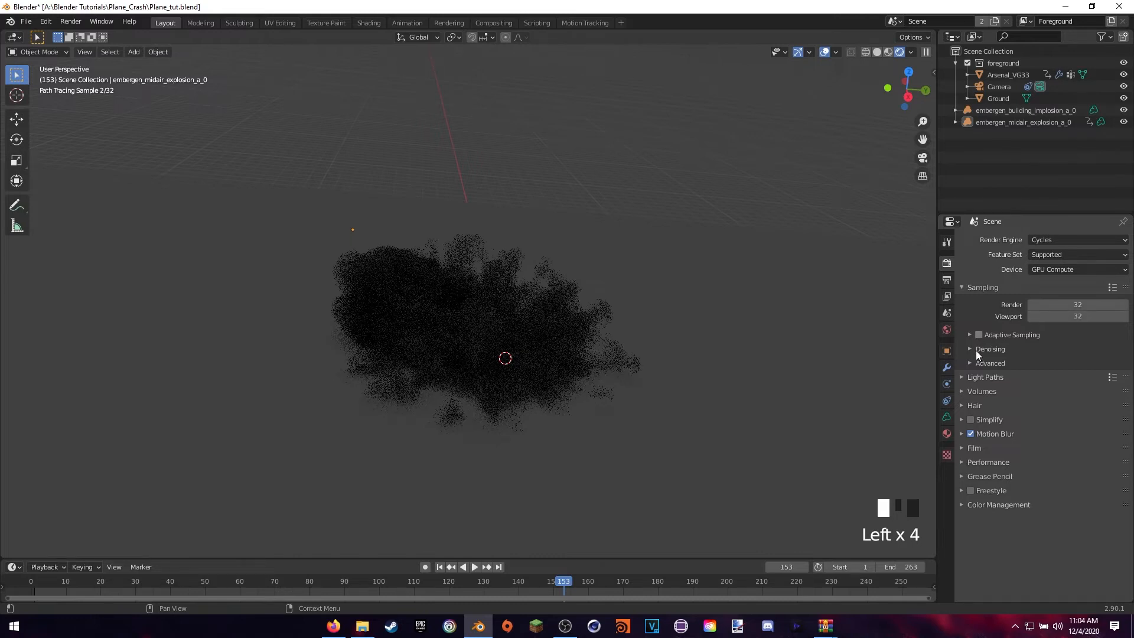
pyautogui.click(979, 334)
pyautogui.click(971, 349)
pyautogui.click(1031, 380)
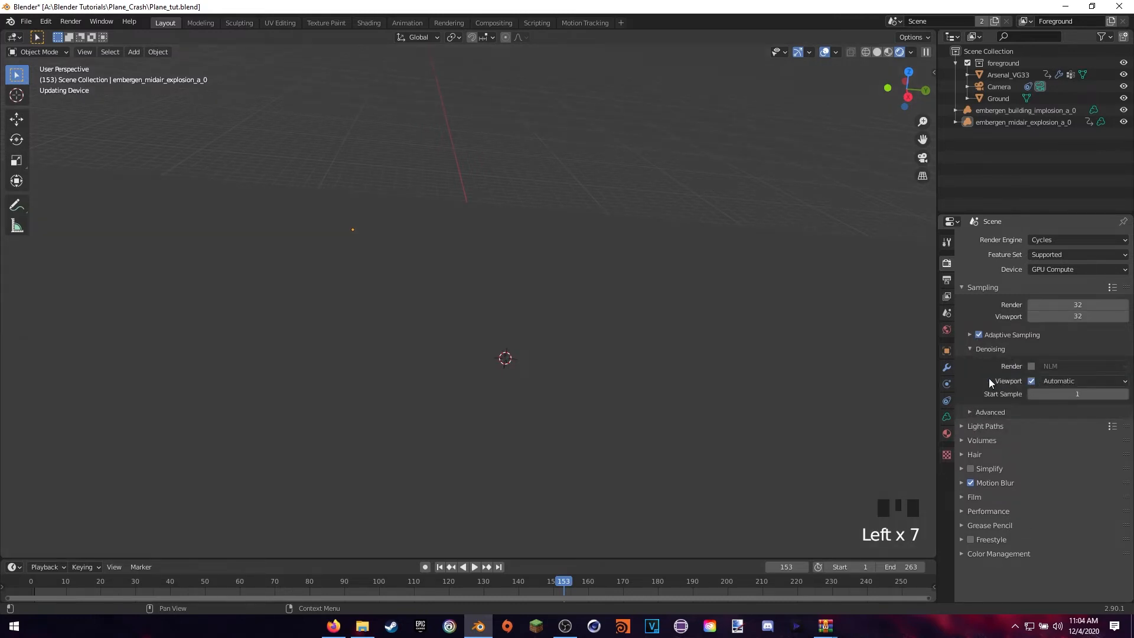
# Step: Set all light path maximum bounces, from Total through Volume, to 3
pyautogui.click(963, 424)
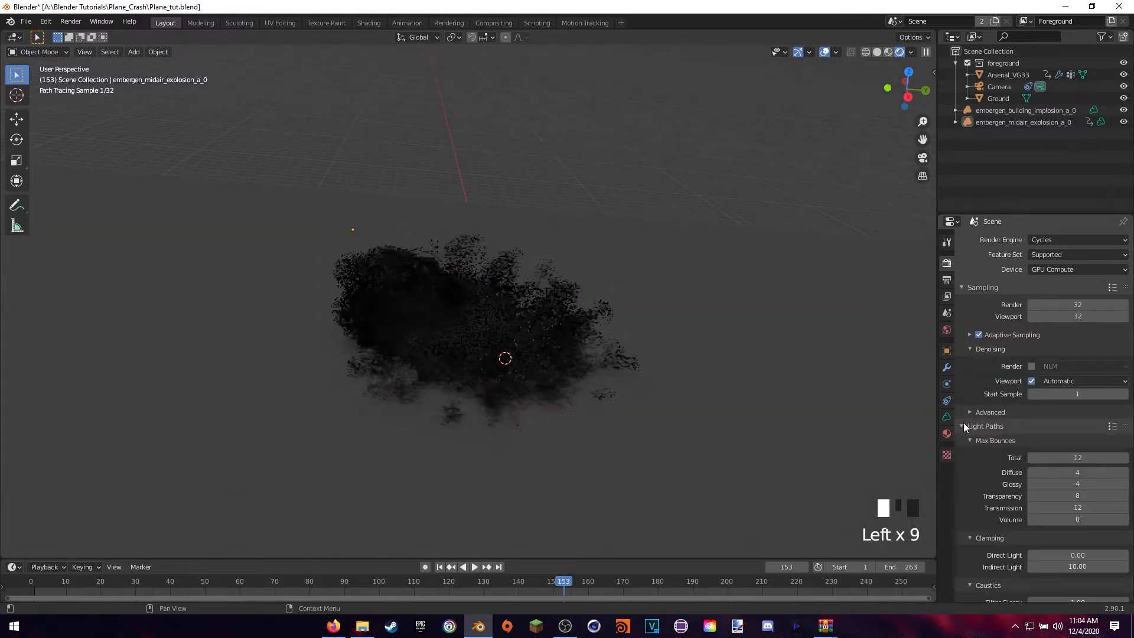
pyautogui.moveTo(1066, 459); pyautogui.dragTo(1066, 519)
pyautogui.write('3')
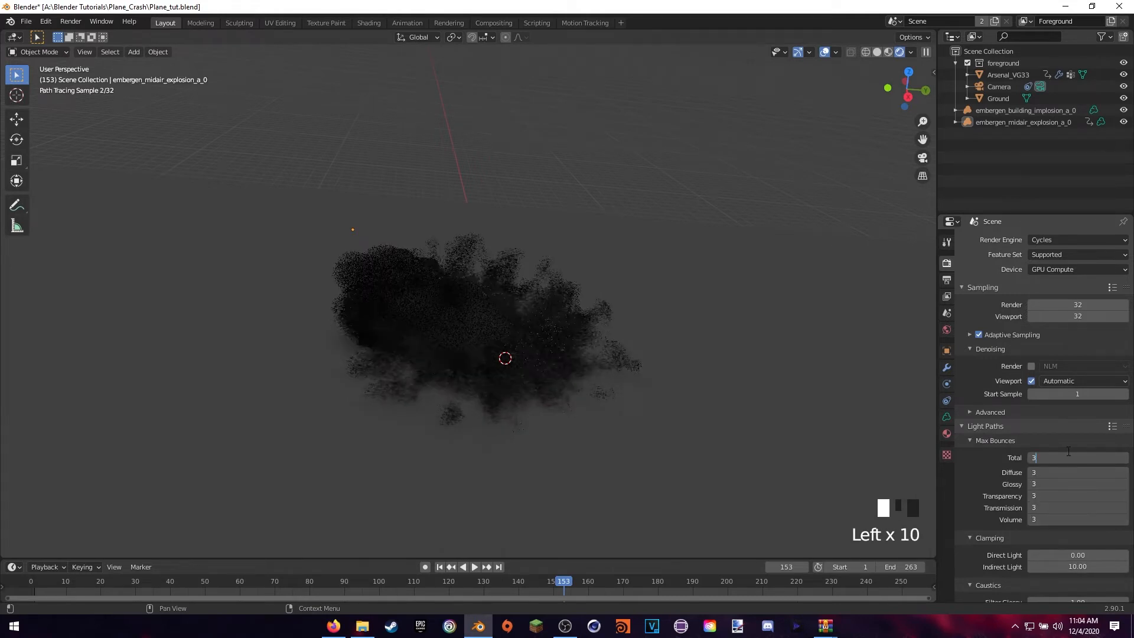
pyautogui.press('Return')
# Step: Enable a transparent film background for the render
pyautogui.scroll(-7, 977, 469)
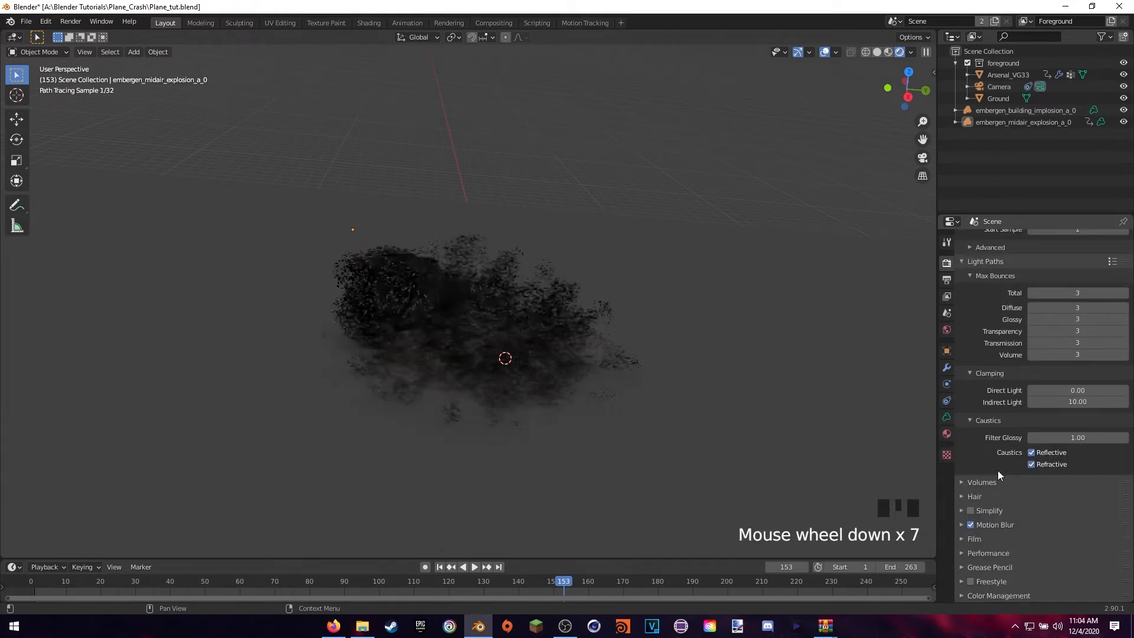
pyautogui.scroll(-1, 996, 484)
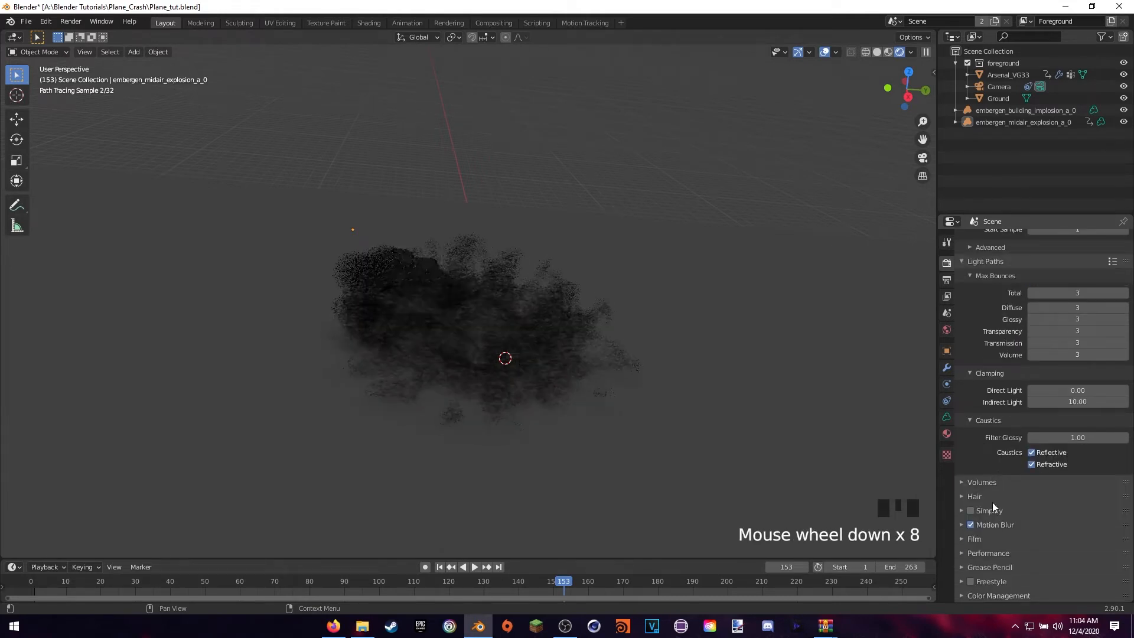
pyautogui.click(962, 540)
pyautogui.scroll(-6, 1003, 512)
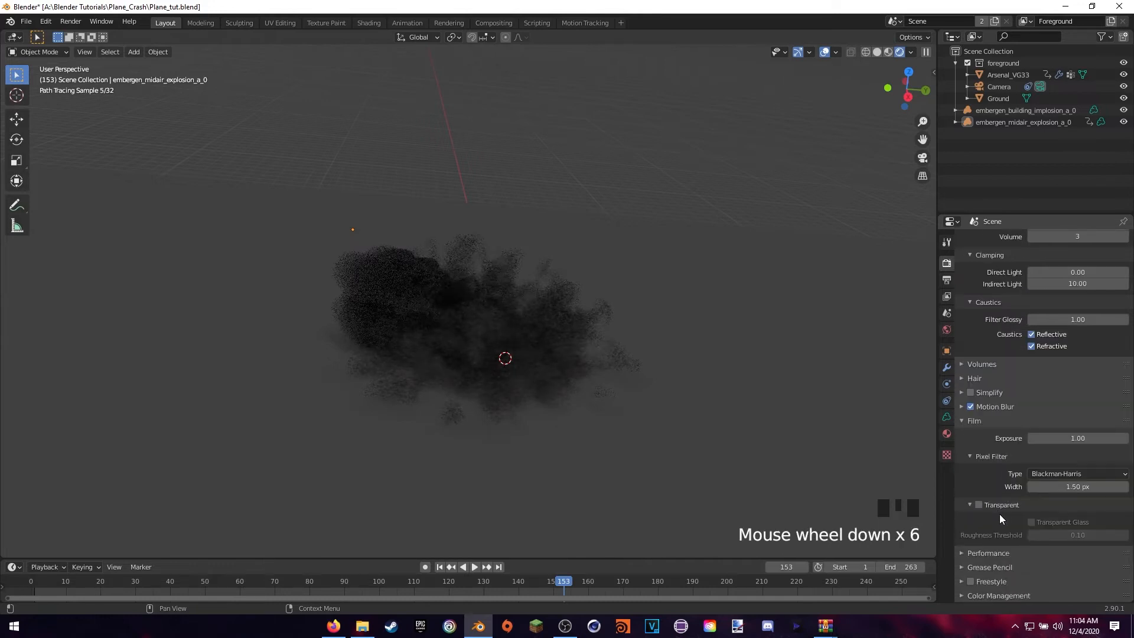
pyautogui.click(980, 505)
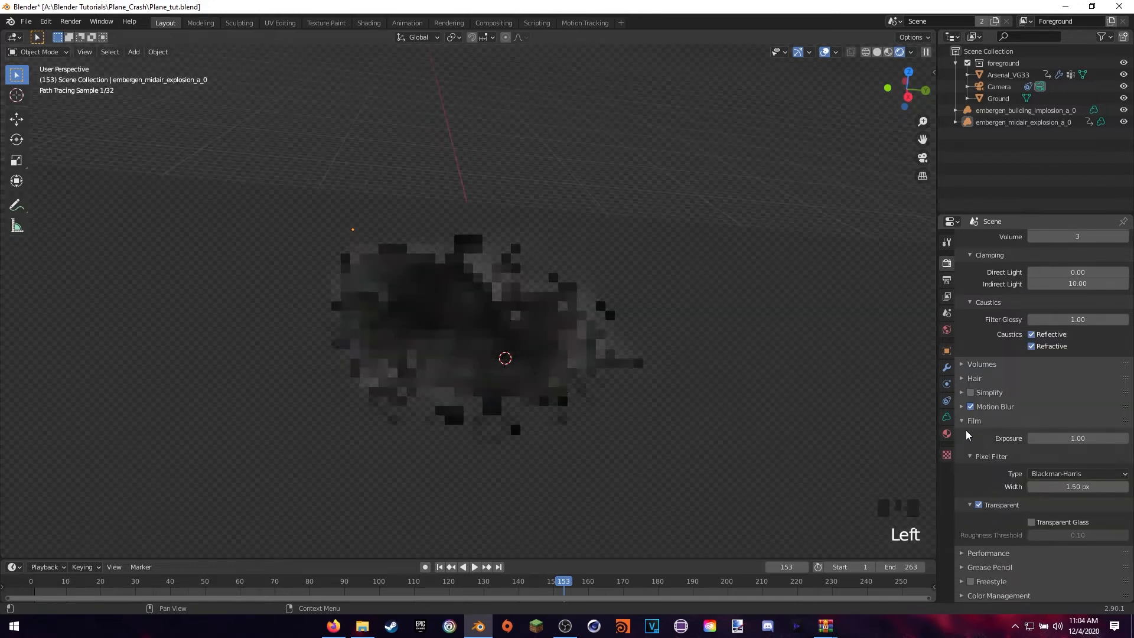
pyautogui.click(961, 421)
# Step: Set both the X and Y render tile sizes to 512 px in the performance settings
pyautogui.scroll(-3, 977, 540)
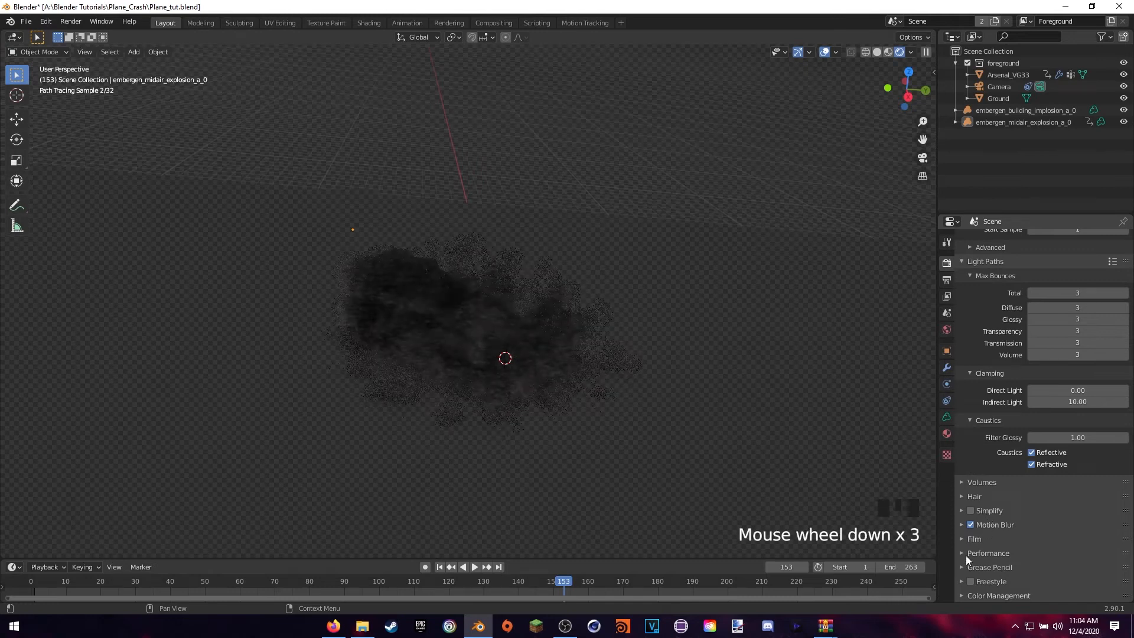
pyautogui.click(966, 554)
pyautogui.scroll(-8, 1030, 530)
pyautogui.click(1077, 444)
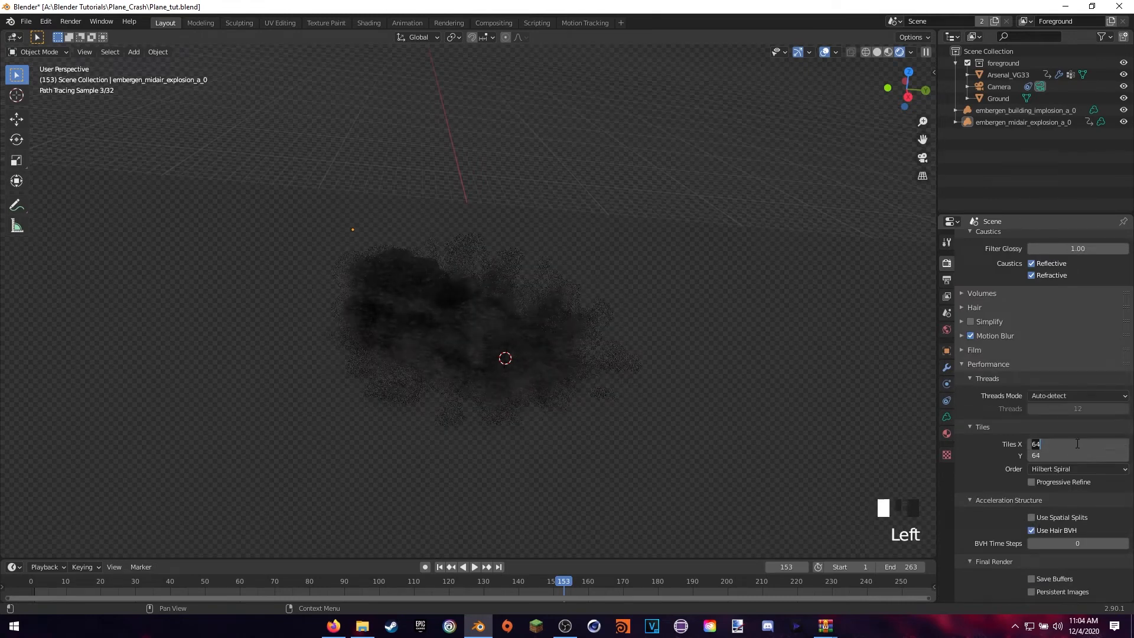
pyautogui.write('512')
pyautogui.press('Return')
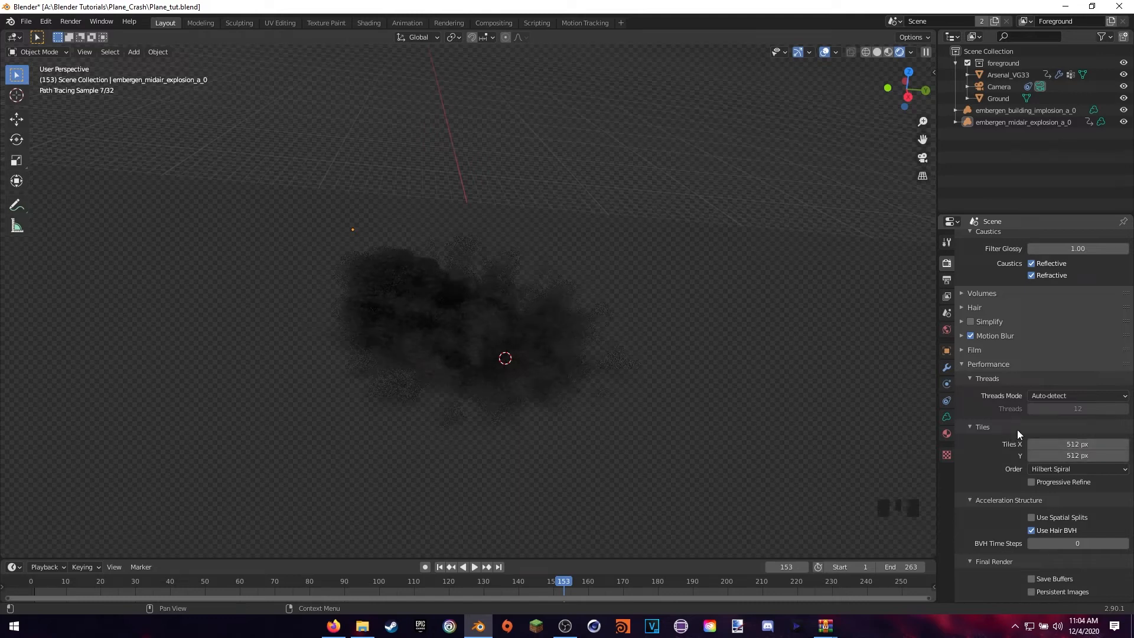
pyautogui.click(962, 363)
# Step: Change the color management view transform to Filmic
pyautogui.scroll(-1, 983, 597)
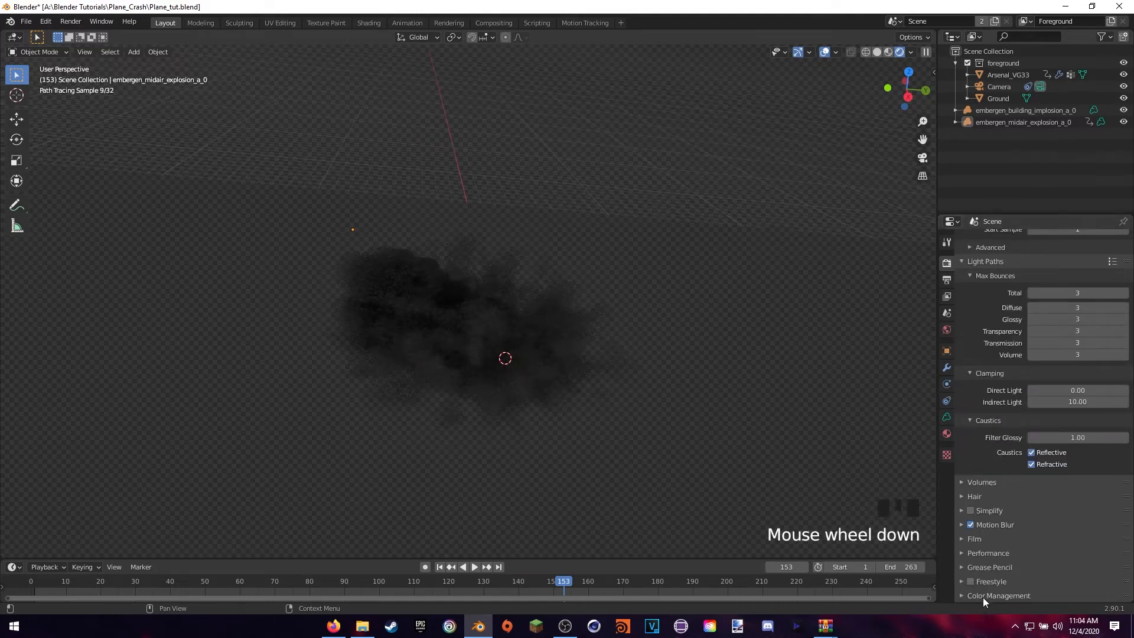
pyautogui.click(967, 595)
pyautogui.scroll(-8, 1030, 501)
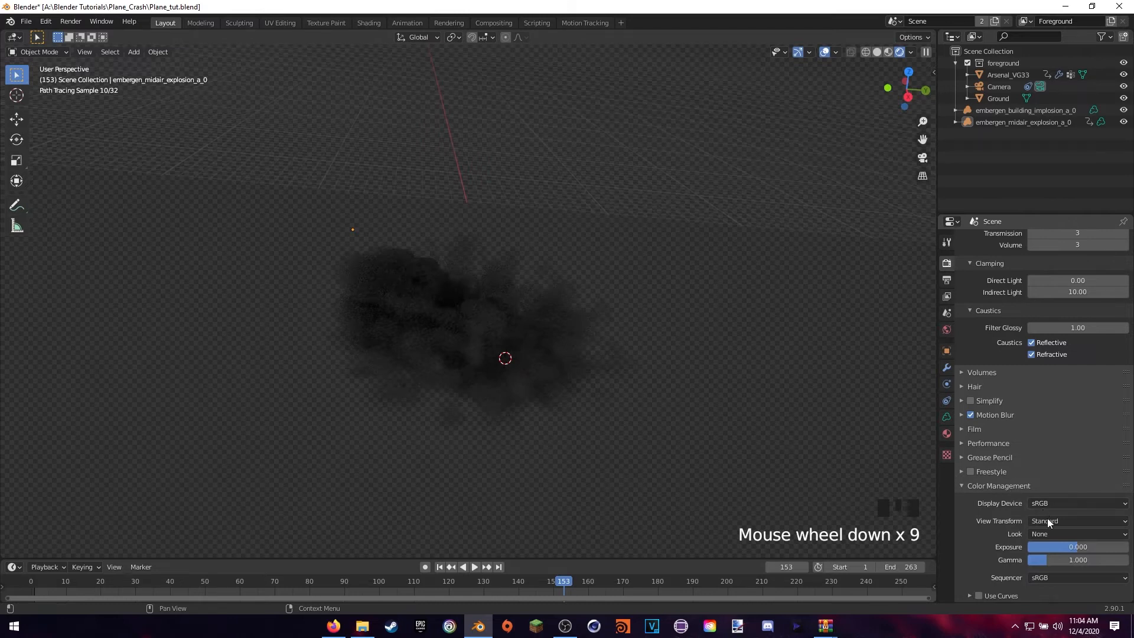
pyautogui.click(1047, 520)
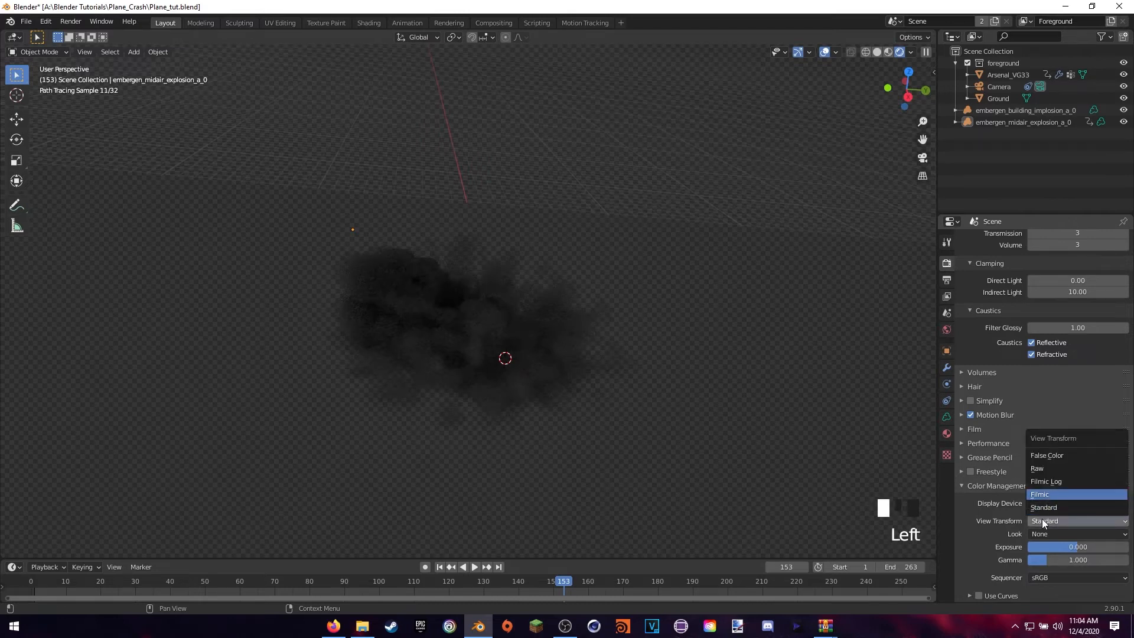
pyautogui.click(1041, 494)
pyautogui.moveTo(681, 291); pyautogui.dragTo(676, 278, button='middle')
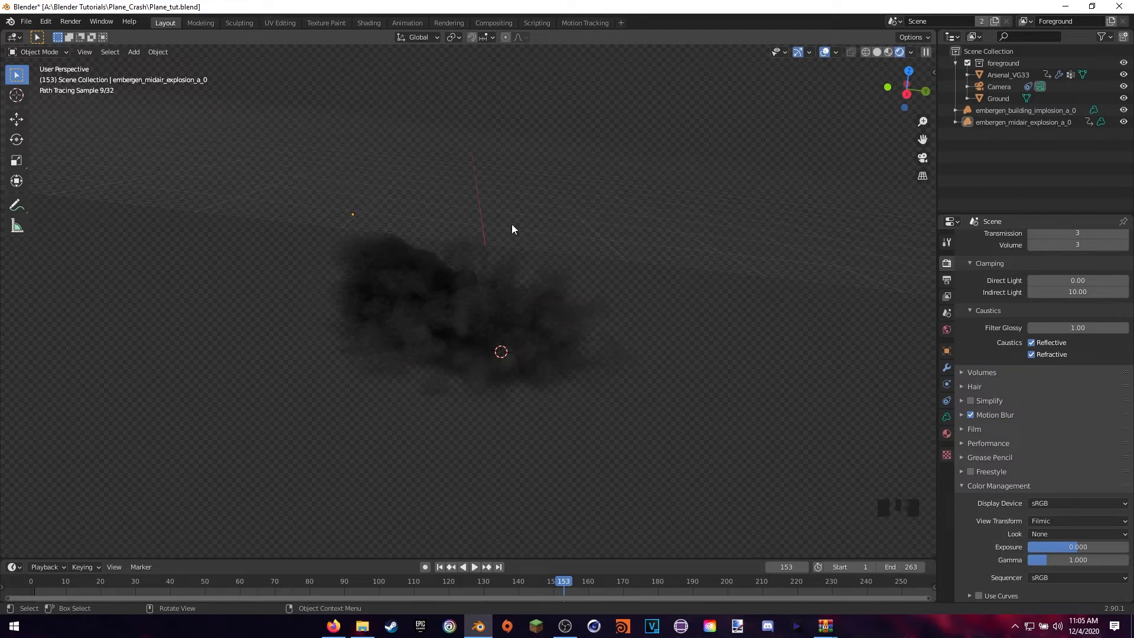
# Step: Add an Environment Texture node to the World shader and connect its Color to the Background node's Color
pyautogui.click(369, 23)
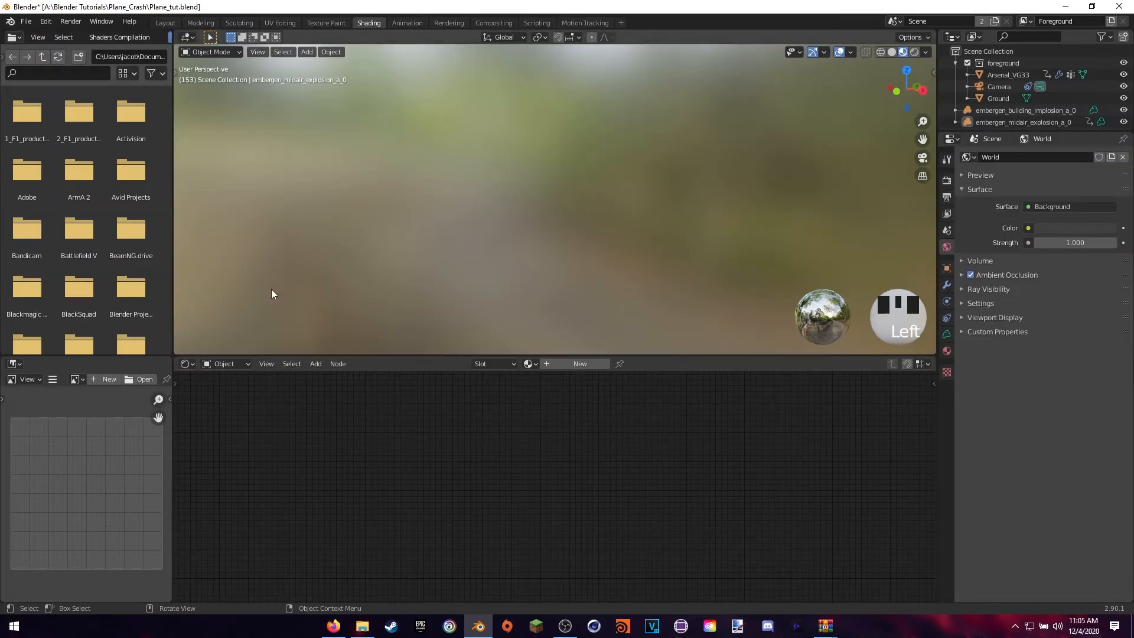
pyautogui.click(241, 363)
pyautogui.click(226, 388)
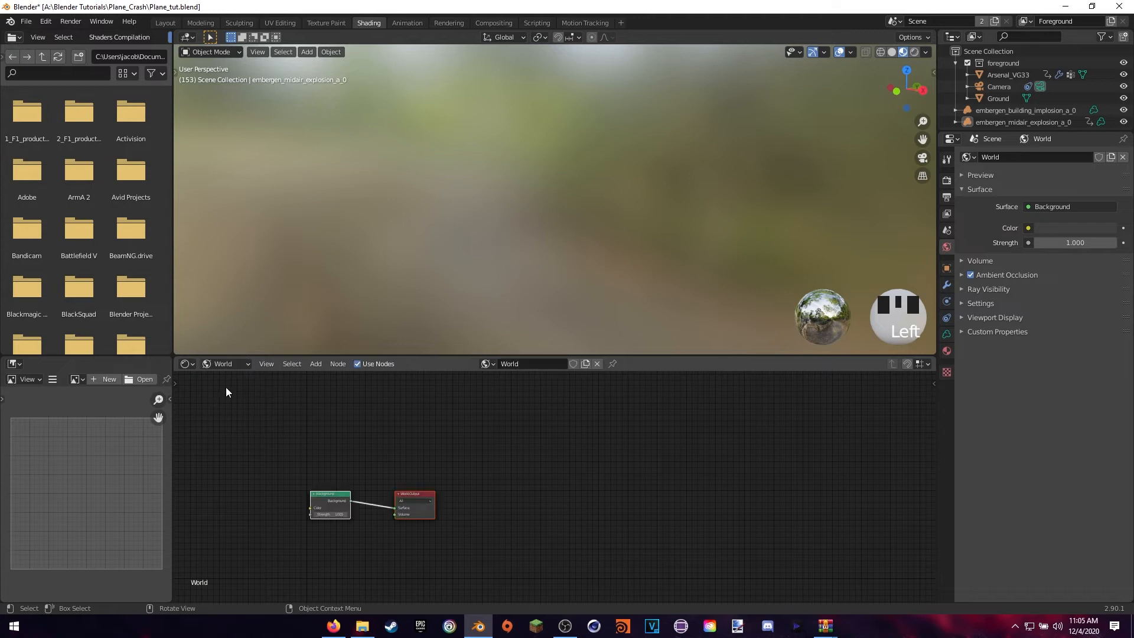
pyautogui.hotkey('shift', 'a')
pyautogui.click(346, 448)
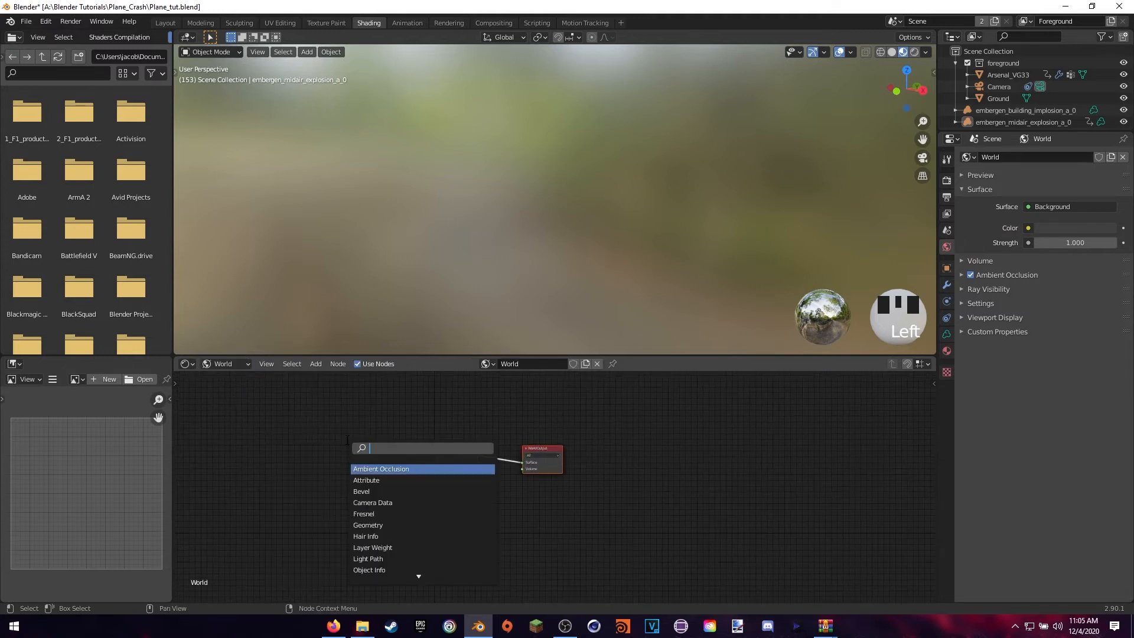
pyautogui.write('env')
pyautogui.press('Return')
pyautogui.click(354, 473)
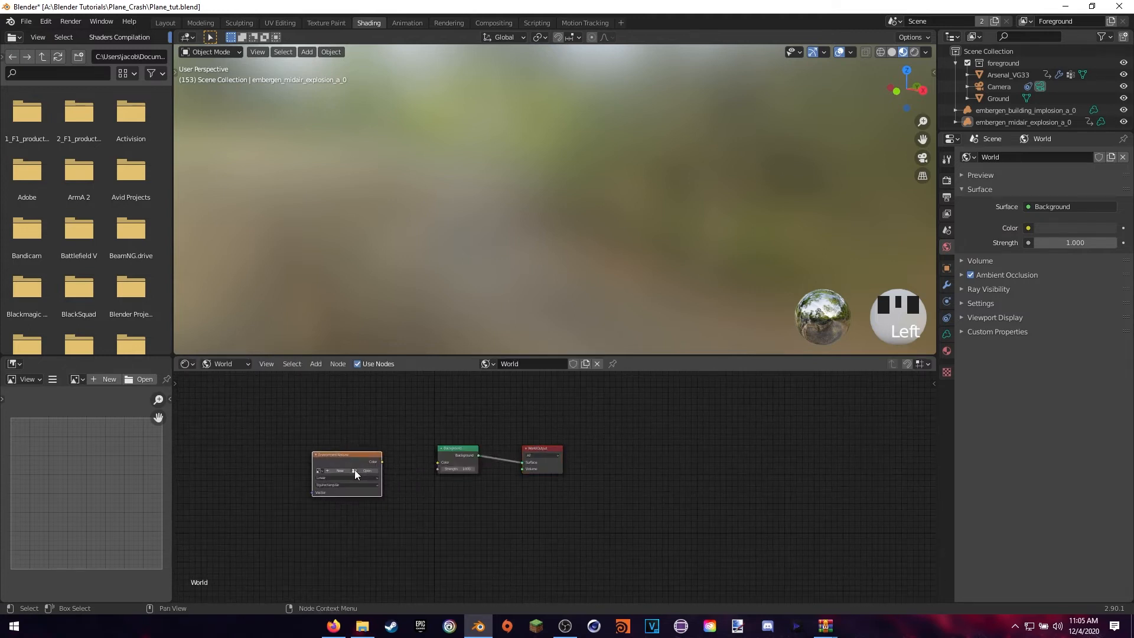
pyautogui.moveTo(381, 466); pyautogui.dragTo(438, 463)
# Step: Load snowy_park_01_4k.hdr into the Environment Texture node and save the file
pyautogui.scroll(3, 431, 484)
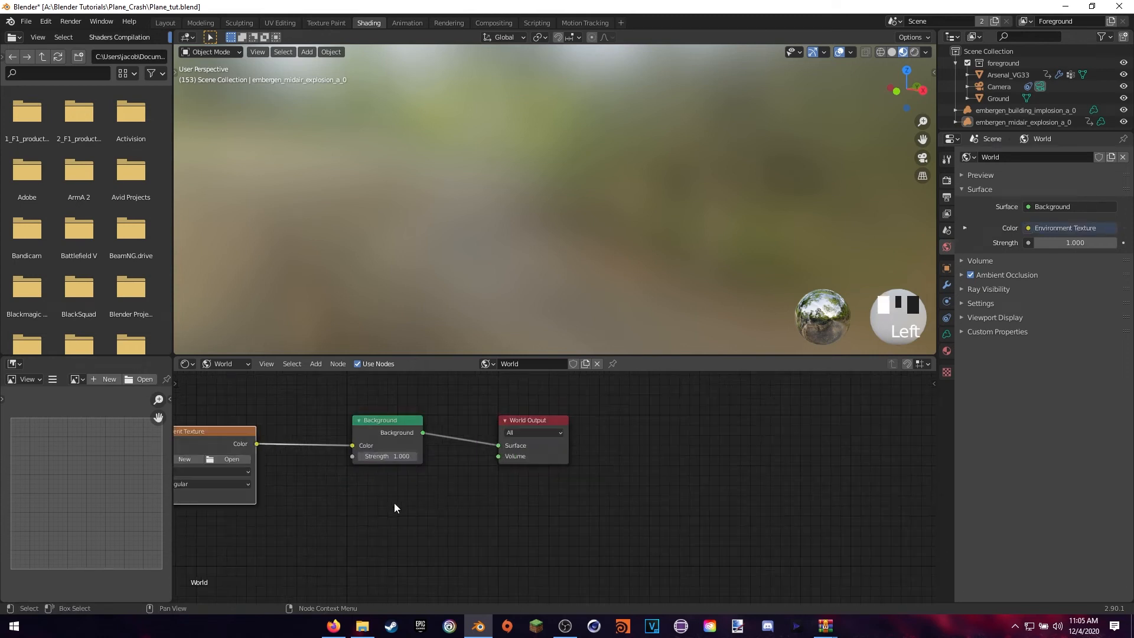
pyautogui.moveTo(394, 502); pyautogui.dragTo(586, 512, button='middle')
pyautogui.scroll(2, 569, 519)
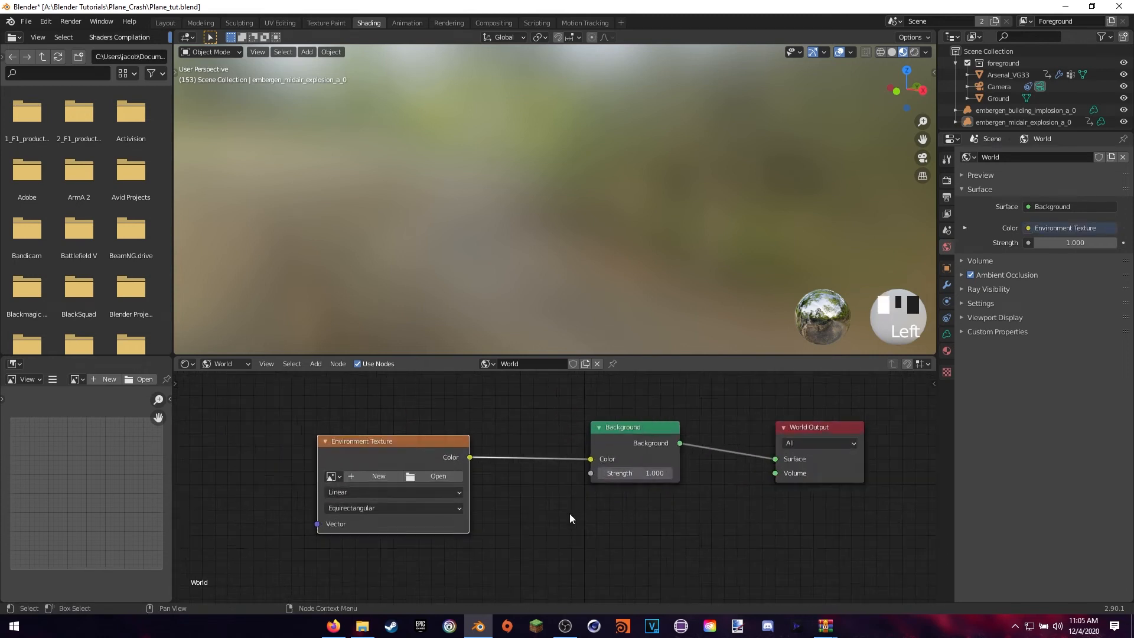
pyautogui.click(439, 477)
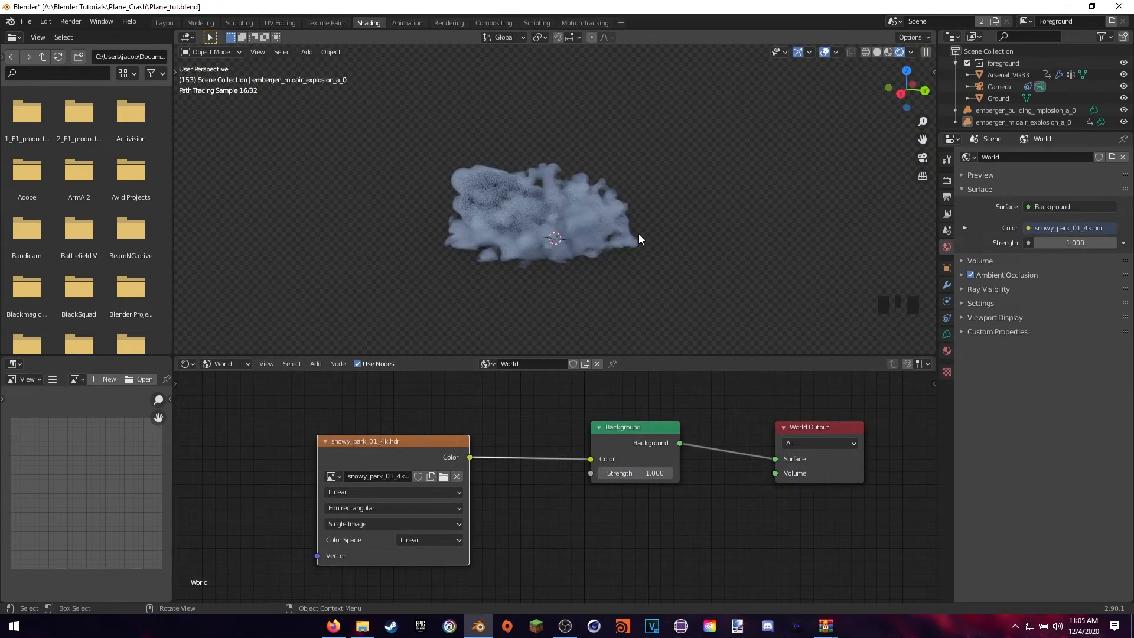
pyautogui.moveTo(617, 265); pyautogui.dragTo(633, 250, button='middle')
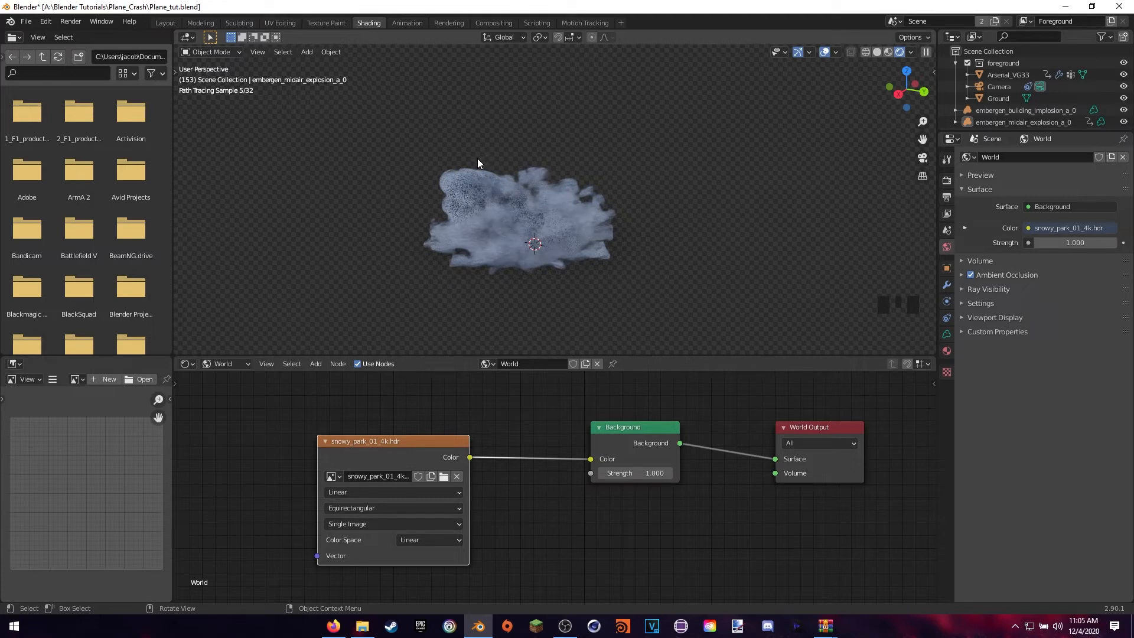
pyautogui.hotkey('ctrl', 's')
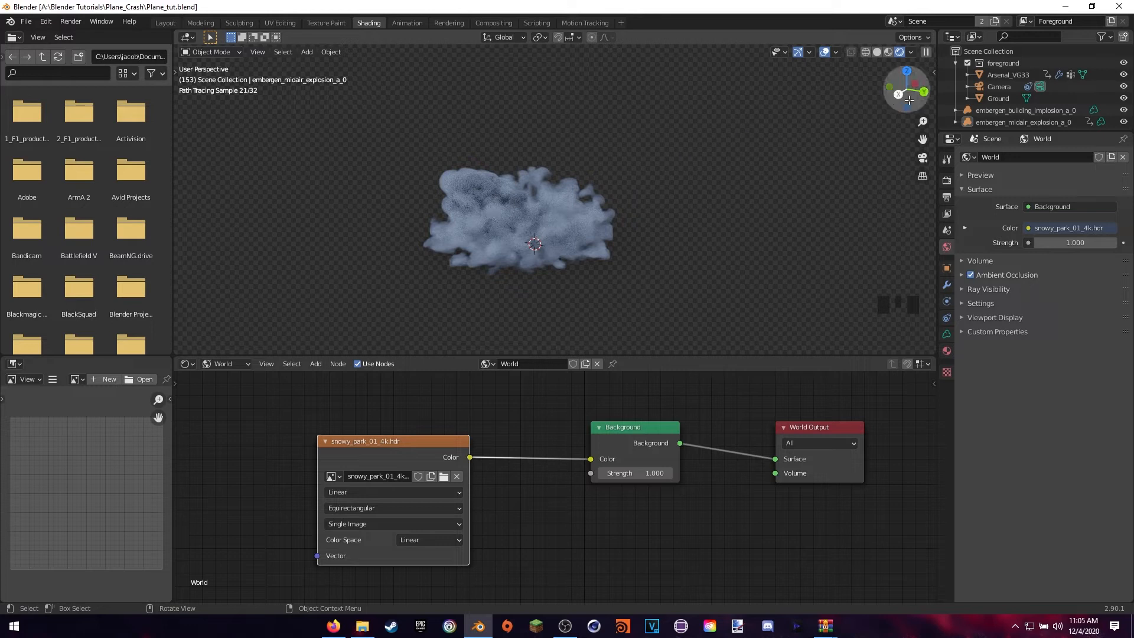
# Step: Create a new material for the embergen_building_implosion_a_0 volume in the object shader editor
pyautogui.click(969, 110)
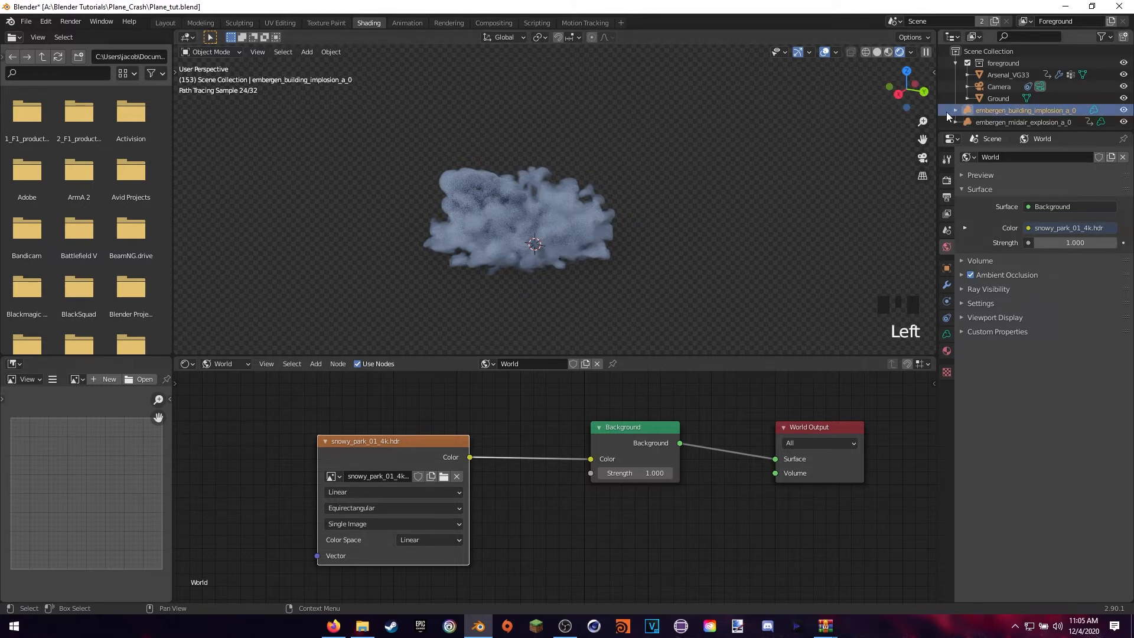
pyautogui.click(224, 364)
pyautogui.click(226, 377)
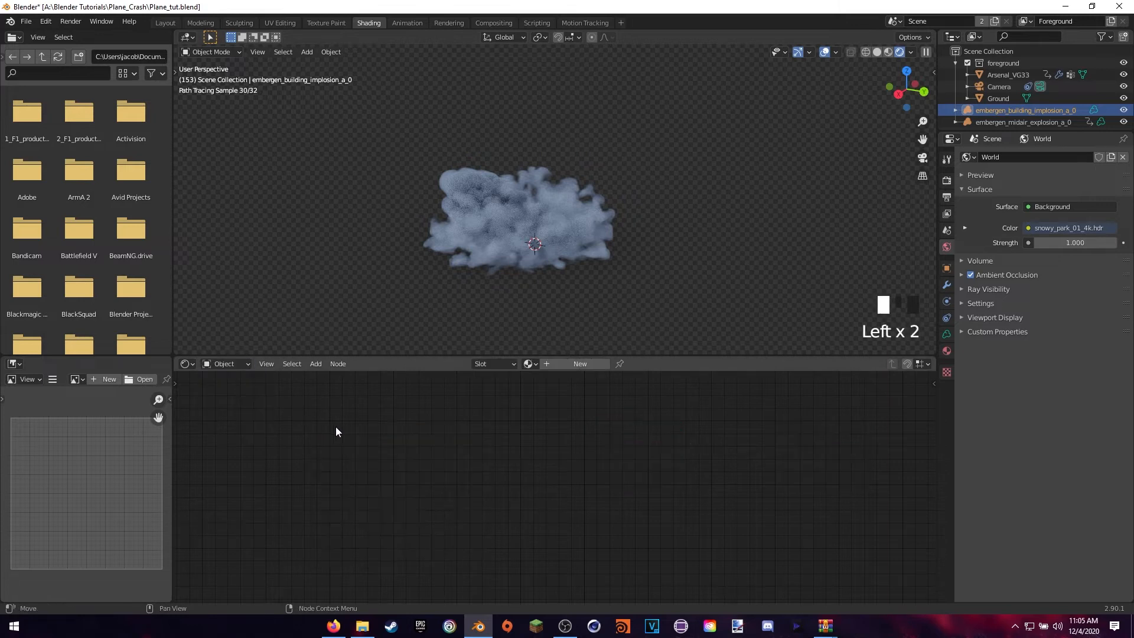
pyautogui.click(577, 364)
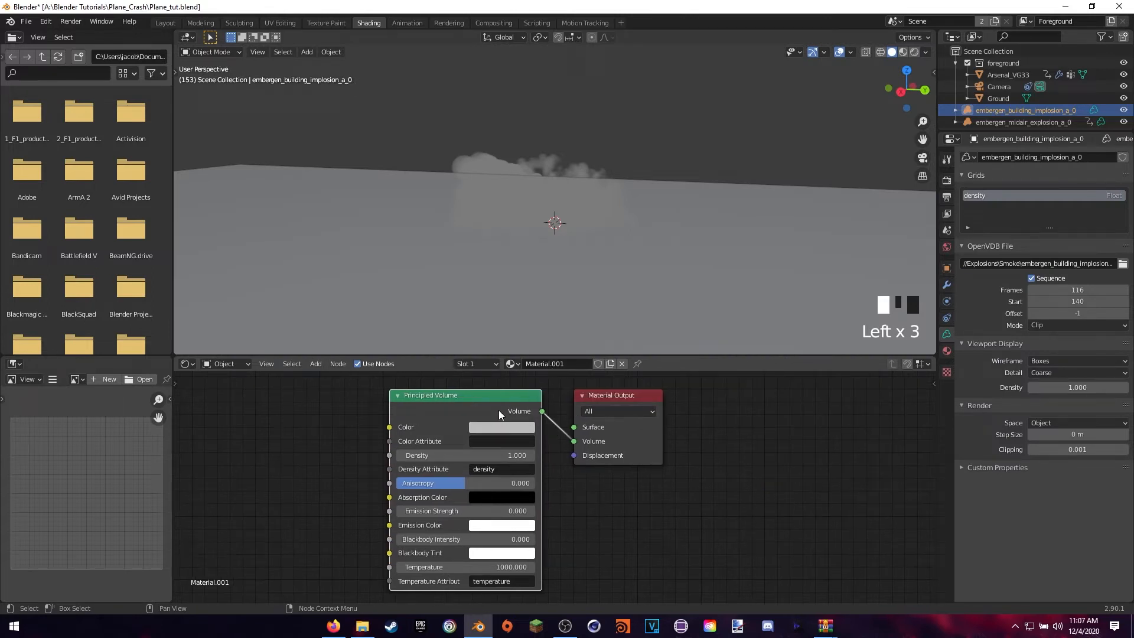
# Step: Set the Density of the building implosion's Principled Volume node to 2.5 and move the node away from the Material Output
pyautogui.moveTo(502, 406)
pyautogui.mouseDown()
pyautogui.moveTo(492, 406)
pyautogui.moveTo(510, 406)
pyautogui.mouseUp()
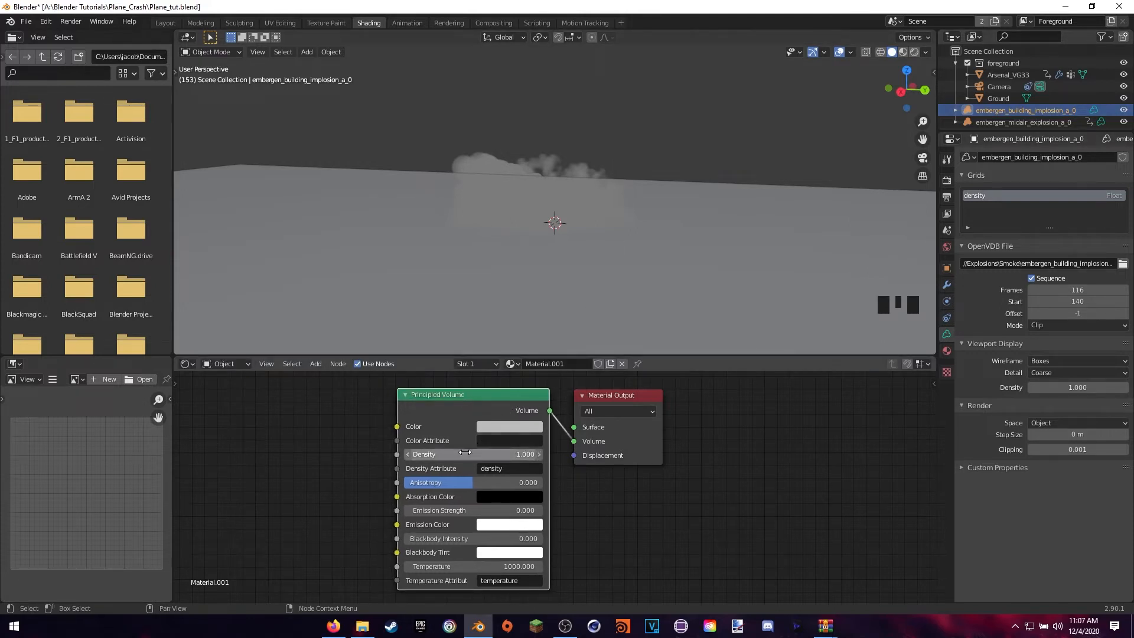
pyautogui.click(527, 451)
pyautogui.write('2')
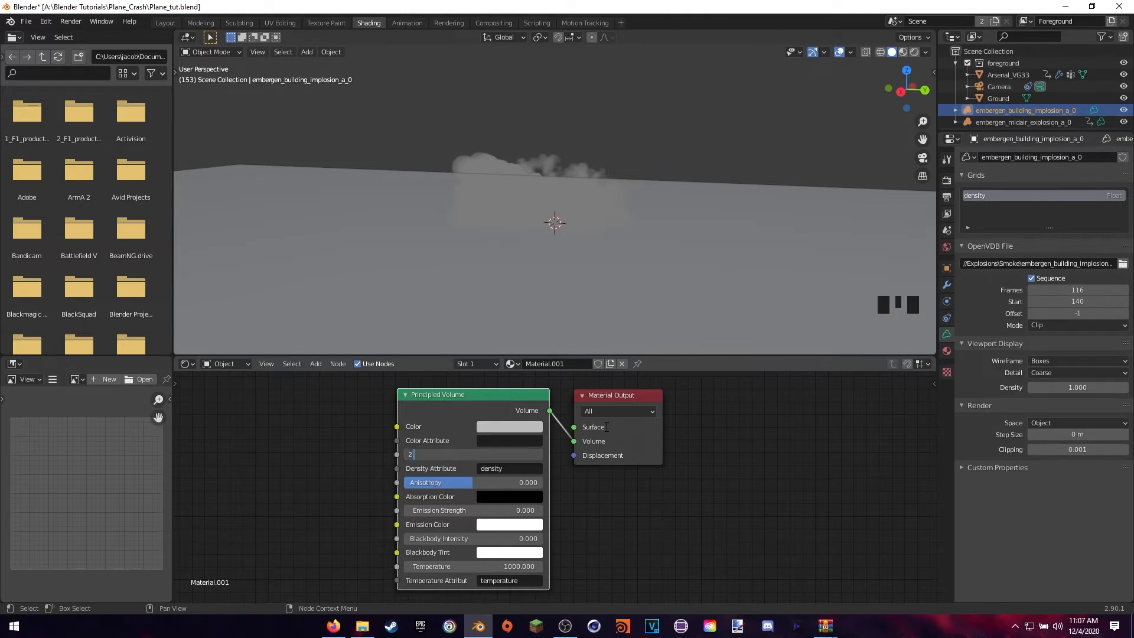
pyautogui.write('.5')
pyautogui.click(606, 427)
pyautogui.moveTo(426, 398); pyautogui.dragTo(400, 398)
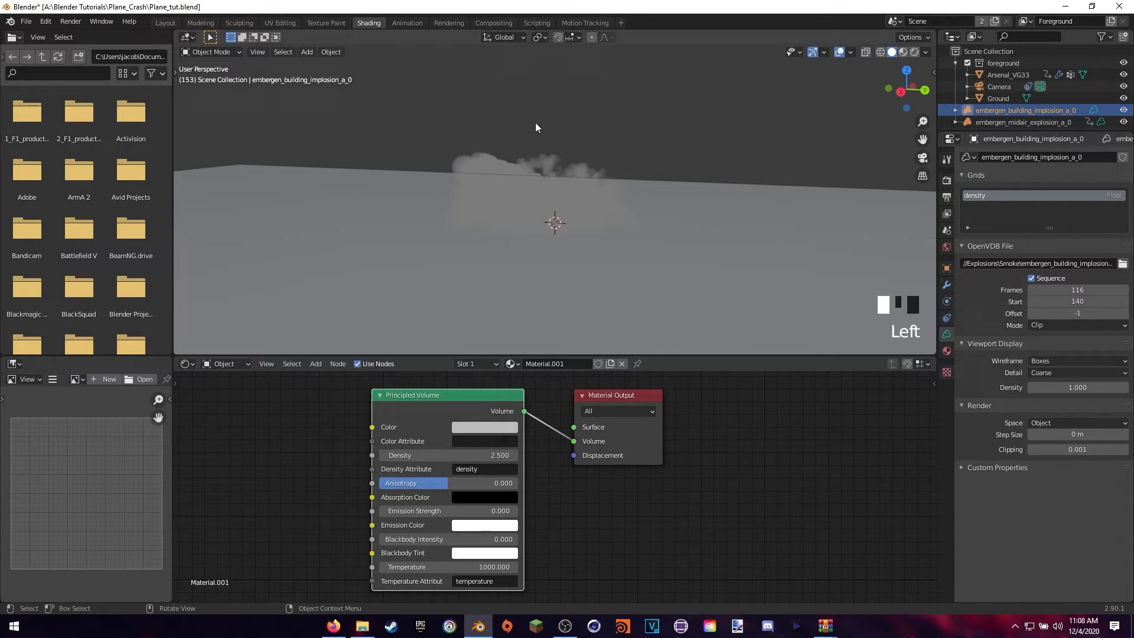
# Step: Create a new material for the embergen_midair_explosion_a_0 volume
pyautogui.click(973, 120)
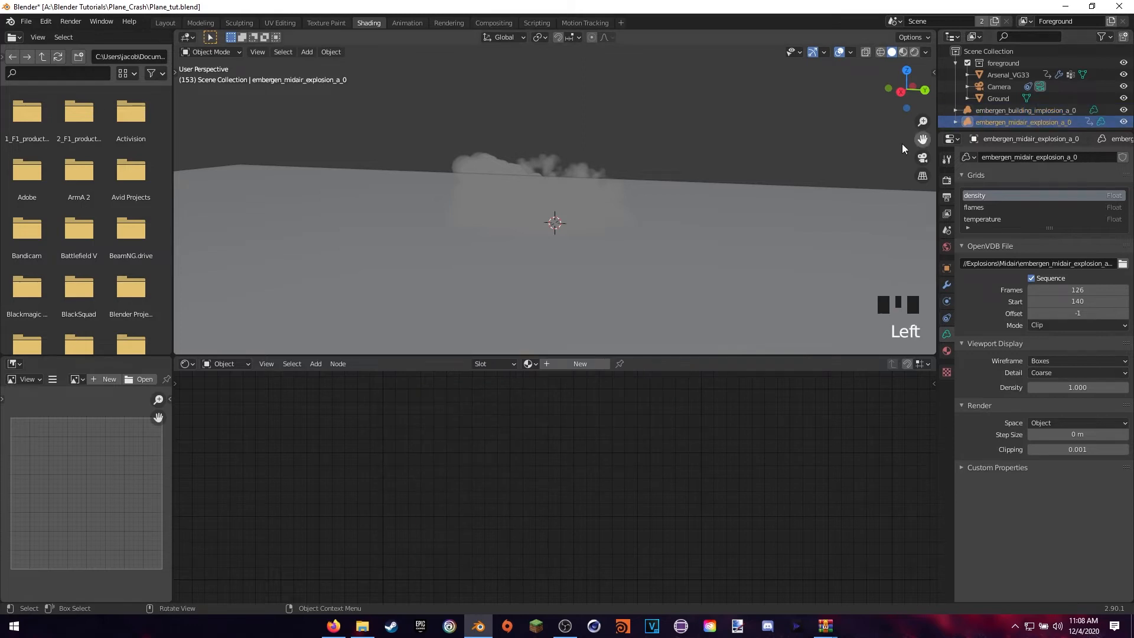
pyautogui.click(577, 364)
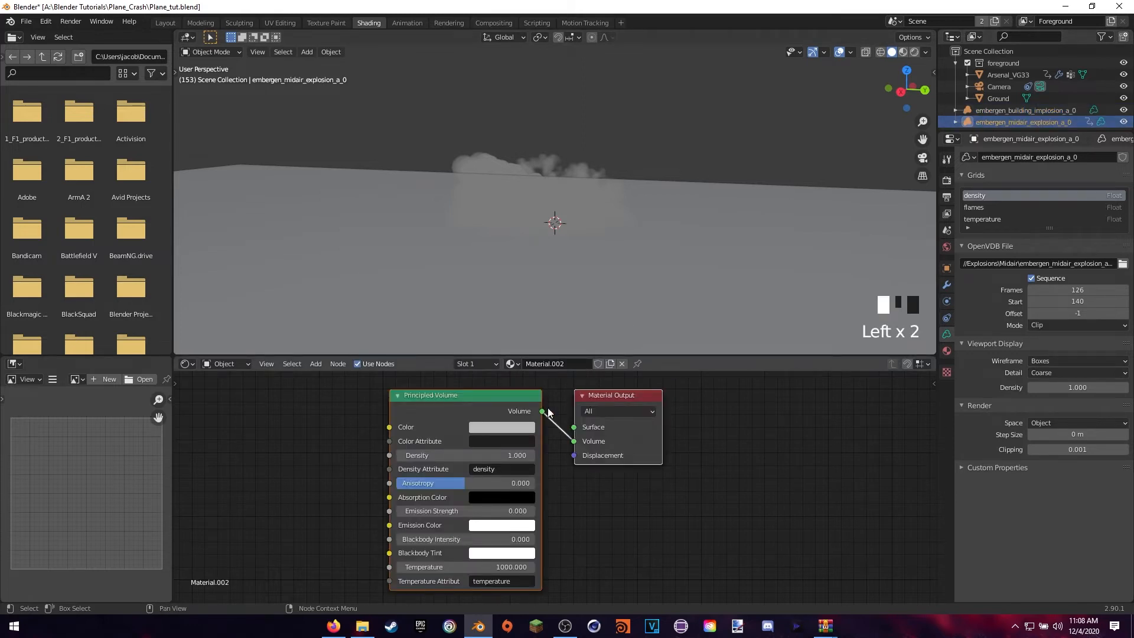
pyautogui.moveTo(548, 407); pyautogui.dragTo(550, 407, button='middle')
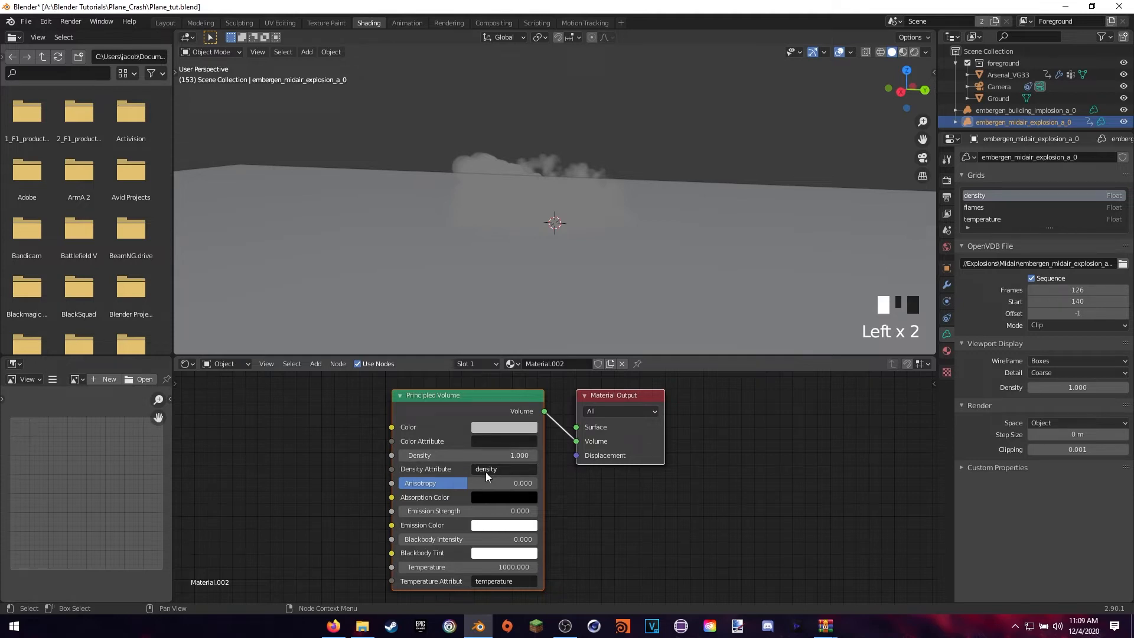
# Step: Set the midair explosion's Principled Volume Blackbody Intensity to 10 and Temperature to 2000
pyautogui.click(466, 543)
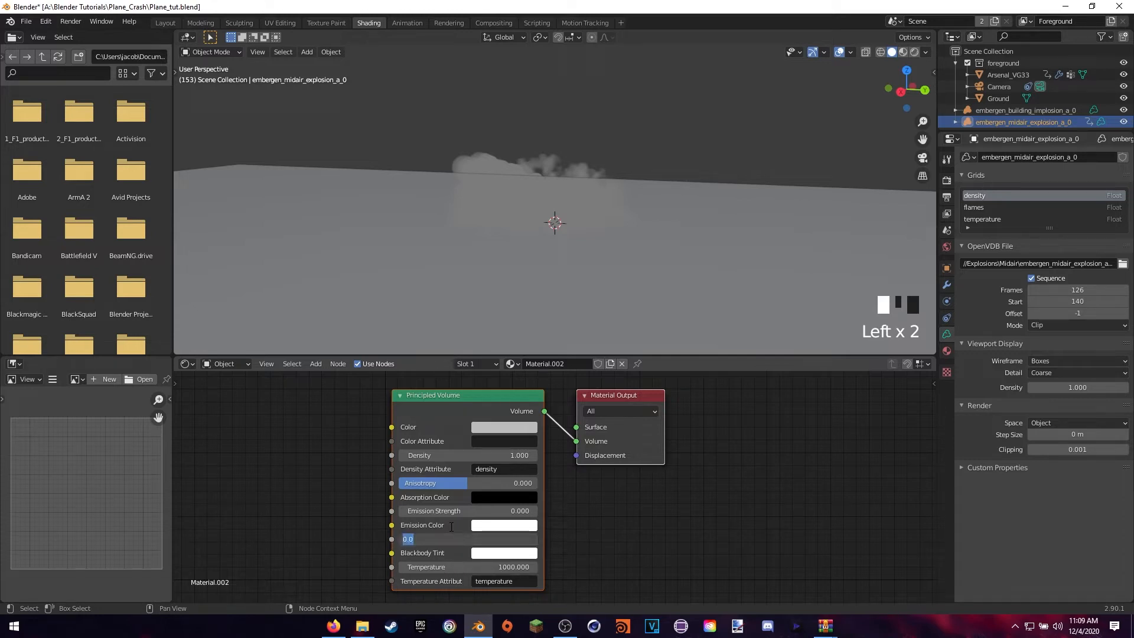
pyautogui.hotkey('ctrl', 'z')
pyautogui.write('10')
pyautogui.click(464, 539)
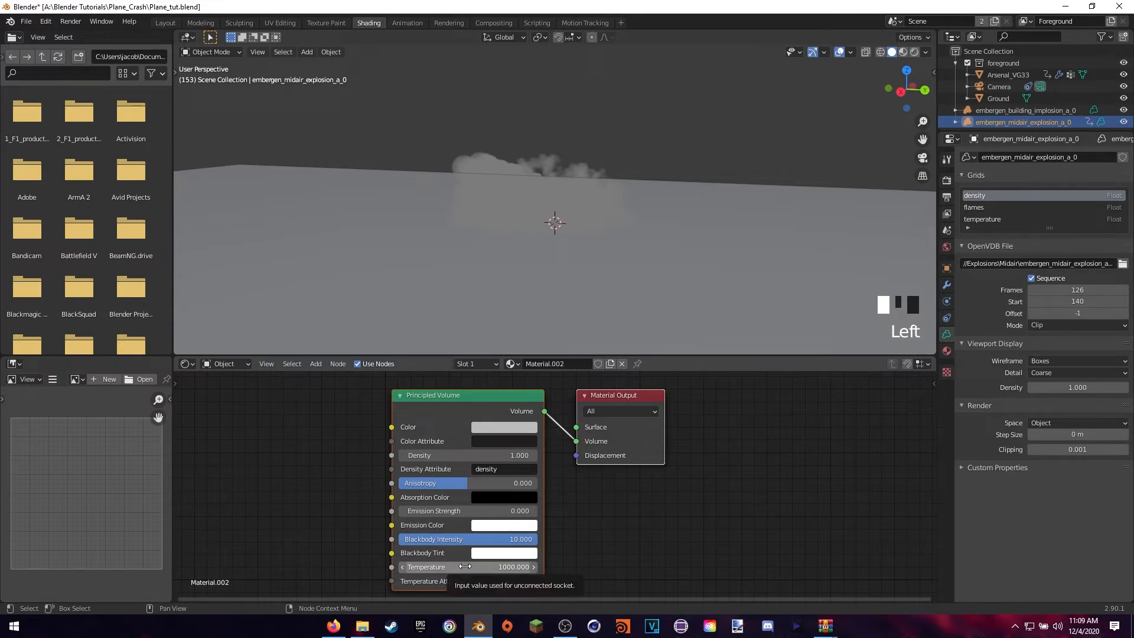
pyautogui.click(465, 566)
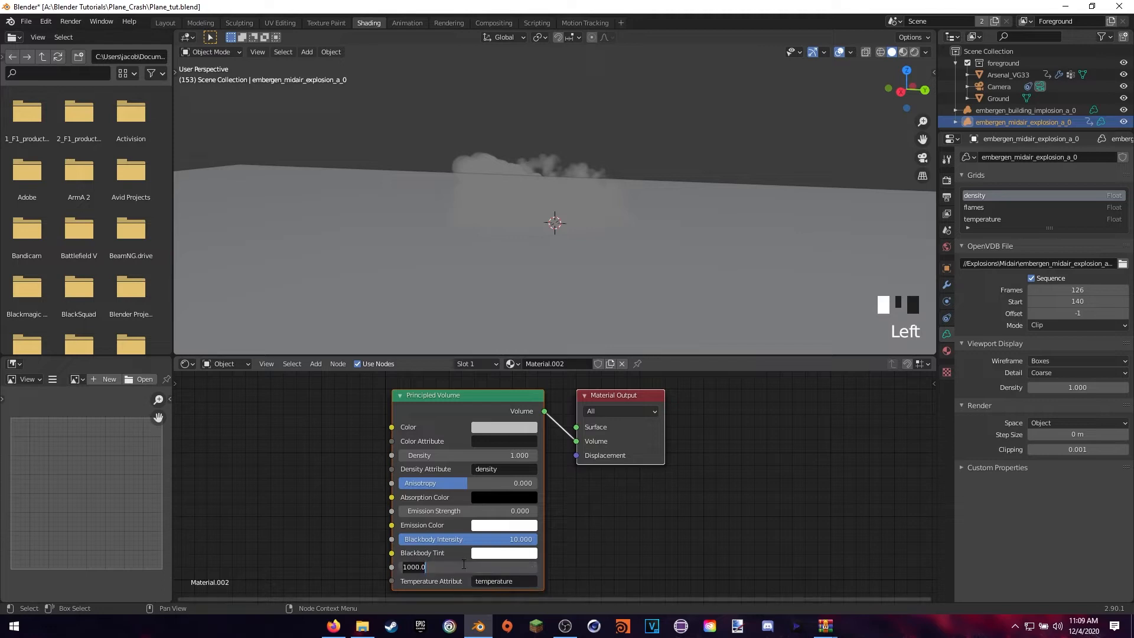
pyautogui.write('2000')
pyautogui.press('Return')
pyautogui.click(425, 581)
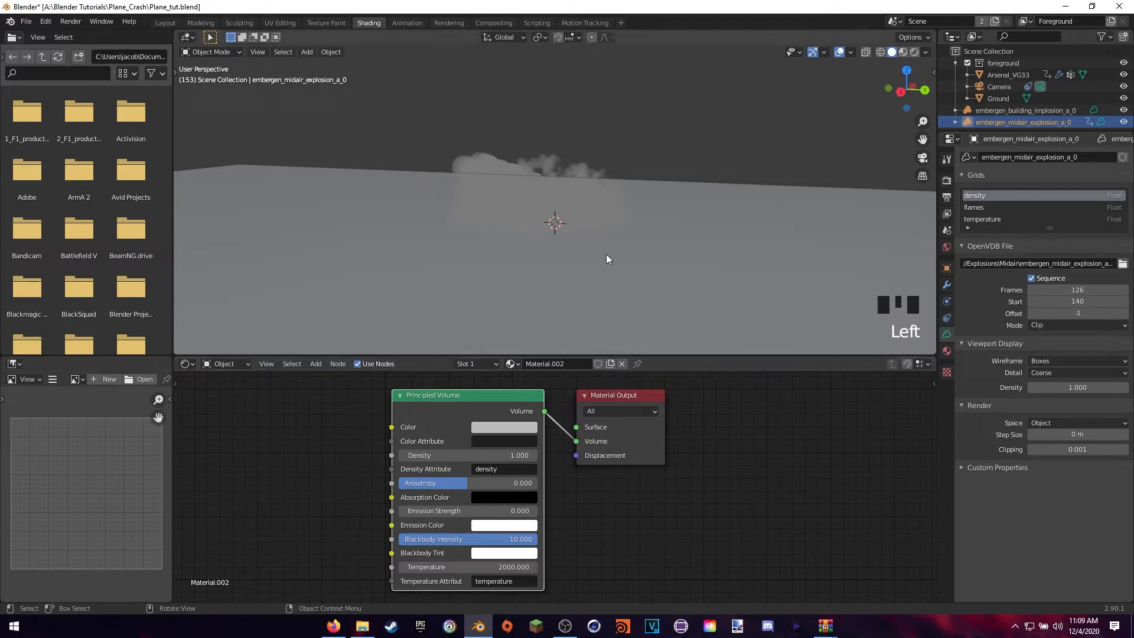
# Step: Switch the viewport to Rendered shading and darken the midair explosion's Principled Volume Color to a medium grey
pyautogui.press('z')
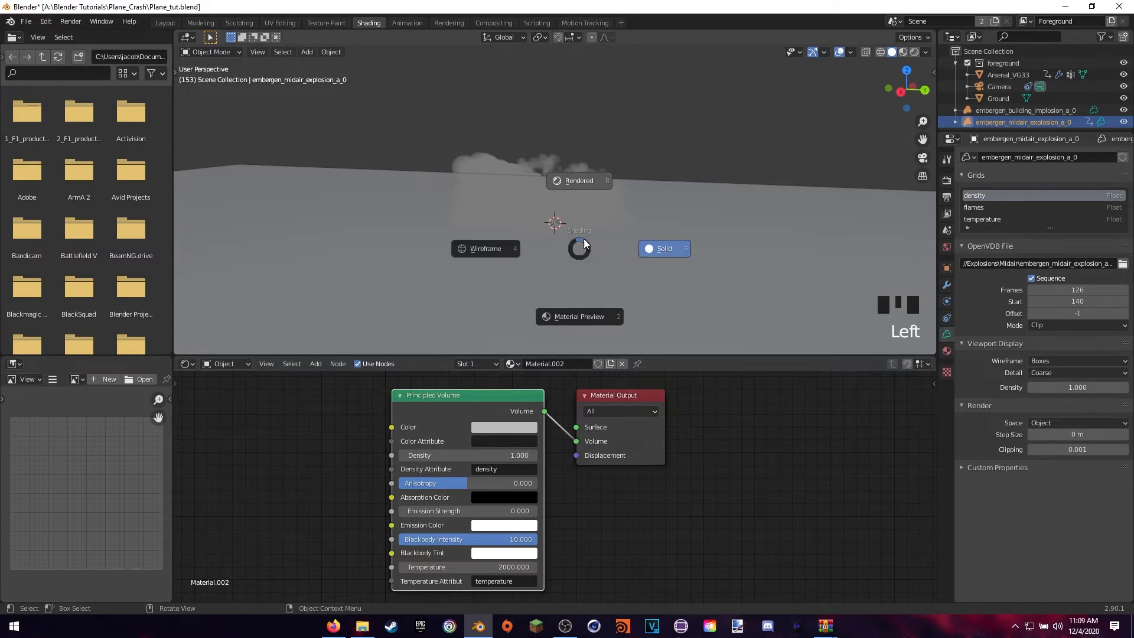
pyautogui.click(588, 184)
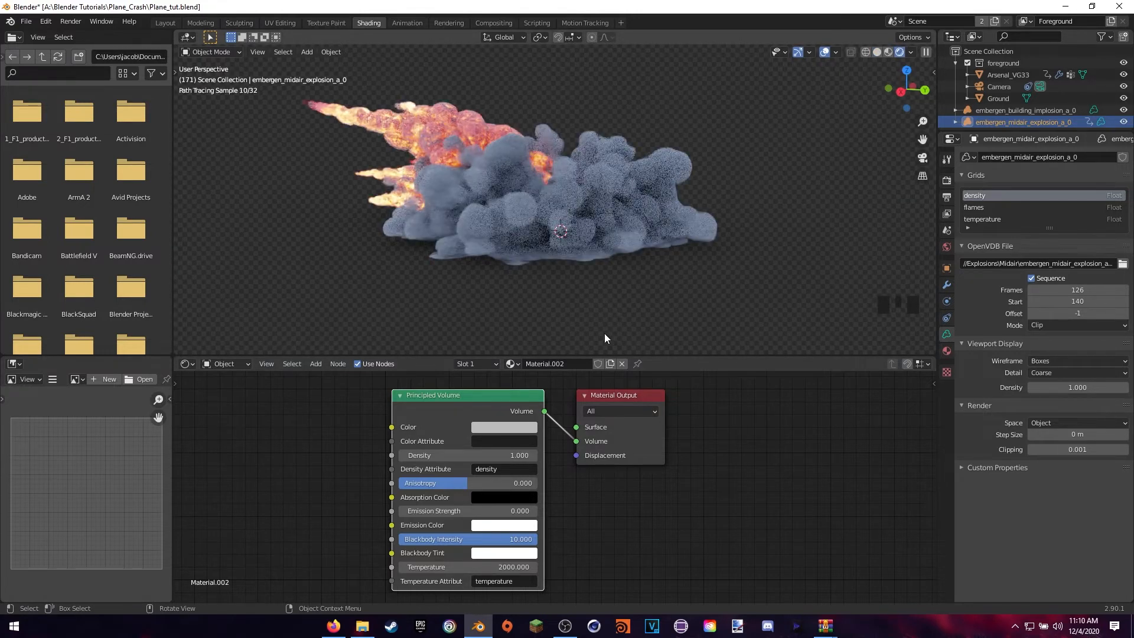
pyautogui.click(494, 427)
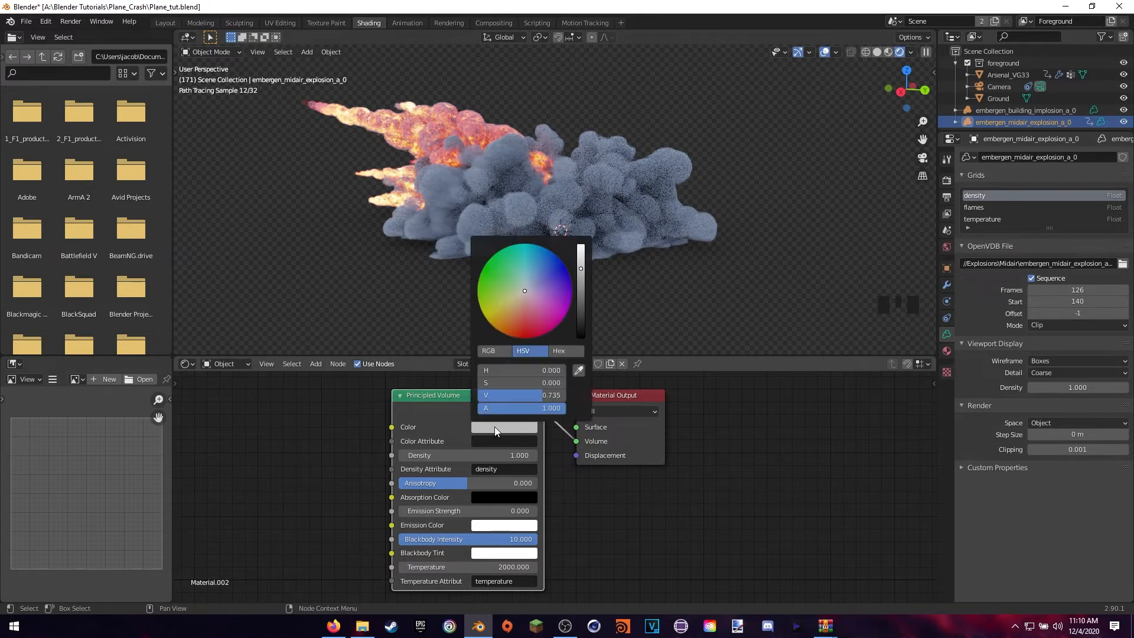
pyautogui.moveTo(579, 275); pyautogui.dragTo(580, 298)
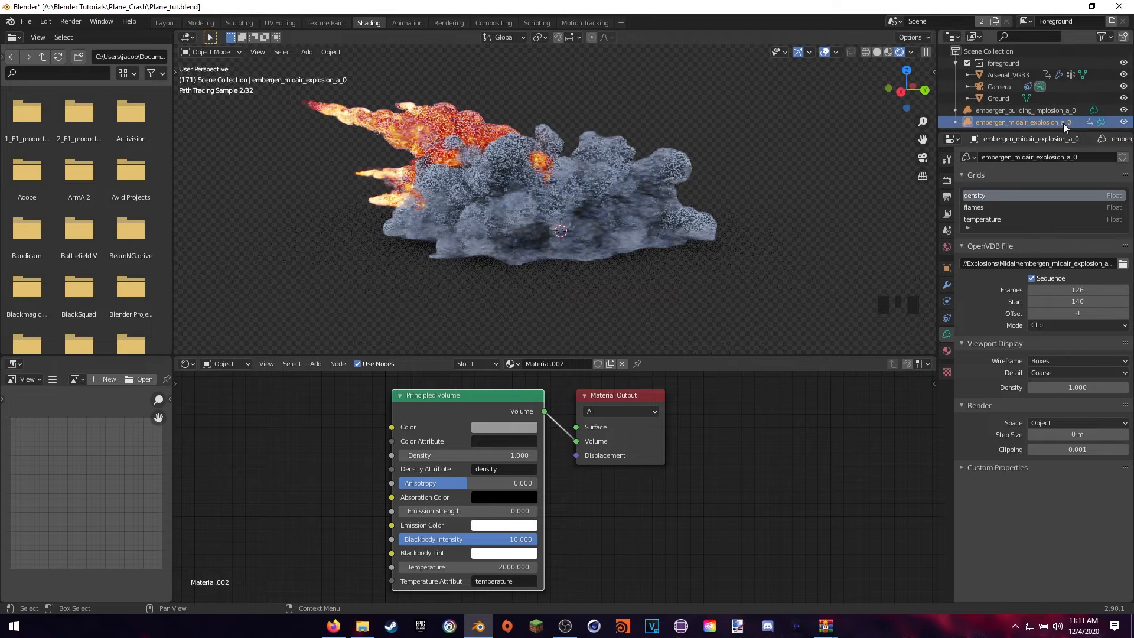
# Step: Darken the Principled Volume Color of embergen_building_implosion_a_0 to a medium grey
pyautogui.click(1022, 110)
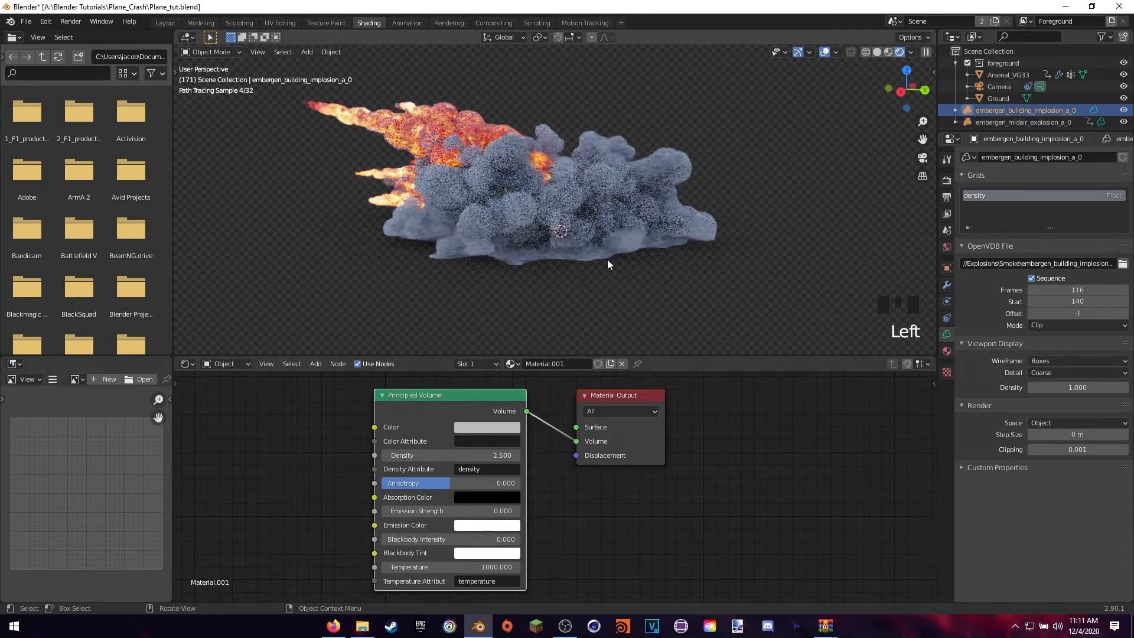
pyautogui.click(479, 424)
pyautogui.moveTo(563, 273); pyautogui.dragTo(563, 280)
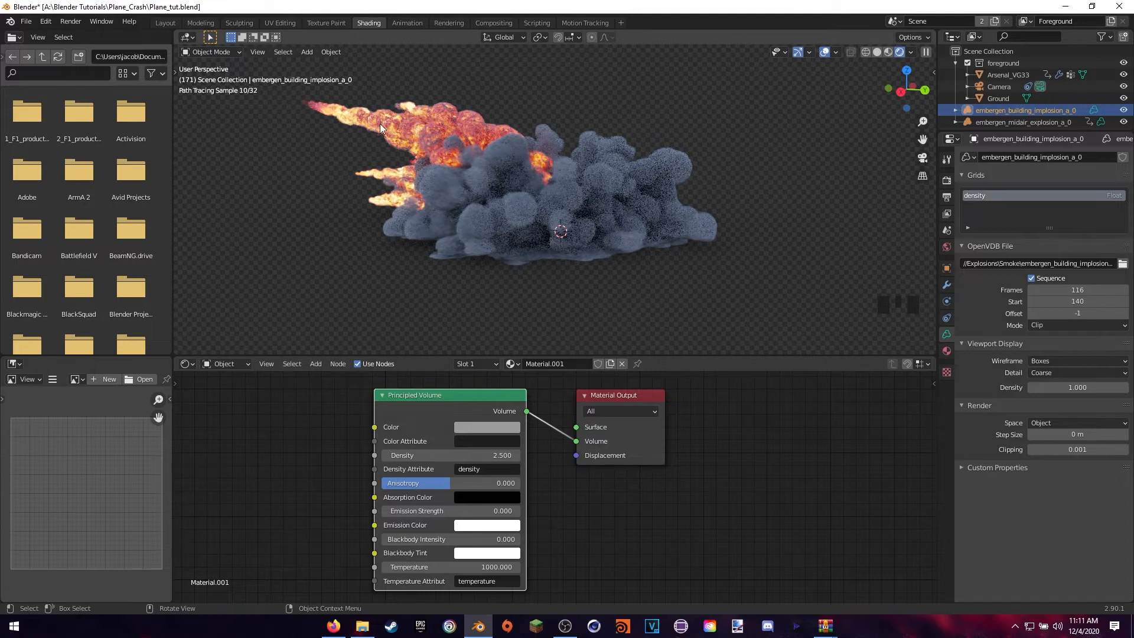
# Step: Return to the Layout workspace, view the rendered explosion there and save the file
pyautogui.click(168, 22)
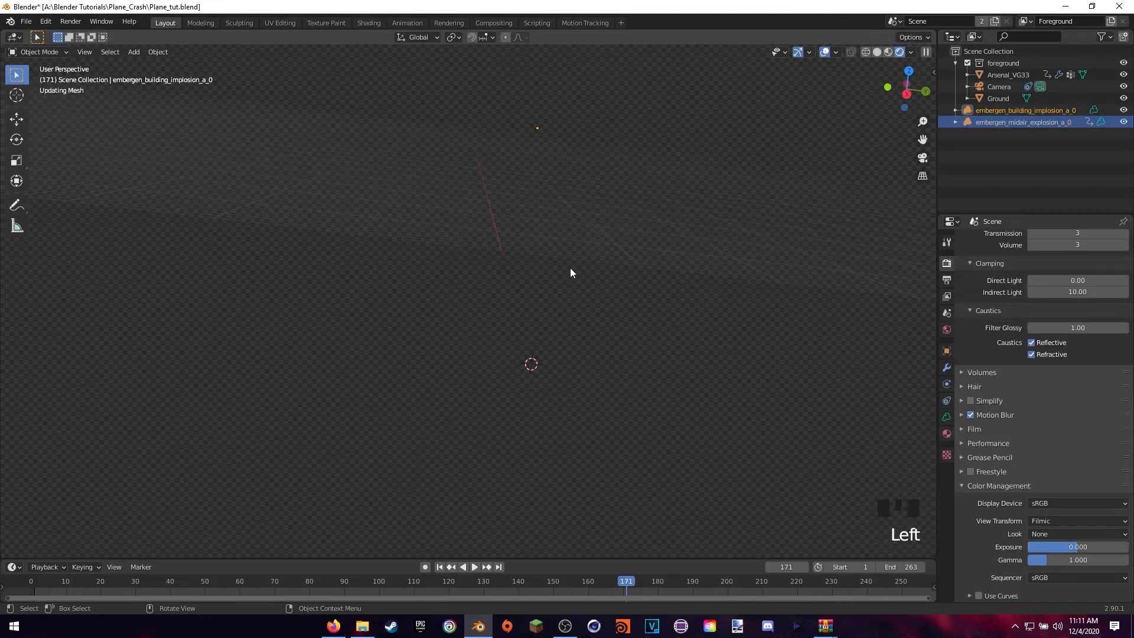
pyautogui.moveTo(630, 253); pyautogui.dragTo(590, 260, button='middle')
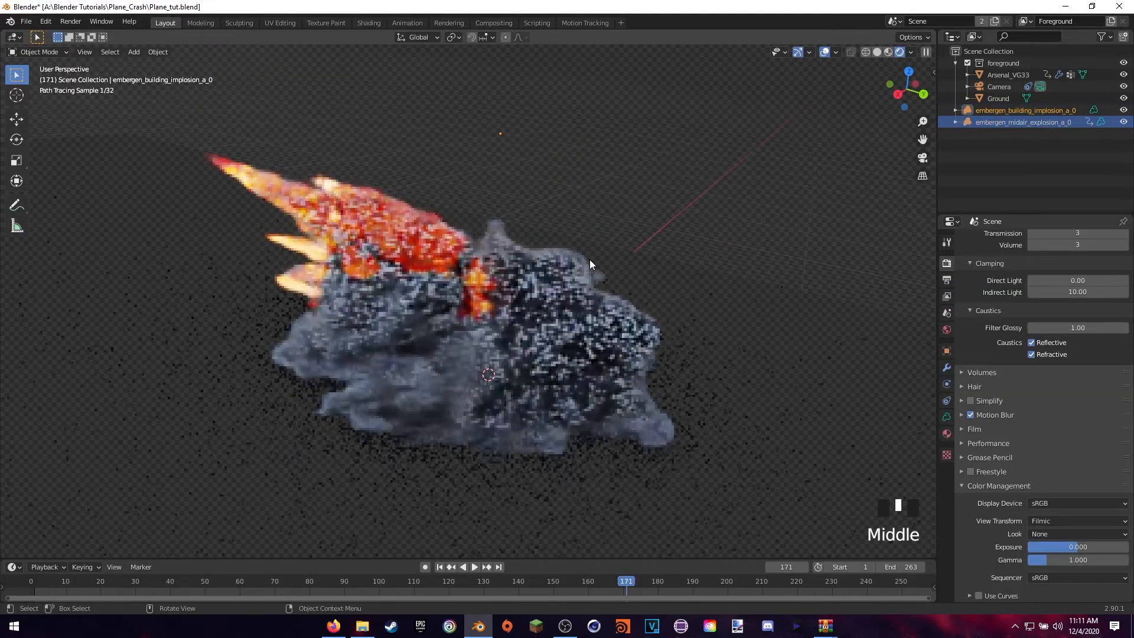
pyautogui.scroll(-3, 604, 421)
pyautogui.hotkey('ctrl', 's')
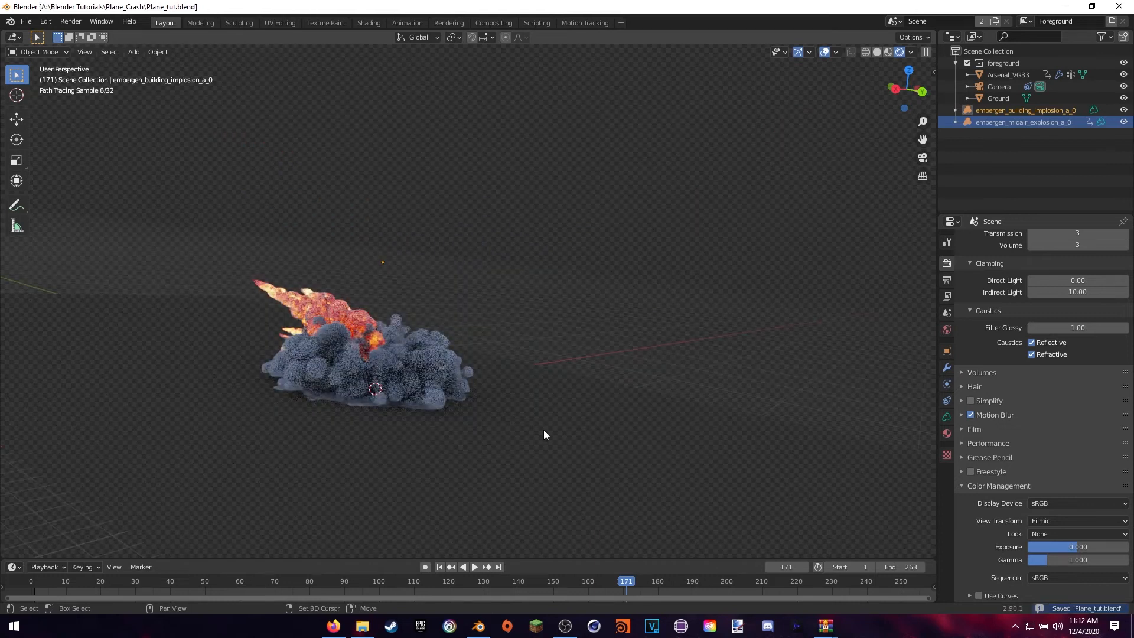
# Step: Preview the rendered explosion at frames 150, 143, 144, 145, 147 and 149, and save the file
pyautogui.keyDown('shift'); pyautogui.moveTo(527, 428); pyautogui.dragTo(609, 411, button='middle'); pyautogui.keyUp('shift')
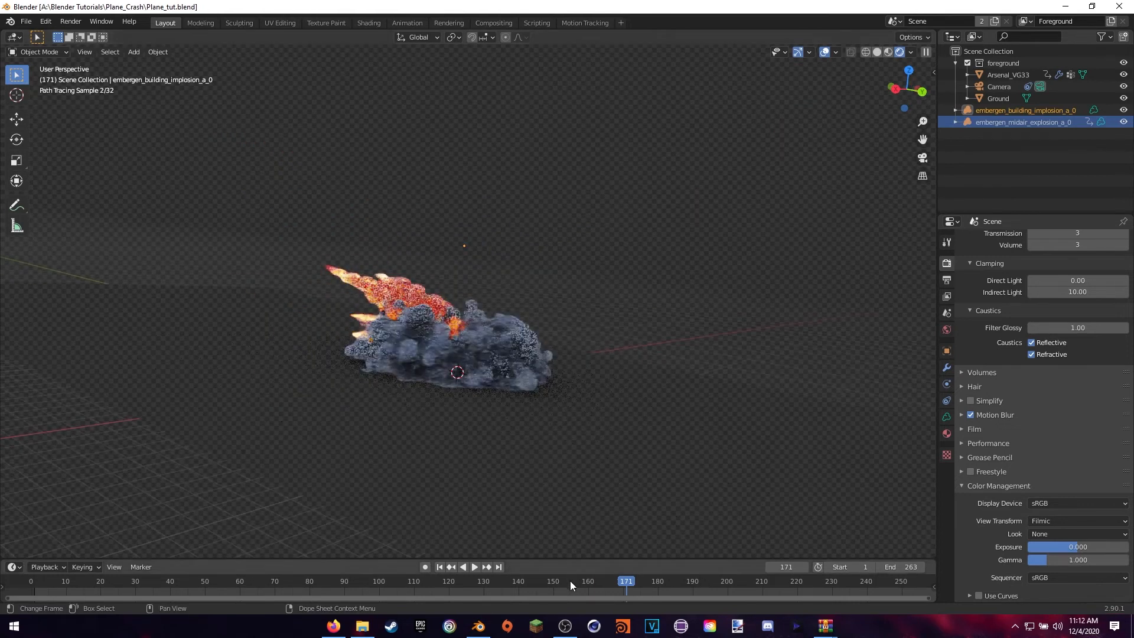
pyautogui.click(553, 582)
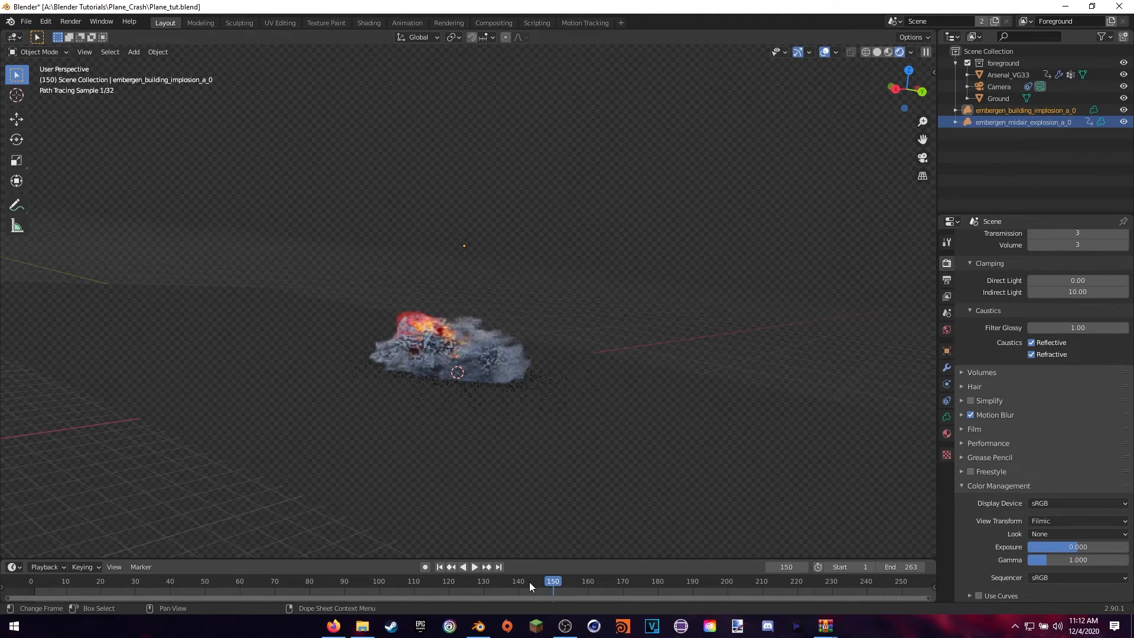
pyautogui.click(527, 582)
pyautogui.scroll(3, 591, 483)
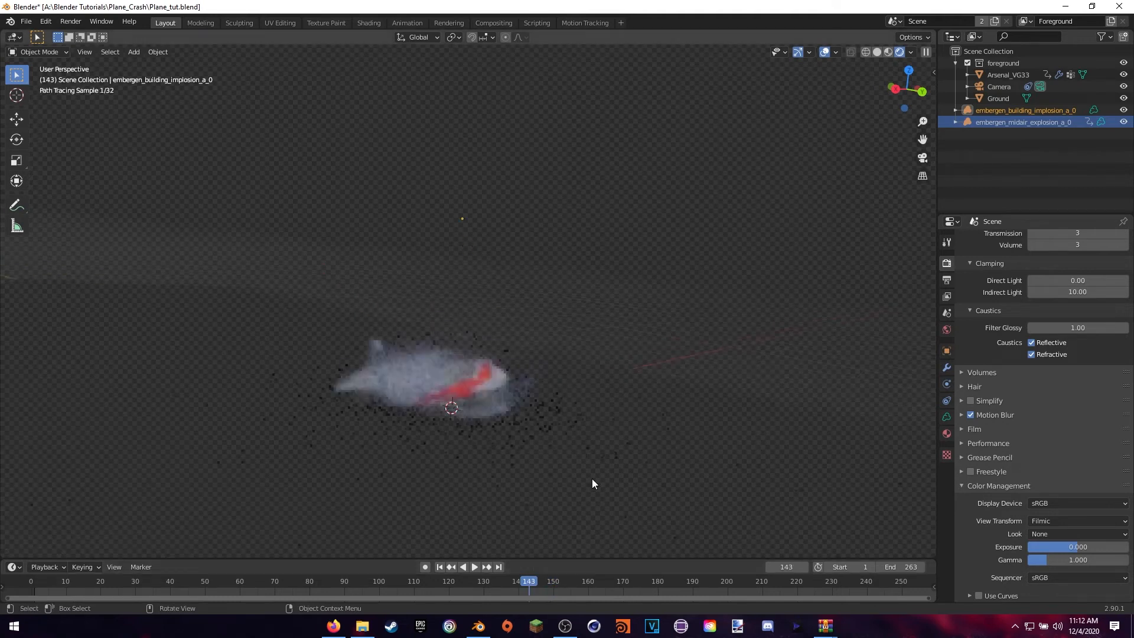
pyautogui.click(532, 584)
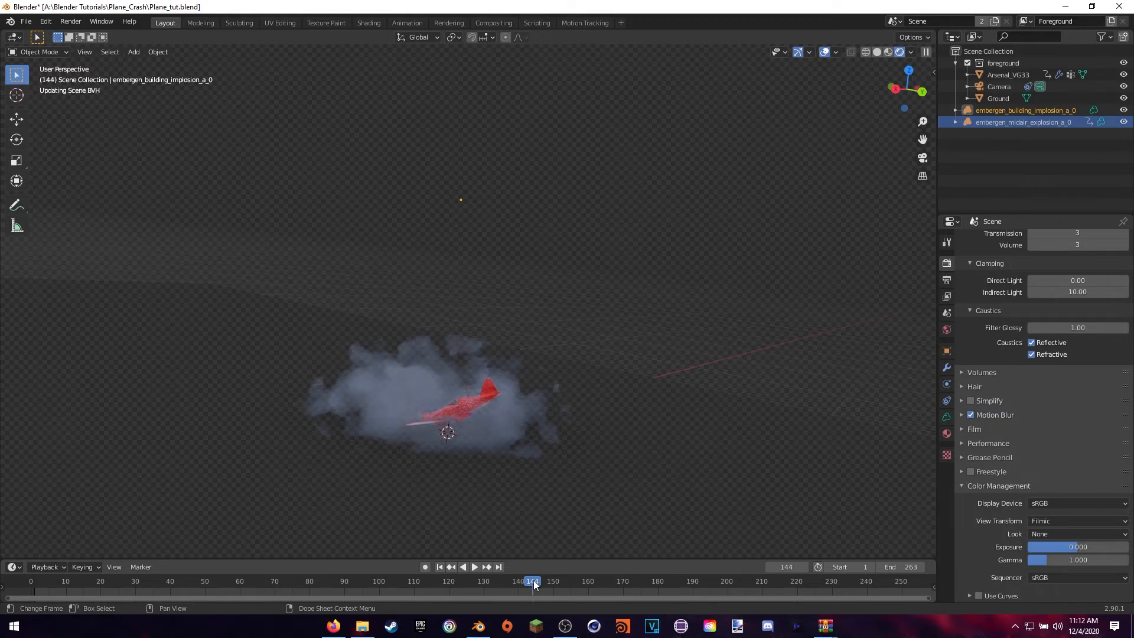
pyautogui.click(537, 585)
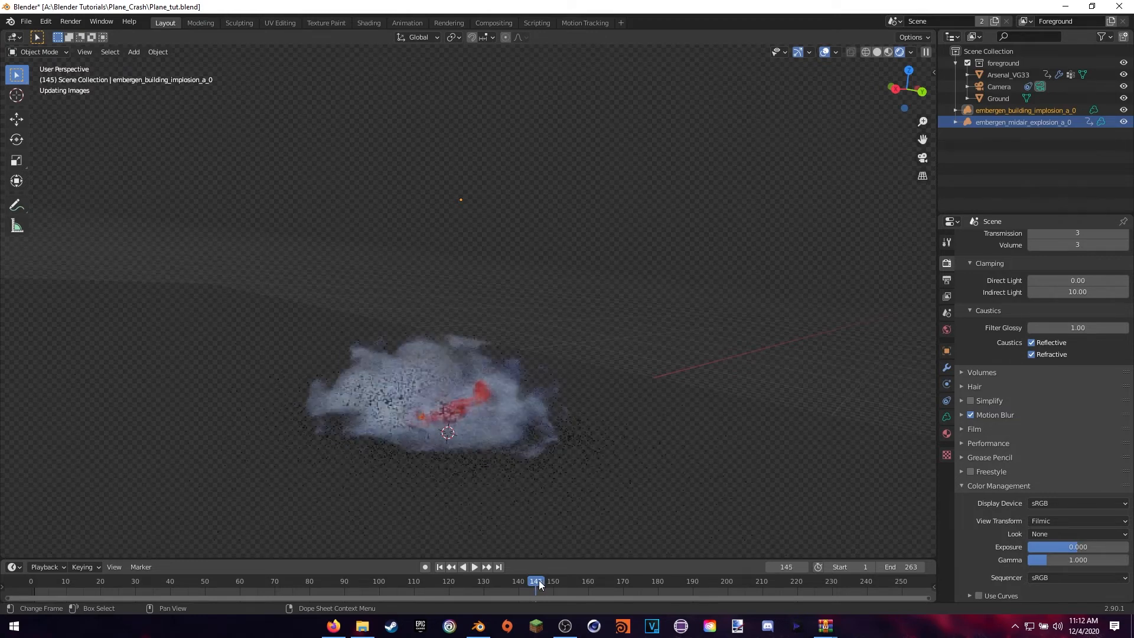
pyautogui.click(544, 585)
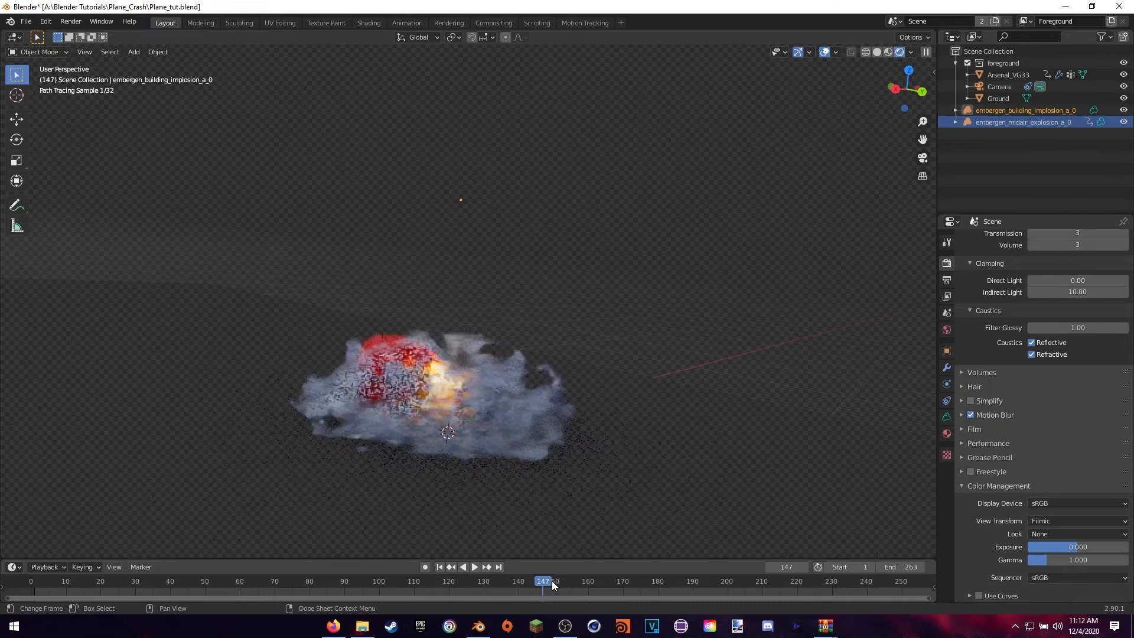
pyautogui.click(549, 584)
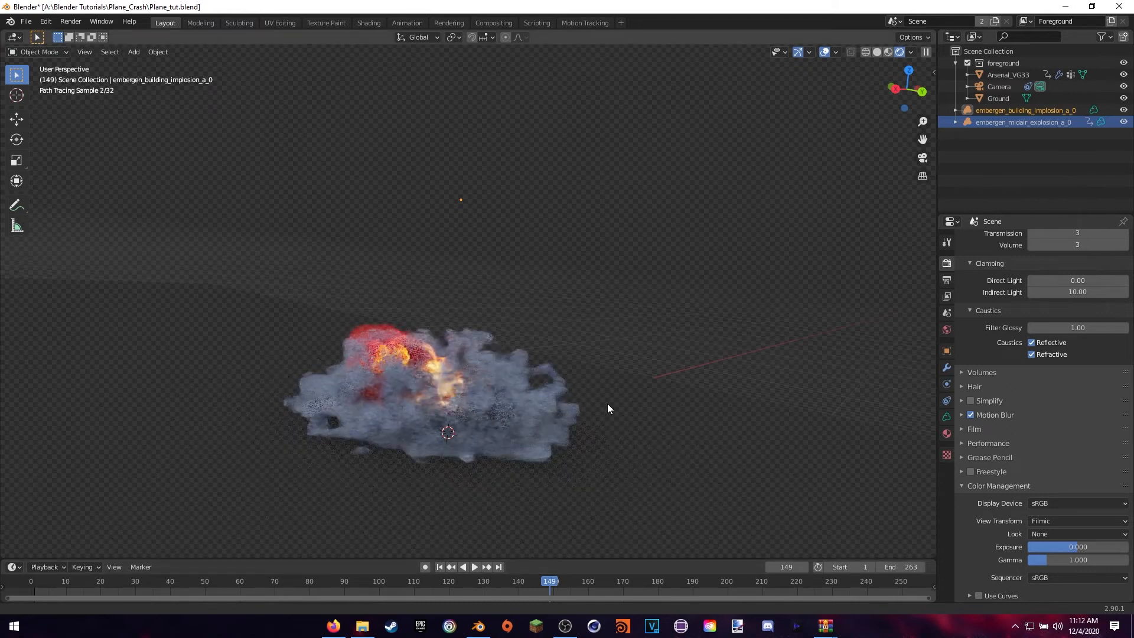
pyautogui.keyDown('shift'); pyautogui.moveTo(608, 404); pyautogui.dragTo(602, 390, button='middle'); pyautogui.keyUp('shift')
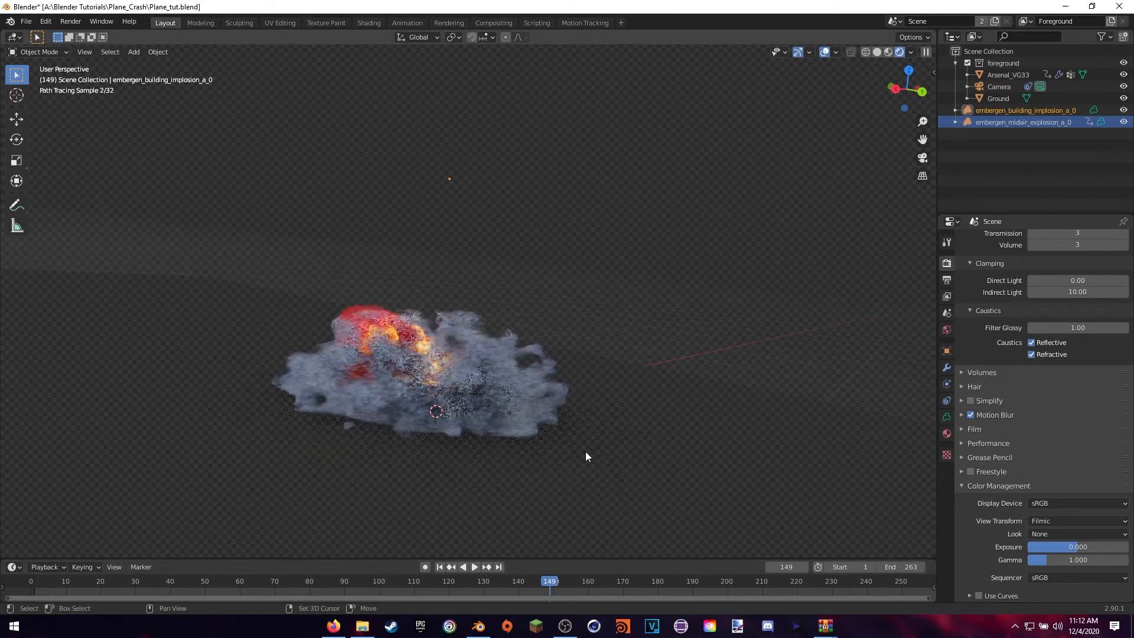
pyautogui.keyDown('shift'); pyautogui.moveTo(586, 451); pyautogui.dragTo(578, 438, button='middle'); pyautogui.keyUp('shift')
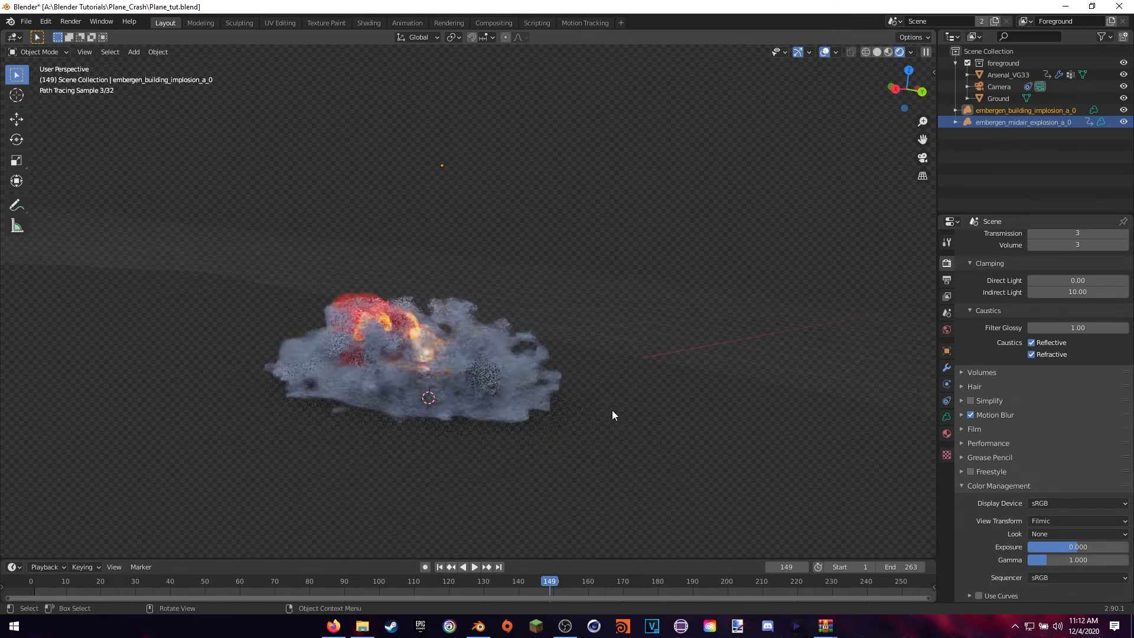
pyautogui.hotkey('ctrl', 's')
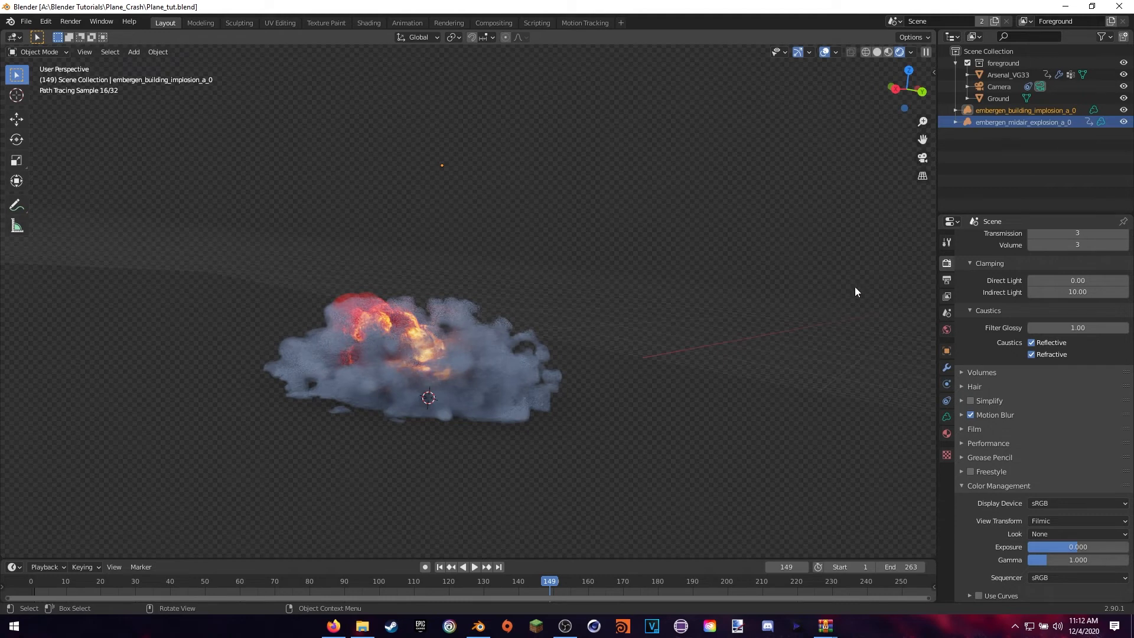
# Step: In the Compositing workspace, delete the upper Render Layers, Undistortion, Scale and upper Alpha Over nodes
pyautogui.click(496, 23)
pyautogui.moveTo(422, 287); pyautogui.dragTo(463, 221, button='middle')
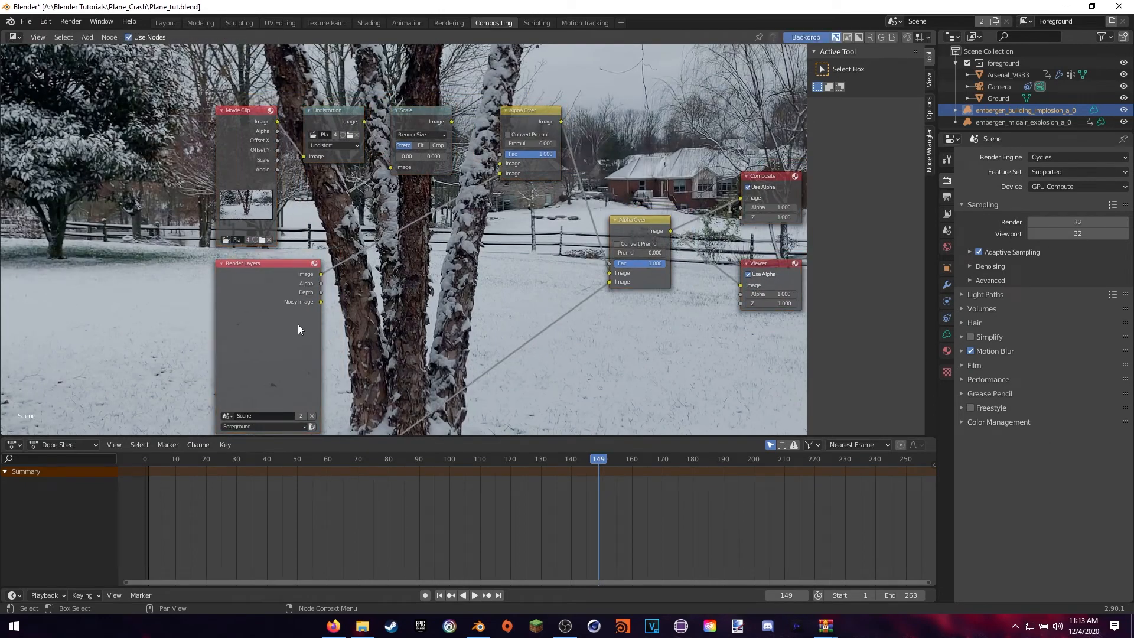
pyautogui.click(298, 329)
pyautogui.press('x')
pyautogui.click(362, 117)
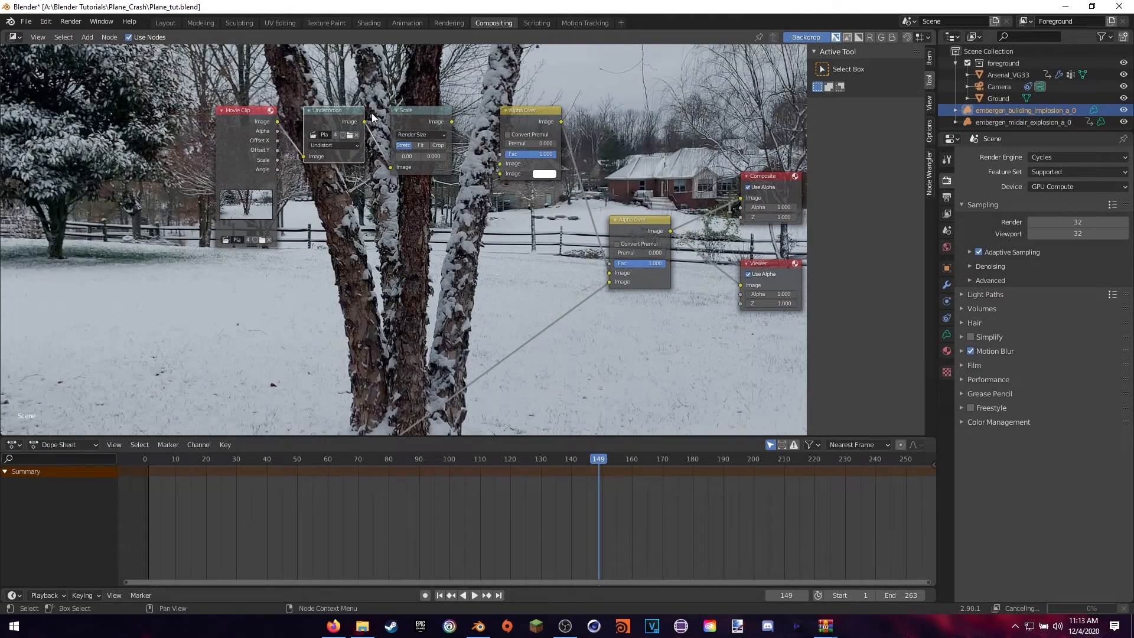
pyautogui.press('x')
pyautogui.click(413, 116)
pyautogui.press('x')
pyautogui.click(510, 117)
pyautogui.press('x')
# Step: Connect the Movie Clip's Image to the remaining Alpha Over's first Image input and place the Foreground Render Layers node below the Movie Clip
pyautogui.moveTo(273, 144); pyautogui.dragTo(608, 273)
pyautogui.moveTo(505, 348); pyautogui.dragTo(563, 253, button='middle')
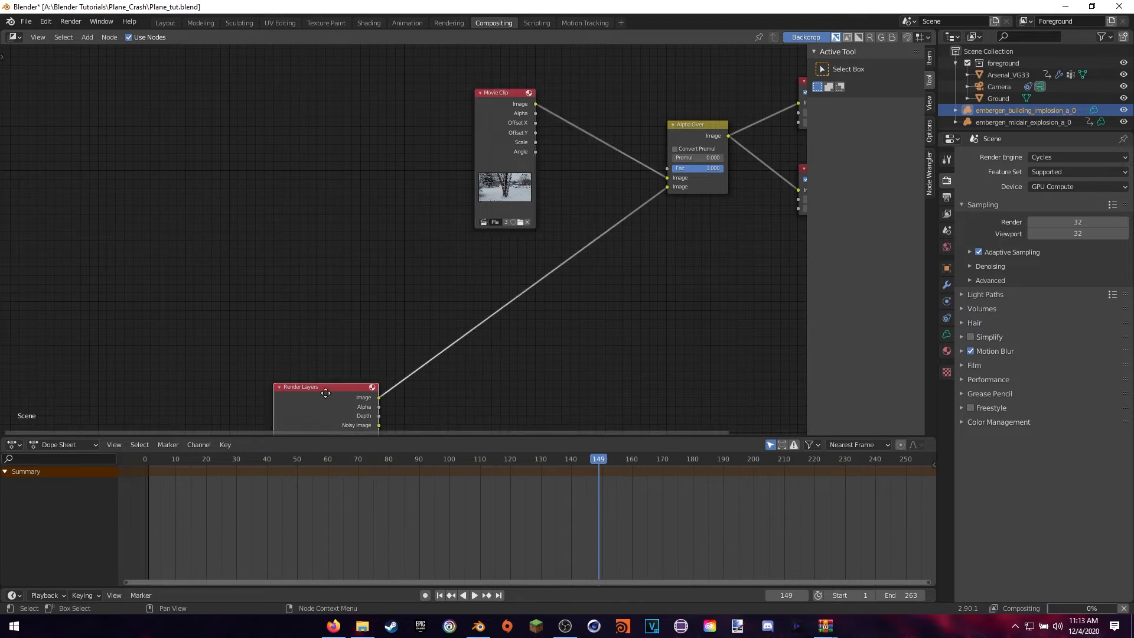
pyautogui.moveTo(326, 393); pyautogui.dragTo(548, 263)
pyautogui.moveTo(658, 250); pyautogui.dragTo(489, 291, button='middle')
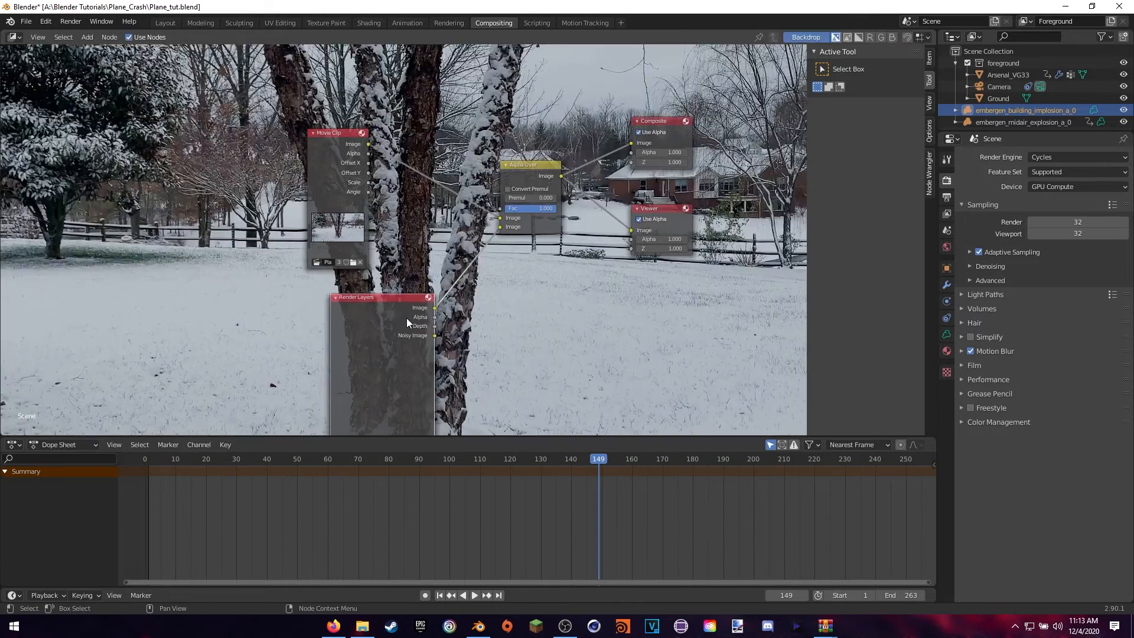
pyautogui.moveTo(407, 319); pyautogui.dragTo(392, 317)
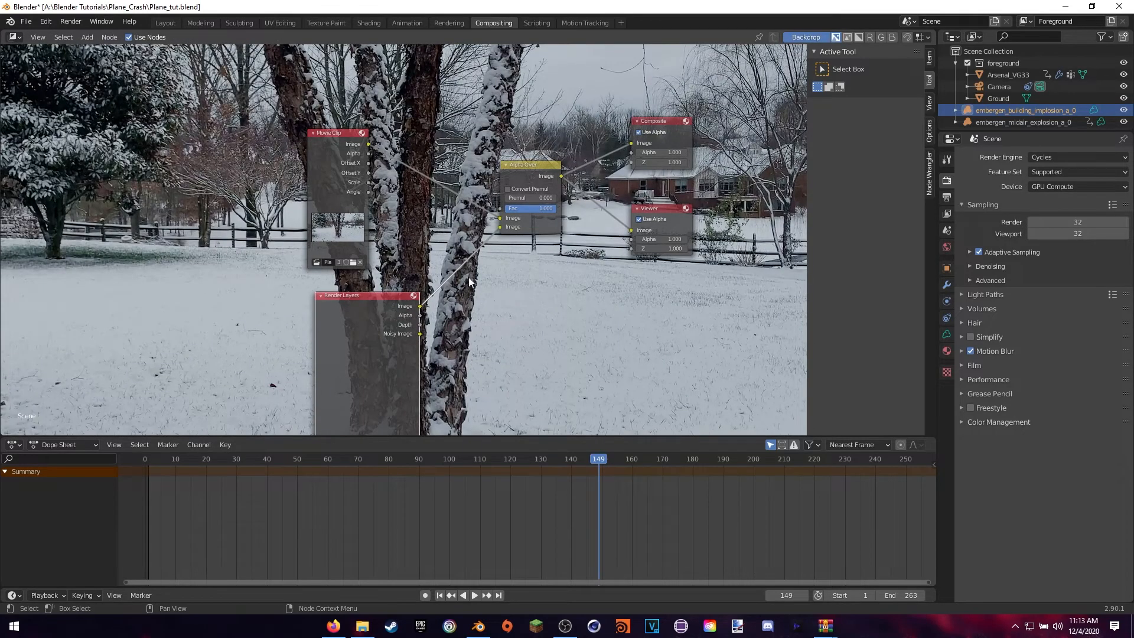
pyautogui.moveTo(470, 282); pyautogui.dragTo(475, 291, button='middle')
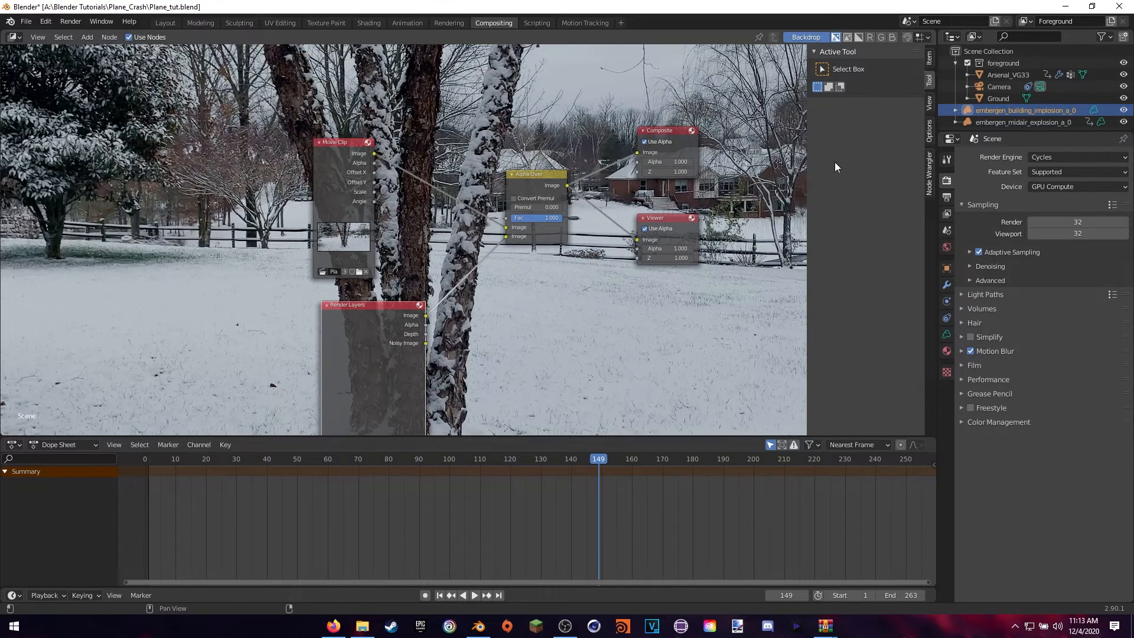
# Step: Enable the Denoising Data pass for the Foreground view layer and add a Denoise node beside the Render Layers node
pyautogui.click(947, 214)
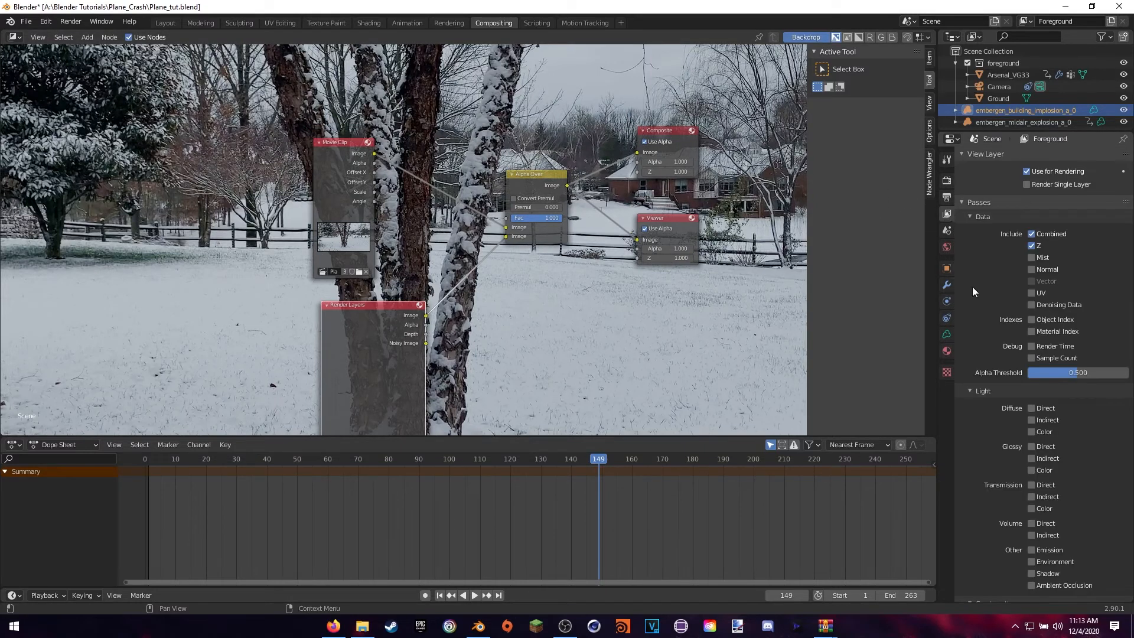
pyautogui.click(1033, 306)
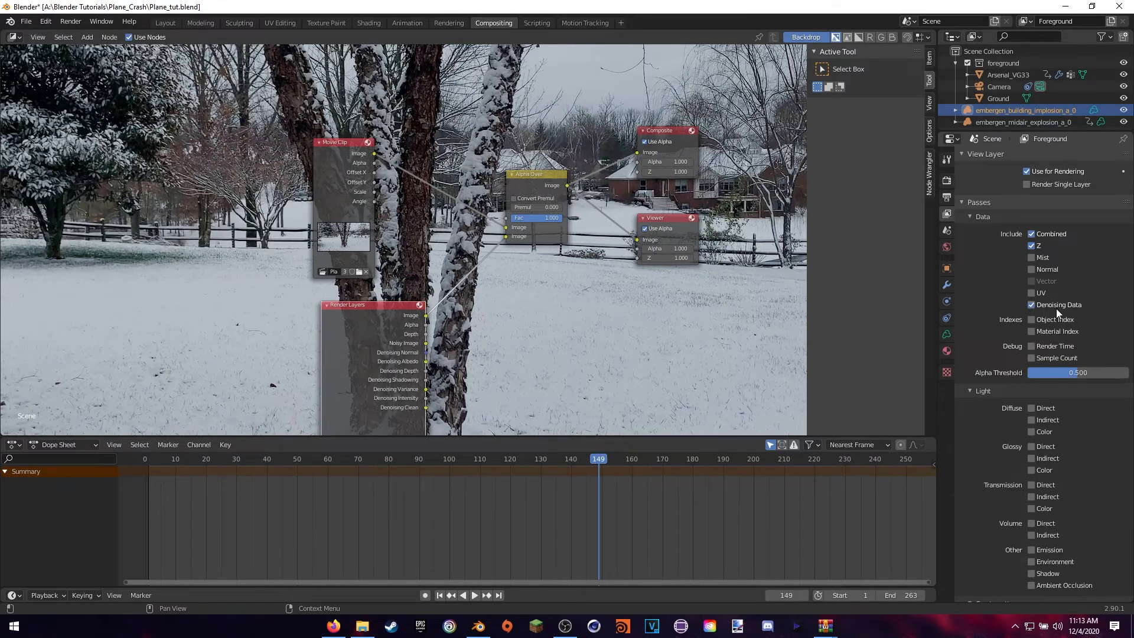
pyautogui.moveTo(530, 349); pyautogui.dragTo(466, 314, button='middle')
pyautogui.hotkey('shift', 'a')
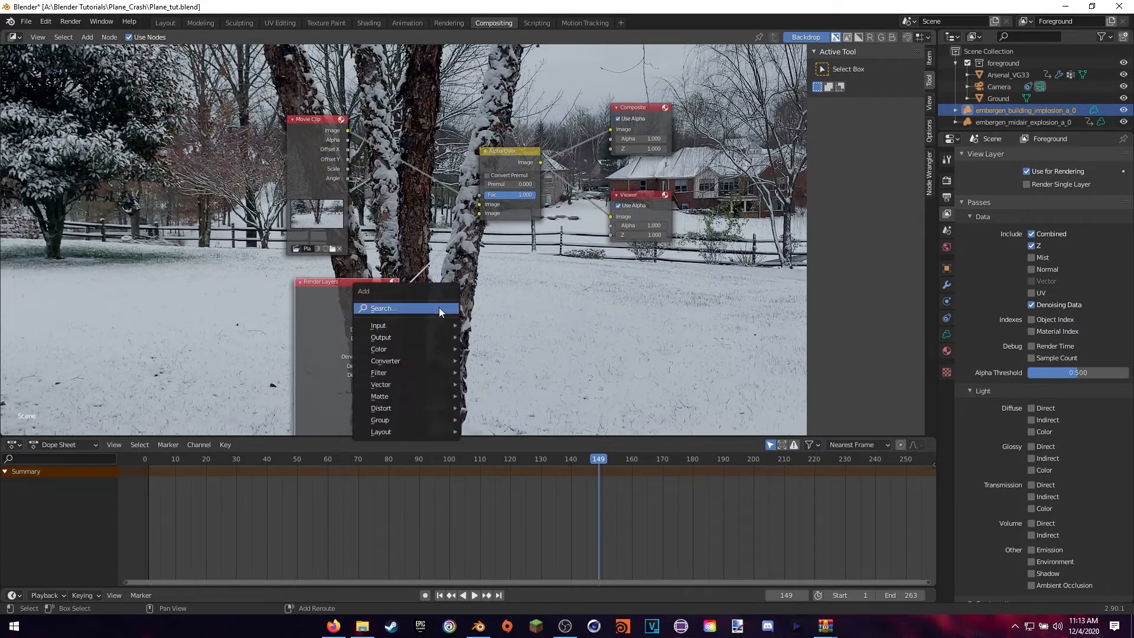
pyautogui.click(438, 308)
pyautogui.write('denoise')
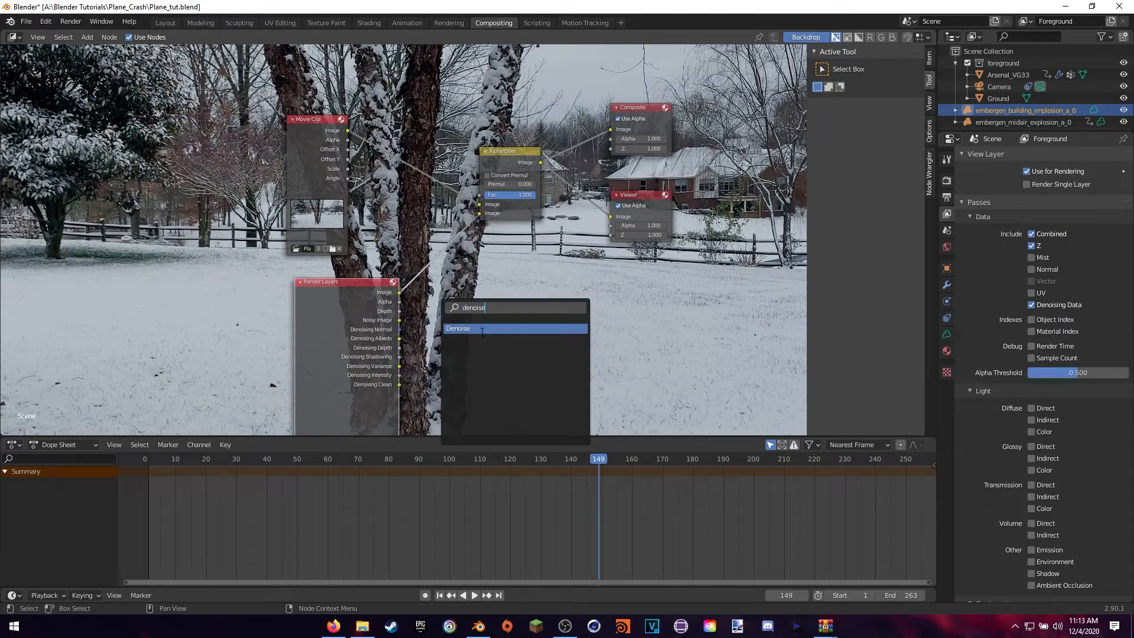
pyautogui.click(482, 330)
pyautogui.click(481, 325)
# Step: Wire the Render Layers' Noisy Image, Denoising Normal and Denoising Albedo into Denoise, and its output into Alpha Over's second Image input, Composite and Viewer
pyautogui.moveTo(400, 320); pyautogui.dragTo(439, 354)
pyautogui.moveTo(499, 311); pyautogui.dragTo(480, 214)
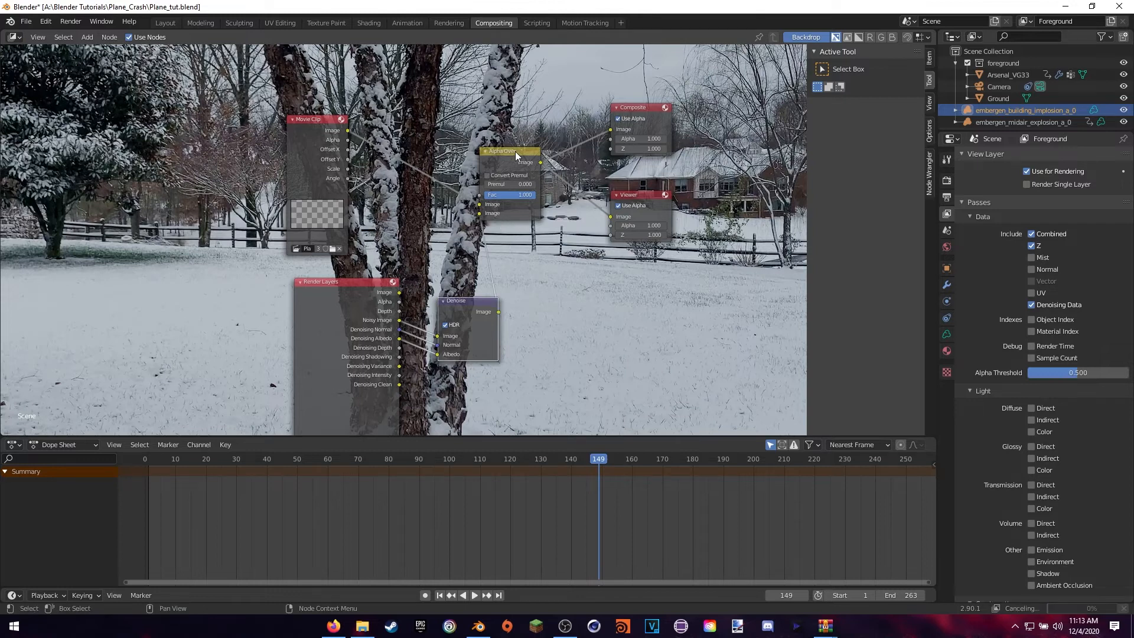
pyautogui.moveTo(515, 151); pyautogui.dragTo(548, 157)
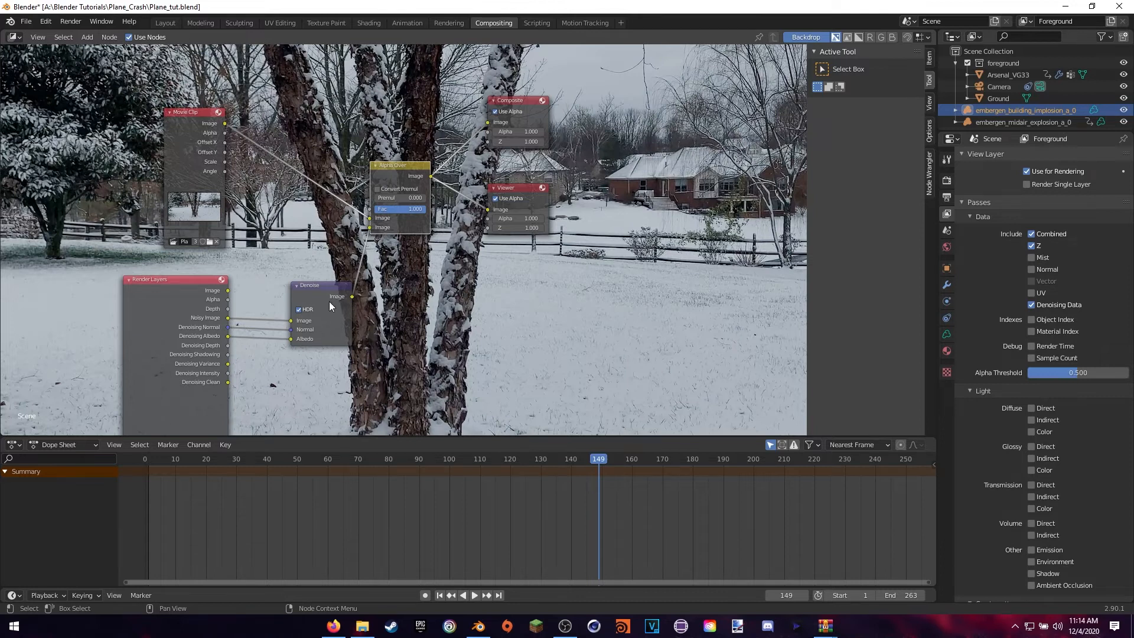
pyautogui.moveTo(352, 296); pyautogui.dragTo(487, 121)
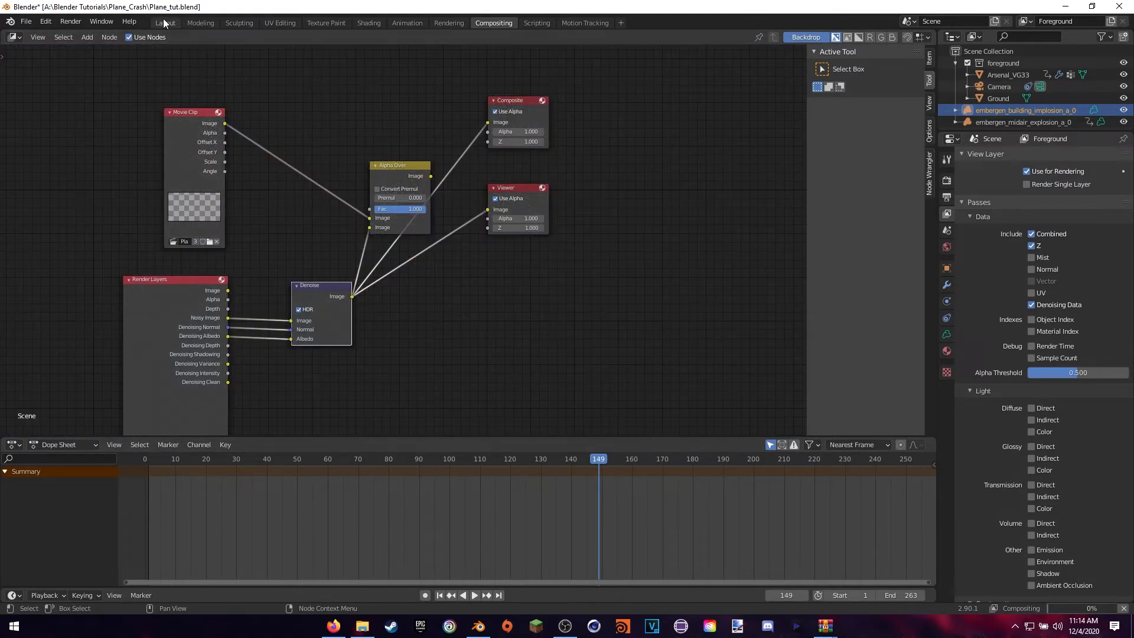
# Step: In the Layout workspace, go to frame 160, save the file and render that frame as a still image
pyautogui.click(164, 22)
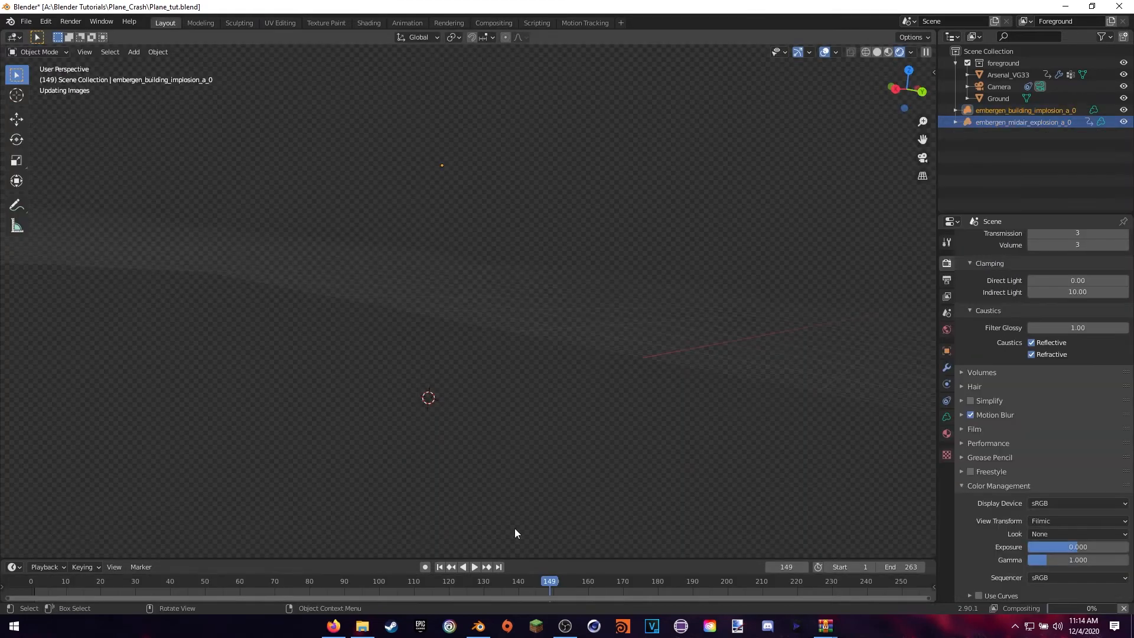
pyautogui.click(590, 582)
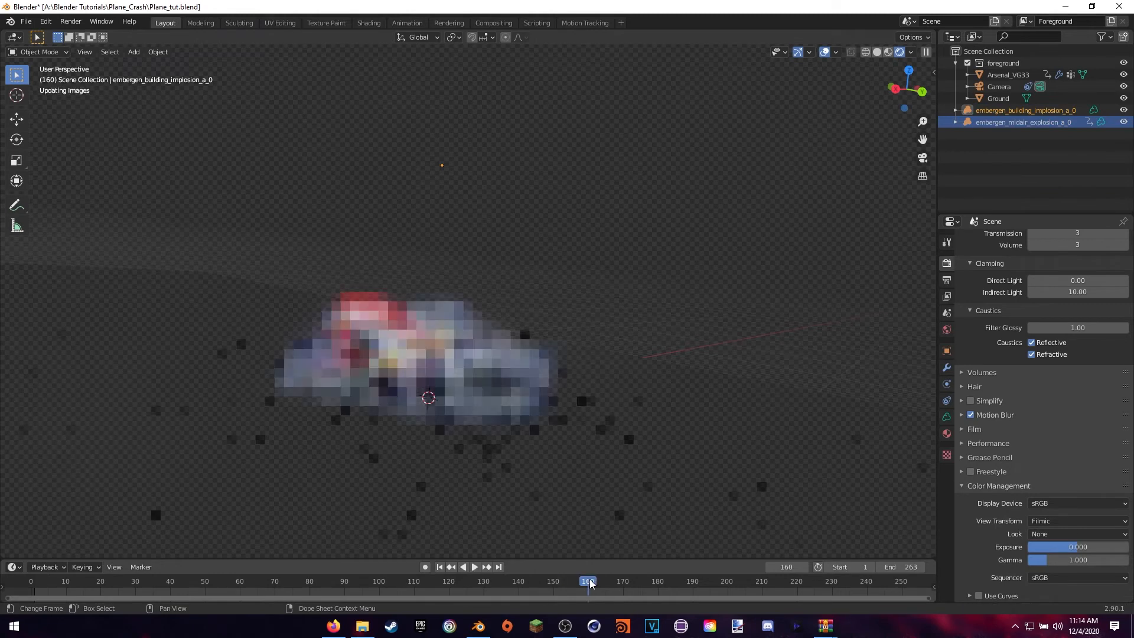
pyautogui.hotkey('ctrl', 's')
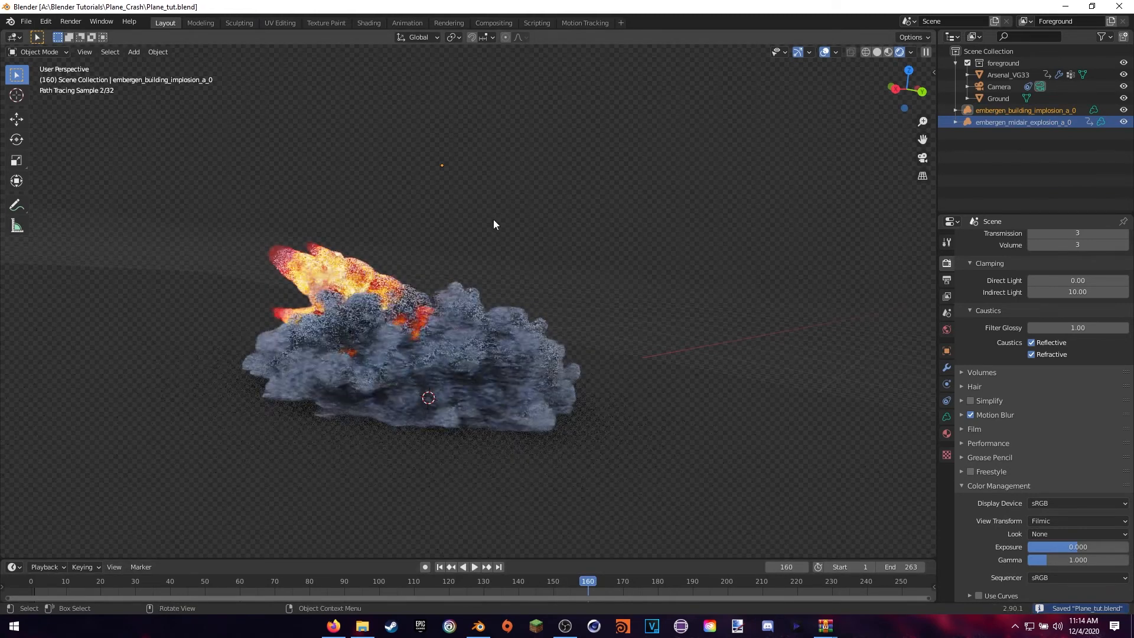
pyautogui.click(72, 23)
pyautogui.click(94, 35)
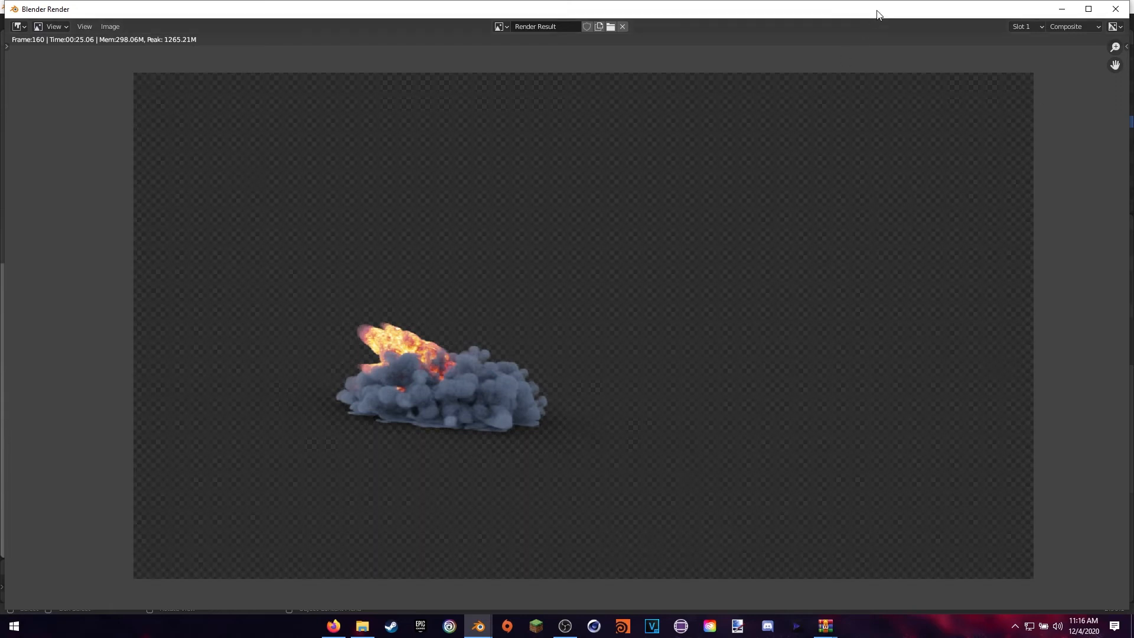
pyautogui.click(1116, 9)
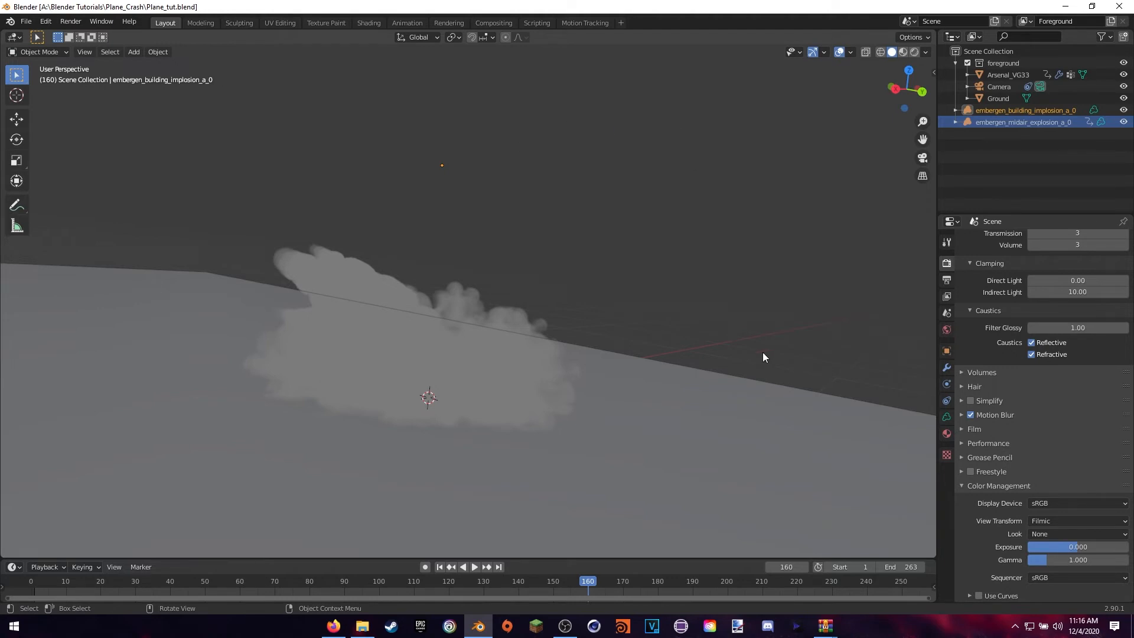
# Step: Set the scene's end frame to 250 in the output dimensions
pyautogui.click(947, 280)
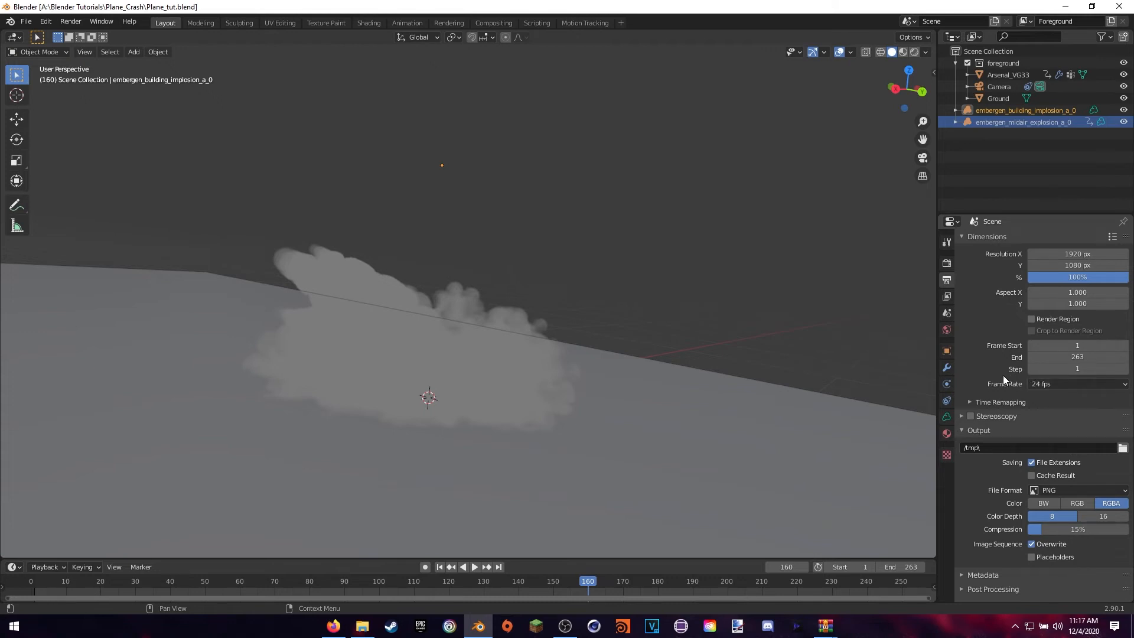
pyautogui.click(1070, 358)
pyautogui.write('0')
pyautogui.press('Return')
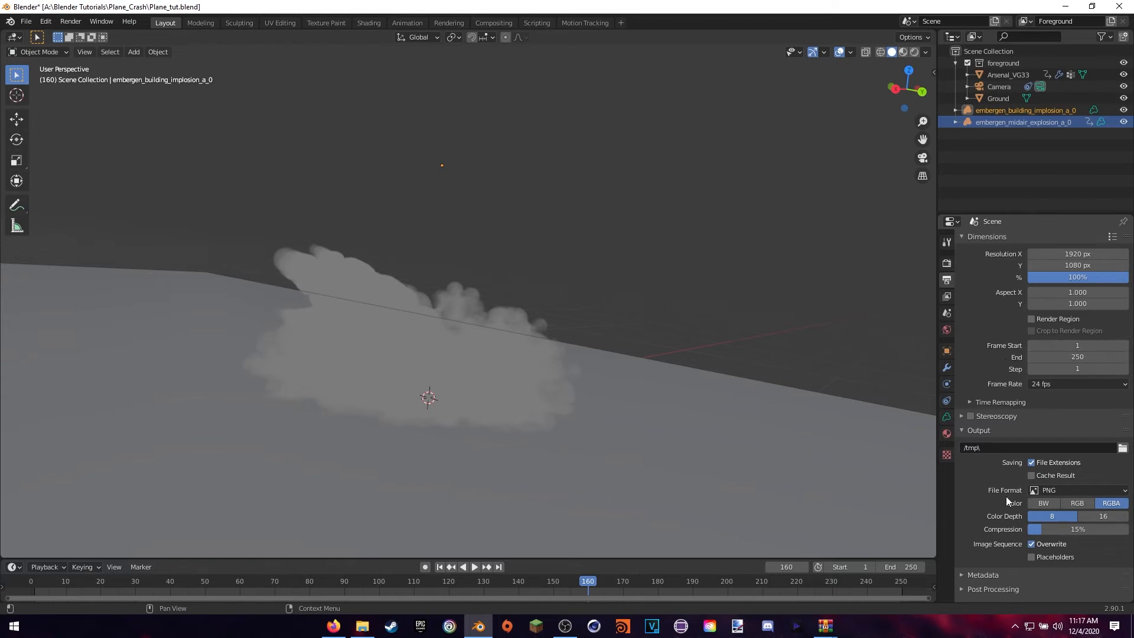
# Step: Browse for the render output location in A:\Blender Tutorials\Plane_Crash
pyautogui.click(1122, 447)
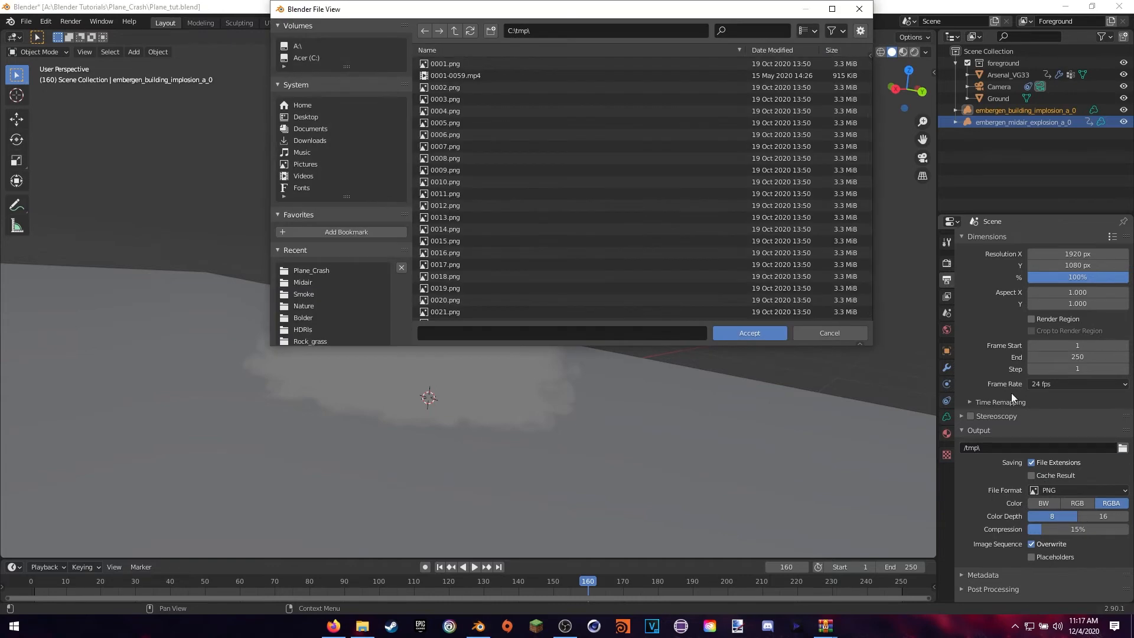
pyautogui.click(454, 31)
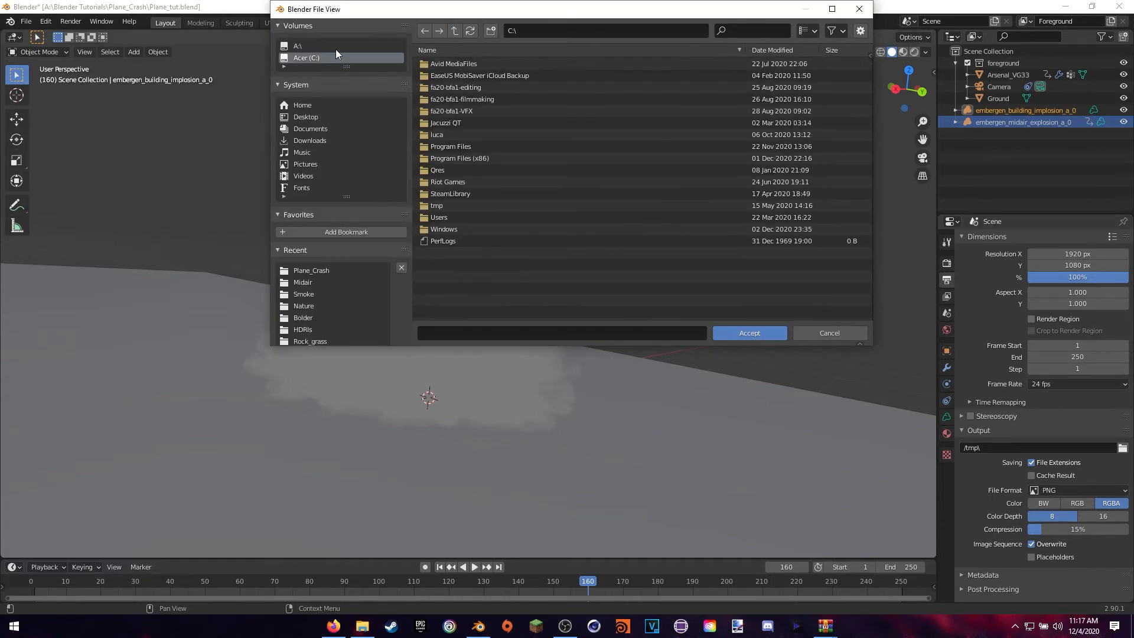
pyautogui.click(319, 46)
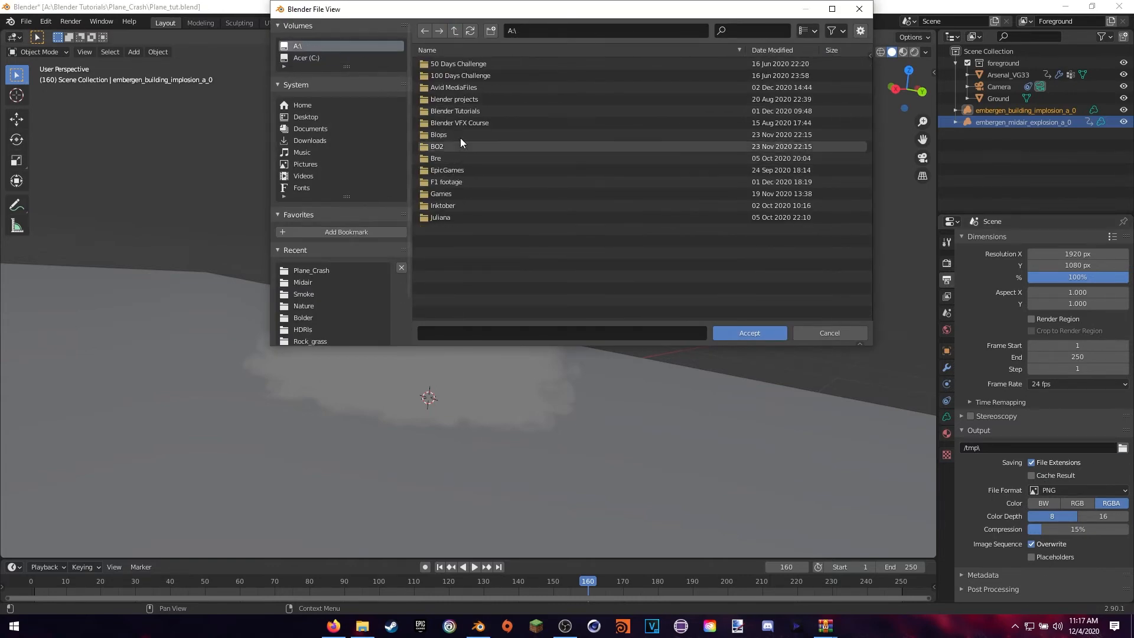
pyautogui.click(459, 111)
pyautogui.doubleClick(458, 111)
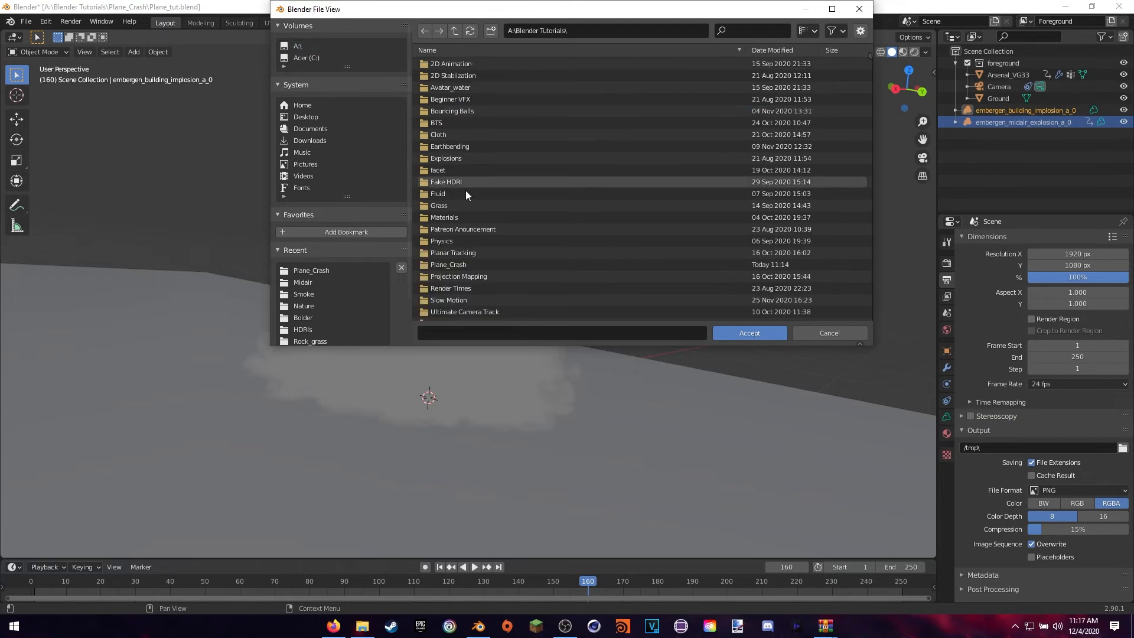
pyautogui.doubleClick(447, 265)
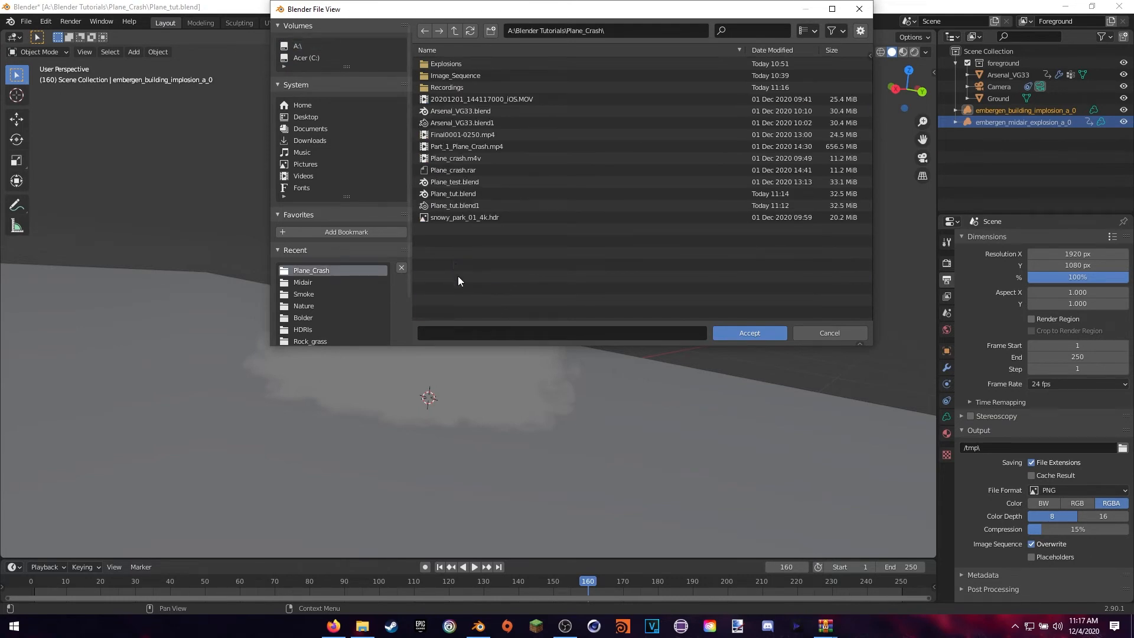
# Step: Create a new folder named Image_Sequence_Final inside Plane_Crash
pyautogui.rightClick(455, 221)
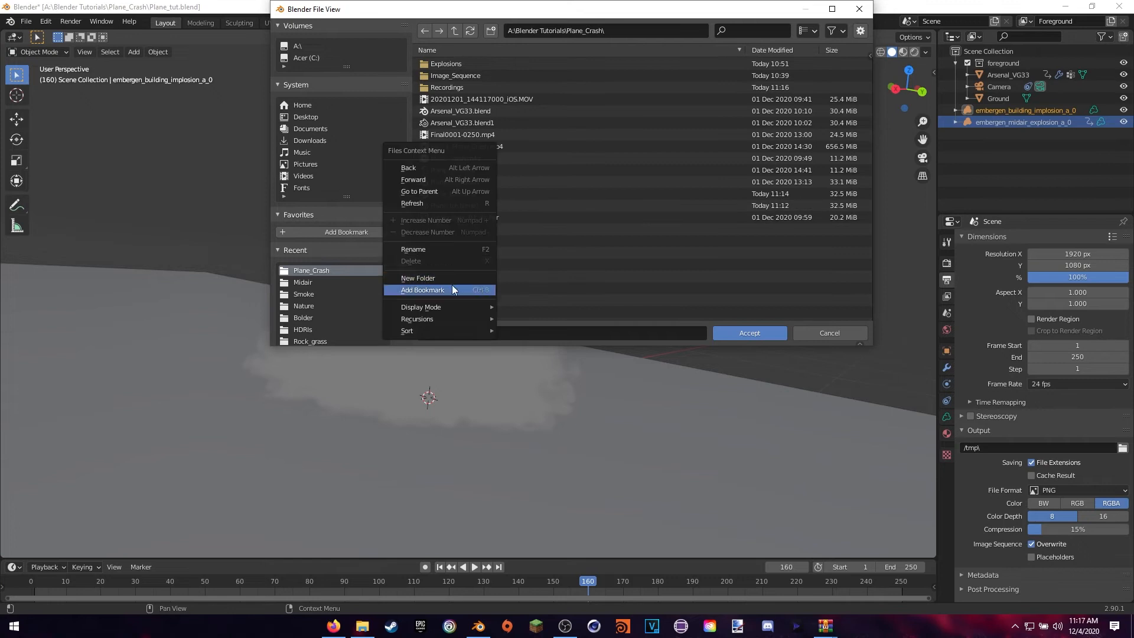
pyautogui.click(430, 278)
pyautogui.write('Ima')
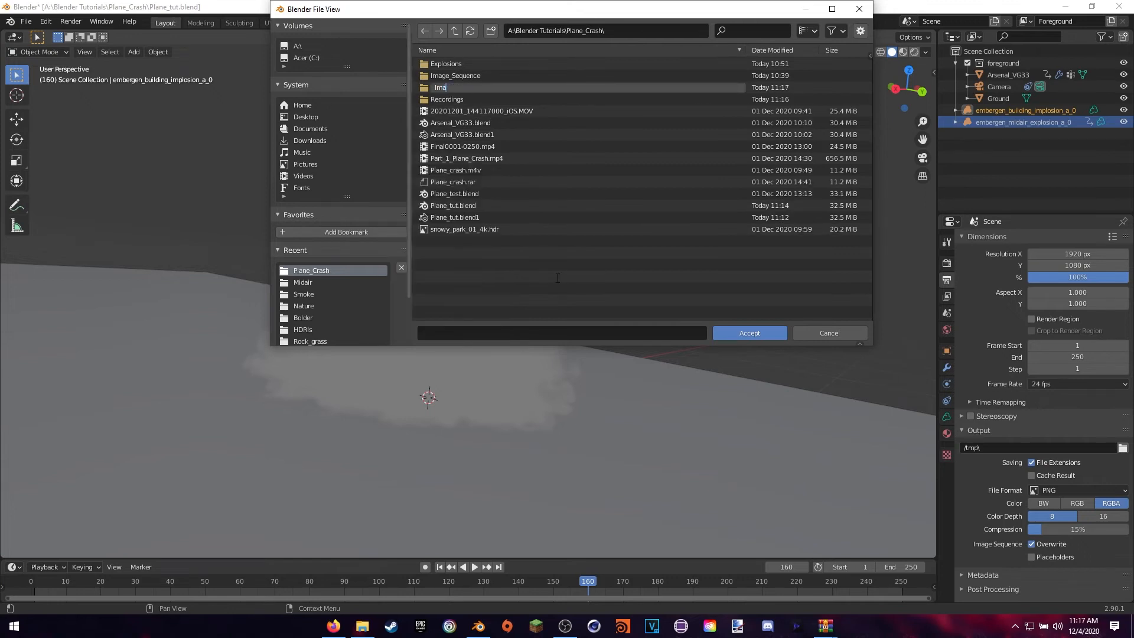
pyautogui.write('ge_Sequence_Final')
pyautogui.press('Return')
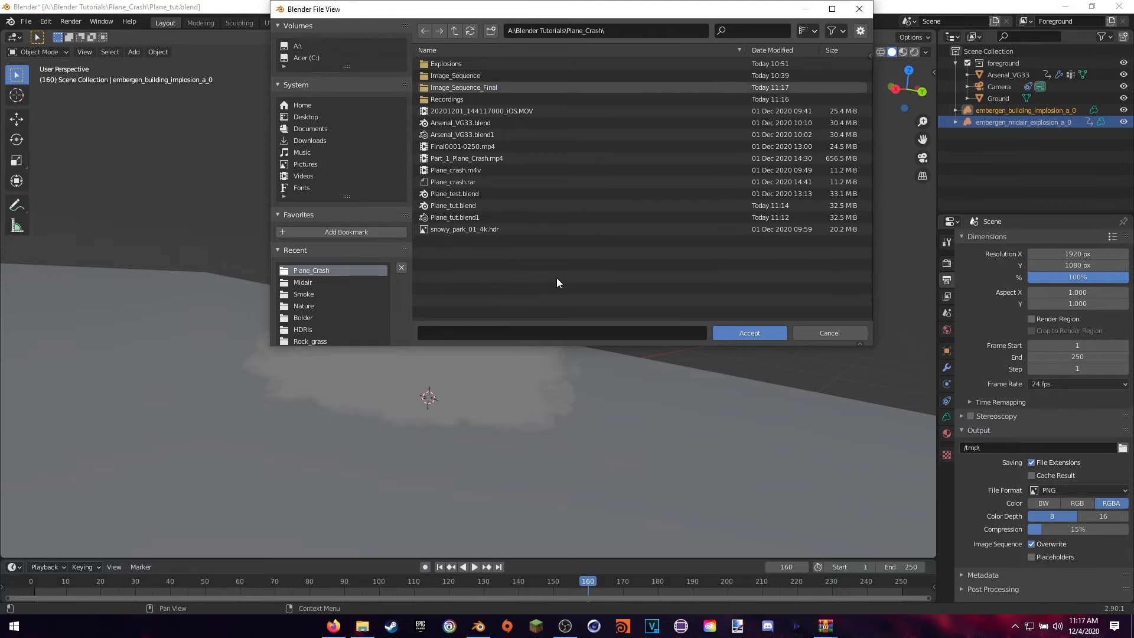
# Step: Use the Image_Sequence_Final folder as the render output path and set the PNG compression to 0%
pyautogui.doubleClick(458, 89)
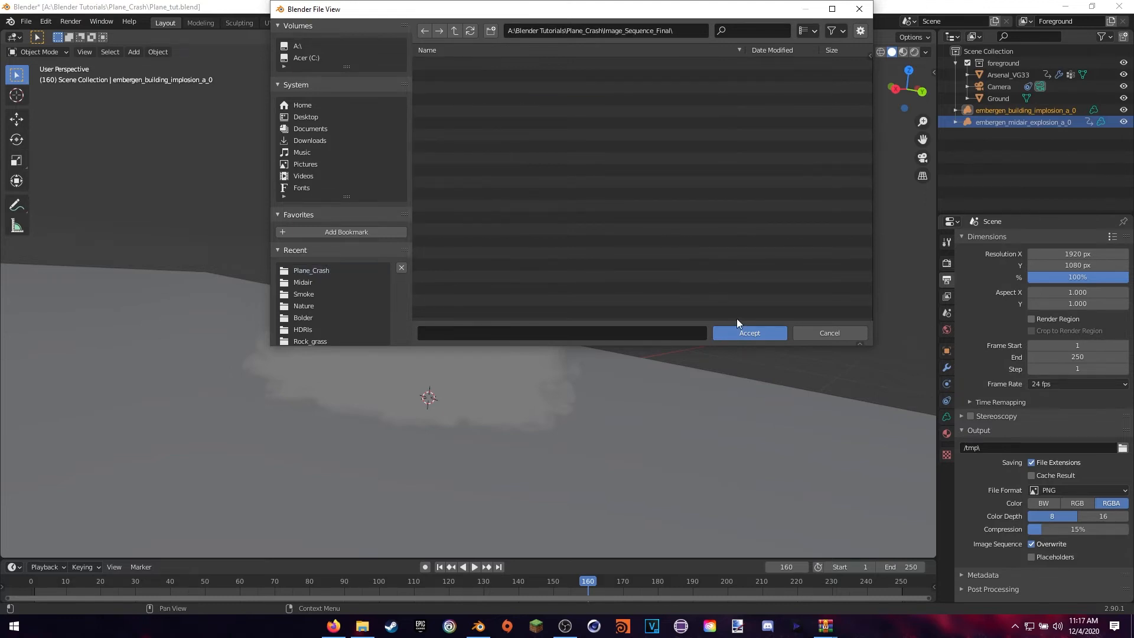
pyautogui.click(723, 332)
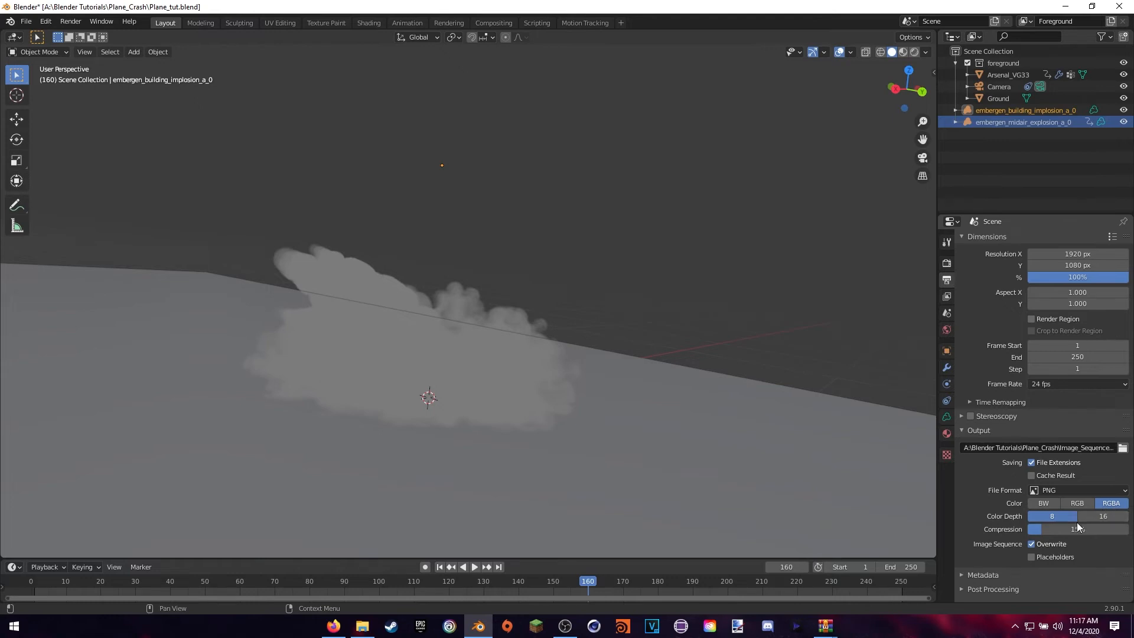
pyautogui.moveTo(1043, 529); pyautogui.dragTo(1028, 529)
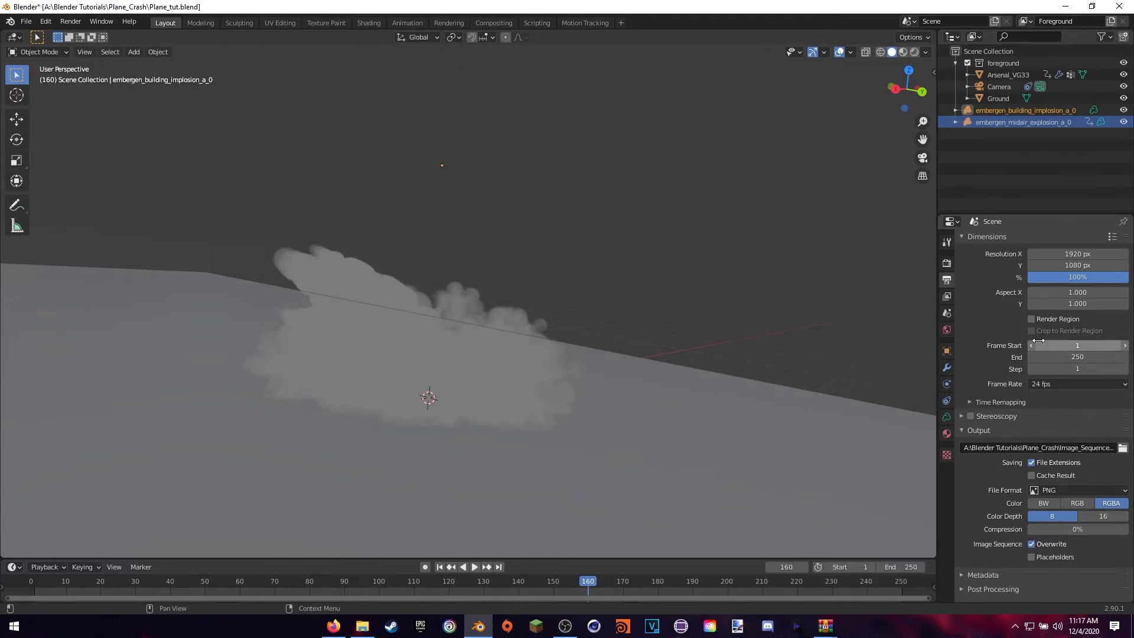
# Step: Review the Cycles sampling, denoising and light path settings and open the list of render commands
pyautogui.click(947, 263)
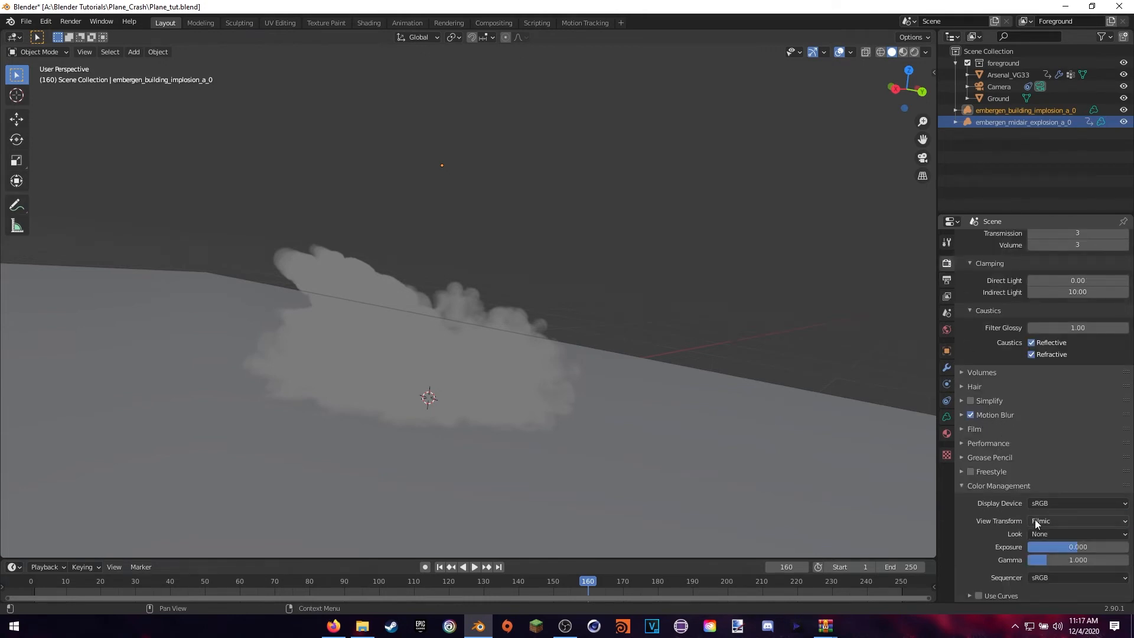
pyautogui.scroll(6, 1004, 484)
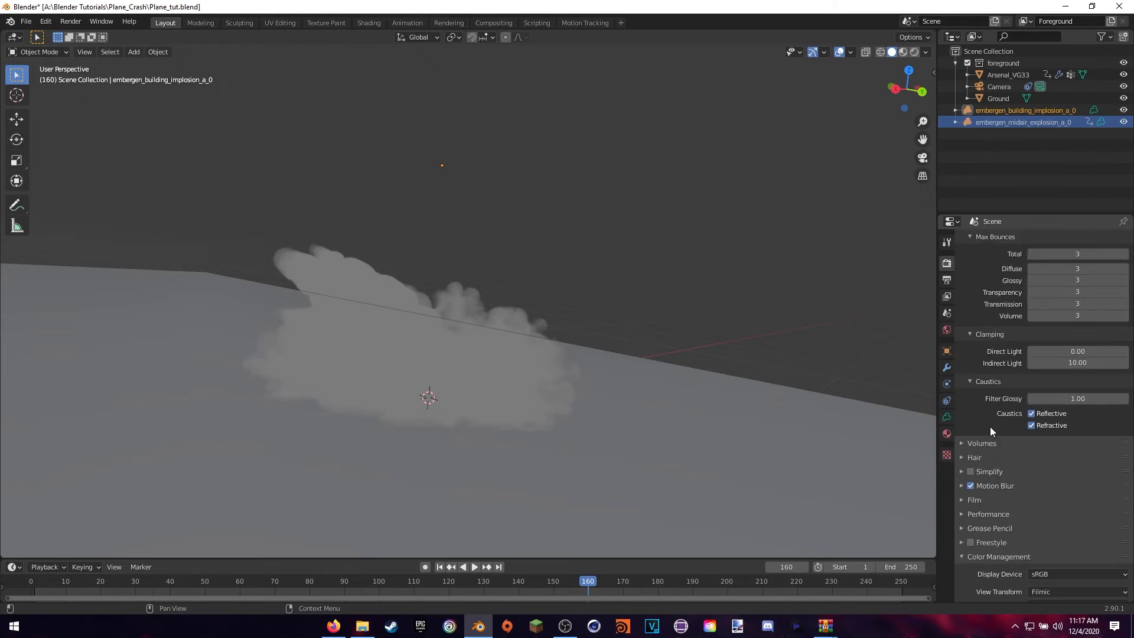
pyautogui.scroll(4, 998, 437)
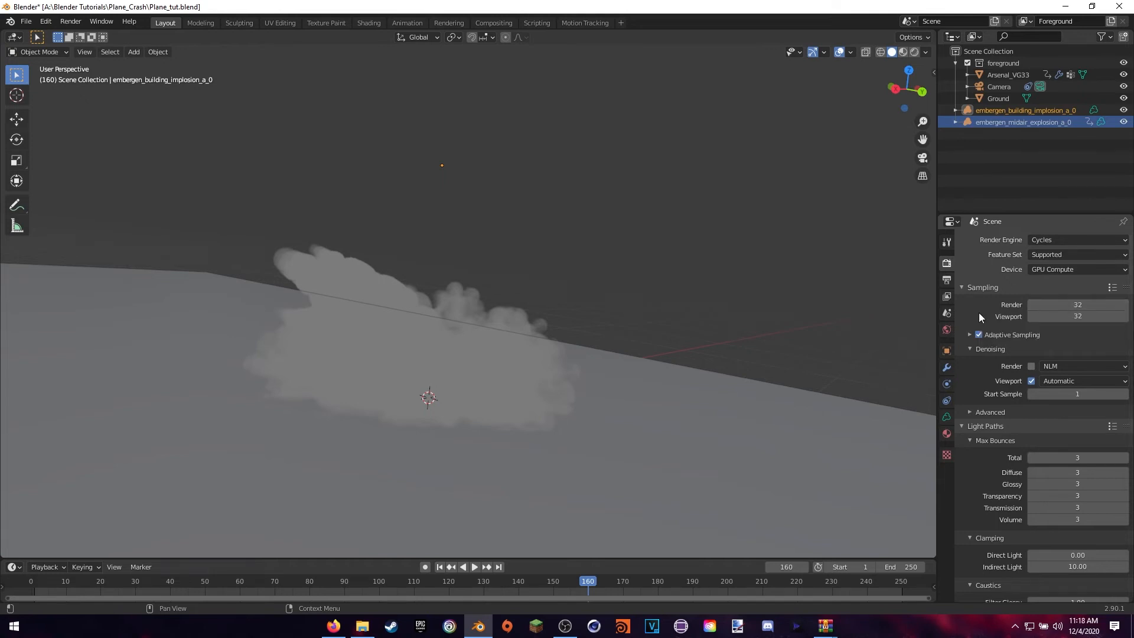
pyautogui.click(70, 22)
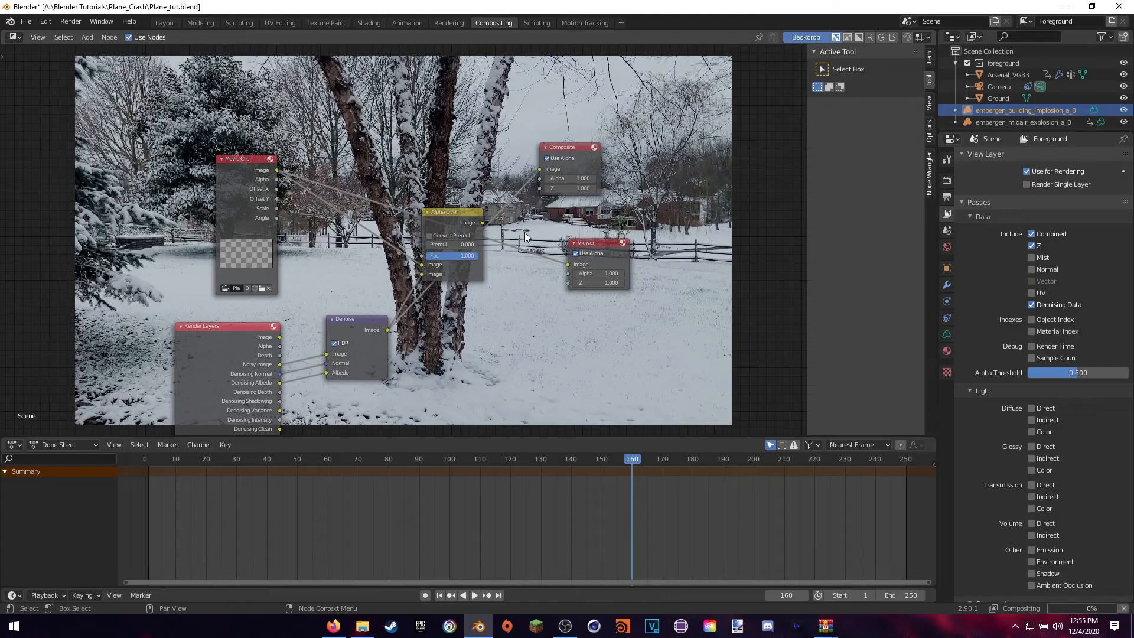
# Step: Delete the Render Layers and Denoise nodes from the compositing node tree
pyautogui.moveTo(524, 232); pyautogui.dragTo(536, 236, button='middle')
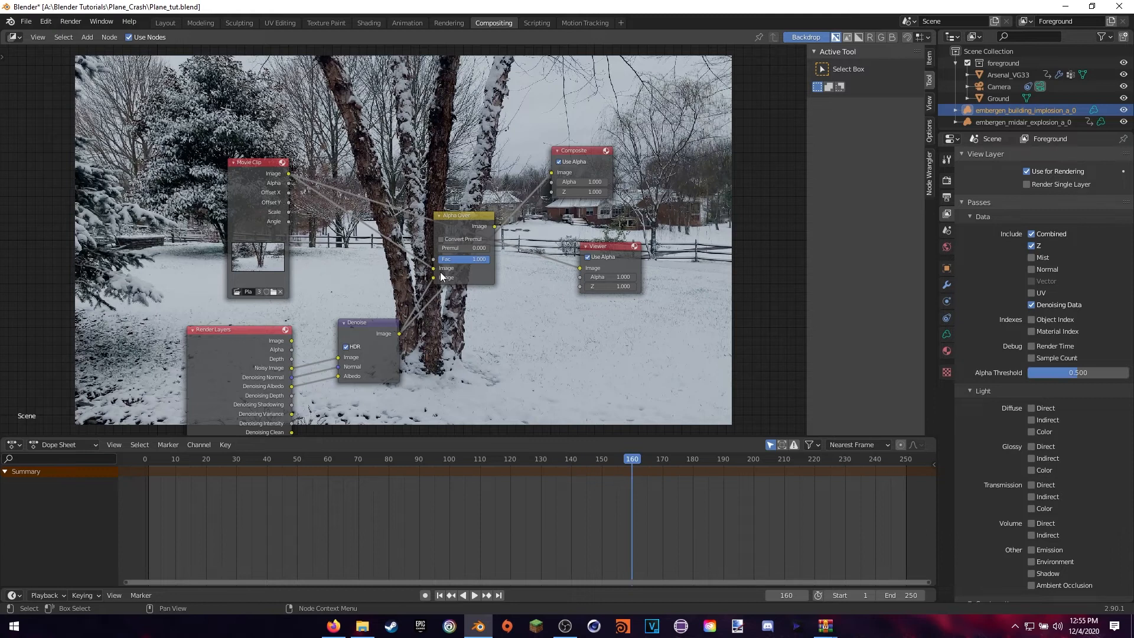
pyautogui.moveTo(455, 343); pyautogui.dragTo(476, 194, button='middle')
pyautogui.moveTo(150, 263); pyautogui.dragTo(149, 281, button='middle')
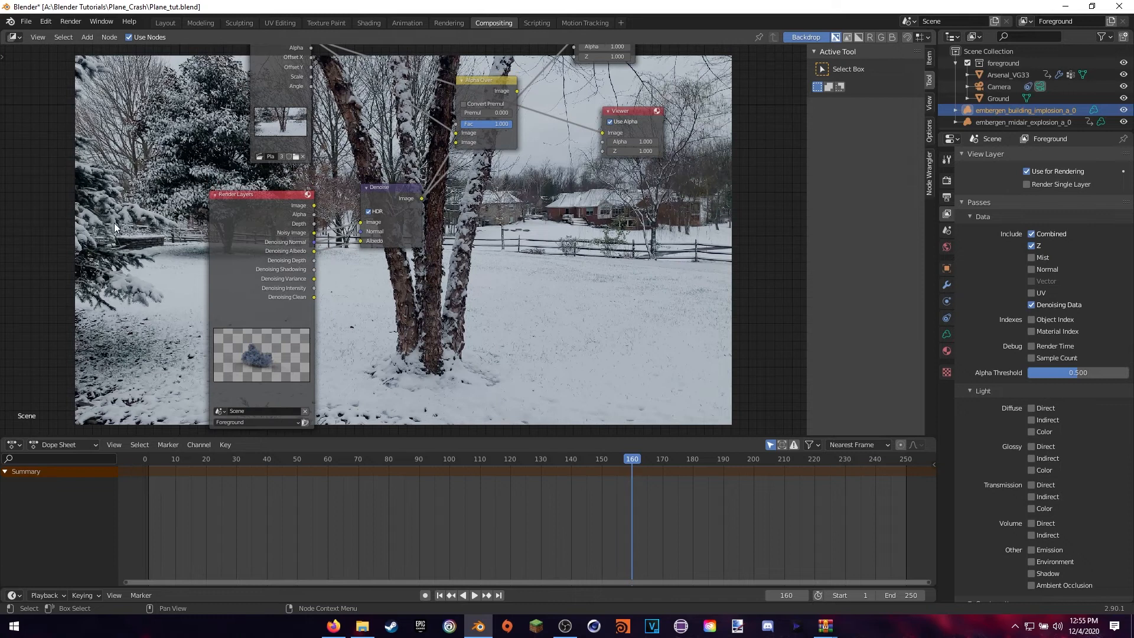
pyautogui.moveTo(114, 222); pyautogui.dragTo(429, 317)
pyautogui.press('x')
pyautogui.moveTo(362, 242); pyautogui.dragTo(372, 266, button='middle')
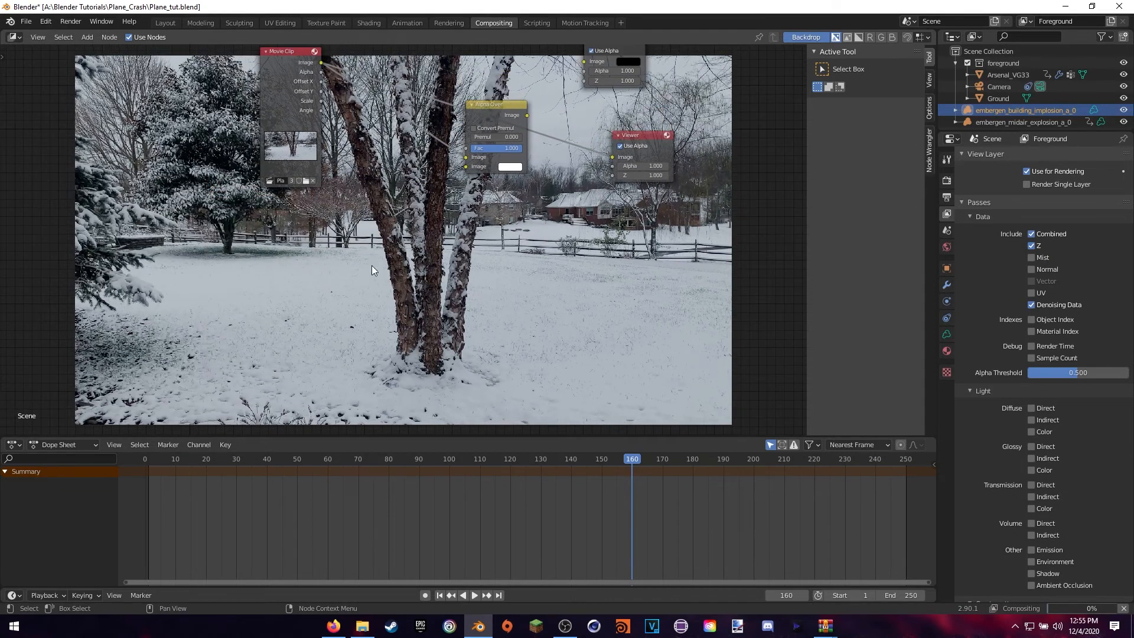
# Step: Add an Image node below the Movie Clip node in the compositor
pyautogui.hotkey('shift', 'a')
pyautogui.click(355, 253)
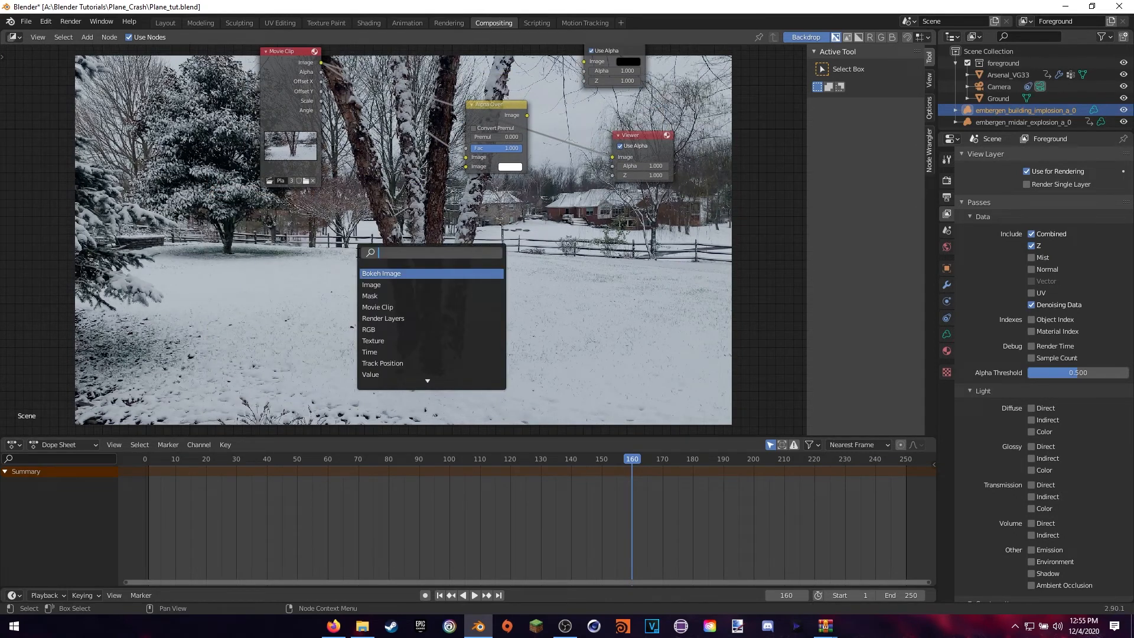
pyautogui.write('image')
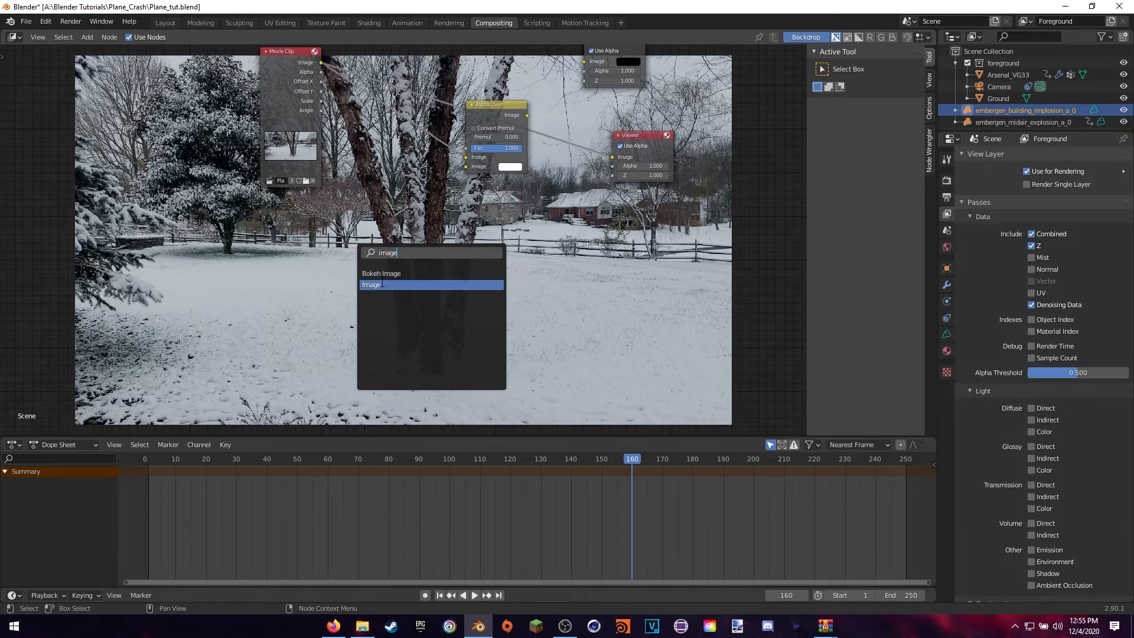
pyautogui.press('Return')
pyautogui.click(321, 249)
pyautogui.moveTo(417, 240); pyautogui.dragTo(372, 264, button='middle')
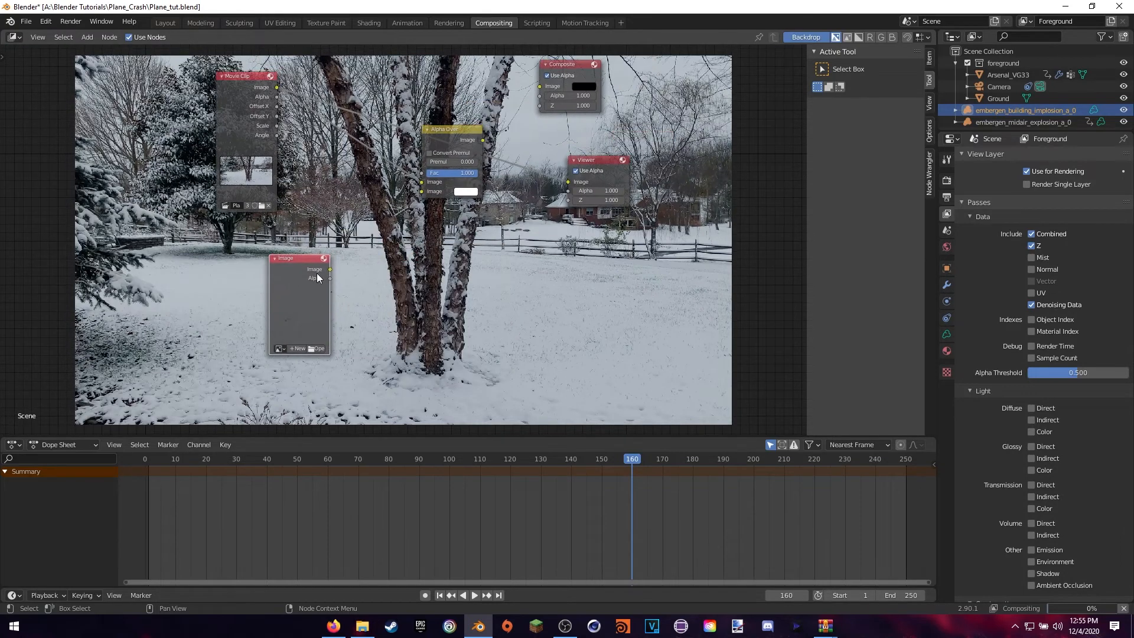
# Step: Load all PNG frames from the Image_Sequence_Final folder into the Image node as an image sequence
pyautogui.moveTo(317, 272); pyautogui.dragTo(308, 279)
pyautogui.click(311, 355)
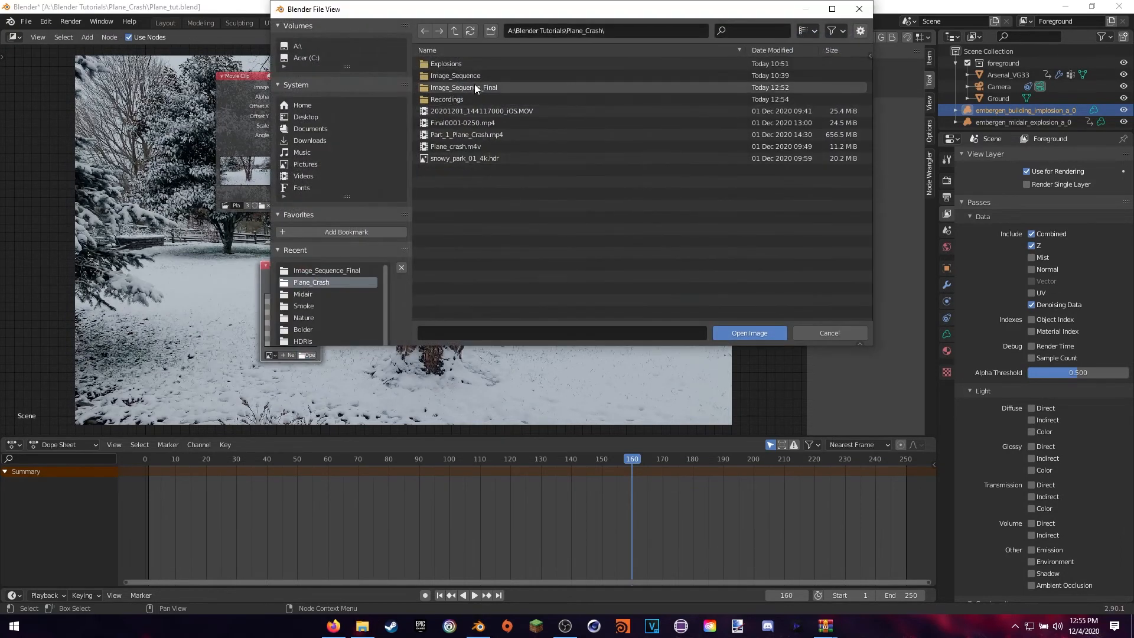
pyautogui.click(471, 88)
pyautogui.doubleClick(472, 87)
pyautogui.press('a')
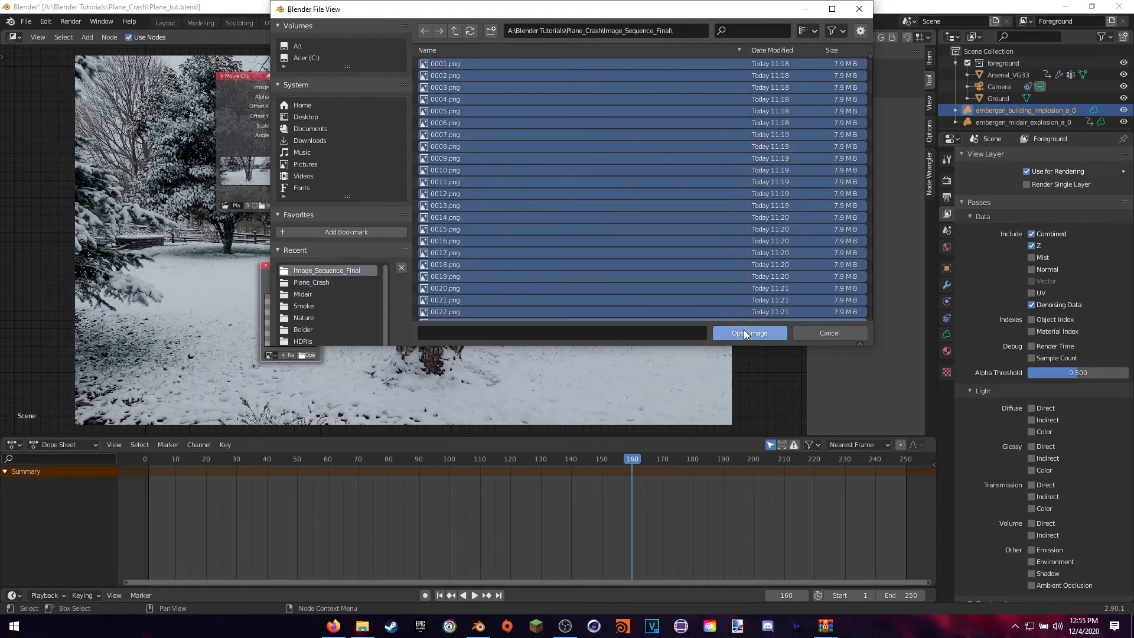
pyautogui.click(768, 333)
pyautogui.moveTo(378, 305); pyautogui.dragTo(409, 271, button='middle')
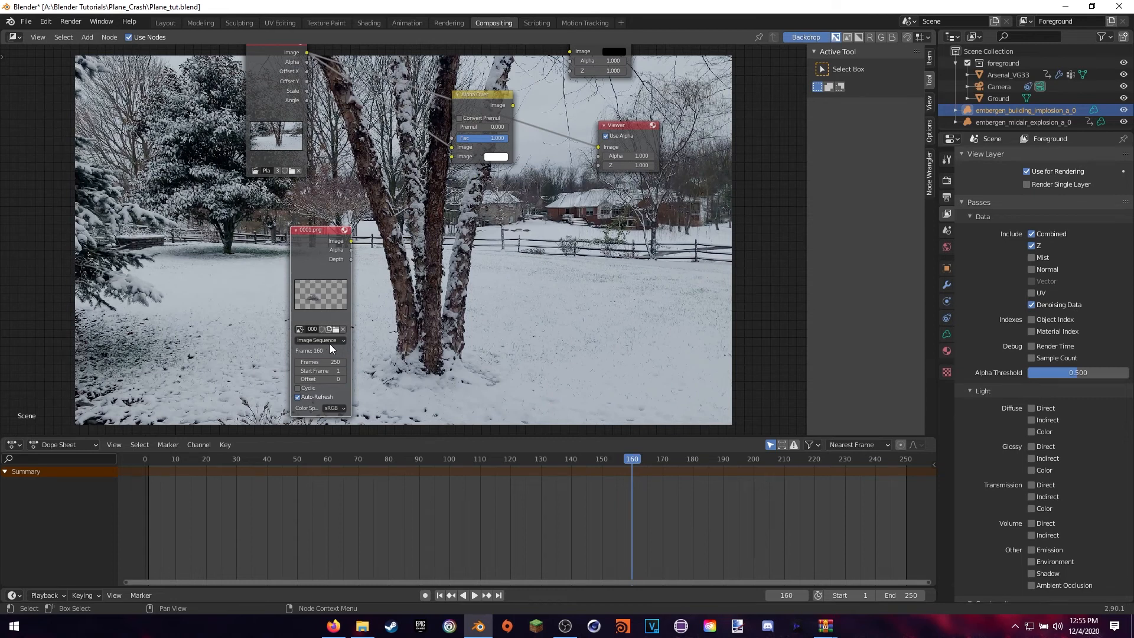
# Step: Connect the image sequence to Alpha Over's second image input and the Alpha Over output to the Composite and Viewer nodes
pyautogui.click(150, 460)
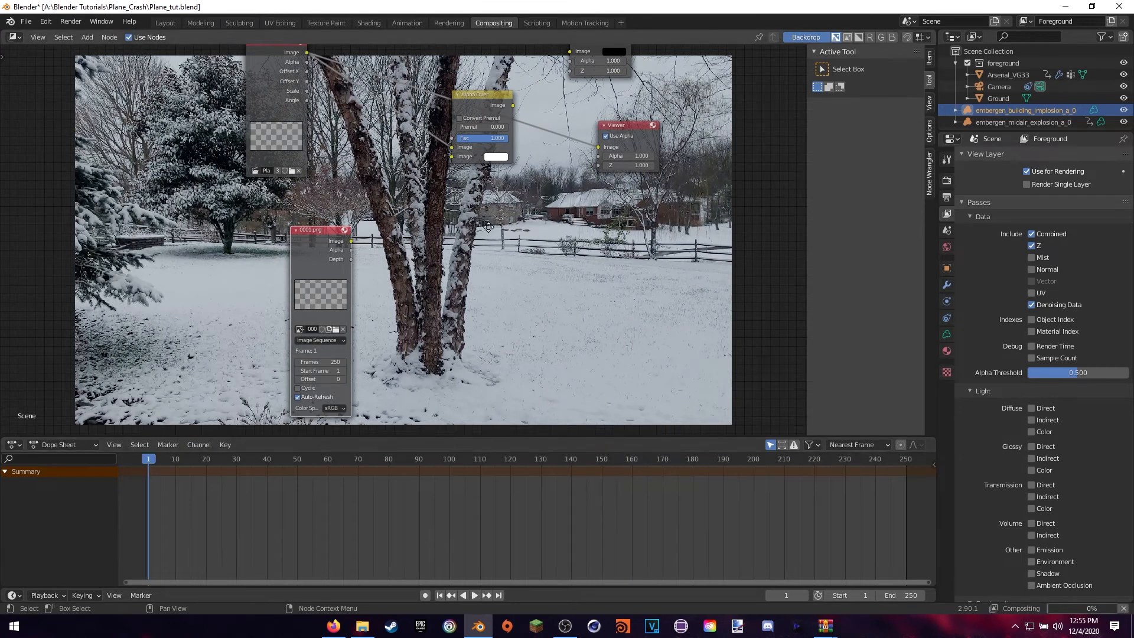
pyautogui.moveTo(488, 226); pyautogui.dragTo(425, 333, button='middle')
pyautogui.moveTo(287, 347); pyautogui.dragTo(387, 262)
pyautogui.moveTo(465, 232); pyautogui.dragTo(444, 226, button='middle')
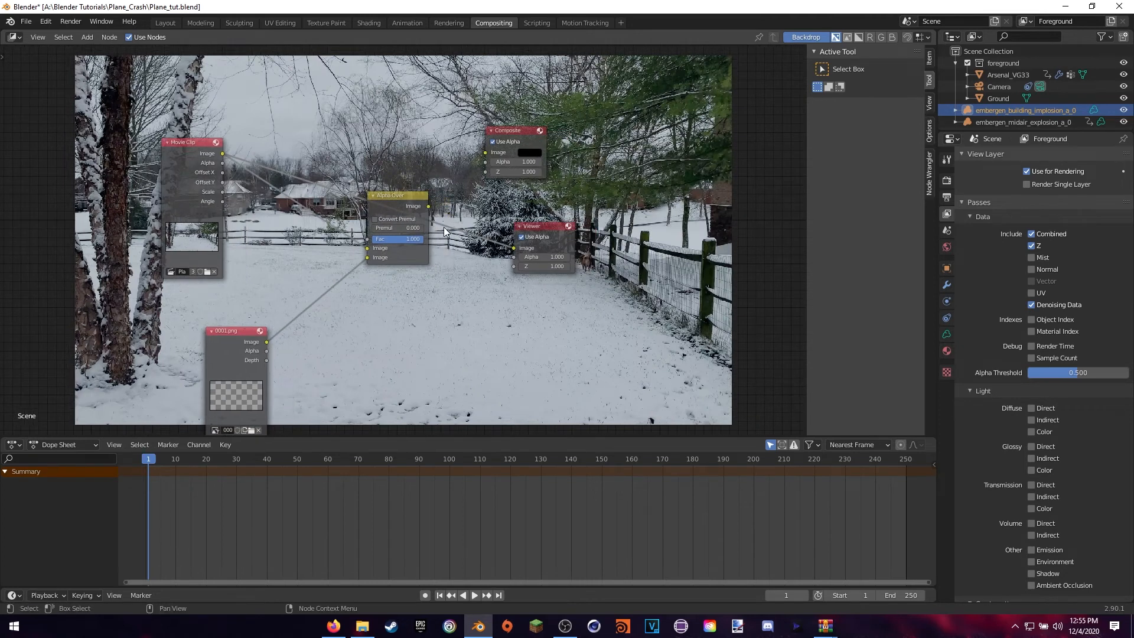
pyautogui.moveTo(428, 207); pyautogui.dragTo(485, 152)
pyautogui.keyDown('ctrl'); pyautogui.keyDown('shift'); pyautogui.click(413, 209); pyautogui.keyUp('shift'); pyautogui.keyUp('ctrl')
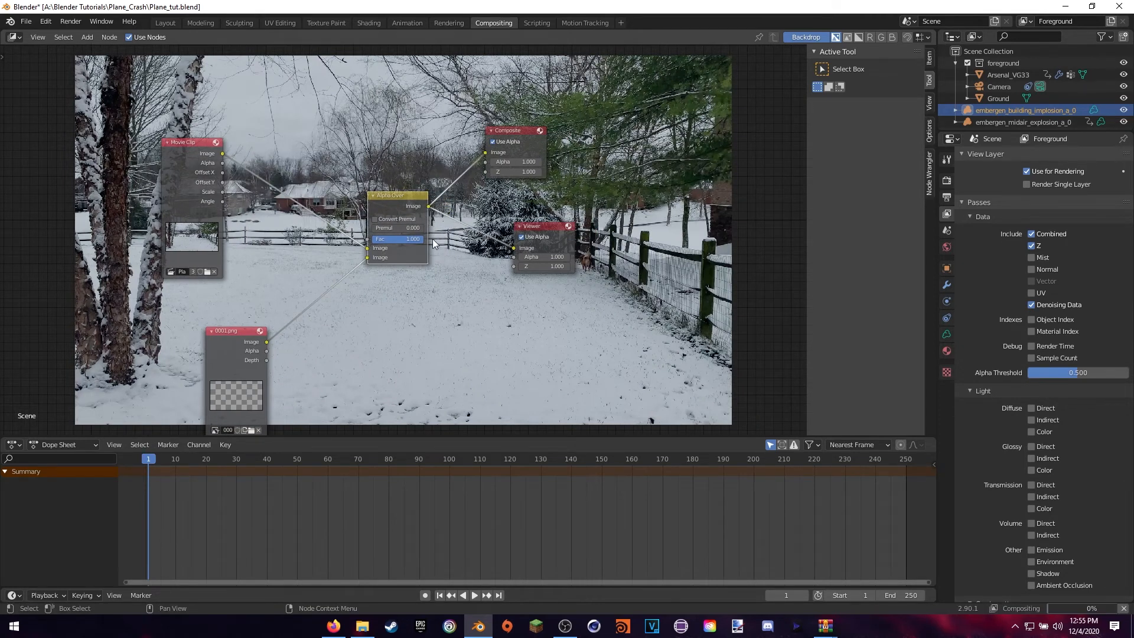
pyautogui.moveTo(423, 378); pyautogui.dragTo(463, 308, button='middle')
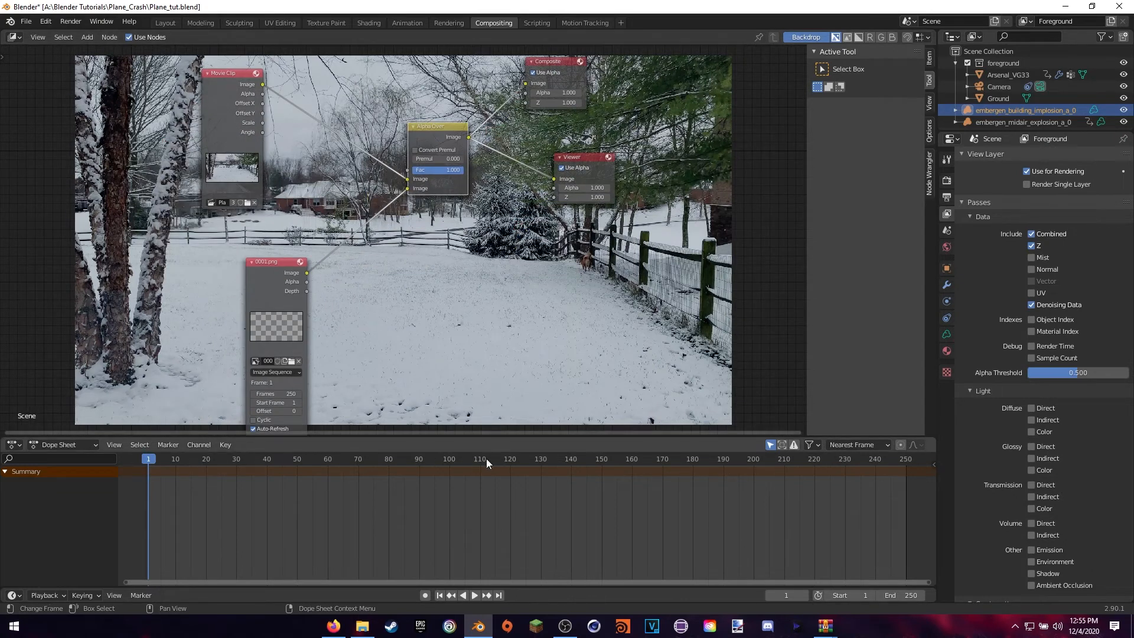
# Step: Scrub to frame 164 to check the composited explosion and move the image sequence node clear of it
pyautogui.moveTo(568, 460); pyautogui.dragTo(594, 458)
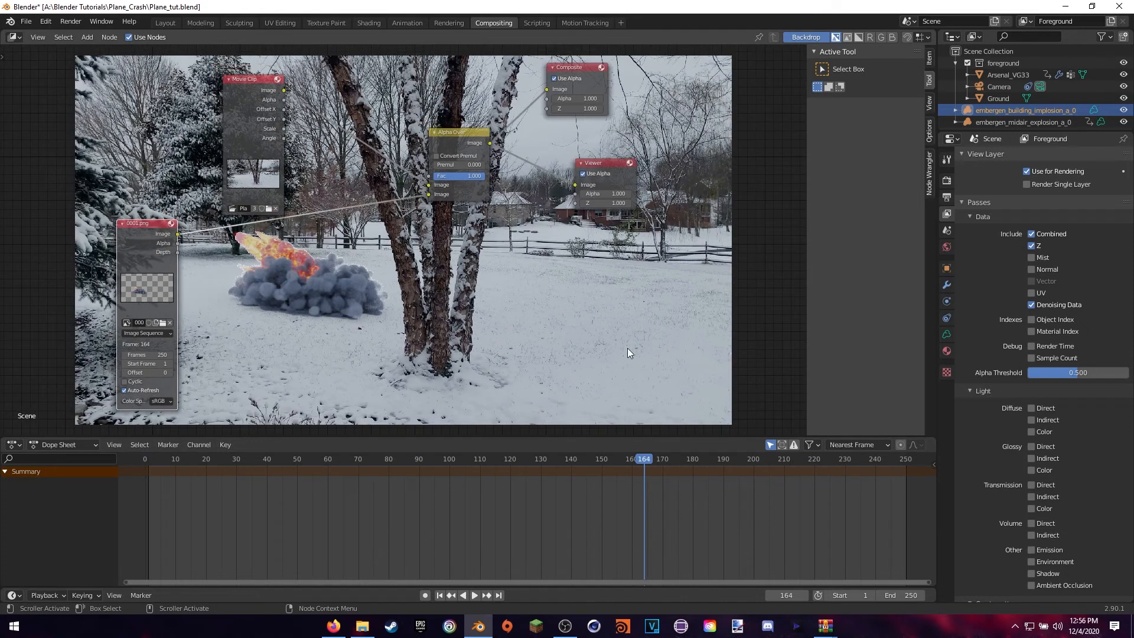
pyautogui.moveTo(155, 249); pyautogui.dragTo(202, 277)
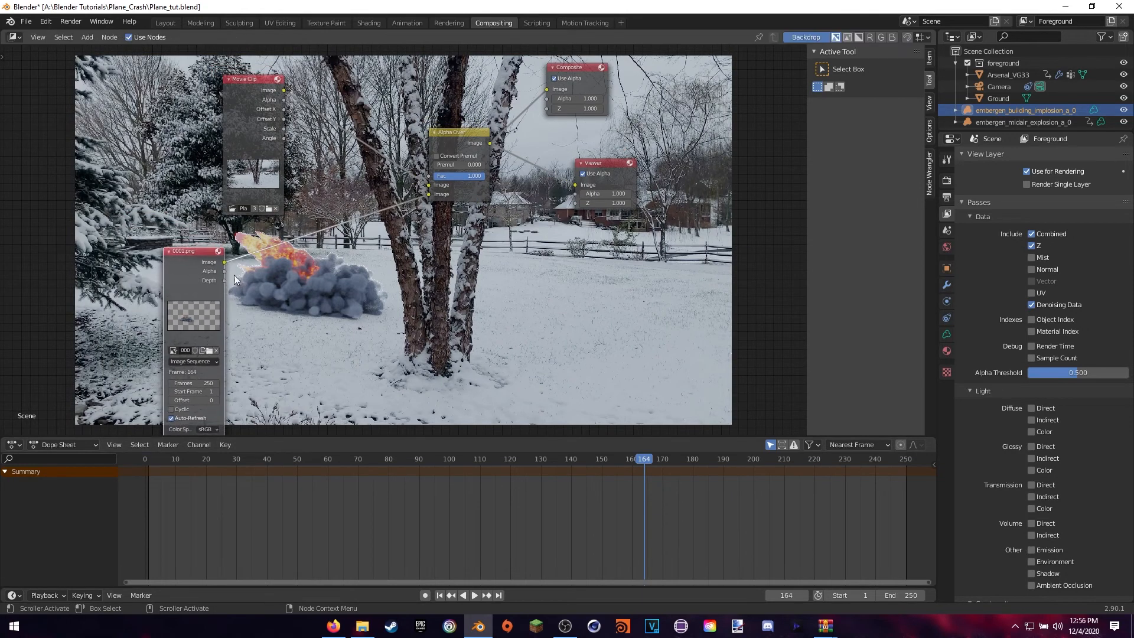
pyautogui.moveTo(322, 278)
pyautogui.mouseDown(button='middle')
pyautogui.moveTo(312, 279)
pyautogui.moveTo(315, 265)
pyautogui.mouseUp(button='middle')
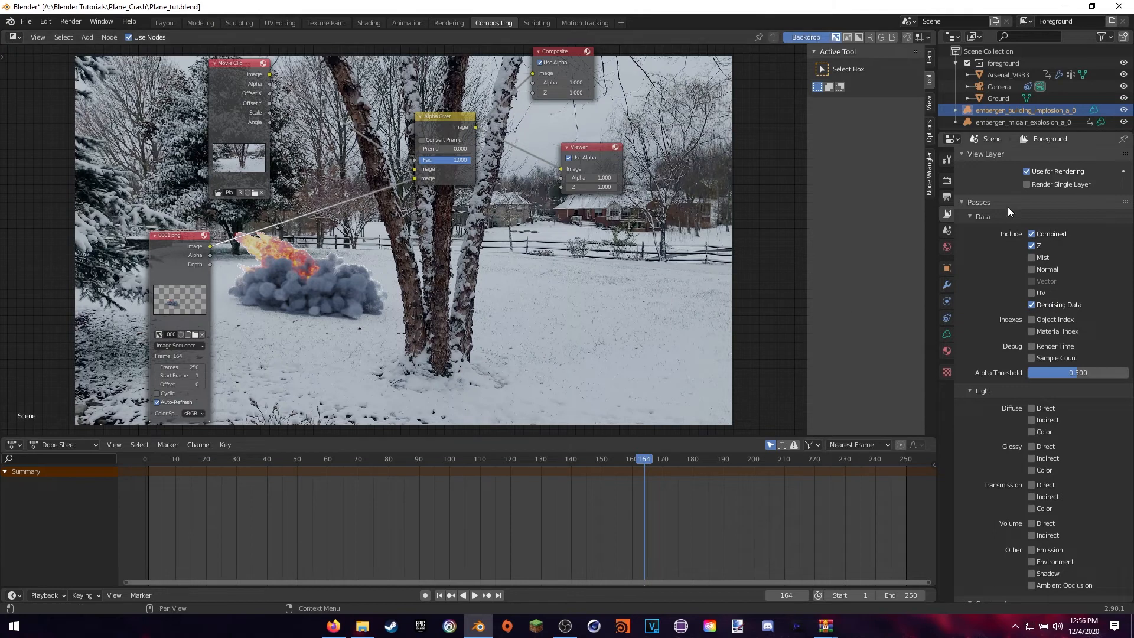
# Step: Set the scene's color management view transform to Standard
pyautogui.click(947, 180)
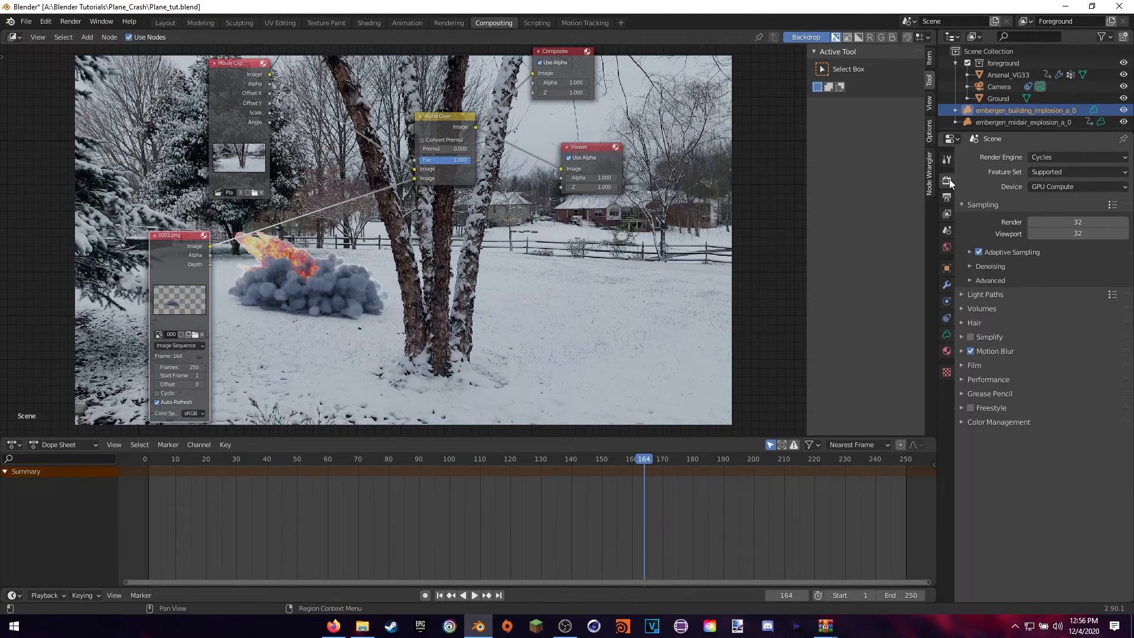
pyautogui.click(985, 421)
pyautogui.click(1035, 456)
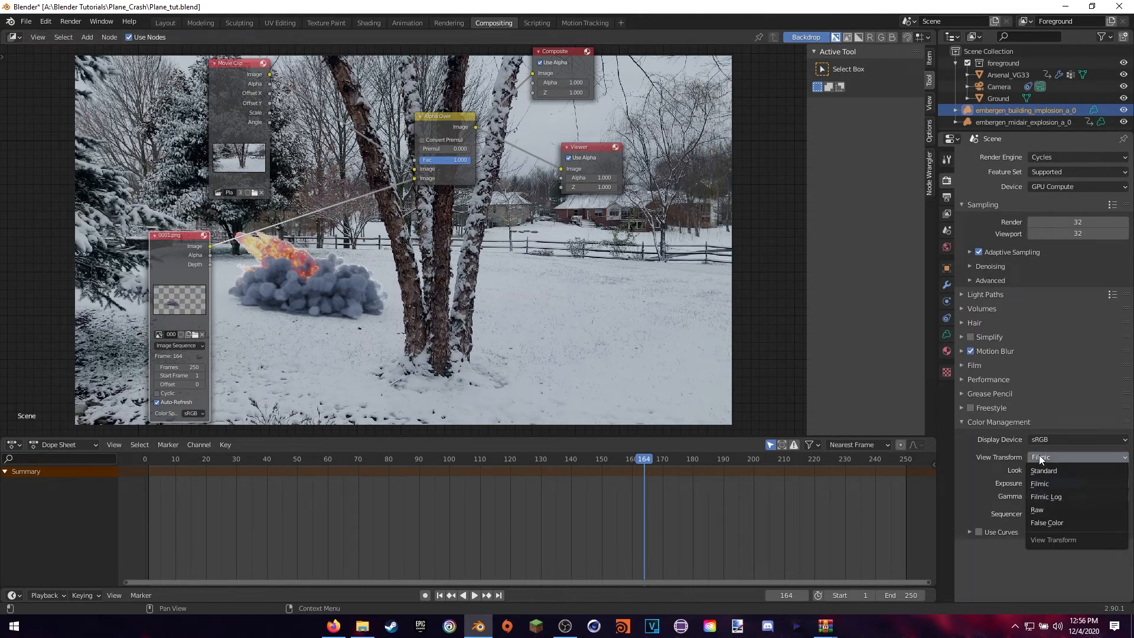
pyautogui.click(1093, 471)
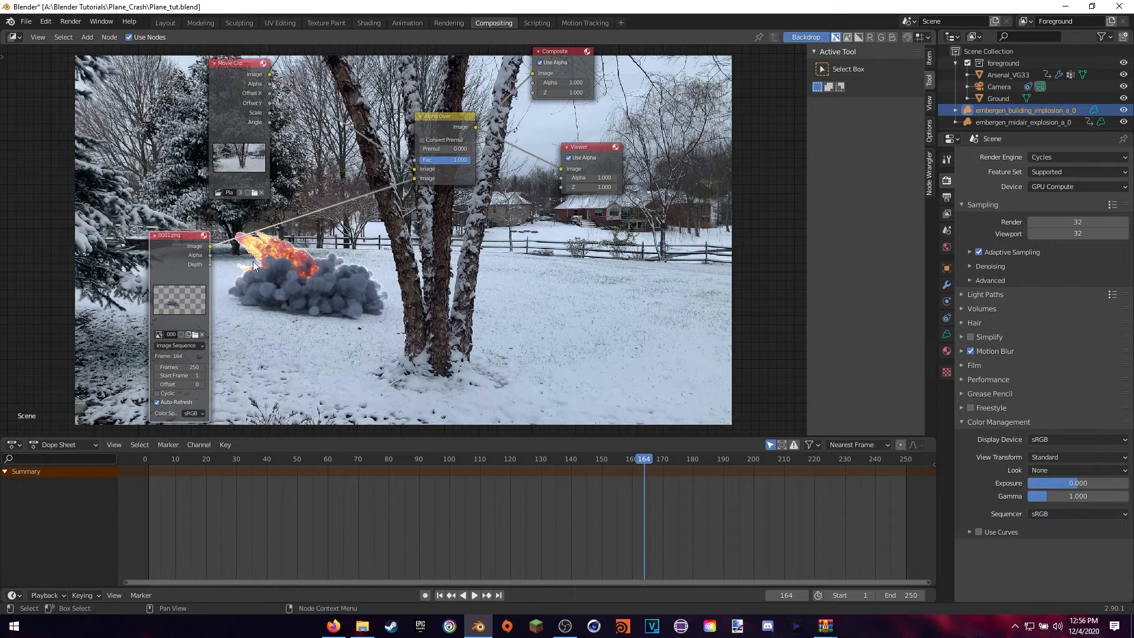
# Step: Enable Convert Premul on the Alpha Over node and save the file
pyautogui.click(422, 140)
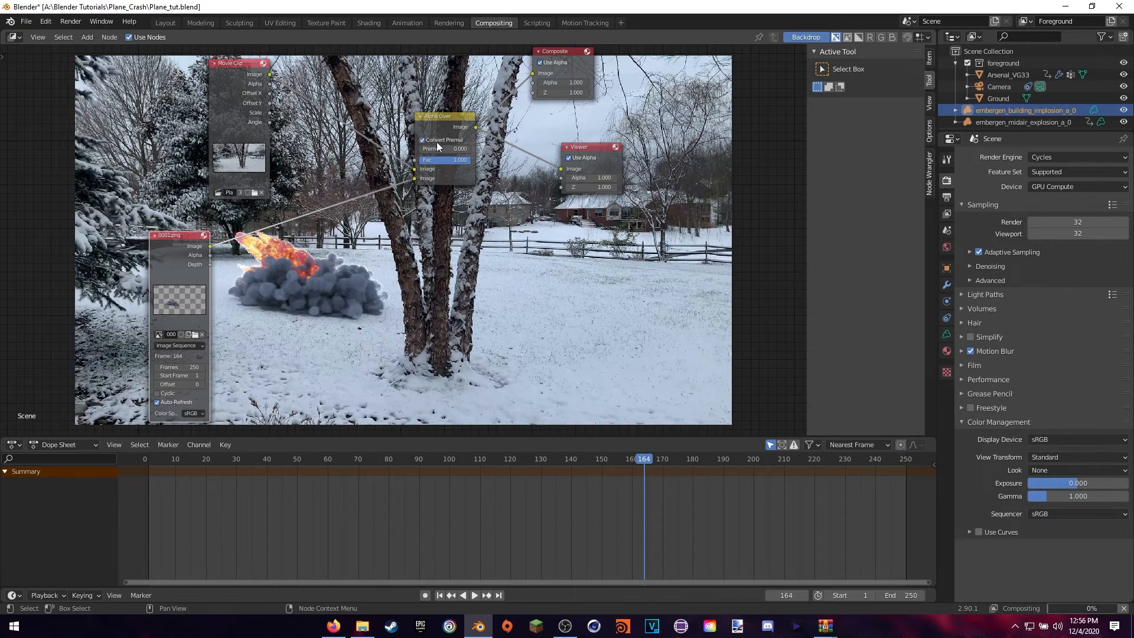
pyautogui.hotkey('ctrl', 's')
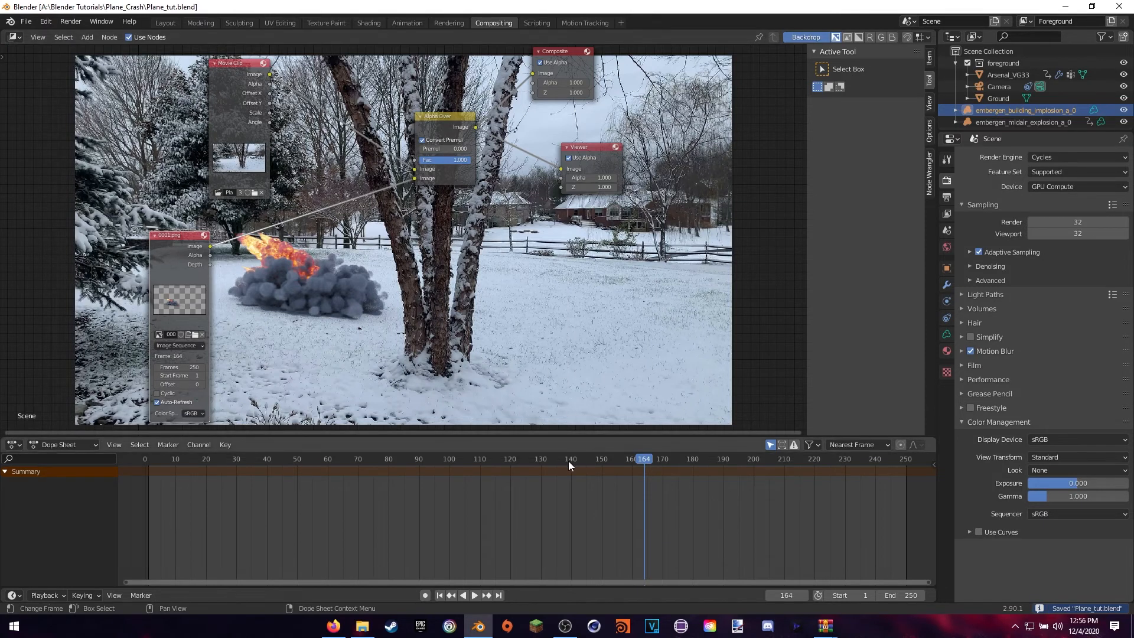
# Step: Go to frame 116 and display the Plane_crash.m4v clip in a Movie Clip Editor in the Layout workspace
pyautogui.click(526, 460)
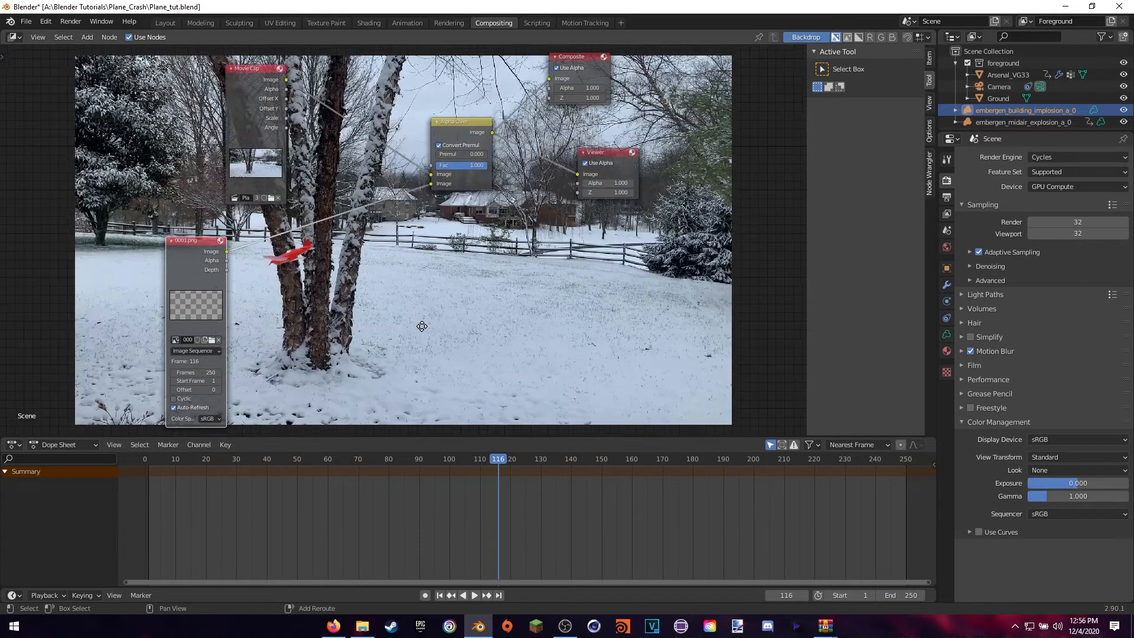
pyautogui.moveTo(436, 323); pyautogui.dragTo(416, 326, button='middle')
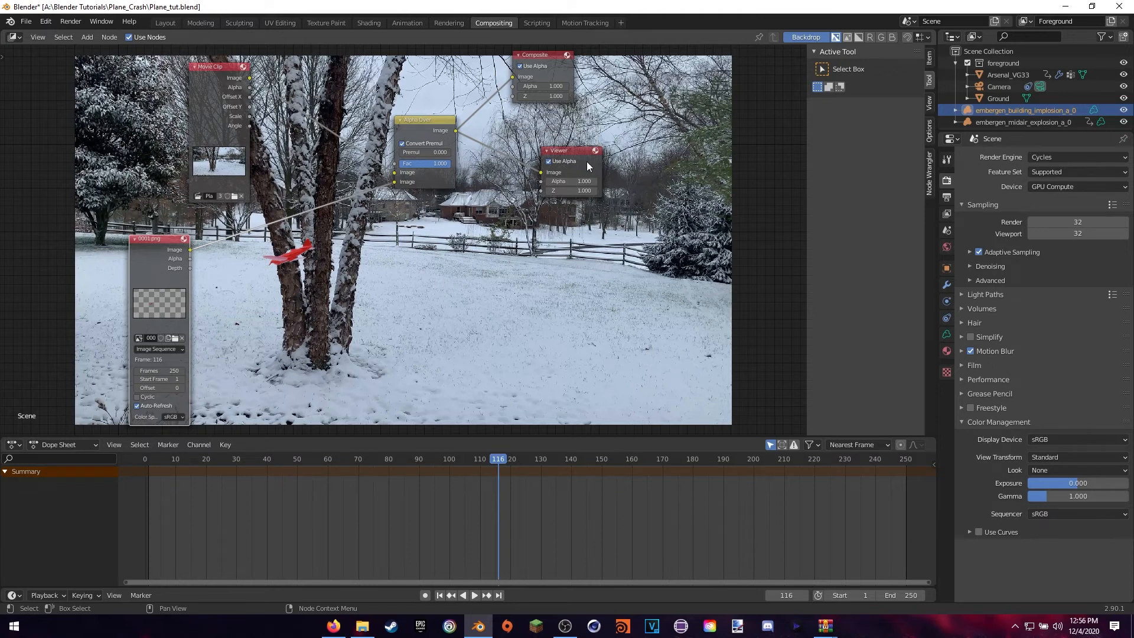
pyautogui.click(166, 23)
pyautogui.click(14, 37)
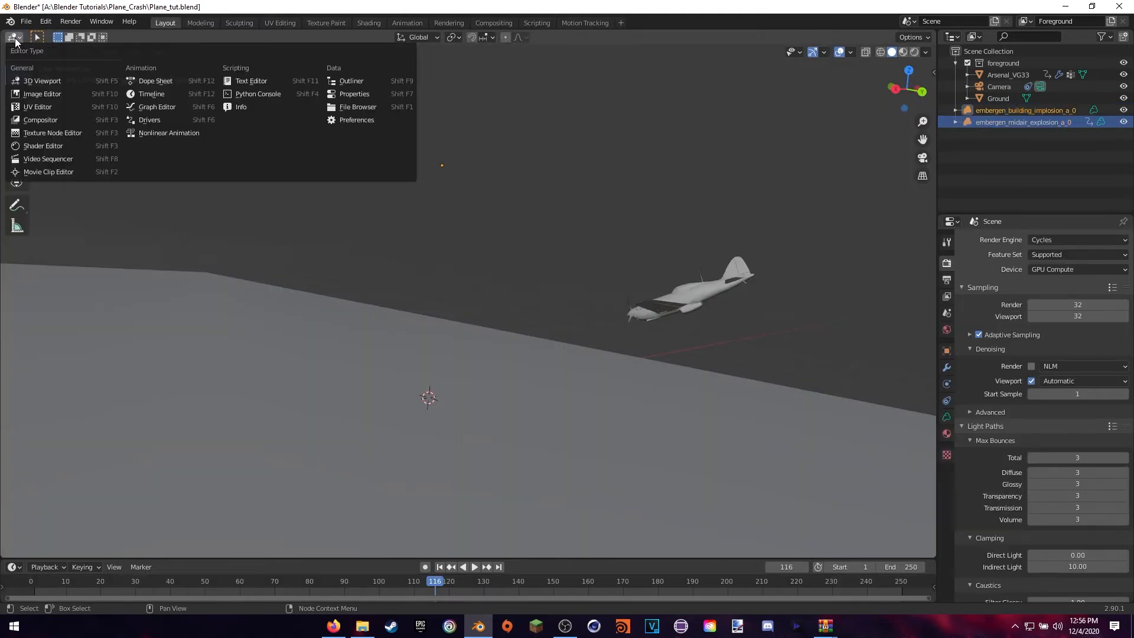
pyautogui.click(45, 172)
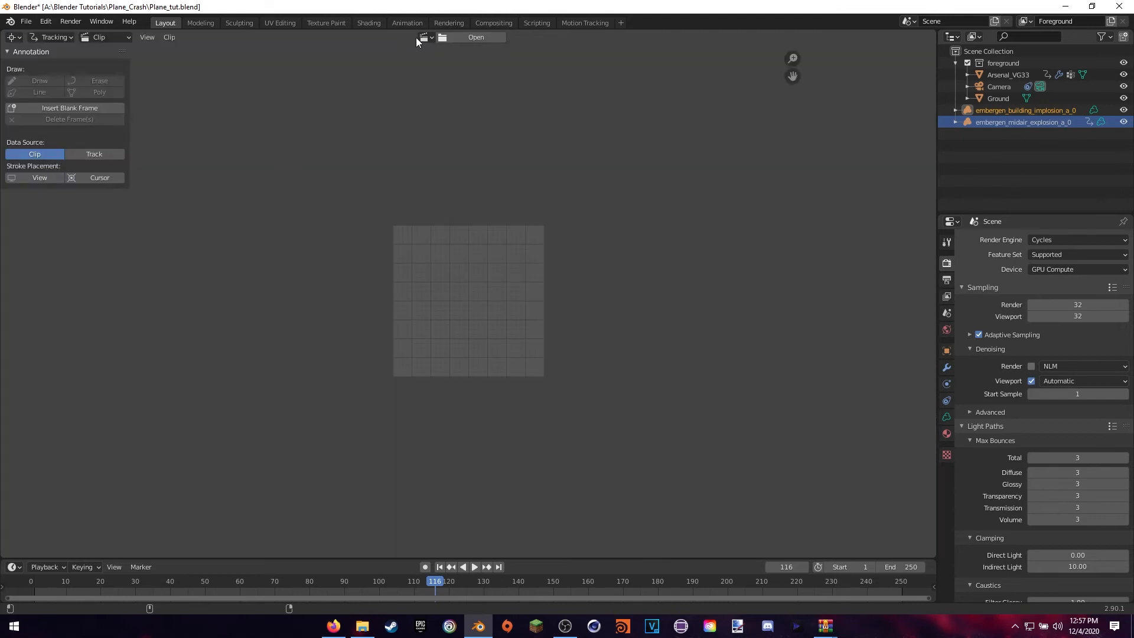
pyautogui.click(424, 37)
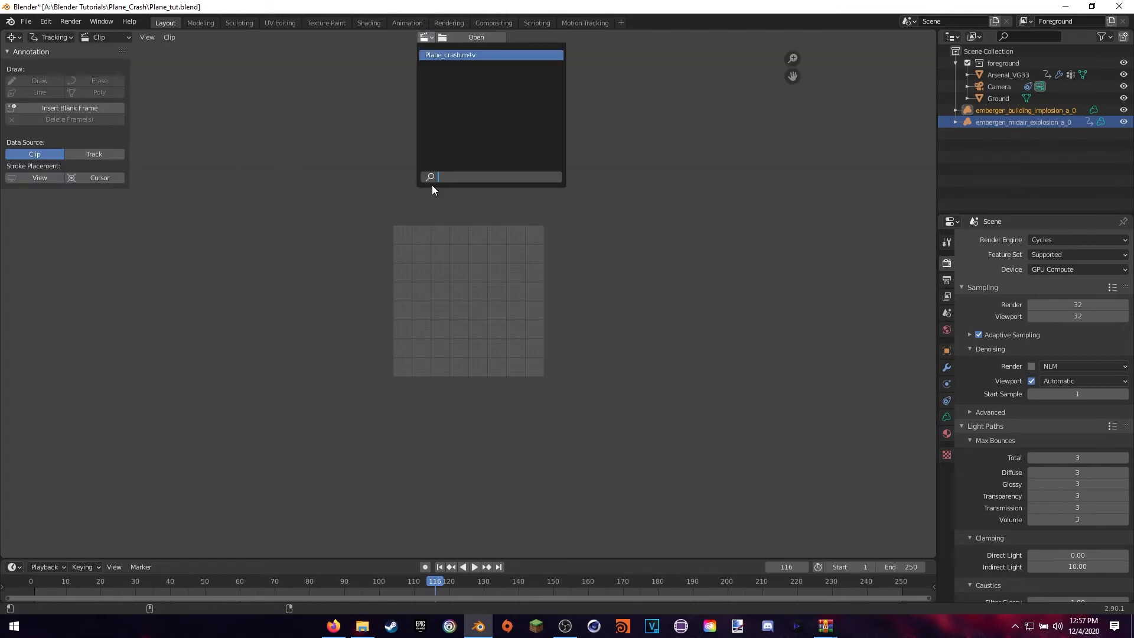
pyautogui.press('Return')
pyautogui.press('Home')
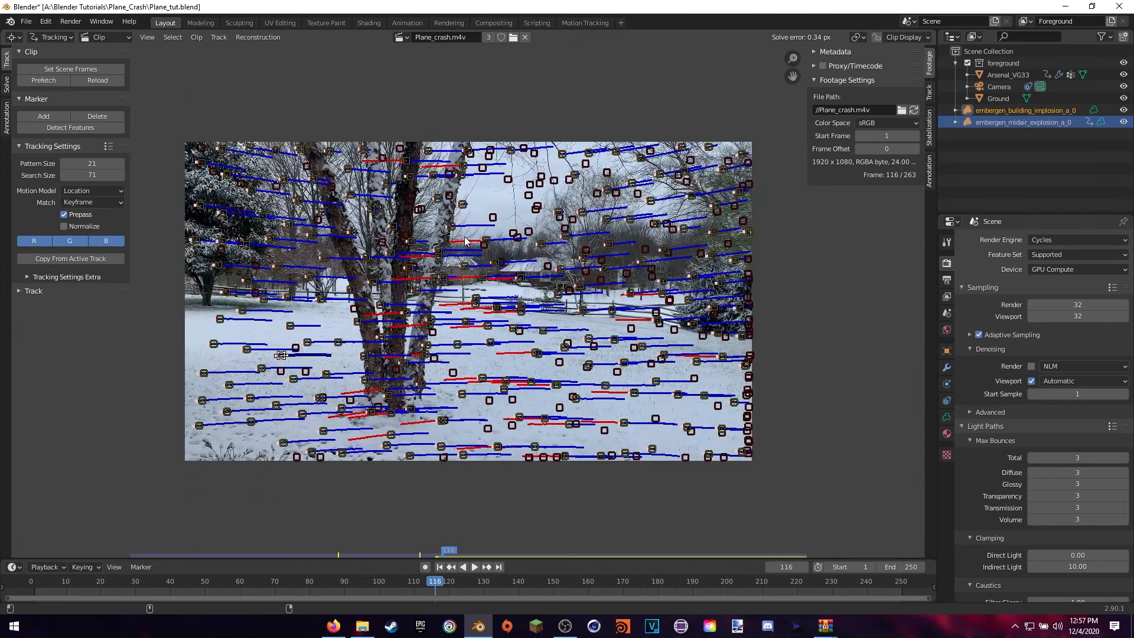
# Step: Select all tracking markers on the clip and hide them
pyautogui.scroll(1, 459, 236)
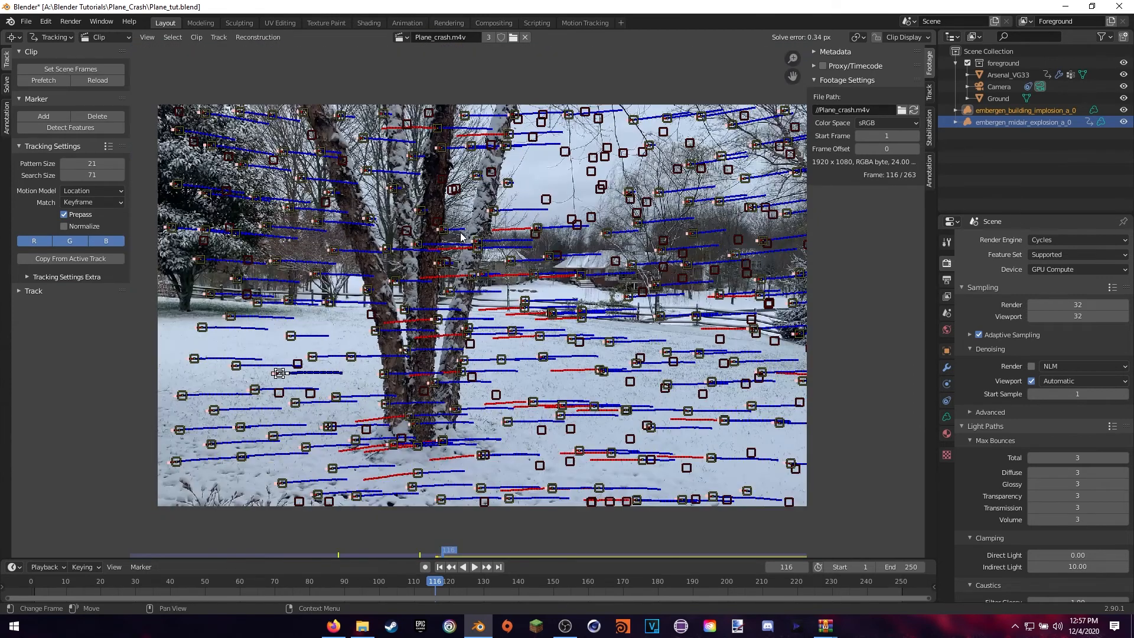
pyautogui.moveTo(539, 226); pyautogui.dragTo(531, 214, button='middle')
pyautogui.press('a')
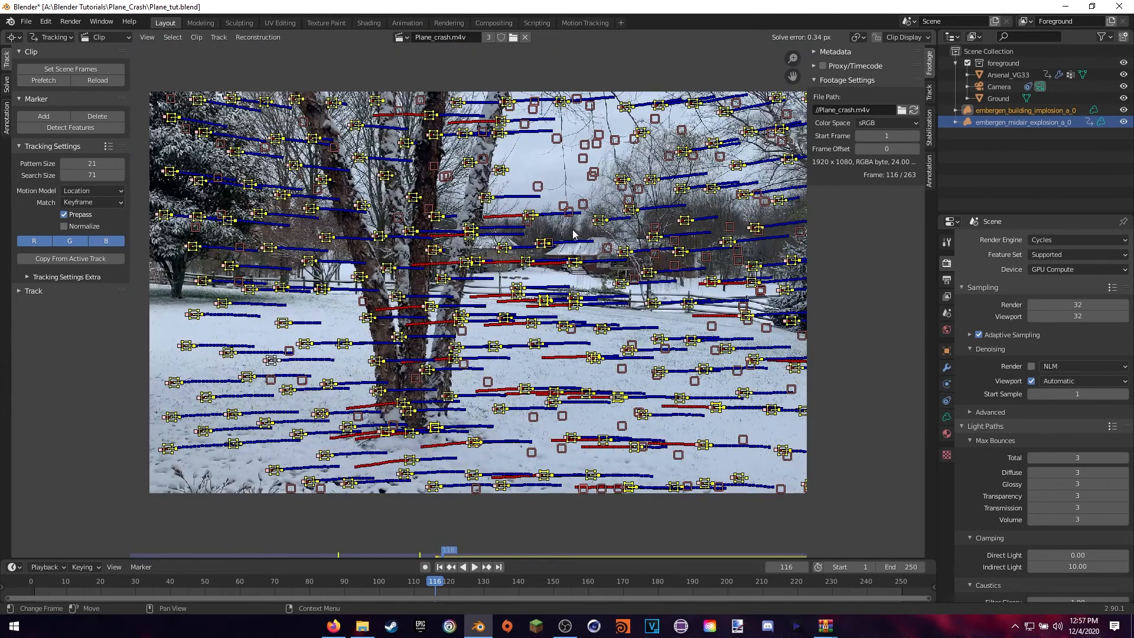
pyautogui.press('h')
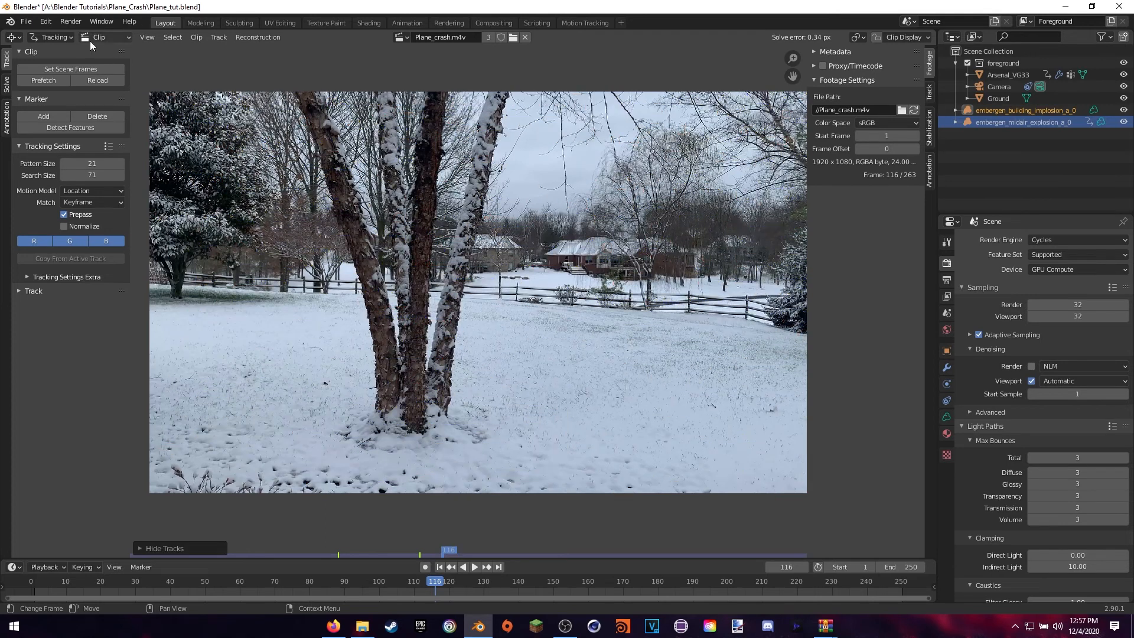
# Step: Switch the Movie Clip Editor from Tracking to Mask mode
pyautogui.click(56, 37)
pyautogui.click(50, 61)
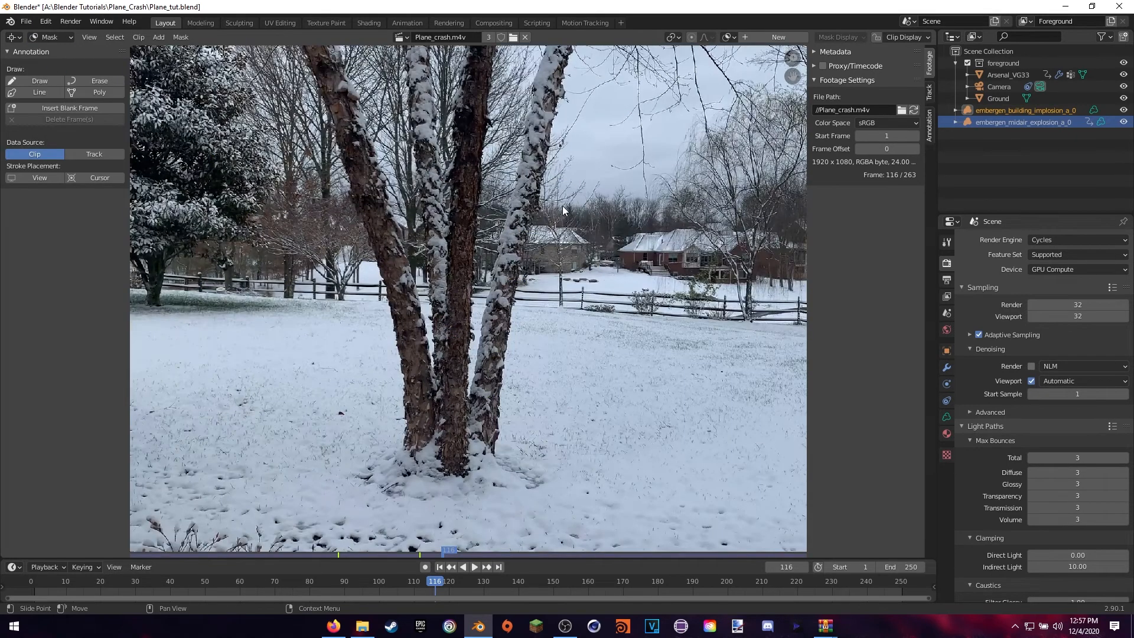
pyautogui.scroll(1, 338, 111)
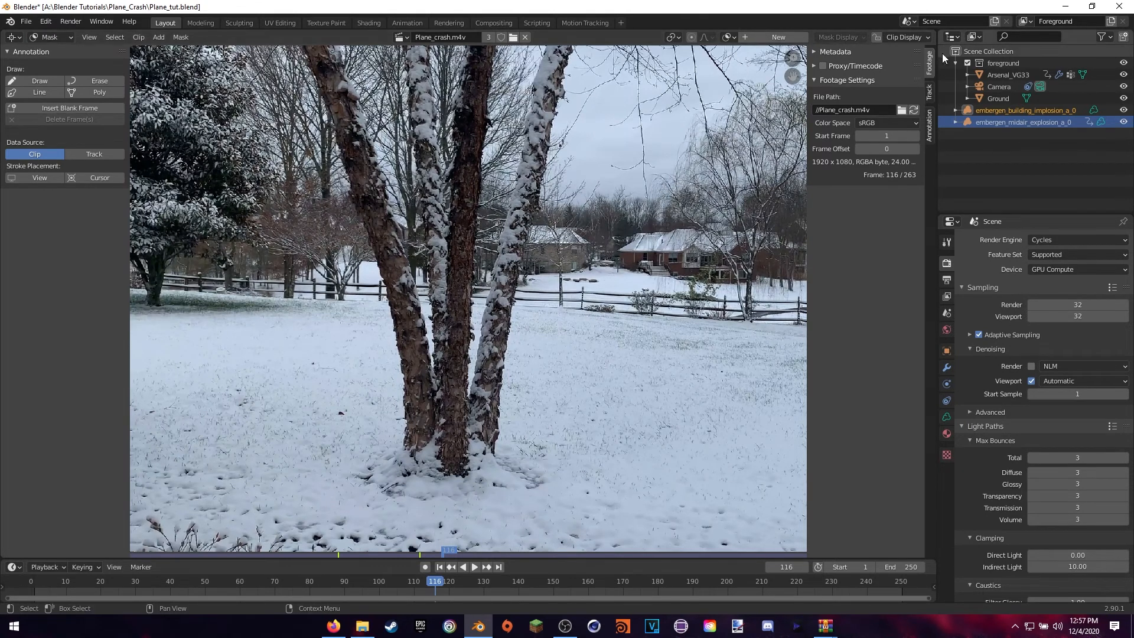
# Step: Split the clip editor and show a 3D Viewport with the camera view beside it
pyautogui.moveTo(935, 28); pyautogui.dragTo(482, 89)
pyautogui.click(499, 36)
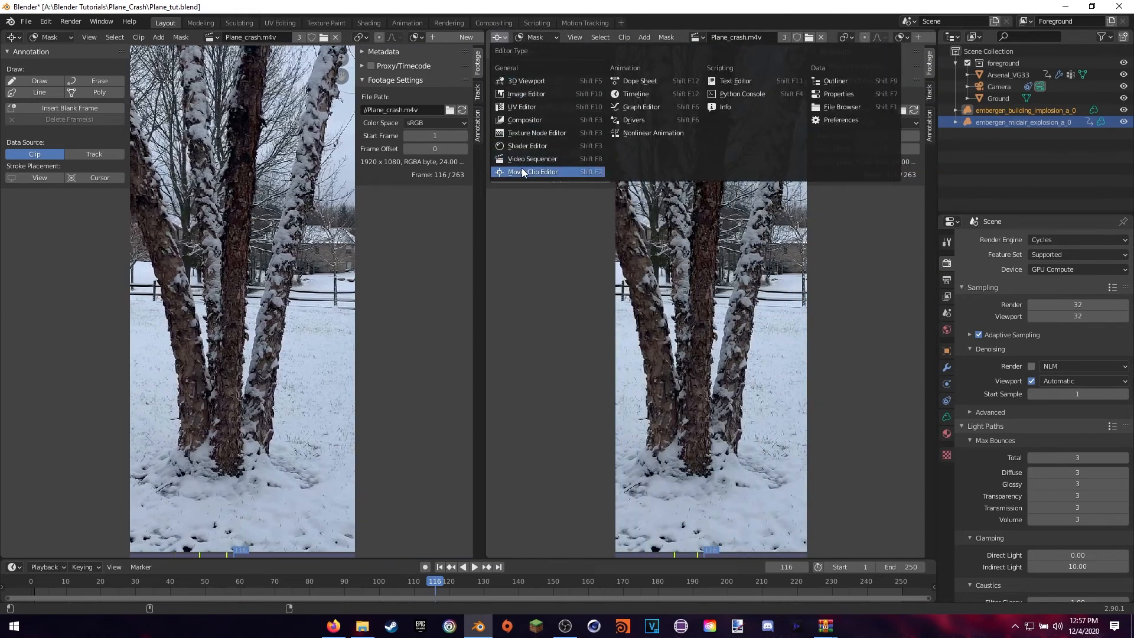
pyautogui.click(535, 80)
pyautogui.scroll(-6, 727, 280)
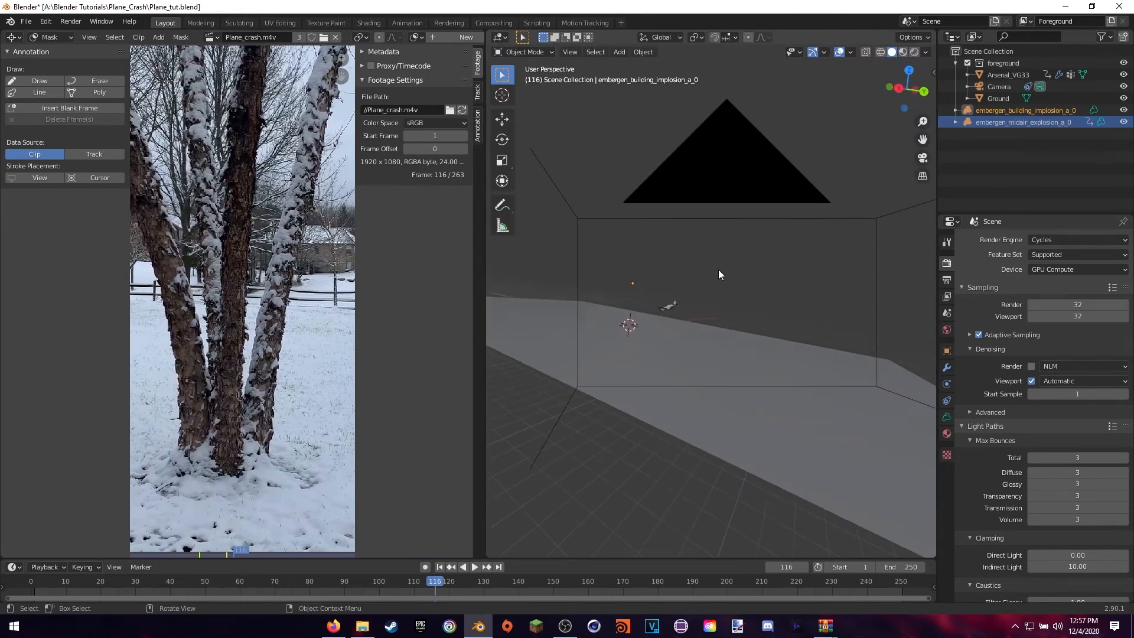
pyautogui.press('KP_0')
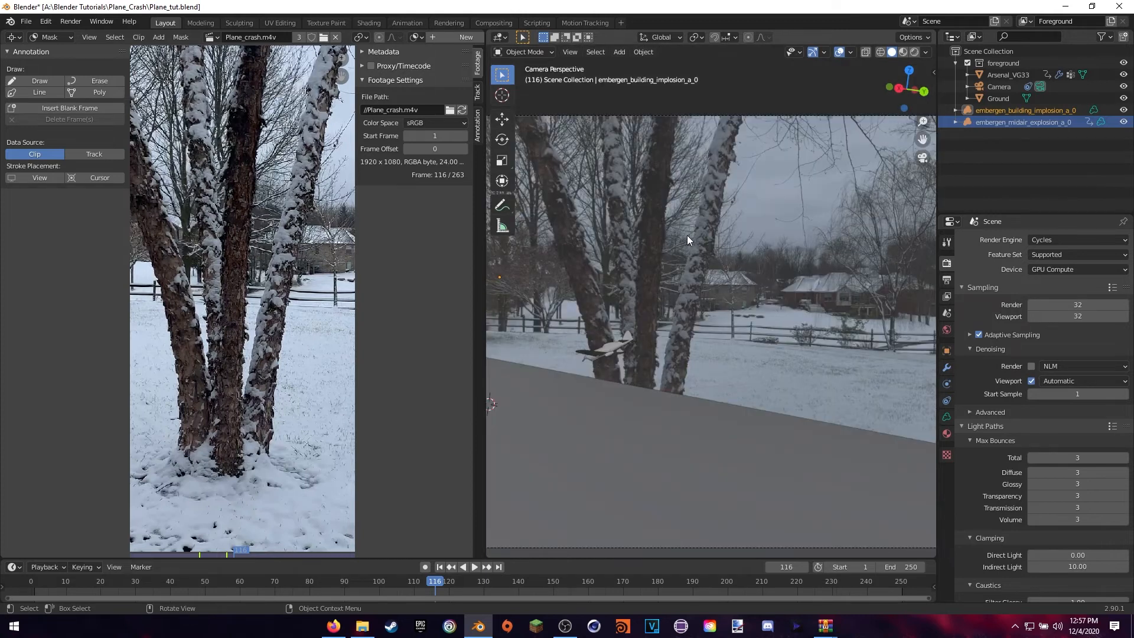
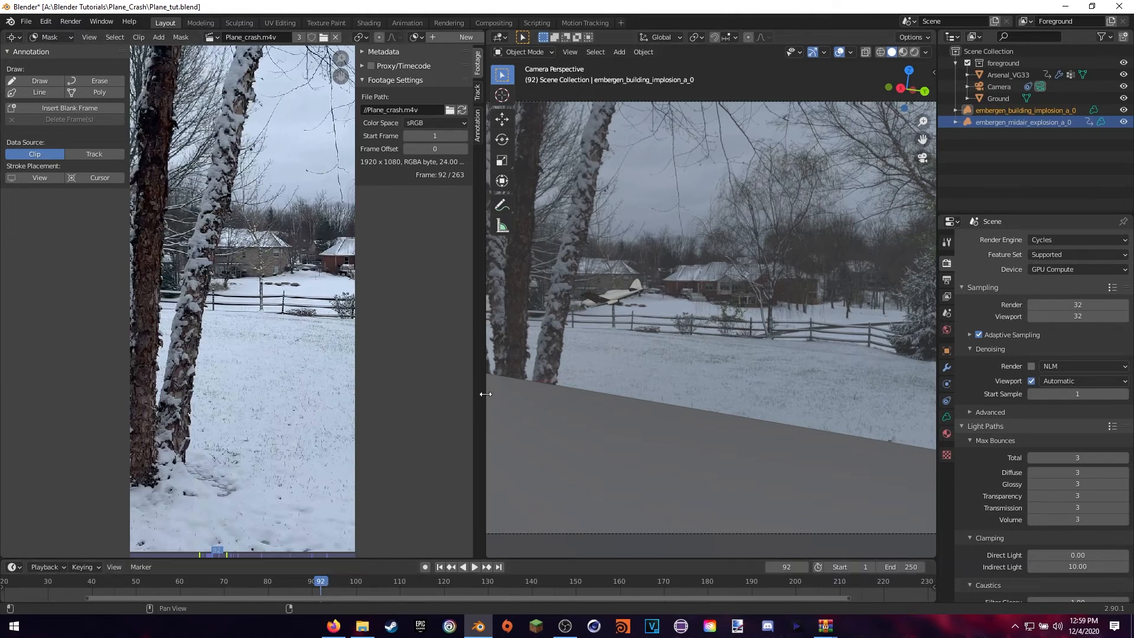
# Step: Widen the Movie Clip Editor until it covers most of the 3D Viewport beside it
pyautogui.moveTo(485, 393); pyautogui.dragTo(919, 363)
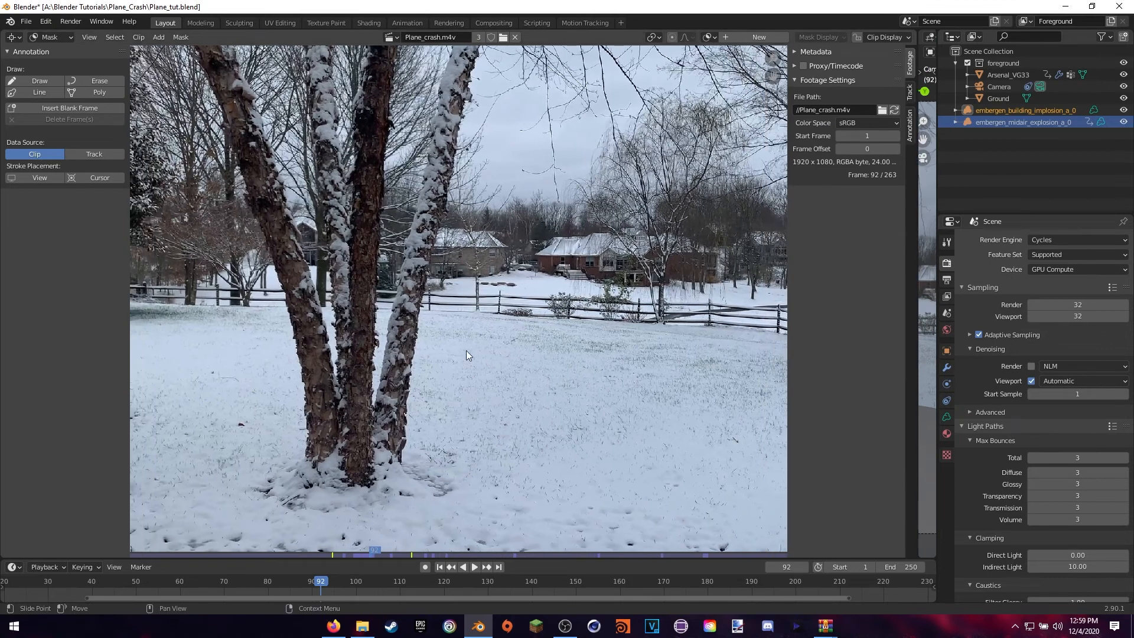
pyautogui.scroll(-3, 502, 352)
pyautogui.moveTo(600, 336); pyautogui.dragTo(548, 345, button='middle')
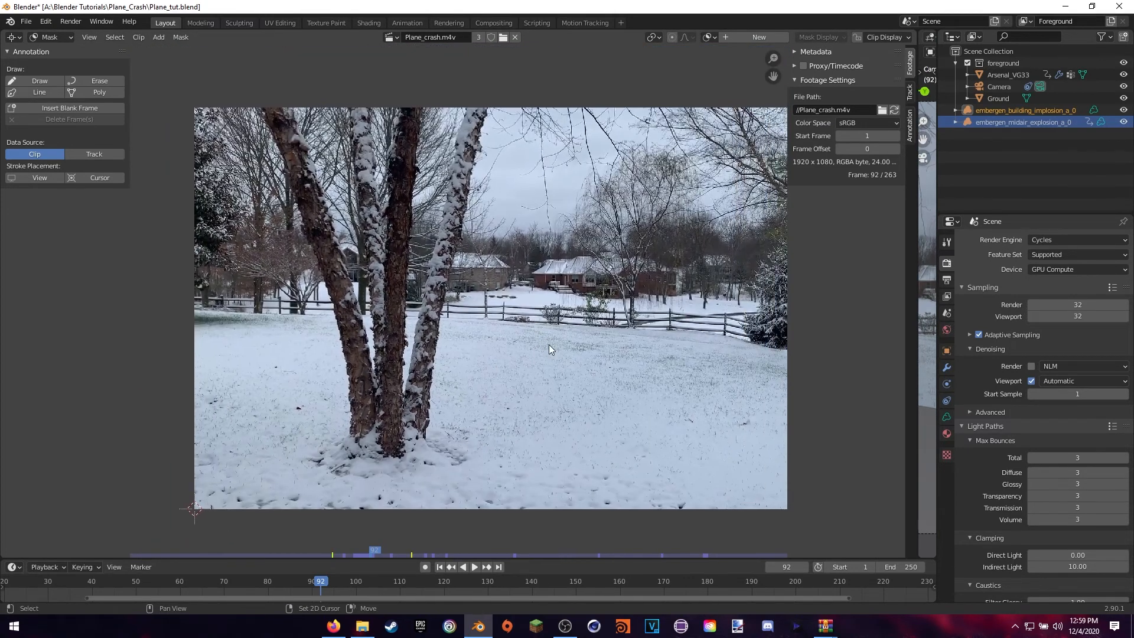
pyautogui.scroll(2, 496, 408)
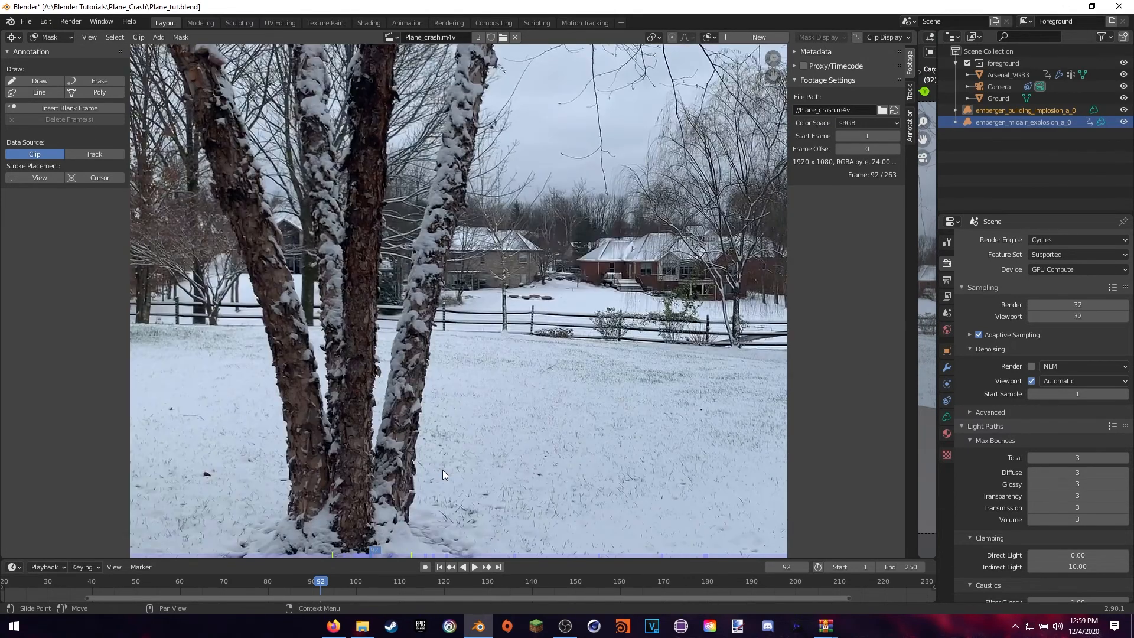
# Step: Start a new mask on frame 92 by tracing the outer edge of the rightmost trunk upward from its base
pyautogui.keyDown('ctrl'); pyautogui.click(410, 509); pyautogui.keyUp('ctrl')
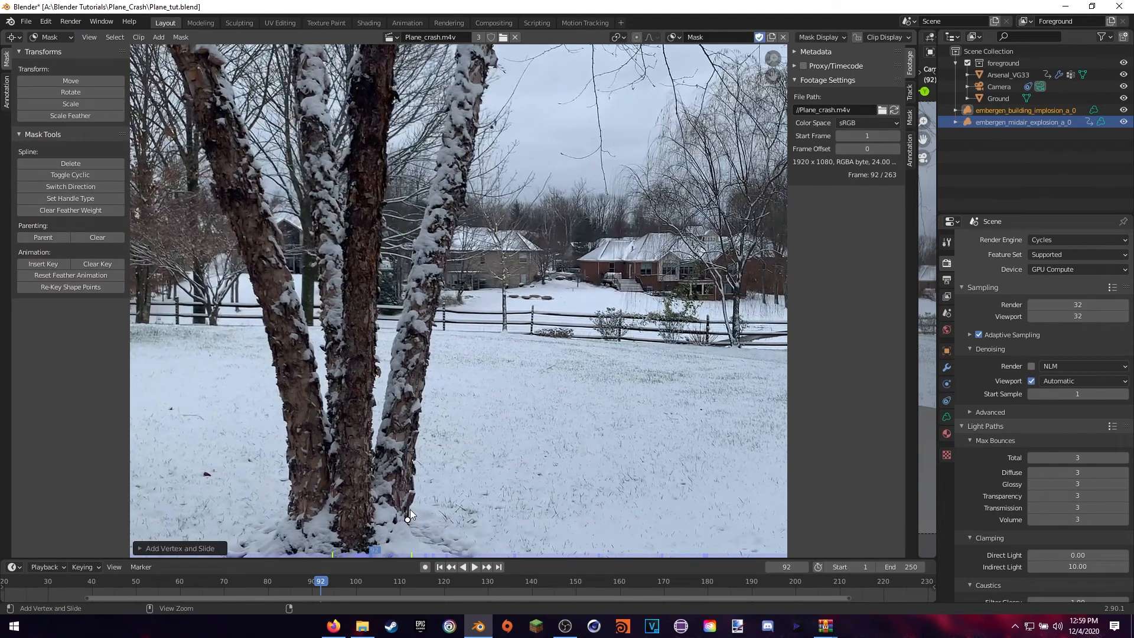
pyautogui.keyDown('ctrl'); pyautogui.click(413, 478); pyautogui.keyUp('ctrl')
pyautogui.keyDown('ctrl'); pyautogui.click(413, 464); pyautogui.keyUp('ctrl')
pyautogui.keyDown('ctrl'); pyautogui.click(428, 366); pyautogui.keyUp('ctrl')
pyautogui.keyDown('ctrl'); pyautogui.click(428, 346); pyautogui.keyUp('ctrl')
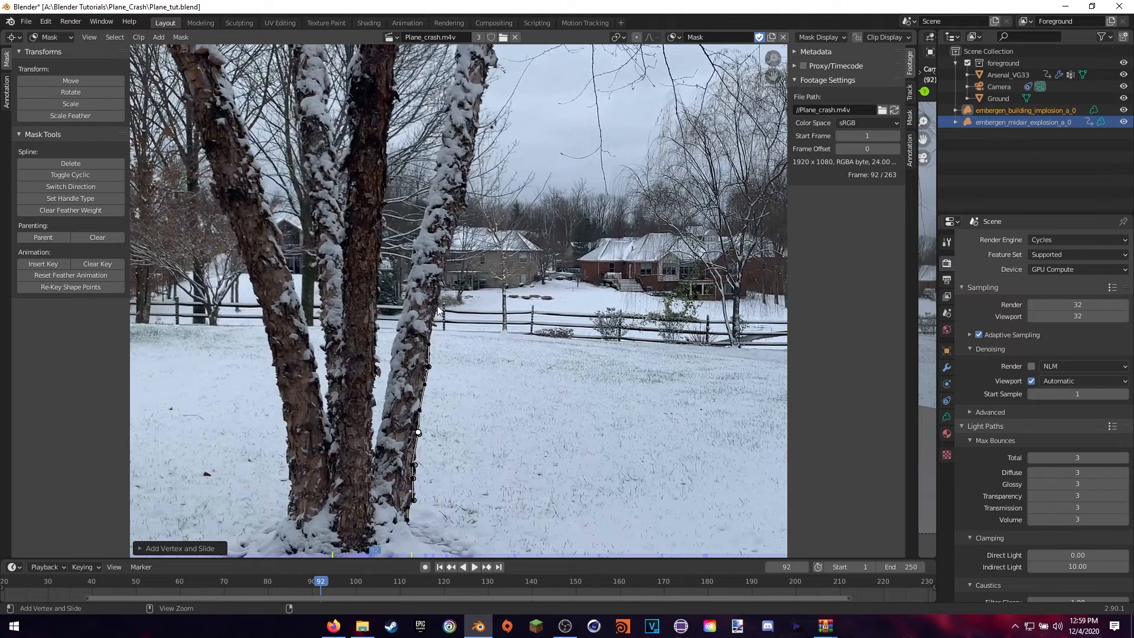
pyautogui.keyDown('ctrl'); pyautogui.click(437, 308); pyautogui.keyUp('ctrl')
pyautogui.keyDown('ctrl'); pyautogui.click(445, 270); pyautogui.keyUp('ctrl')
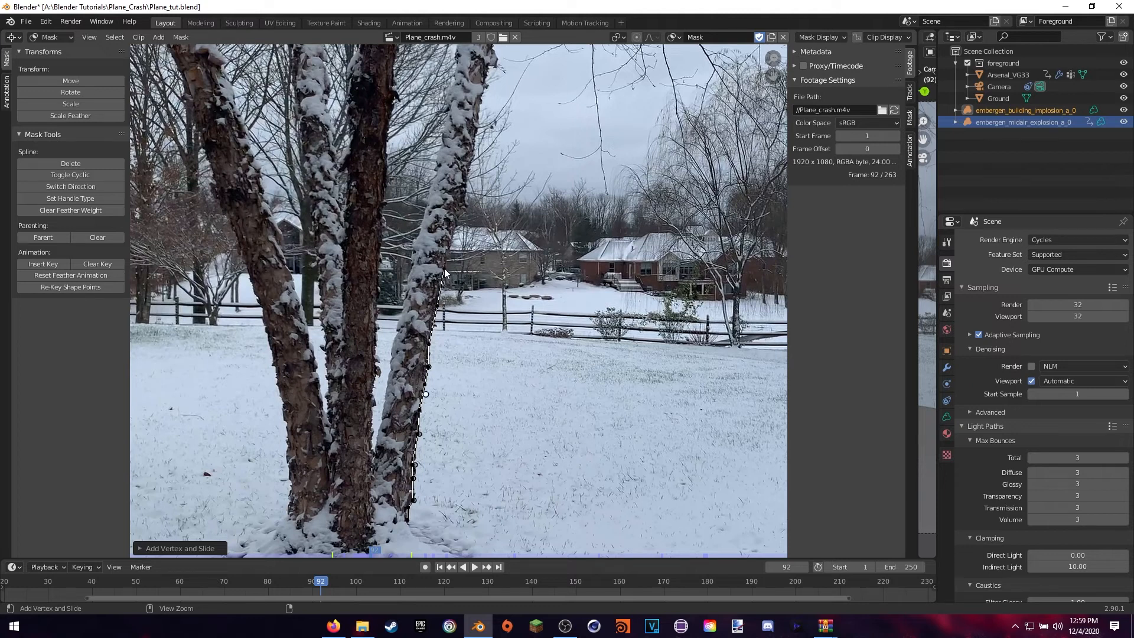
pyautogui.keyDown('ctrl'); pyautogui.click(453, 239); pyautogui.keyUp('ctrl')
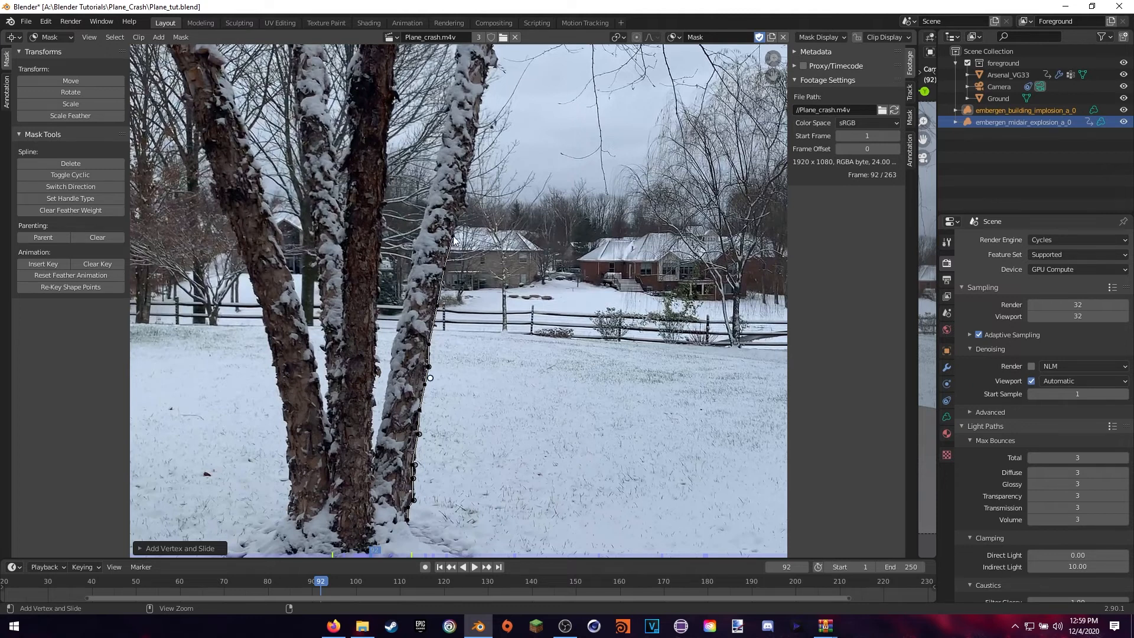
# Step: Continue the mask outline across the rightmost trunk and down its inner edge to the fork with the middle trunk
pyautogui.keyDown('ctrl'); pyautogui.click(420, 228); pyautogui.keyUp('ctrl')
pyautogui.keyDown('ctrl'); pyautogui.click(386, 399); pyautogui.keyUp('ctrl')
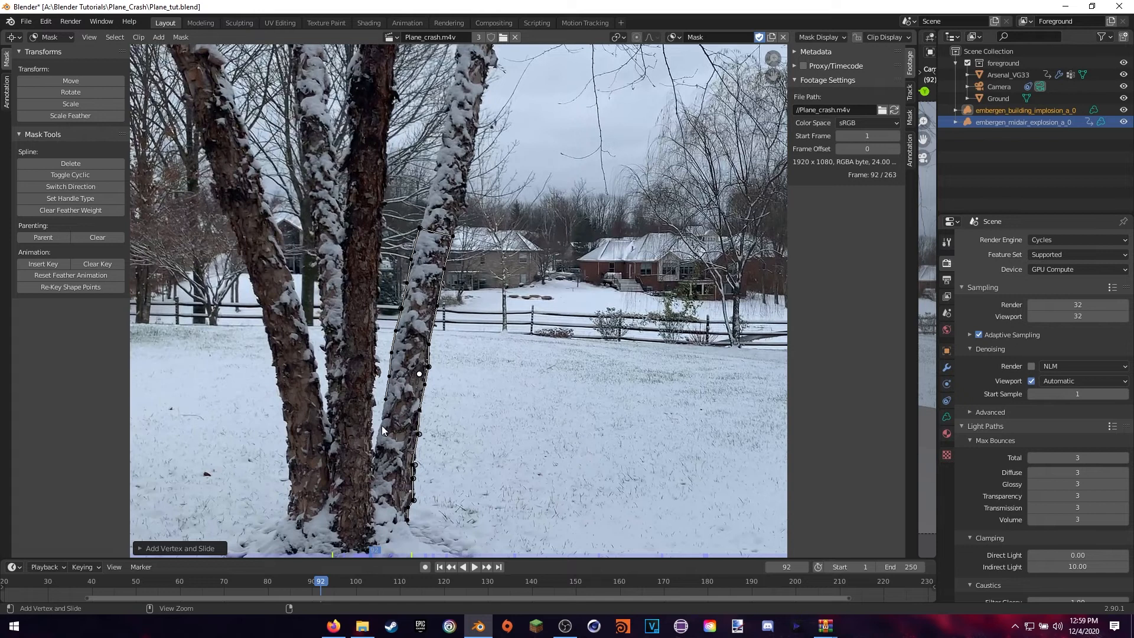
pyautogui.keyDown('ctrl'); pyautogui.click(381, 433); pyautogui.keyUp('ctrl')
pyautogui.keyDown('ctrl'); pyautogui.click(373, 450); pyautogui.keyUp('ctrl')
# Step: Trace the mask around the middle and left trunks and close the outline along the base of the tree
pyautogui.keyDown('ctrl'); pyautogui.click(373, 407); pyautogui.keyUp('ctrl')
pyautogui.keyDown('ctrl'); pyautogui.click(372, 375); pyautogui.keyUp('ctrl')
pyautogui.keyDown('ctrl'); pyautogui.click(375, 348); pyautogui.keyUp('ctrl')
pyautogui.keyDown('ctrl'); pyautogui.click(381, 316); pyautogui.keyUp('ctrl')
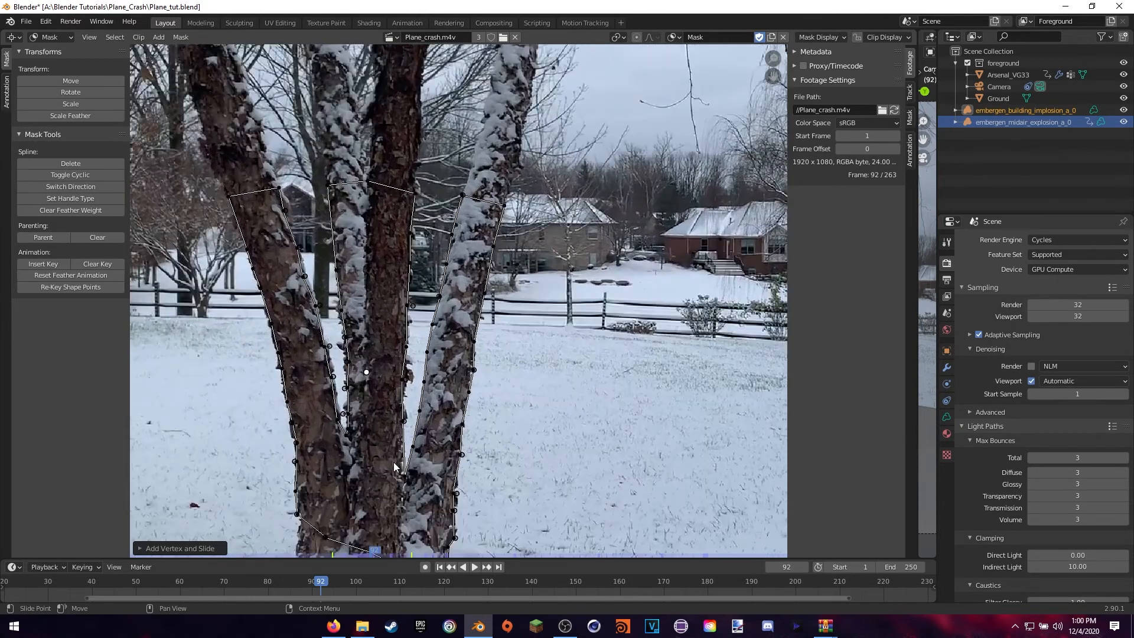
pyautogui.moveTo(393, 462); pyautogui.dragTo(369, 398, button='middle')
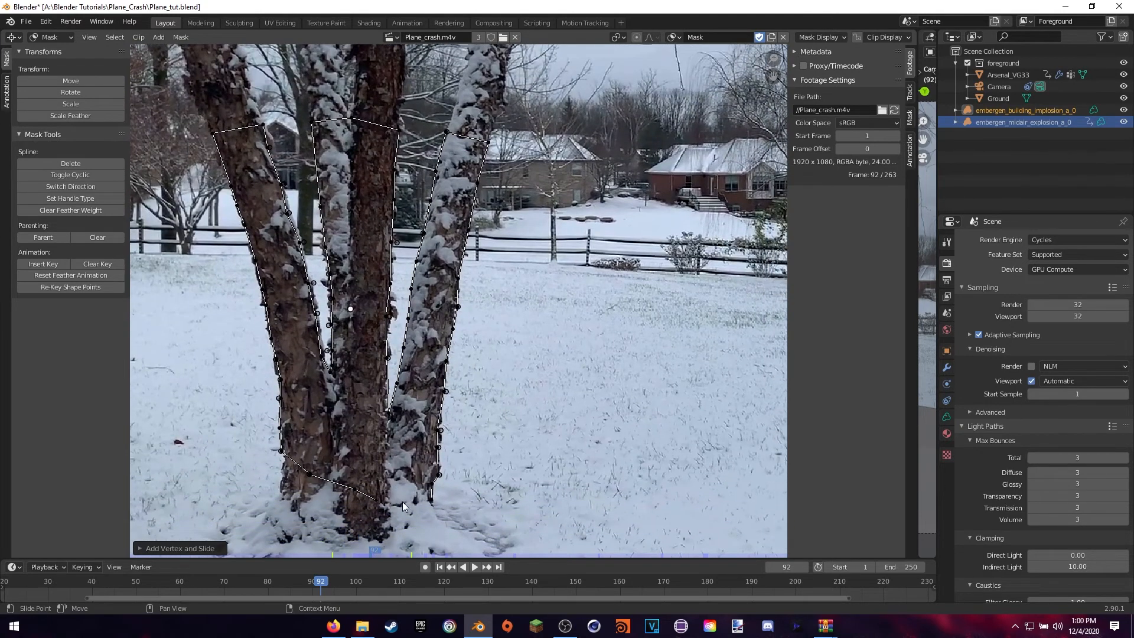
pyautogui.keyDown('ctrl'); pyautogui.click(420, 475); pyautogui.keyUp('ctrl')
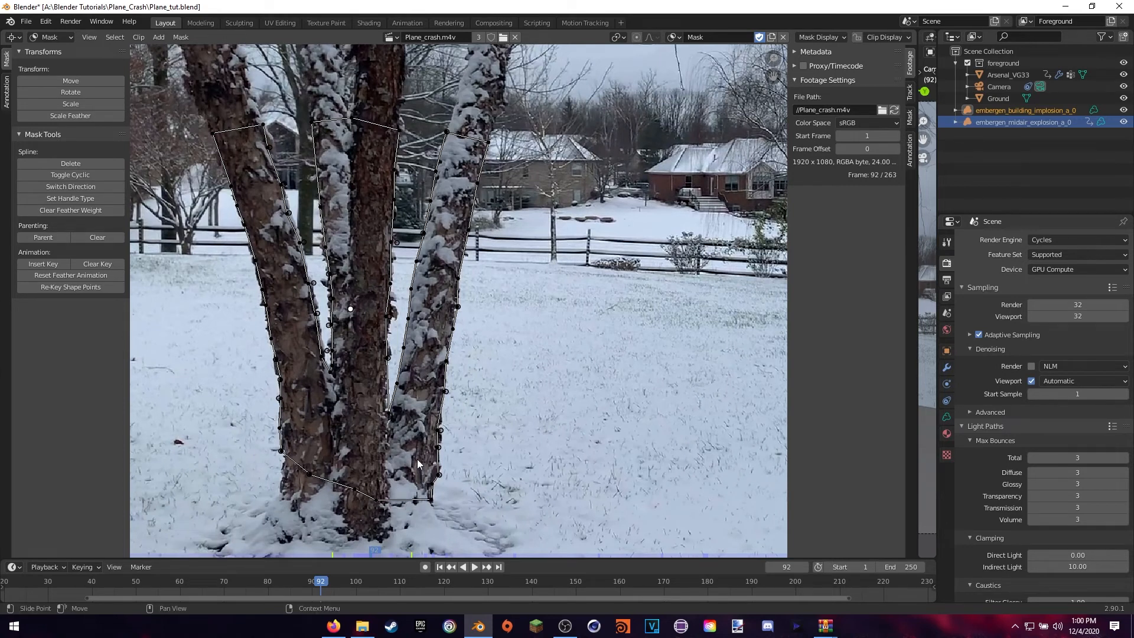
# Step: Play the clip to compare the mask with the moving trunks, and return to frame 92
pyautogui.press('space')
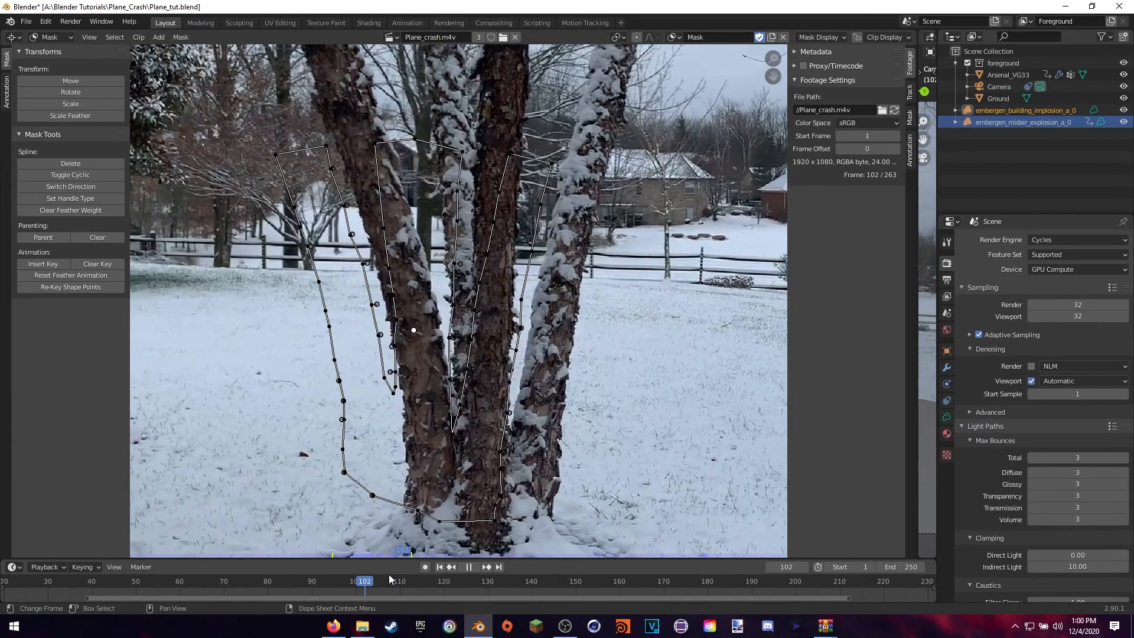
pyautogui.moveTo(395, 570); pyautogui.dragTo(352, 580)
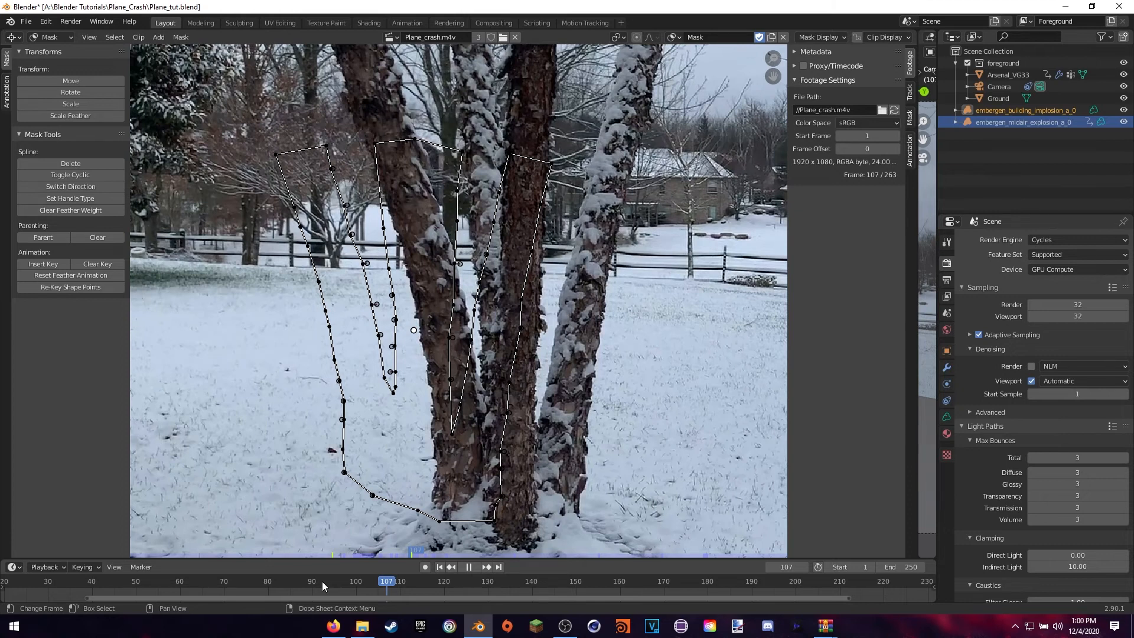
pyautogui.press('Escape')
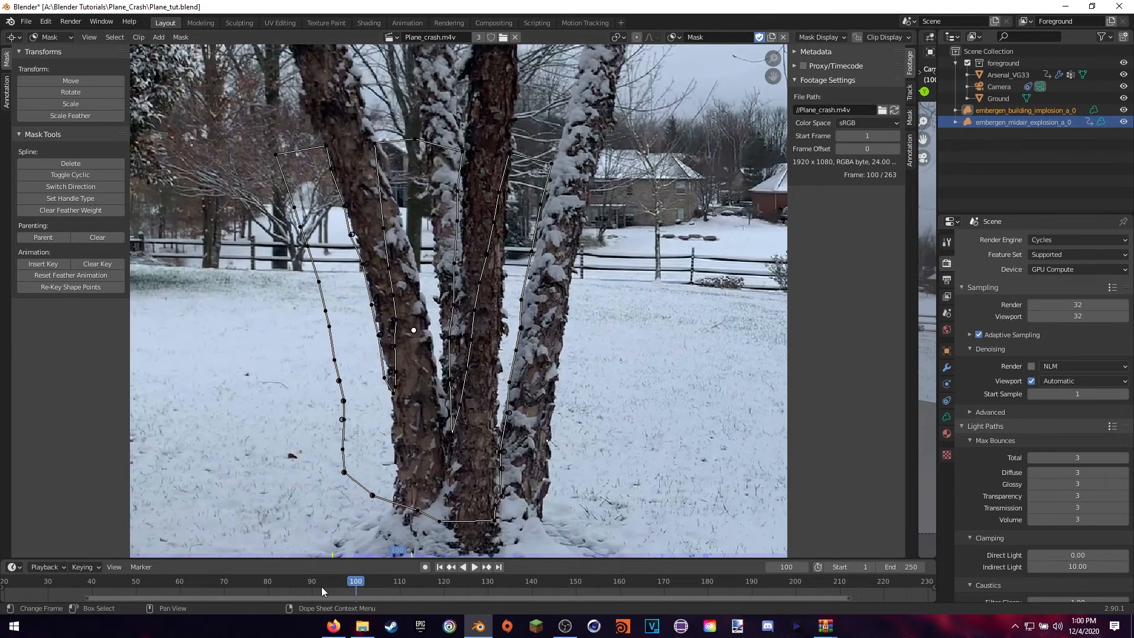
pyautogui.moveTo(317, 582); pyautogui.dragTo(320, 582)
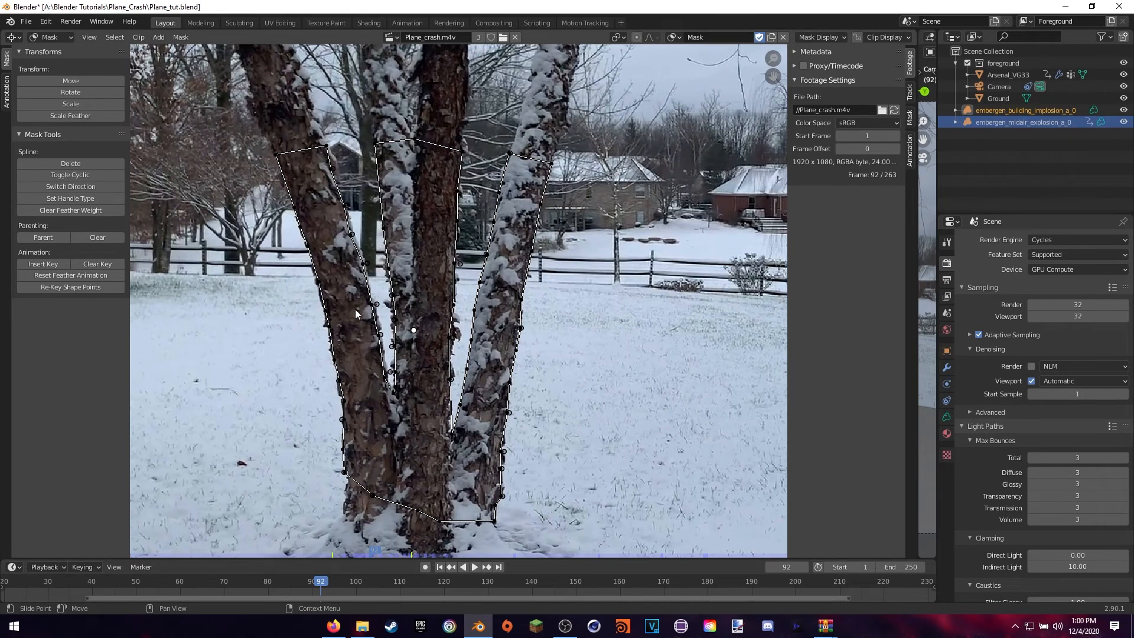
# Step: Switch the clip editor to Tracking mode, reveal the hidden tracking markers, and hide the unselected ones
pyautogui.click(56, 36)
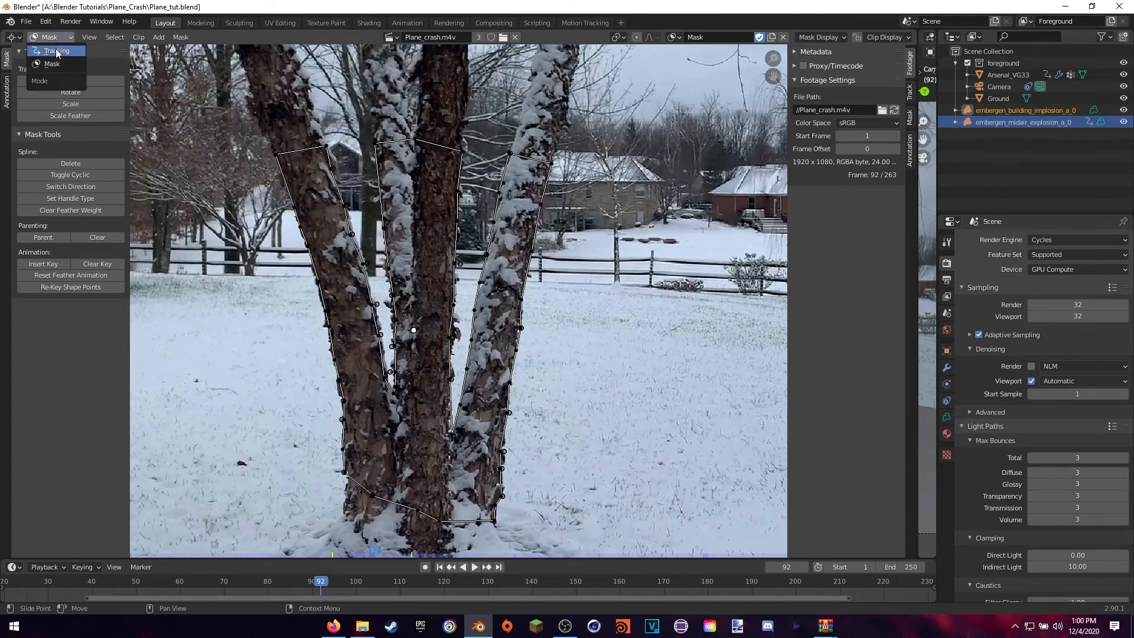
pyautogui.click(56, 51)
pyautogui.scroll(-2, 353, 208)
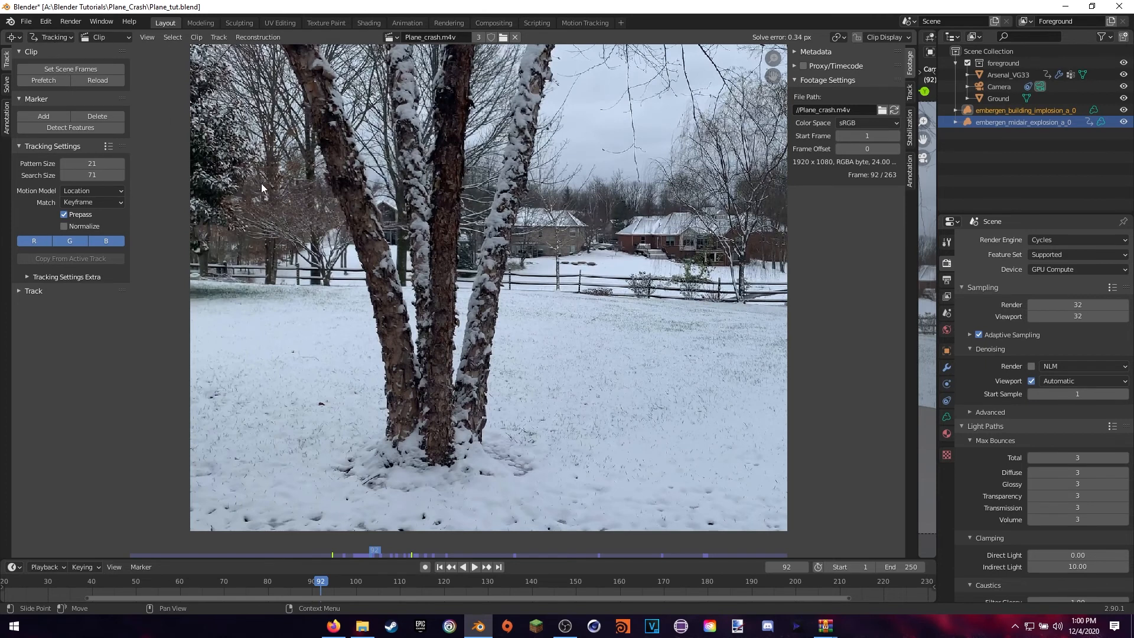
pyautogui.scroll(2, 434, 222)
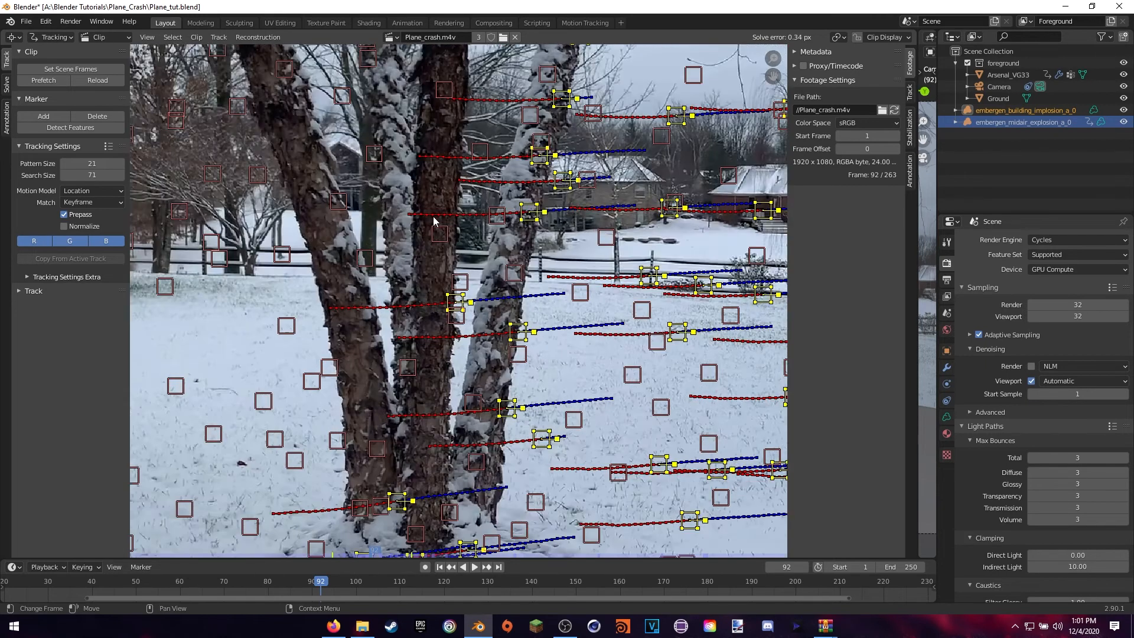
pyautogui.hotkey('shift', 'h')
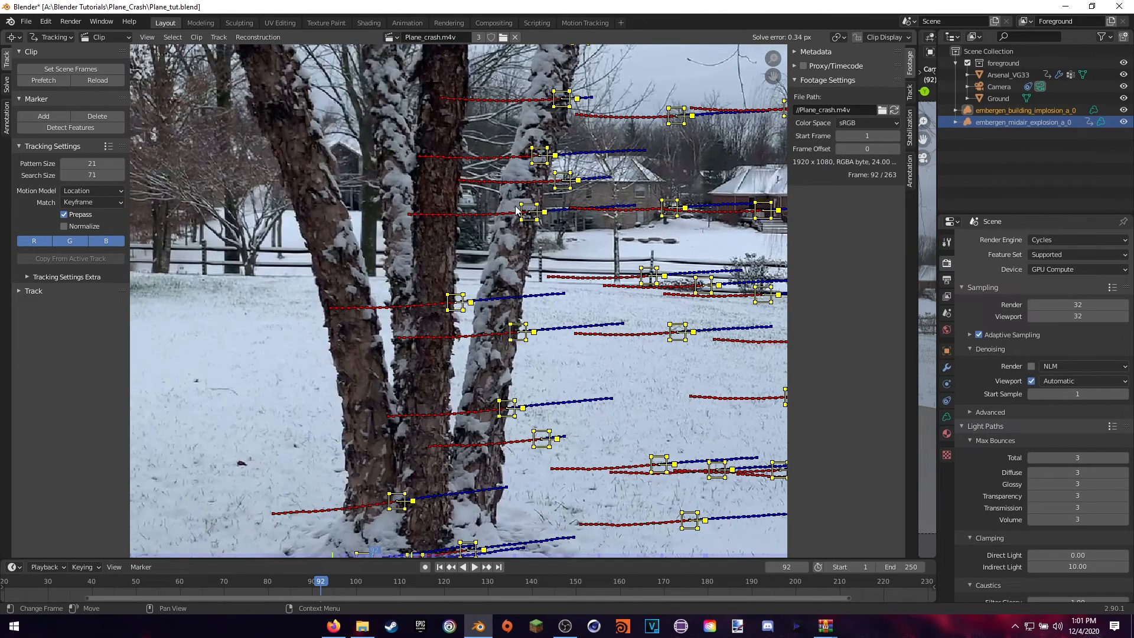
# Step: Select the tracking marker on the rightmost trunk beside the house, preview its motion, and return to frame 92
pyautogui.moveTo(499, 210); pyautogui.dragTo(552, 254, button='middle')
pyautogui.click(564, 244)
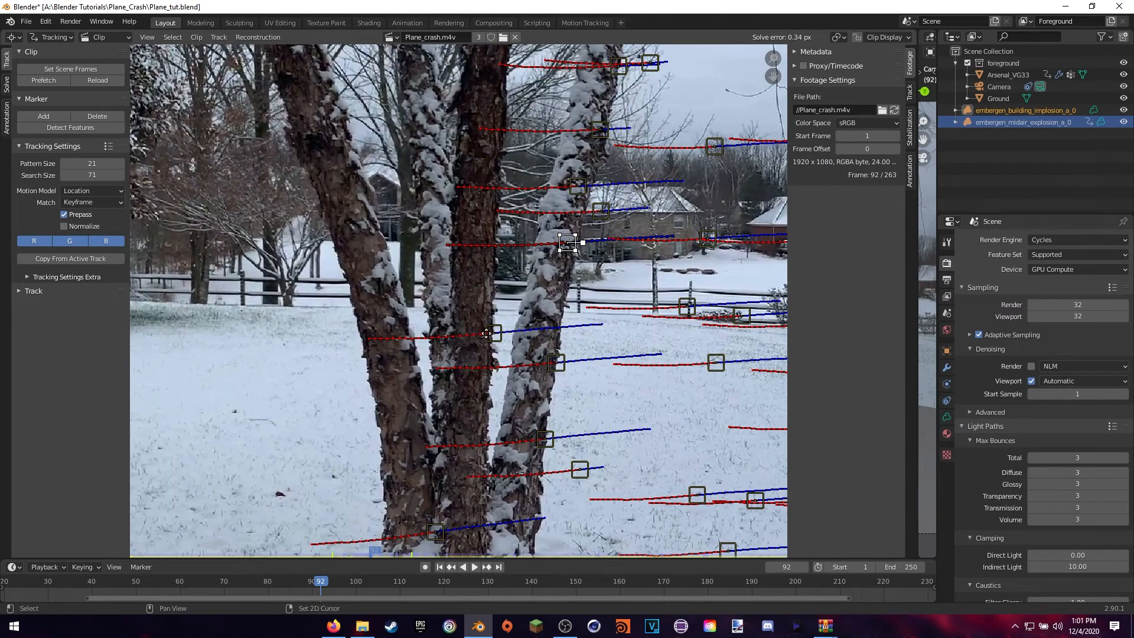
pyautogui.moveTo(479, 352); pyautogui.dragTo(486, 367, button='middle')
pyautogui.press('space')
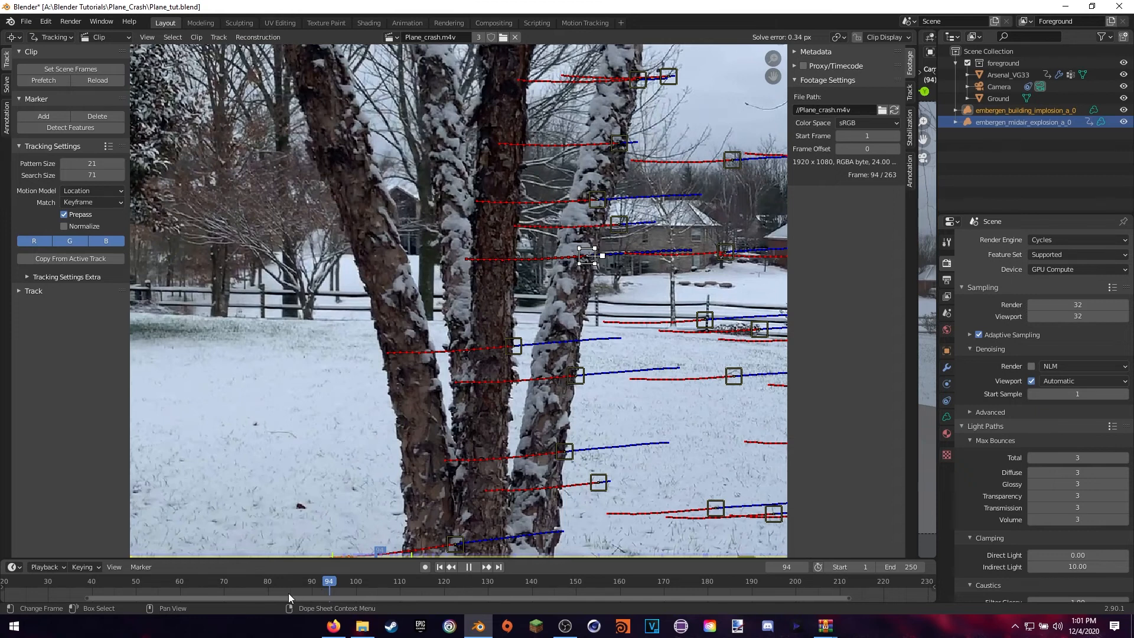
pyautogui.press('space')
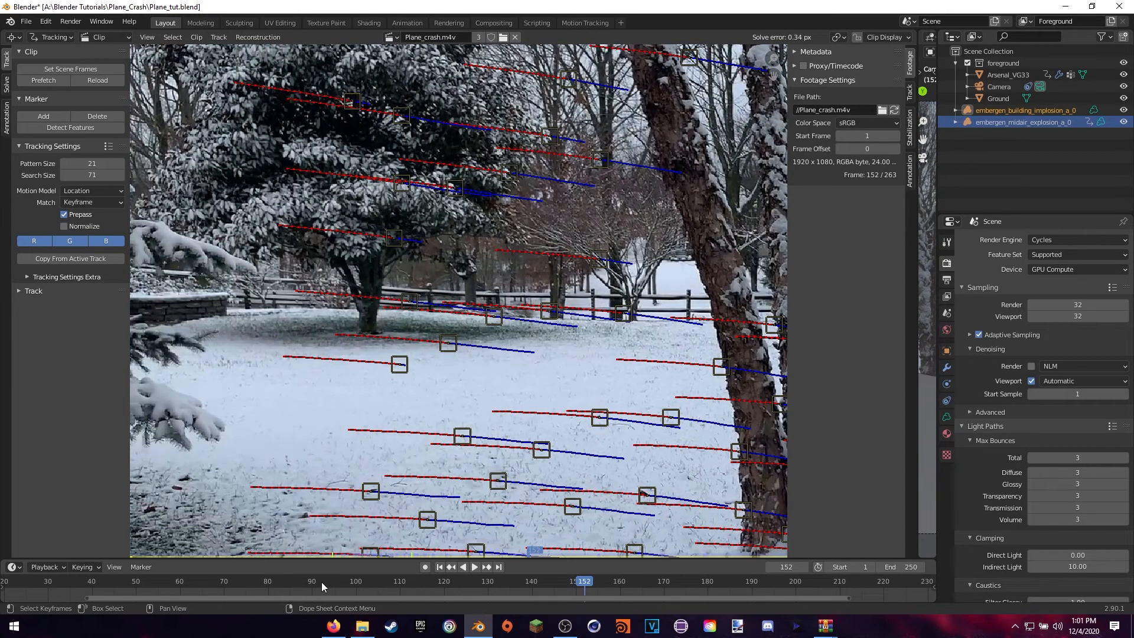
pyautogui.click(320, 581)
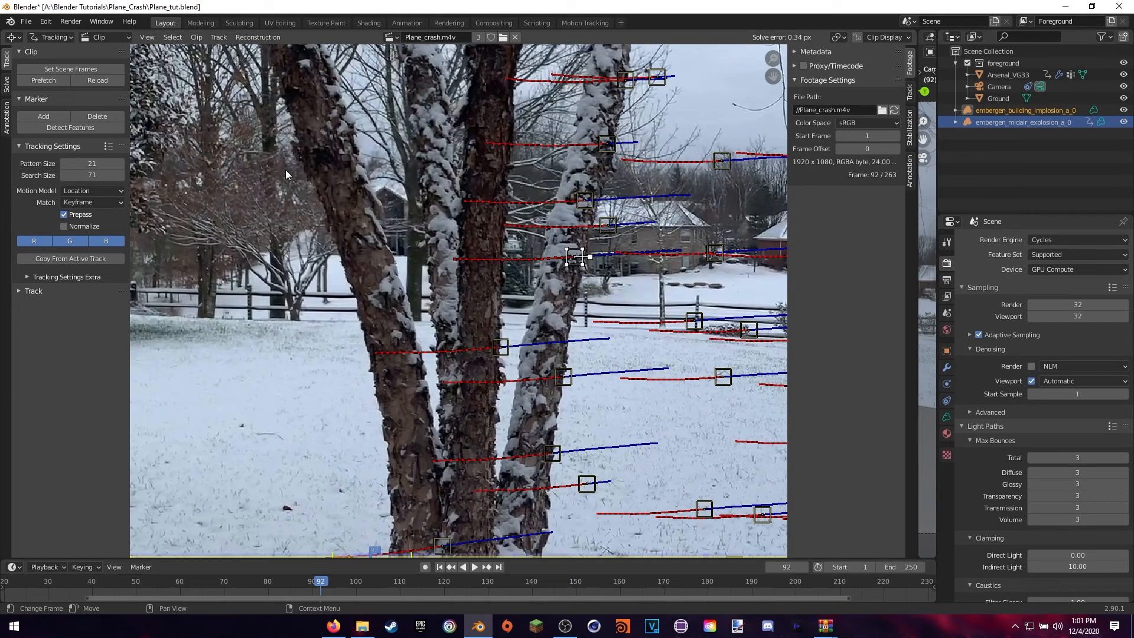
# Step: In Mask mode, select all mask points, parent them to the rightmost trunk's tracking marker, and play the clip
pyautogui.click(55, 35)
pyautogui.click(53, 82)
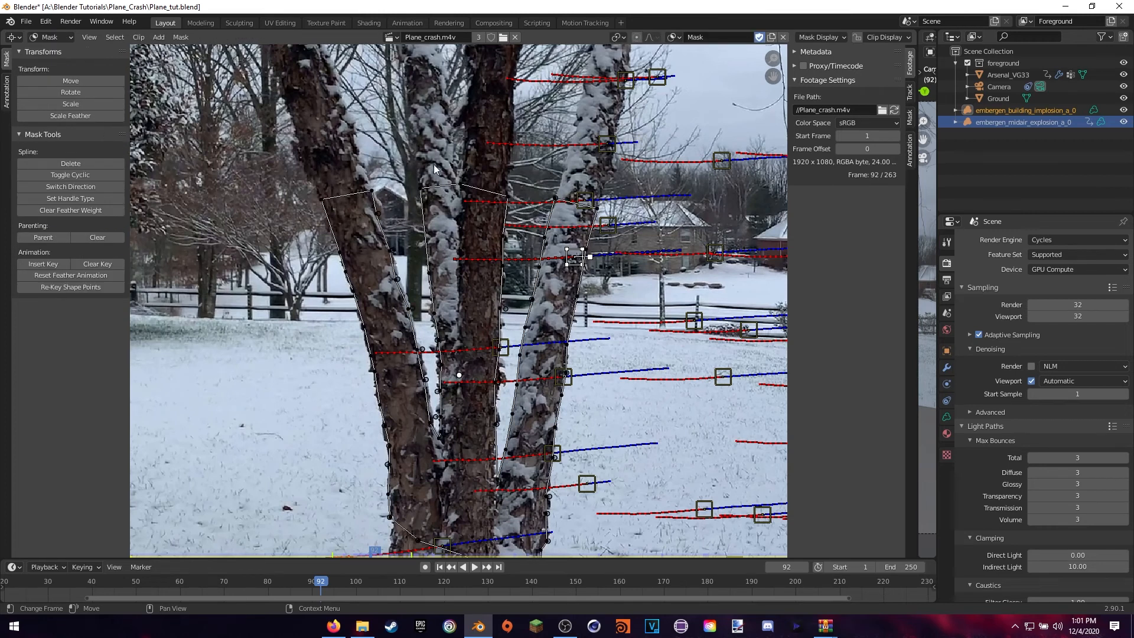
pyautogui.press('a')
pyautogui.moveTo(493, 300); pyautogui.dragTo(435, 265, button='middle')
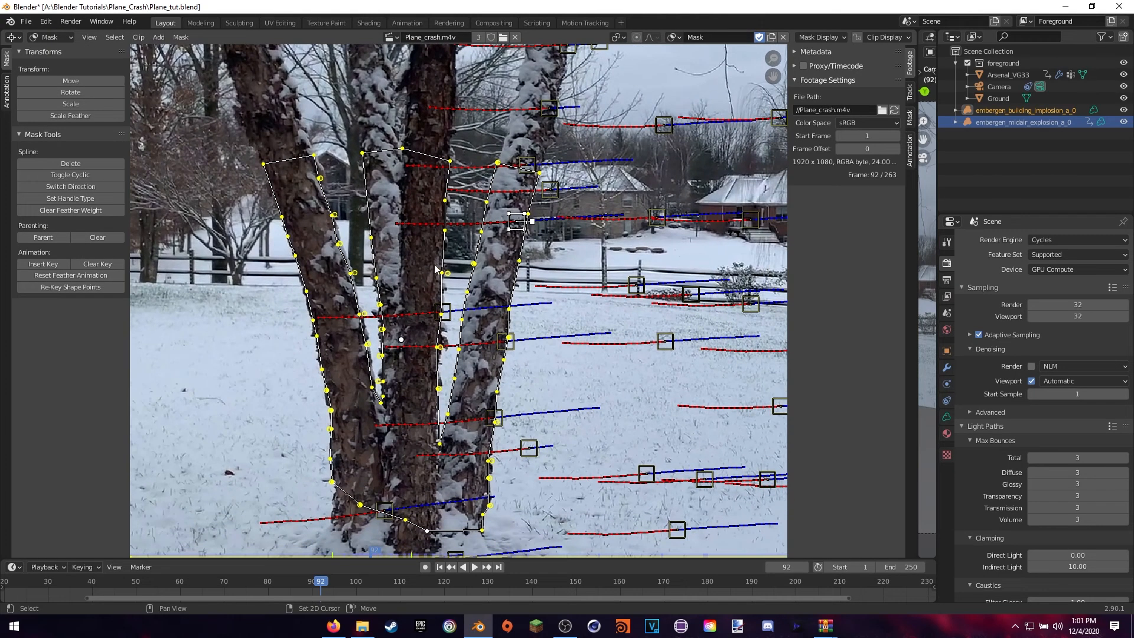
pyautogui.click(554, 207)
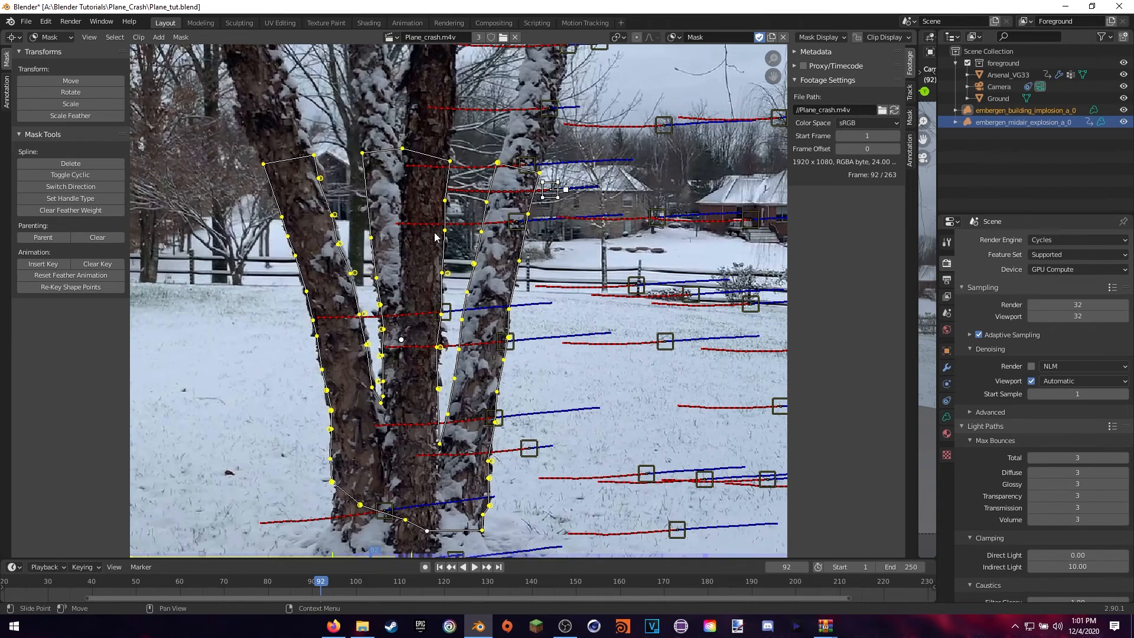
pyautogui.click(514, 228)
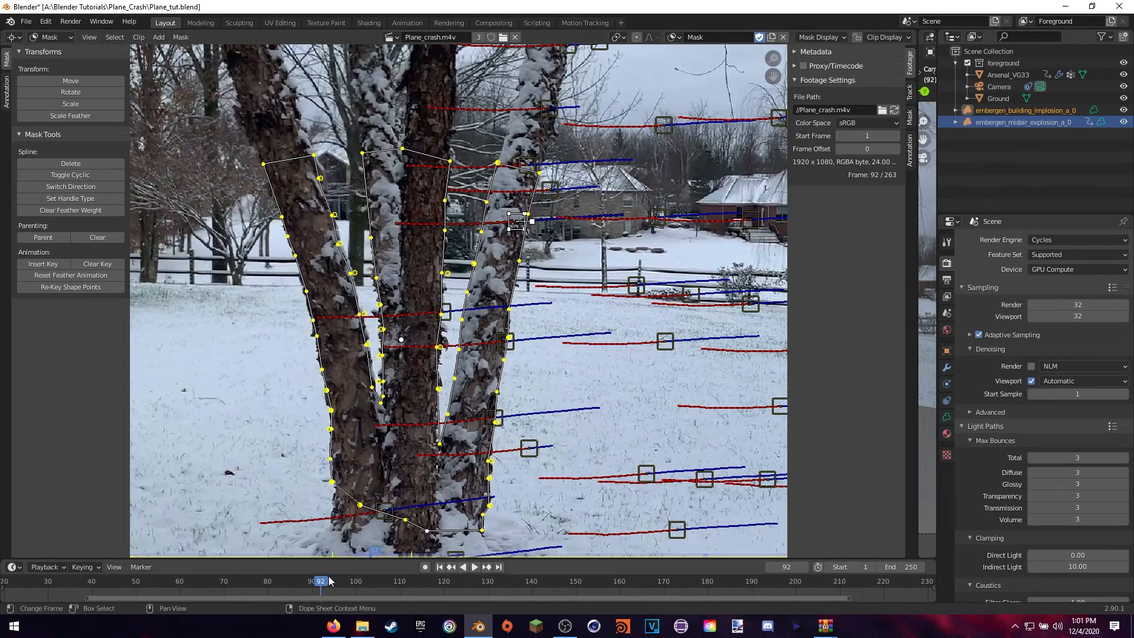
pyautogui.press('space')
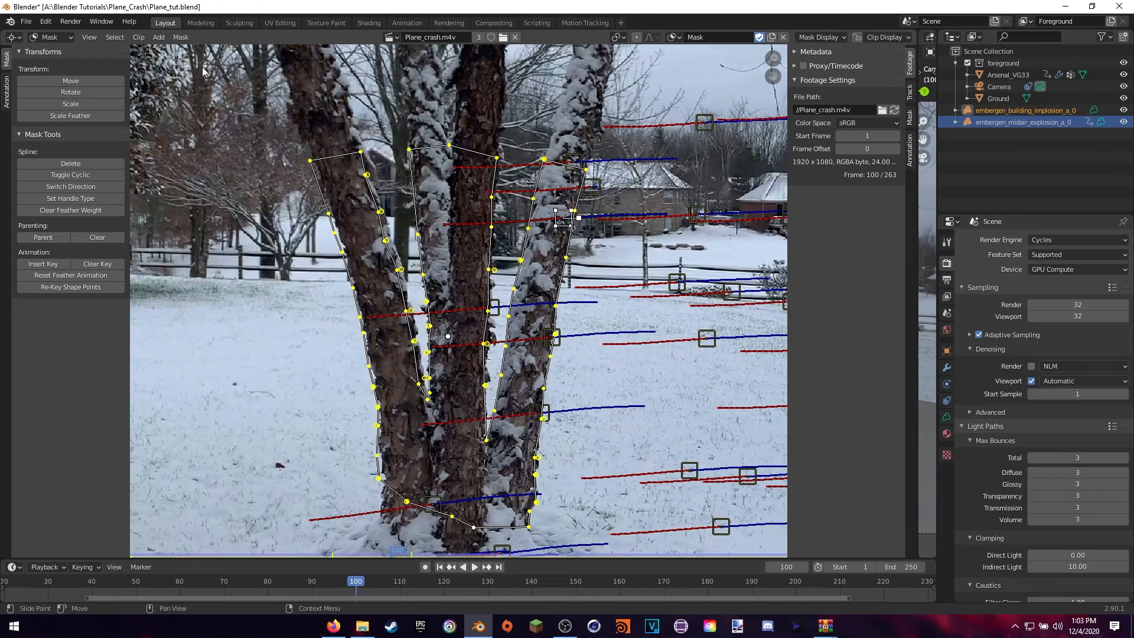
# Step: Select and hide all tracking markers in Tracking mode, and switch back to Mask mode
pyautogui.click(51, 36)
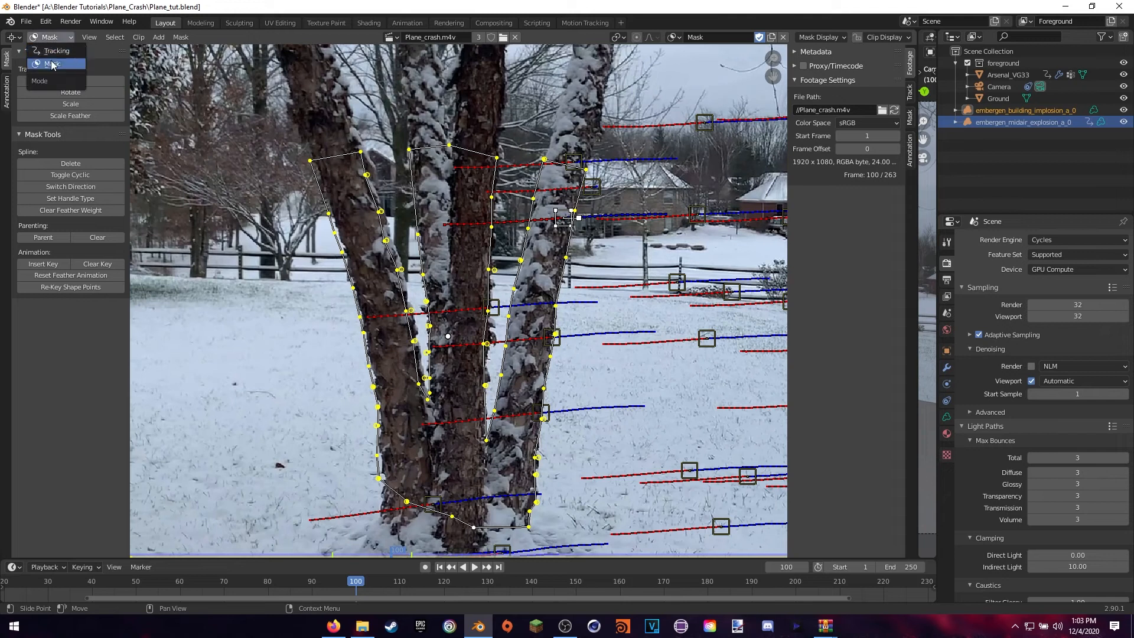
pyautogui.click(49, 52)
pyautogui.press('a')
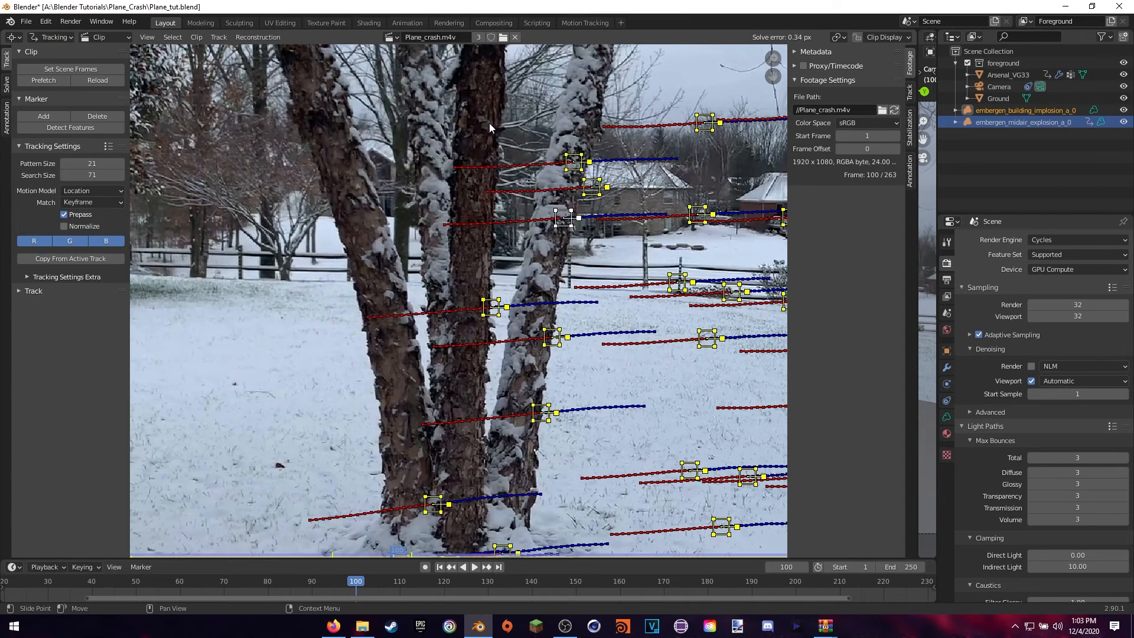
pyautogui.press('h')
pyautogui.click(68, 36)
pyautogui.click(60, 65)
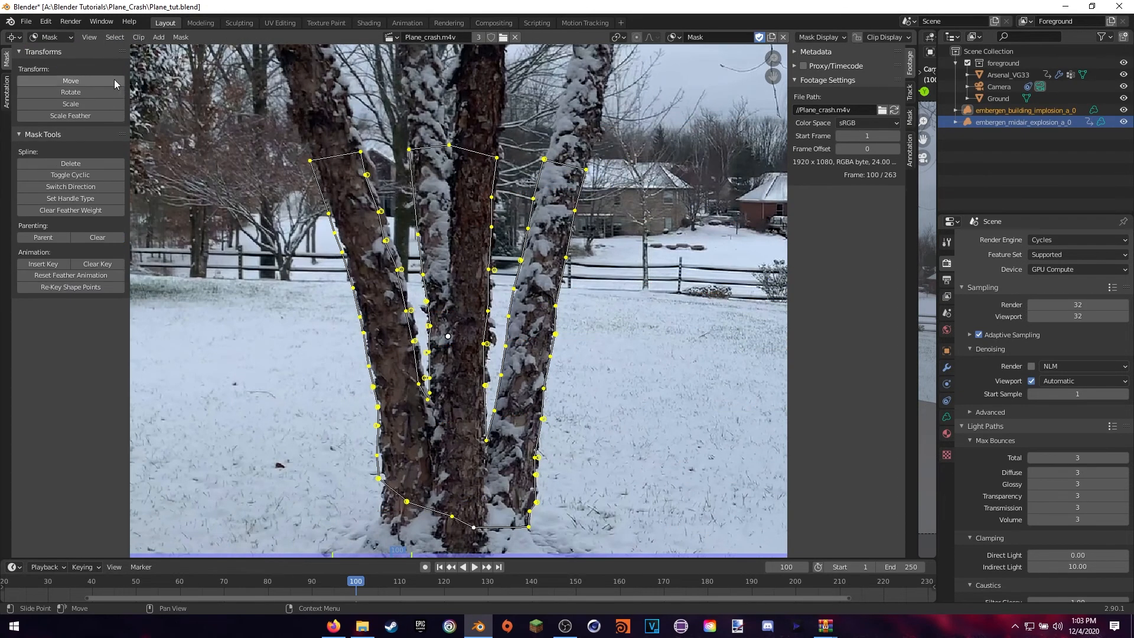
# Step: Check the parented mask against the trunks from frame 92 to 118, and return to frame 92
pyautogui.click(325, 590)
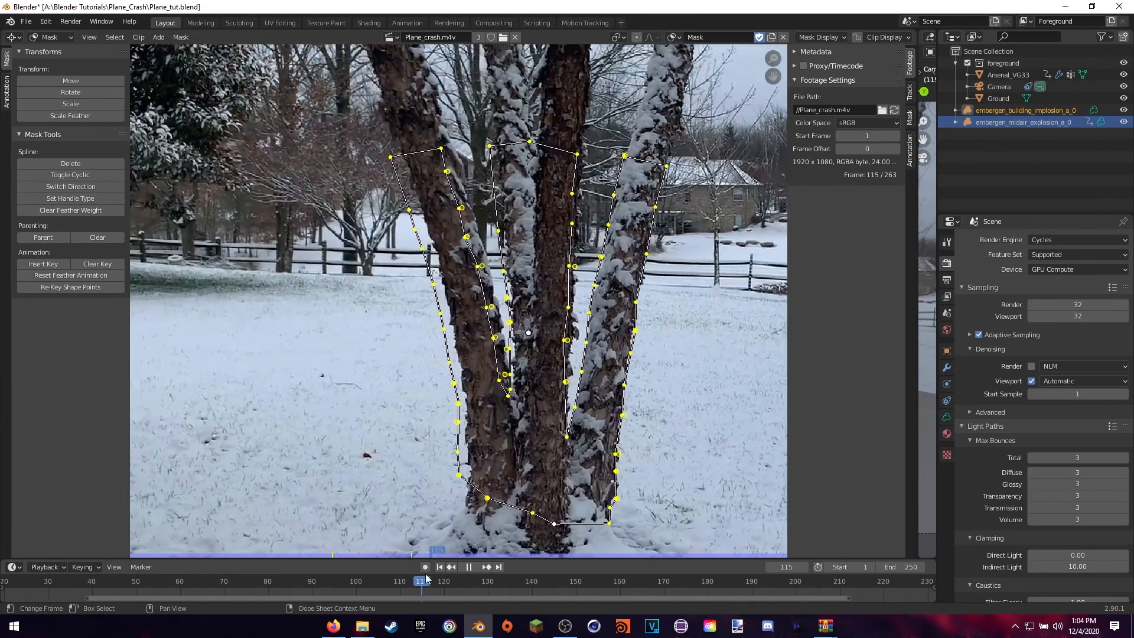
pyautogui.moveTo(451, 577); pyautogui.dragTo(435, 575)
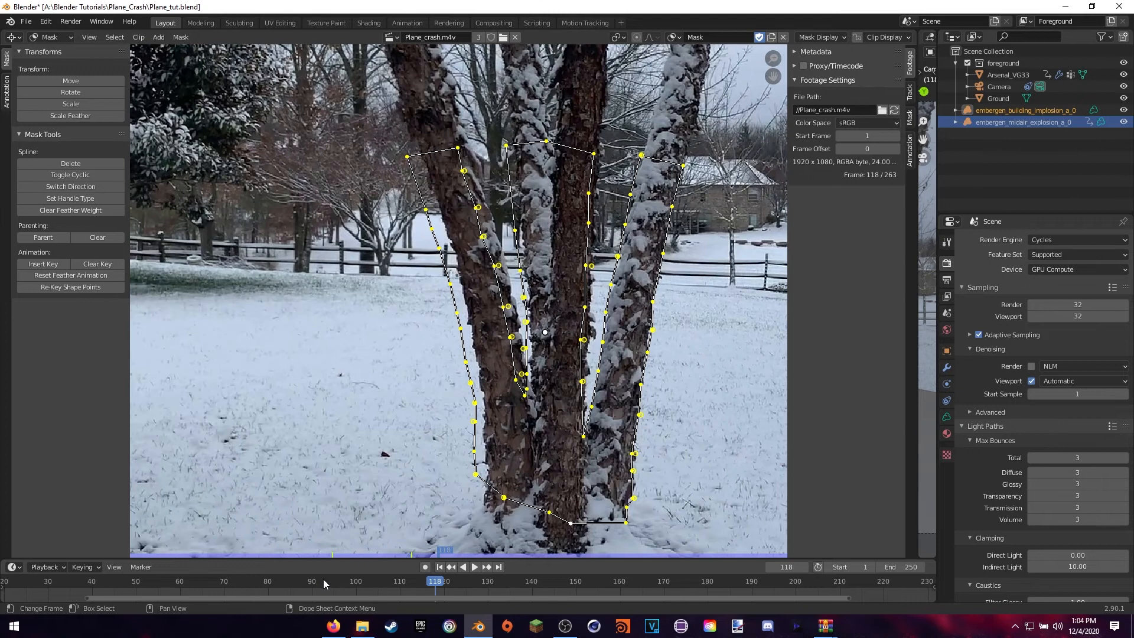
pyautogui.scroll(2, 478, 472)
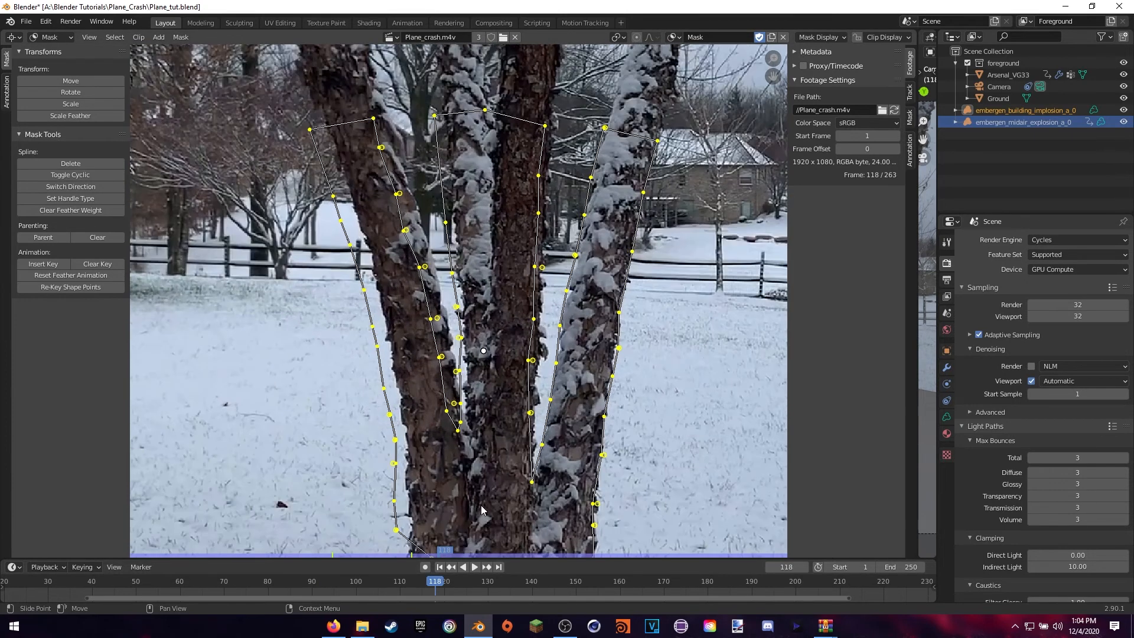
pyautogui.moveTo(482, 505); pyautogui.dragTo(462, 488, button='middle')
pyautogui.click(323, 586)
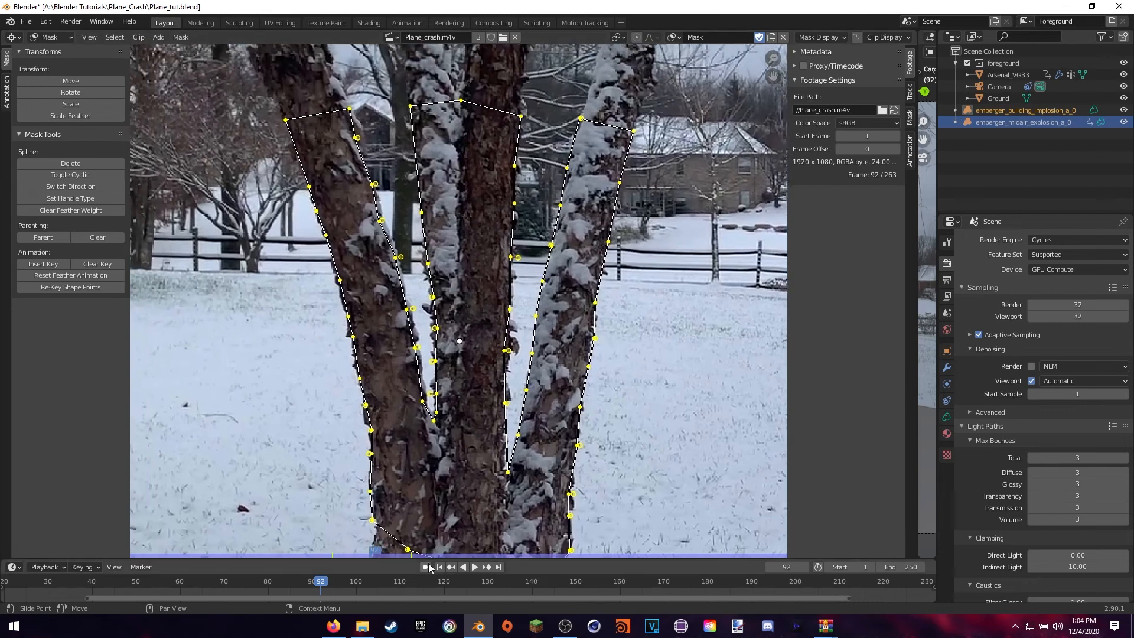
# Step: At frame 95, deselect the mask points and move the middle trunk's edge point beside the bark bump outward
pyautogui.click(335, 585)
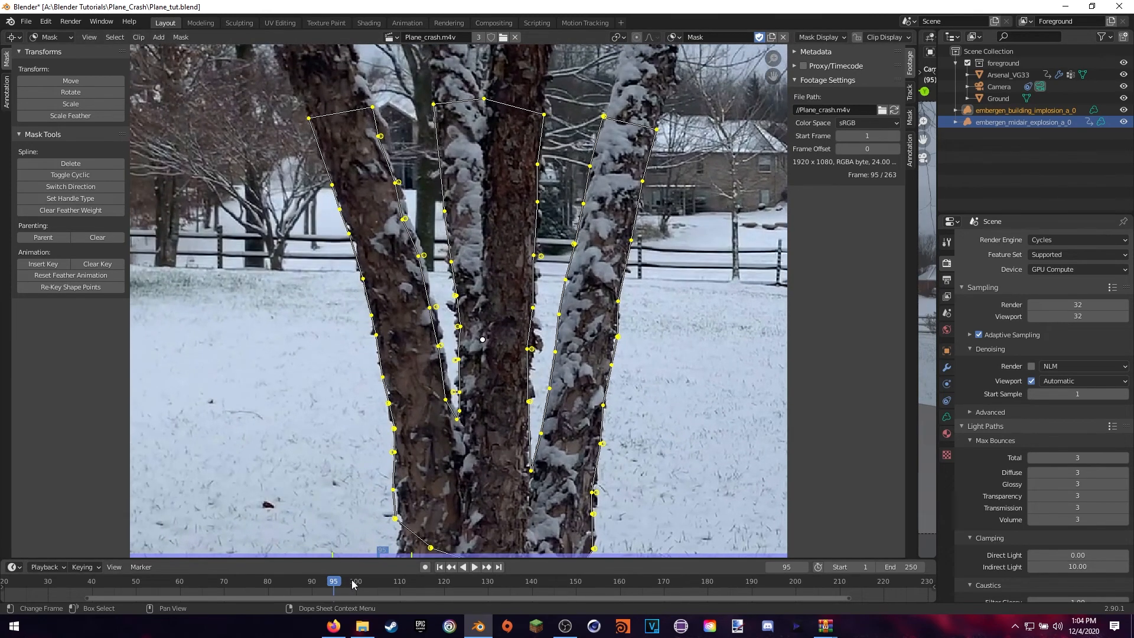
pyautogui.hotkey('alt', 'a')
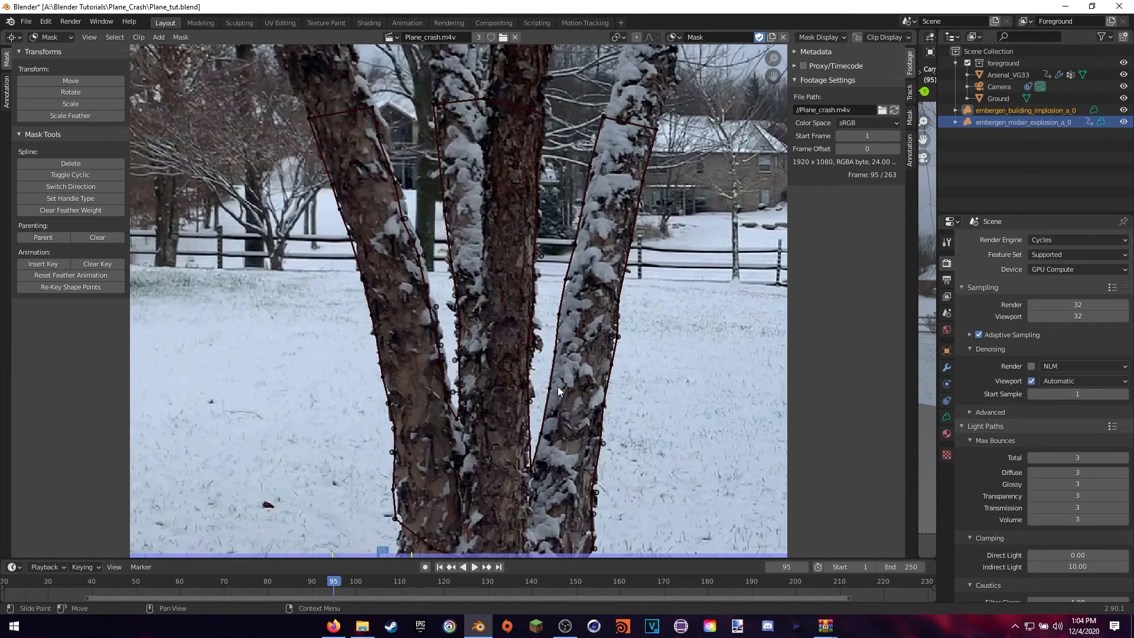
pyautogui.click(531, 351)
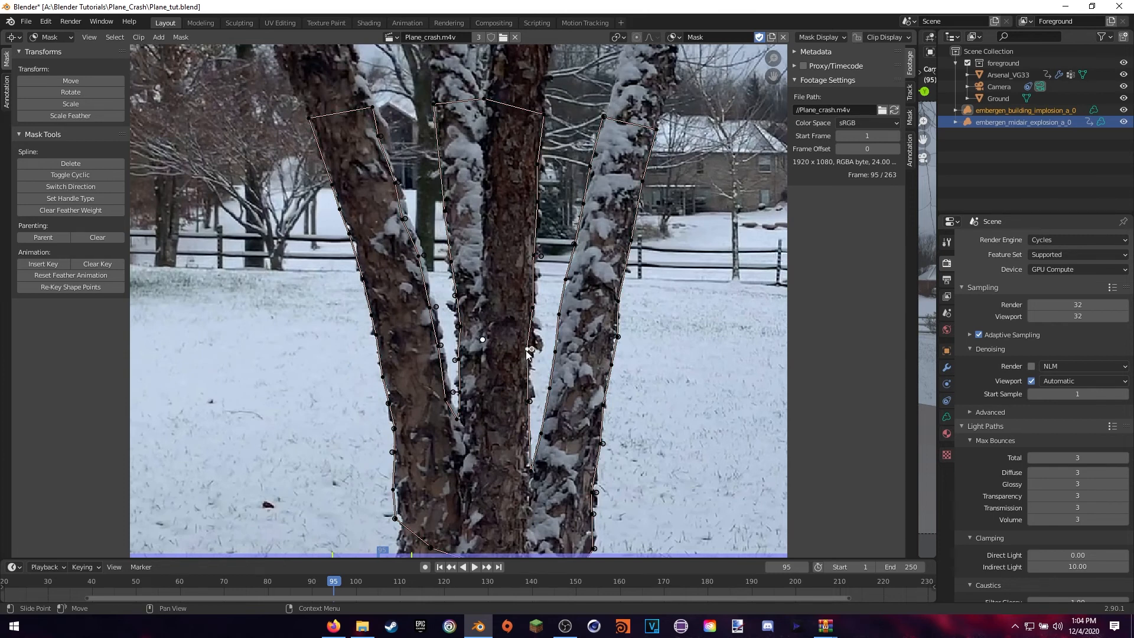
pyautogui.press('g')
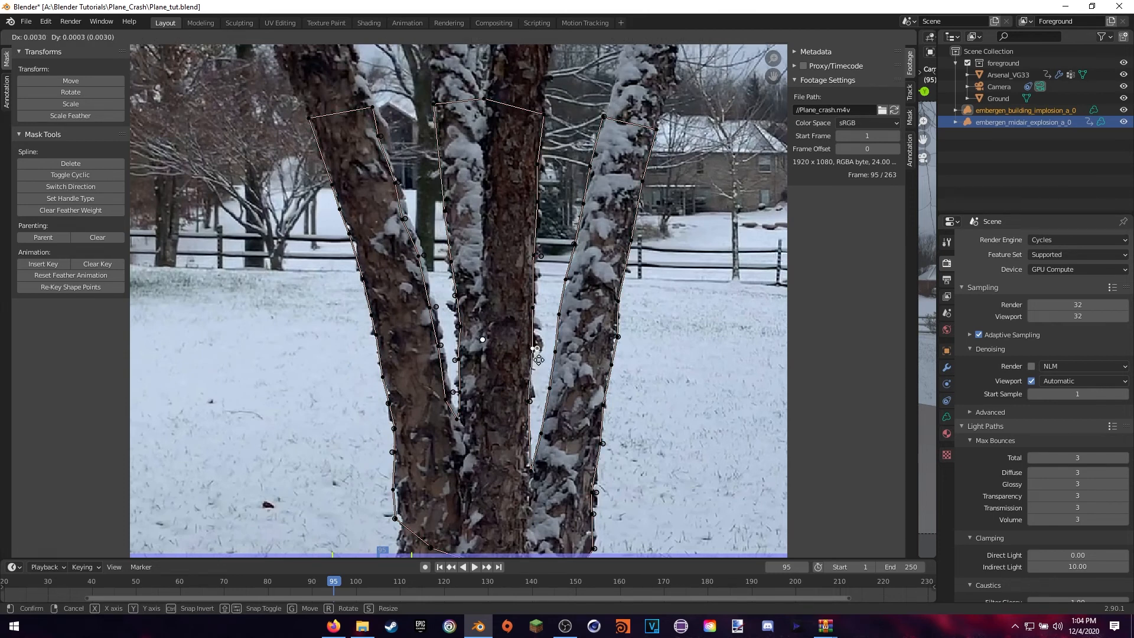
pyautogui.click(540, 367)
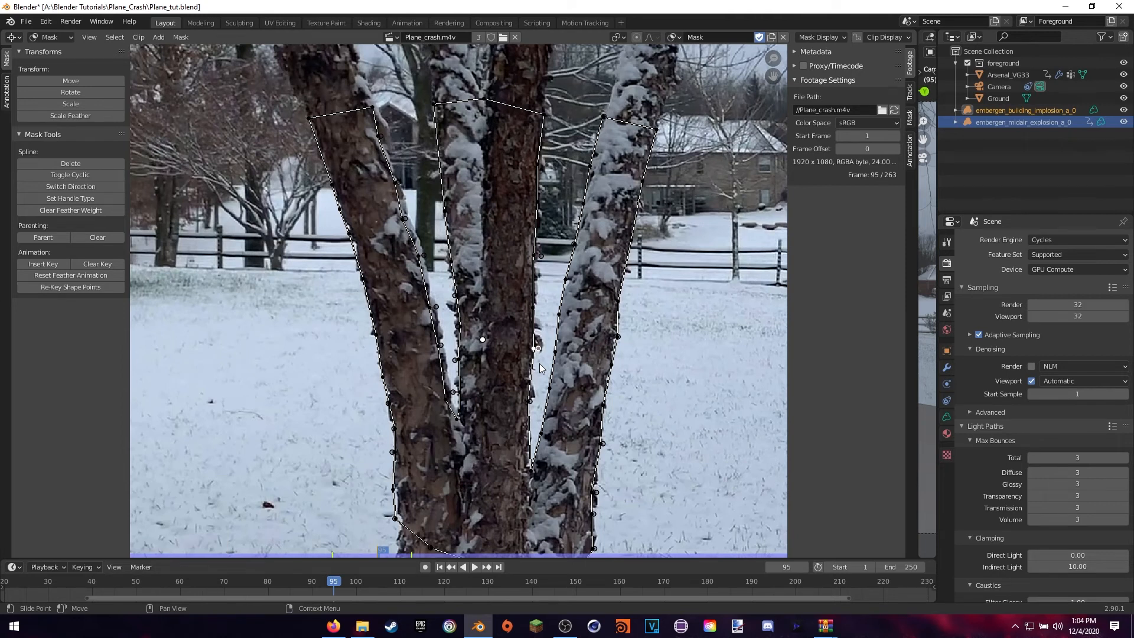
# Step: At frame 108, select the leftmost trunk's outer-edge mask points and try to shift them together onto the bark
pyautogui.moveTo(331, 581); pyautogui.dragTo(329, 582)
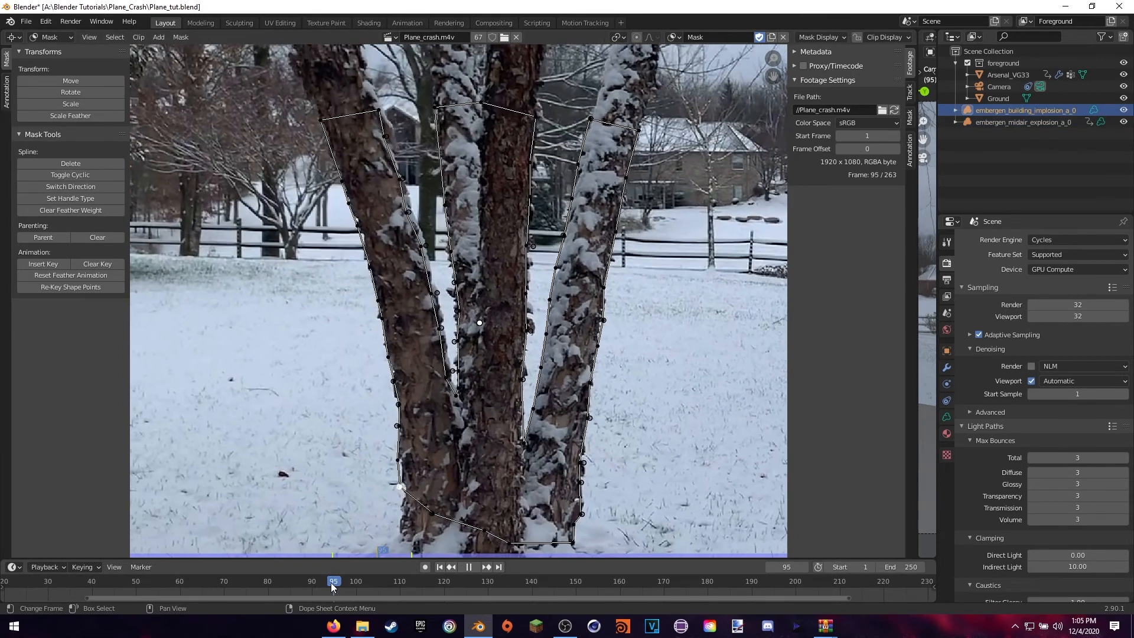
pyautogui.moveTo(333, 583); pyautogui.dragTo(332, 584)
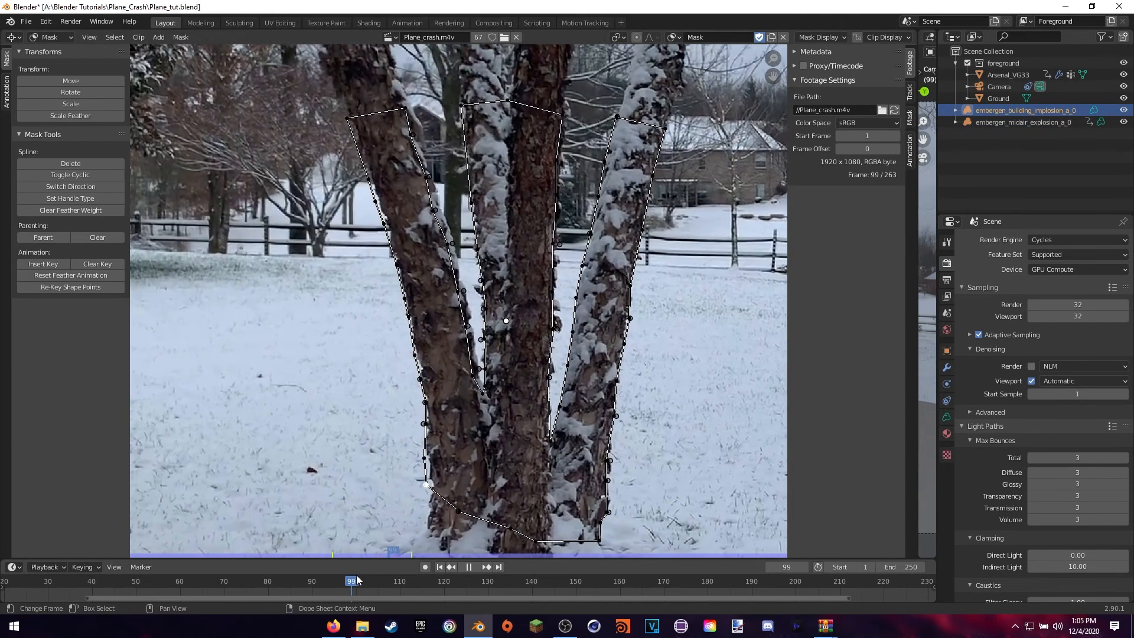
pyautogui.press('space')
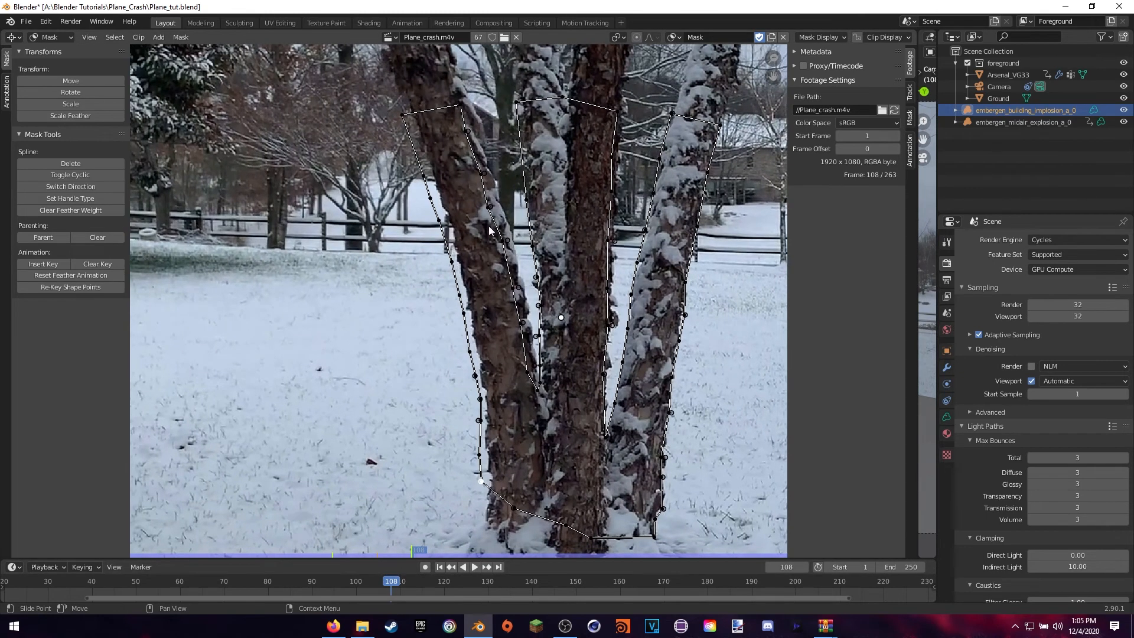
pyautogui.click(388, 107)
pyautogui.click(398, 112)
pyautogui.keyDown('shift'); pyautogui.click(451, 260); pyautogui.keyUp('shift')
pyautogui.keyDown('shift'); pyautogui.click(459, 294); pyautogui.keyUp('shift')
pyautogui.keyDown('shift'); pyautogui.click(463, 313); pyautogui.keyUp('shift')
pyautogui.keyDown('shift'); pyautogui.click(469, 352); pyautogui.keyUp('shift')
pyautogui.keyDown('shift'); pyautogui.click(475, 376); pyautogui.keyUp('shift')
pyautogui.keyDown('shift'); pyautogui.click(480, 399); pyautogui.keyUp('shift')
pyautogui.keyDown('shift'); pyautogui.click(479, 420); pyautogui.keyUp('shift')
pyautogui.keyDown('shift'); pyautogui.click(481, 480); pyautogui.keyUp('shift')
pyautogui.press('g')
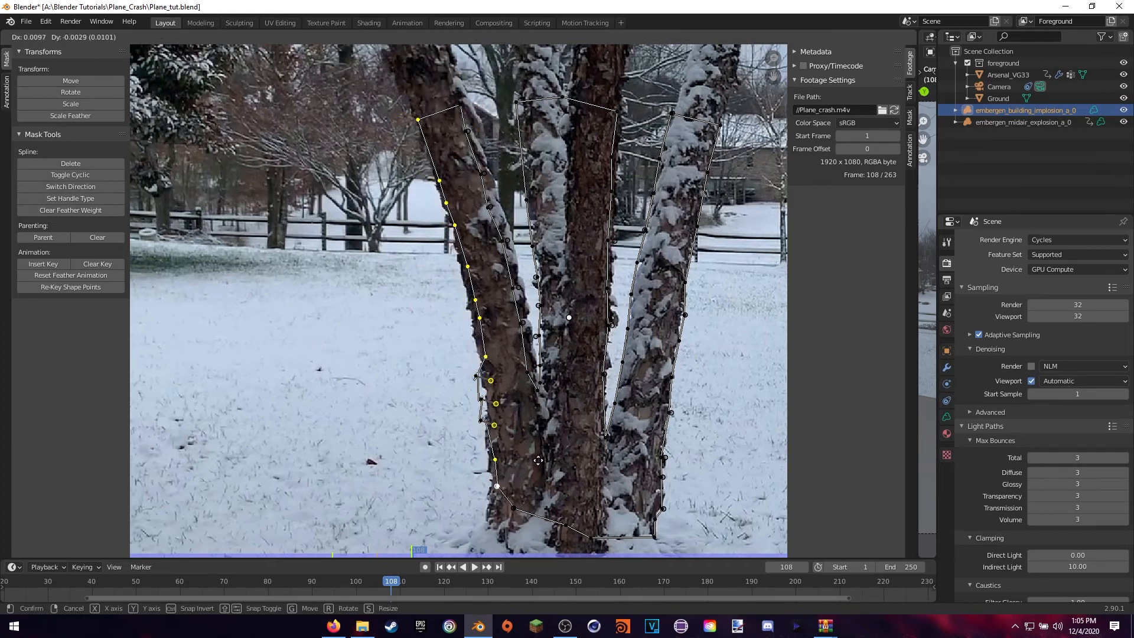
pyautogui.click(538, 460)
# Step: Add the lower outer-edge points to the selection and move the leftmost trunk's whole outer edge onto the bark at frame 108
pyautogui.scroll(5, 453, 283)
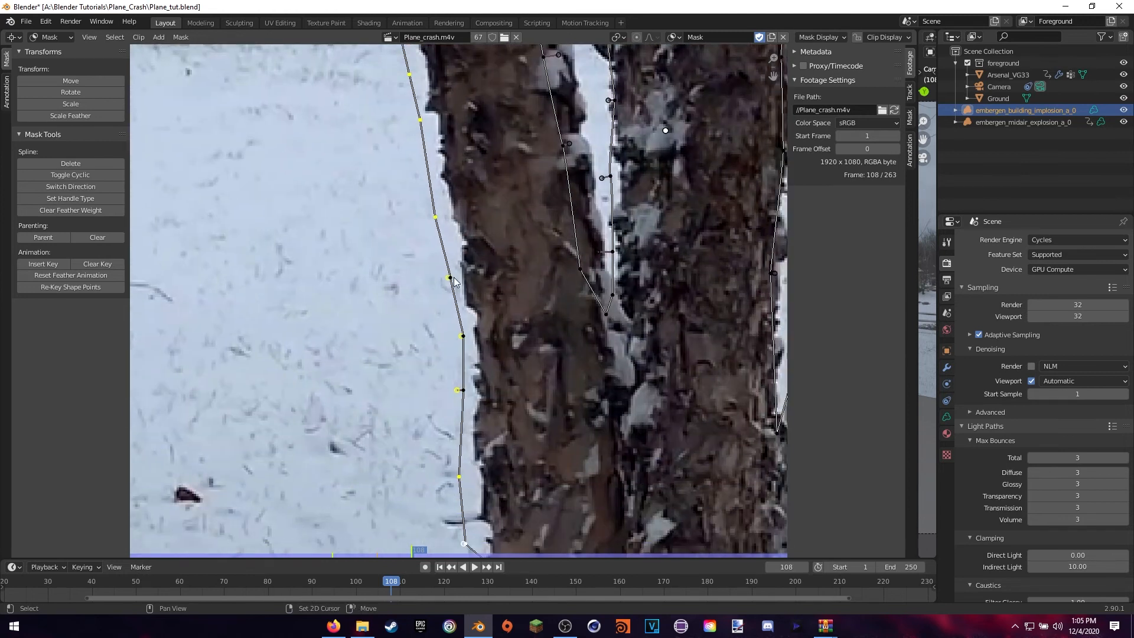
pyautogui.keyDown('shift'); pyautogui.click(451, 278); pyautogui.keyUp('shift')
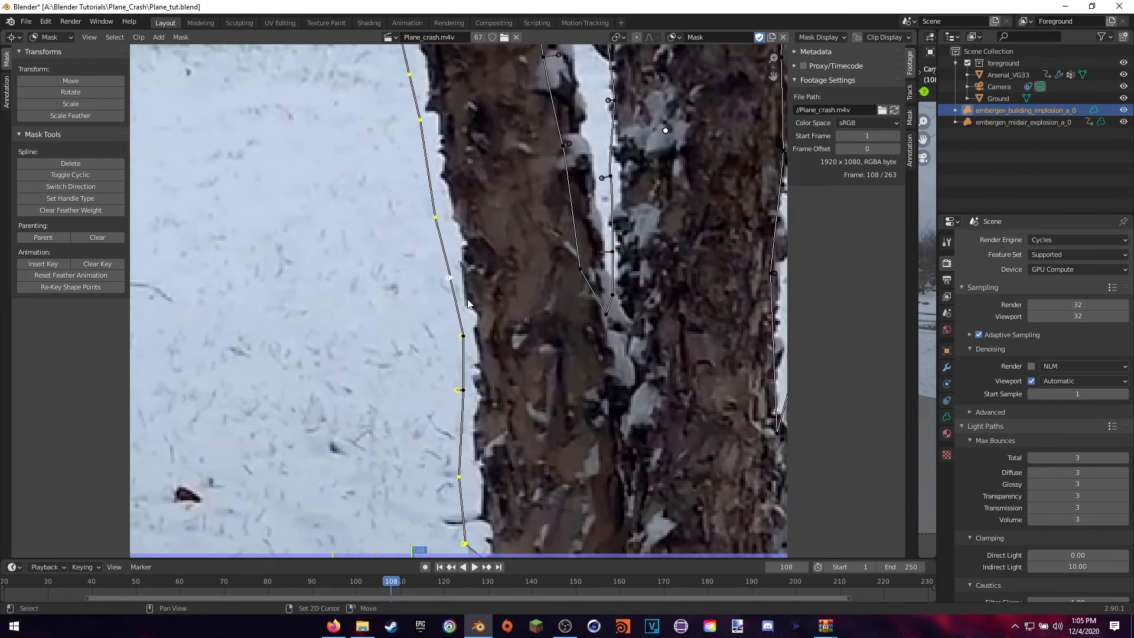
pyautogui.keyDown('shift'); pyautogui.click(464, 340); pyautogui.keyUp('shift')
pyautogui.keyDown('shift'); pyautogui.click(463, 391); pyautogui.keyUp('shift')
pyautogui.scroll(-4, 462, 374)
pyautogui.scroll(3, 487, 283)
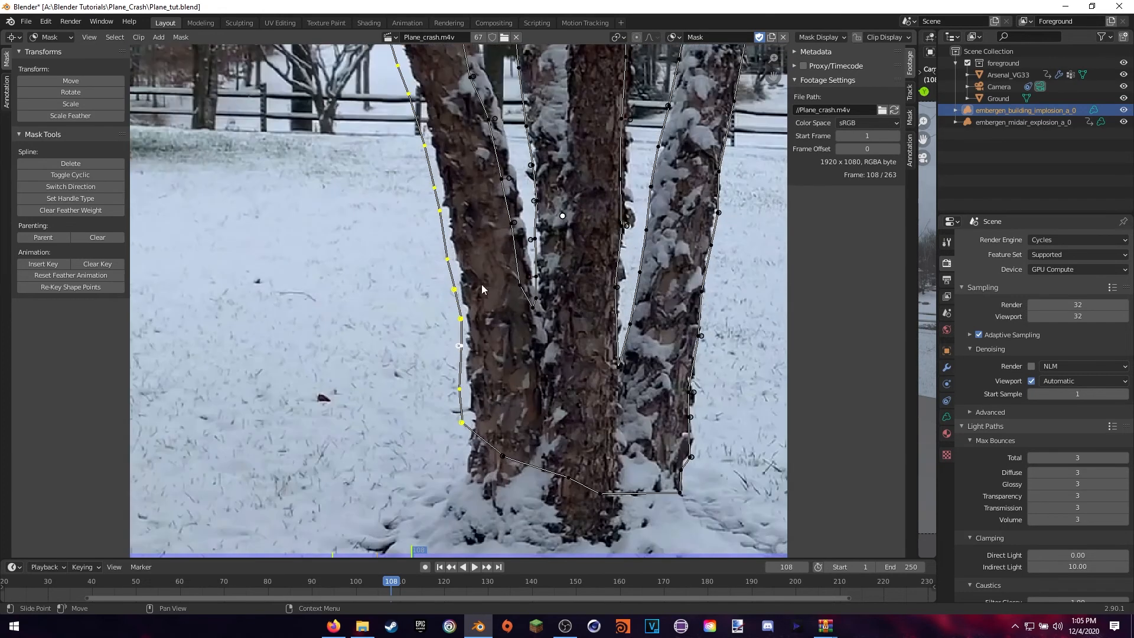
pyautogui.press('g')
pyautogui.click(489, 283)
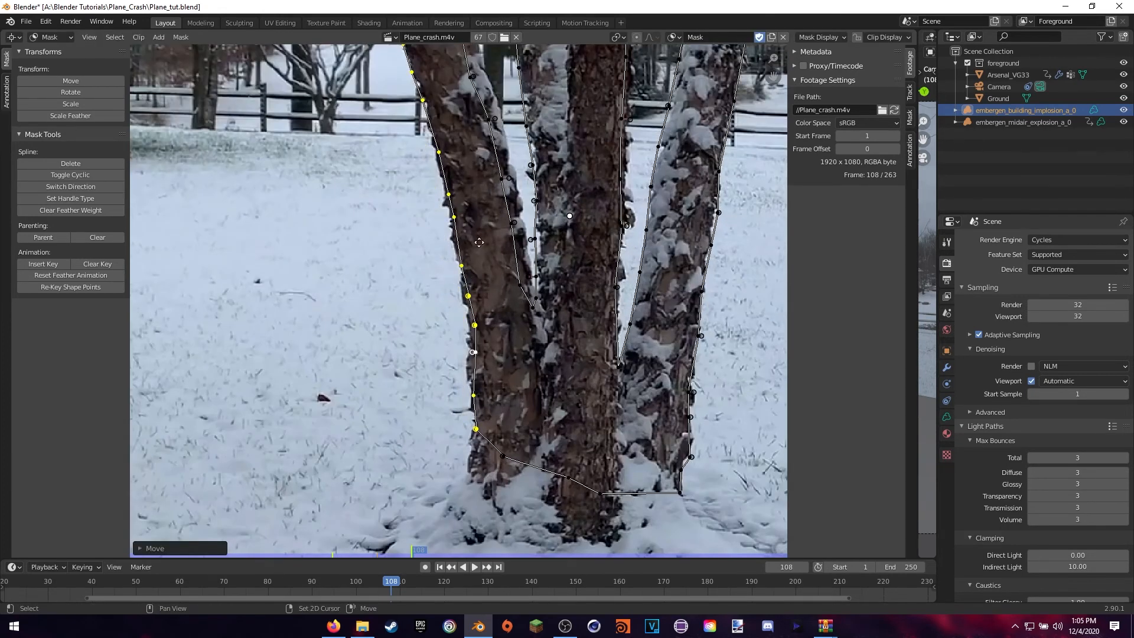
# Step: Refine the leftmost trunk's outer edge at frame 108, moving the single point level with the trunk fork onto the bark boundary
pyautogui.scroll(2, 524, 380)
pyautogui.press('g')
pyautogui.moveTo(524, 380); pyautogui.dragTo(506, 298, button='middle')
pyautogui.click(523, 371)
pyautogui.scroll(4, 540, 364)
pyautogui.moveTo(546, 430); pyautogui.dragTo(506, 370, button='middle')
pyautogui.click(506, 370)
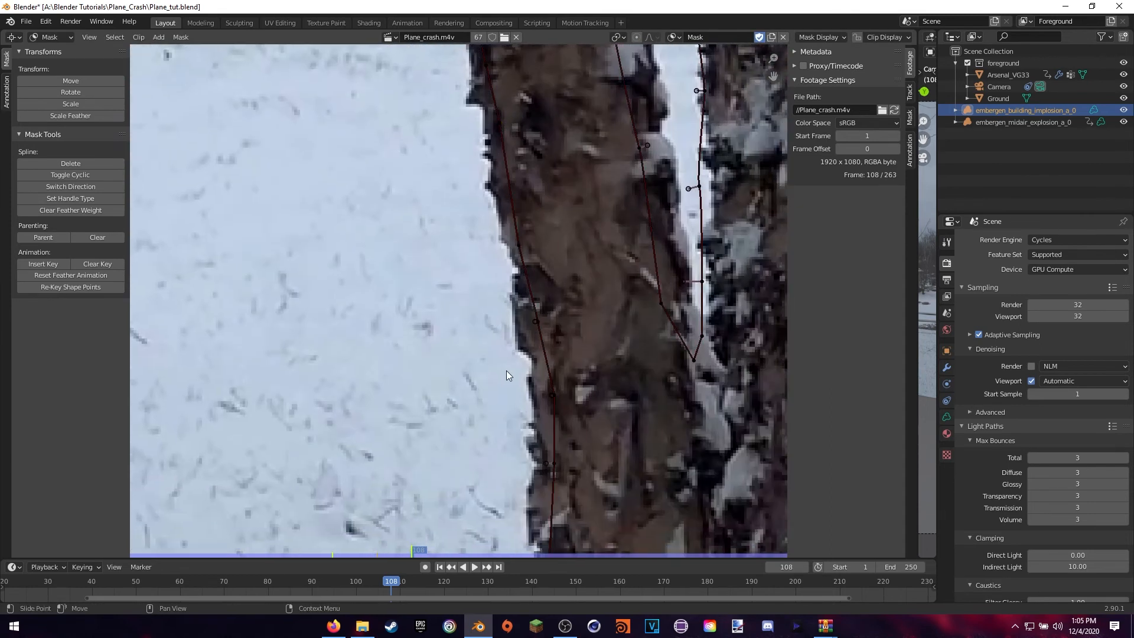
pyautogui.click(537, 321)
pyautogui.press('g')
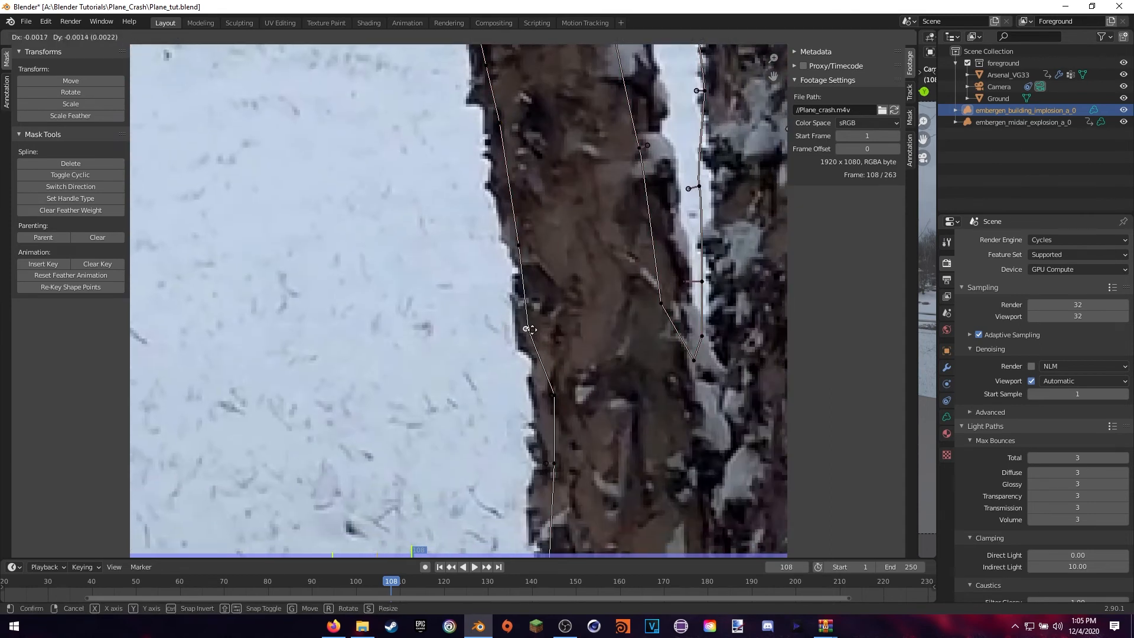
pyautogui.click(525, 335)
# Step: Select all mask points and go to frame 128, where the mask has to be realigned with the trunks
pyautogui.scroll(-5, 606, 366)
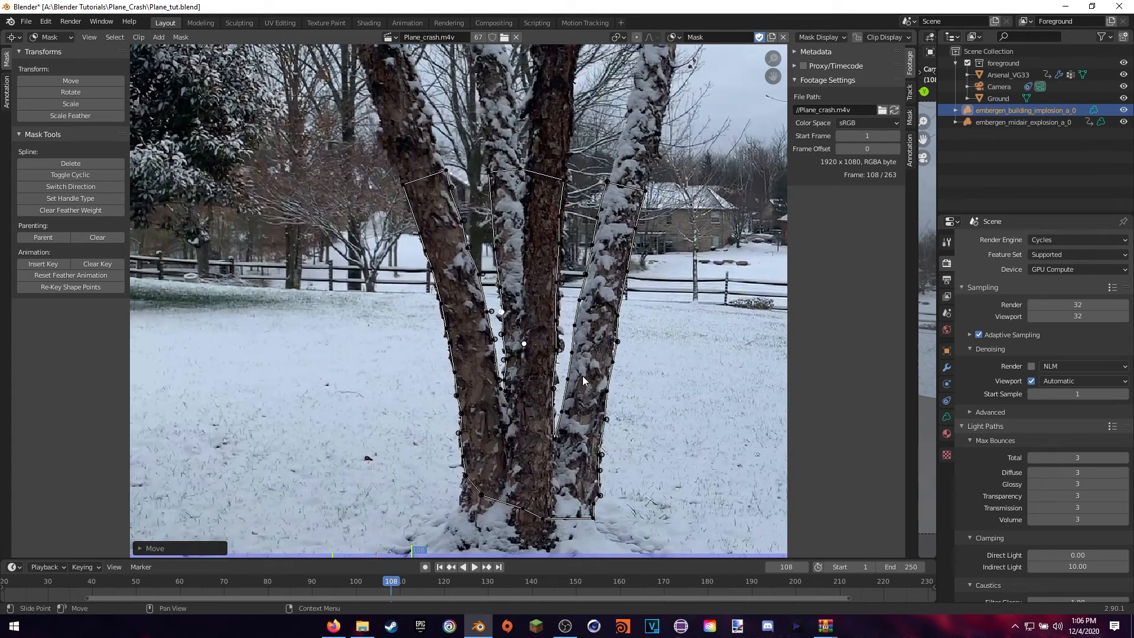
pyautogui.press('a')
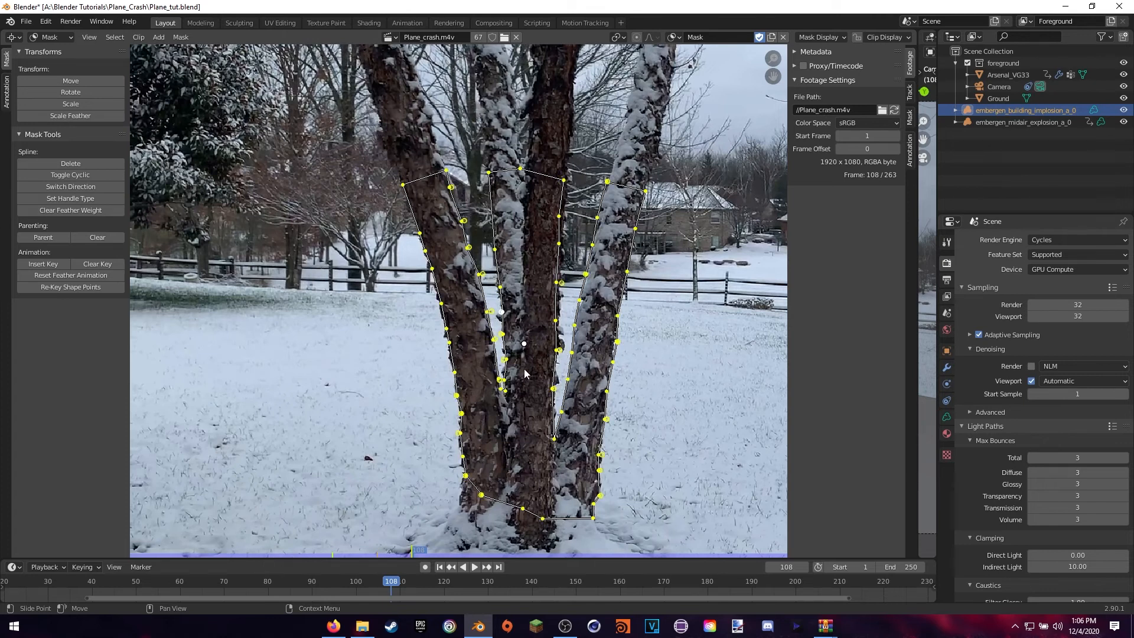
pyautogui.moveTo(388, 585); pyautogui.dragTo(479, 582)
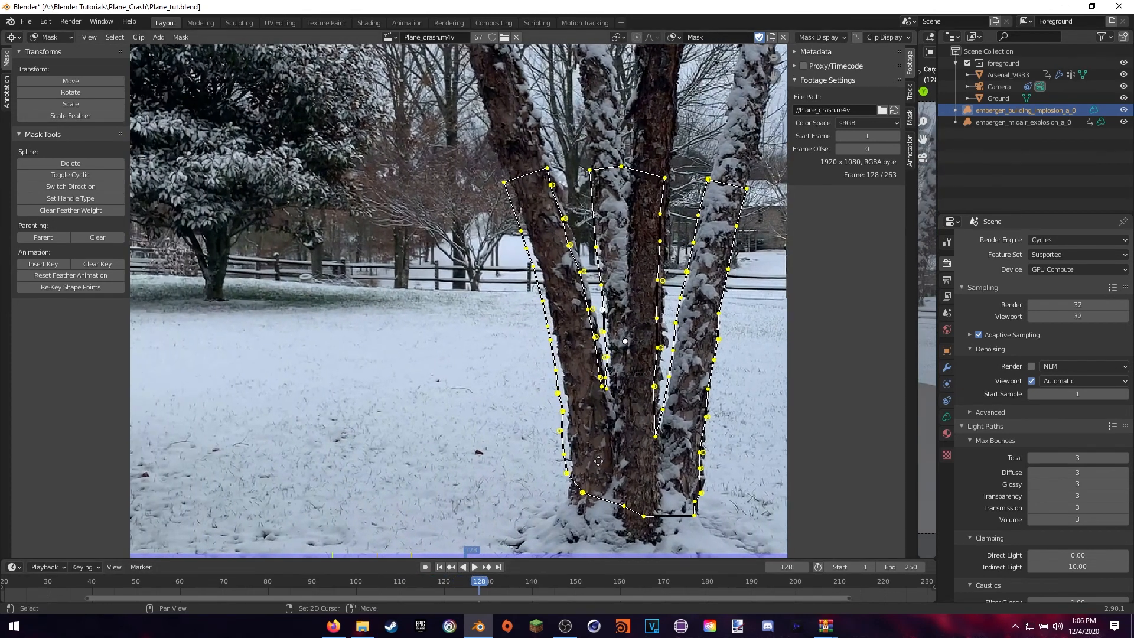
pyautogui.moveTo(596, 461); pyautogui.dragTo(486, 459, button='middle')
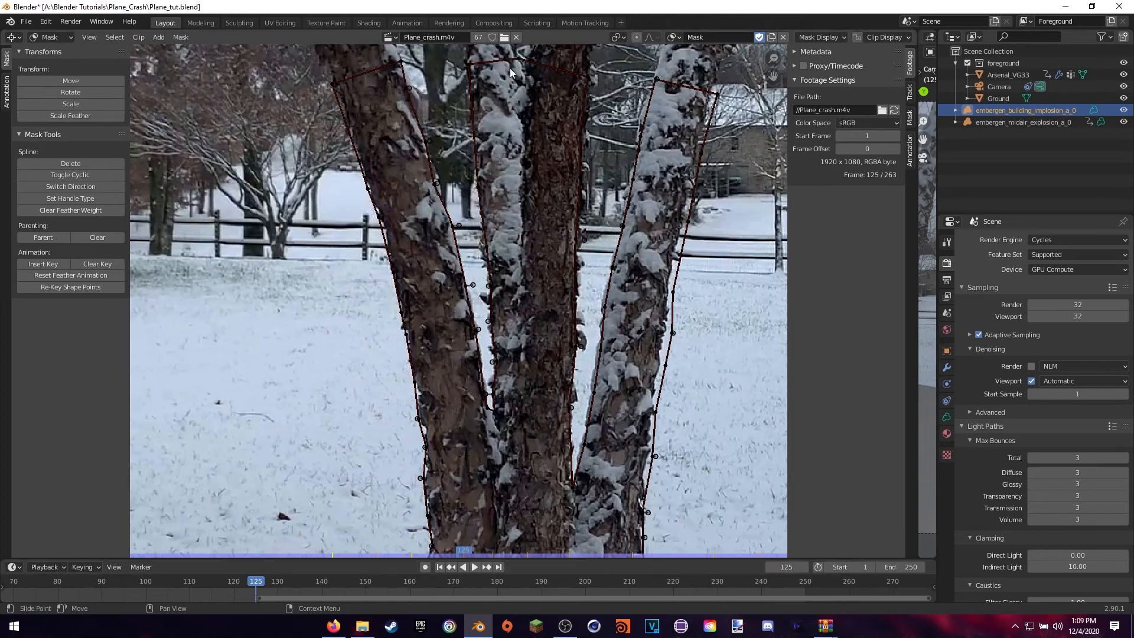
# Step: Switch to the Compositing workspace, add a Mask node above the Movie Clip node, and assign it the mask named Mask
pyautogui.click(493, 23)
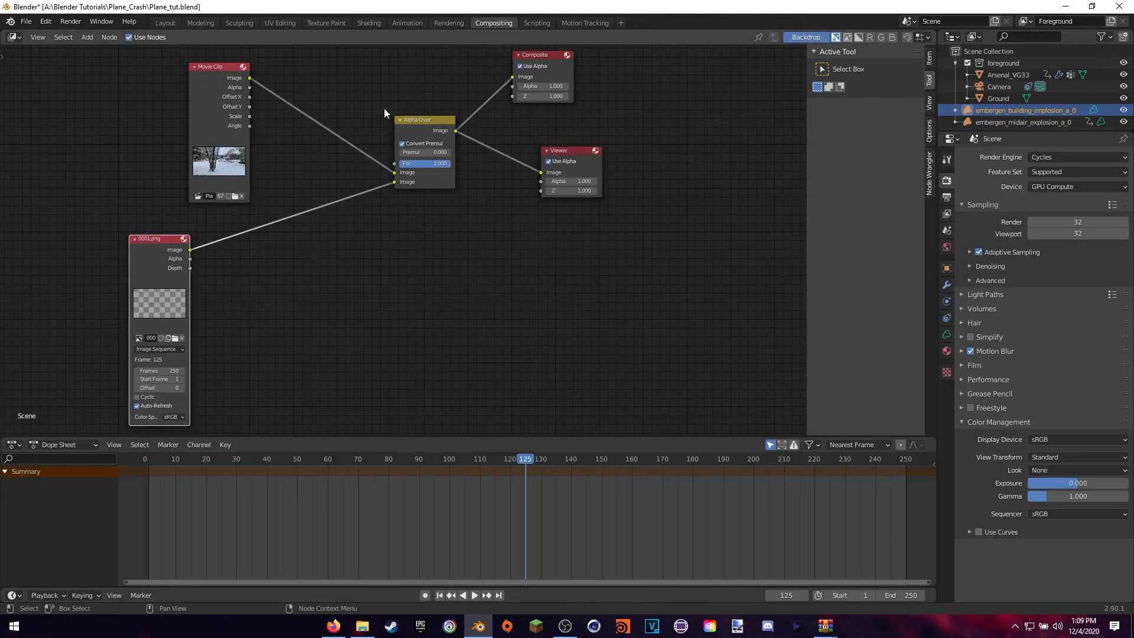
pyautogui.moveTo(384, 108); pyautogui.dragTo(498, 171, button='middle')
pyautogui.moveTo(335, 188); pyautogui.dragTo(249, 200)
pyautogui.moveTo(393, 136); pyautogui.dragTo(406, 154, button='middle')
pyautogui.hotkey('shift', 'a')
pyautogui.write('mask')
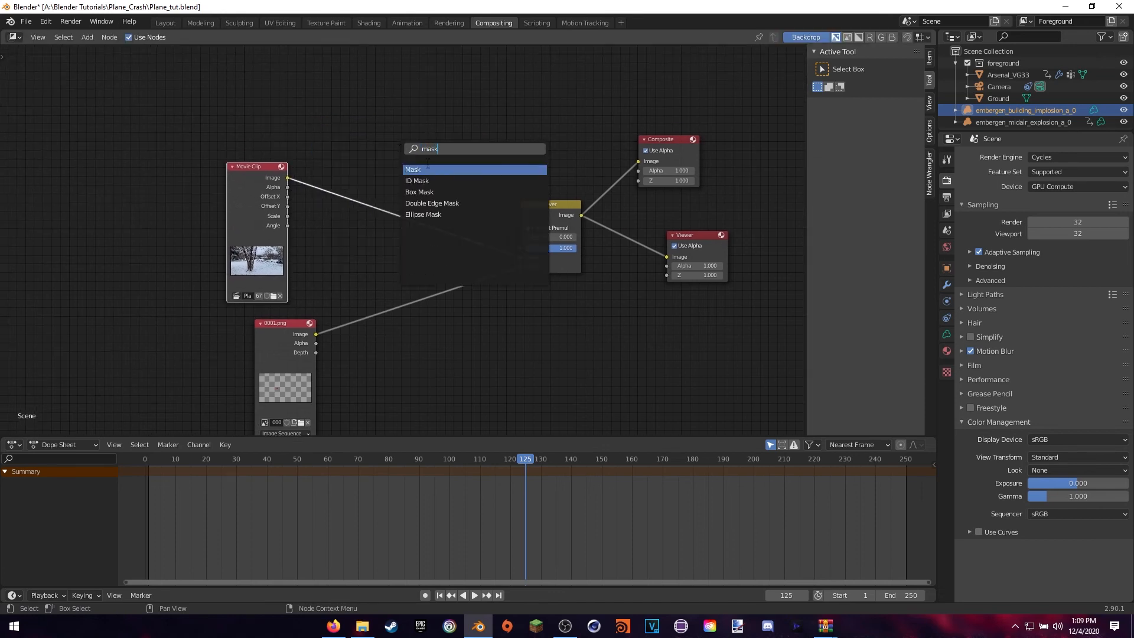
pyautogui.press('Return')
pyautogui.click(399, 122)
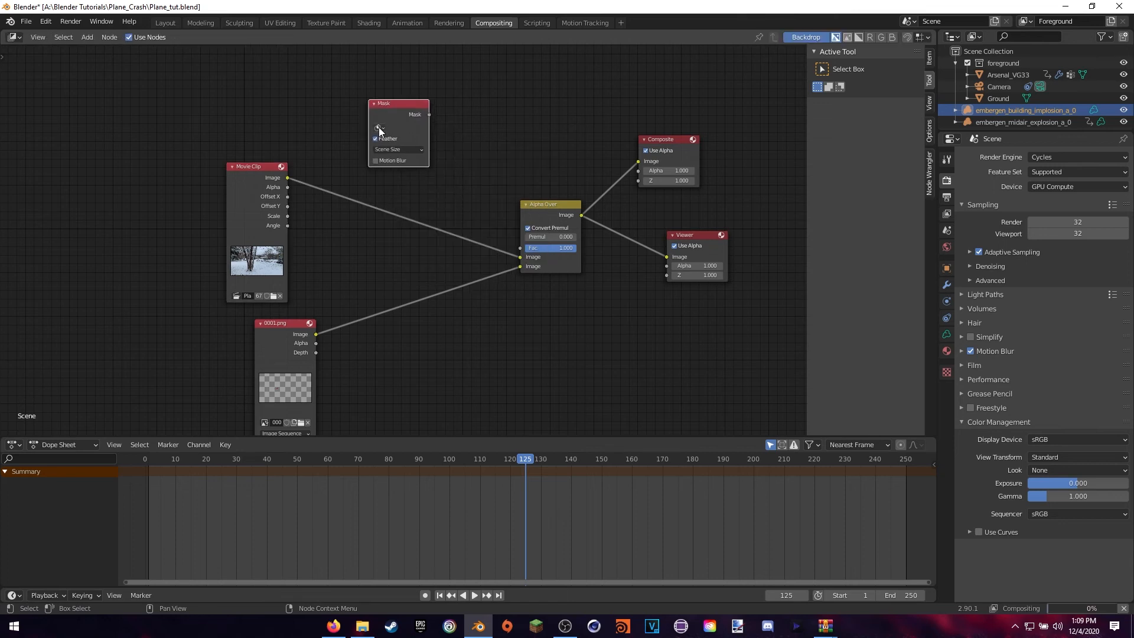
pyautogui.click(379, 130)
pyautogui.click(414, 139)
pyautogui.moveTo(455, 118); pyautogui.dragTo(446, 163, button='middle')
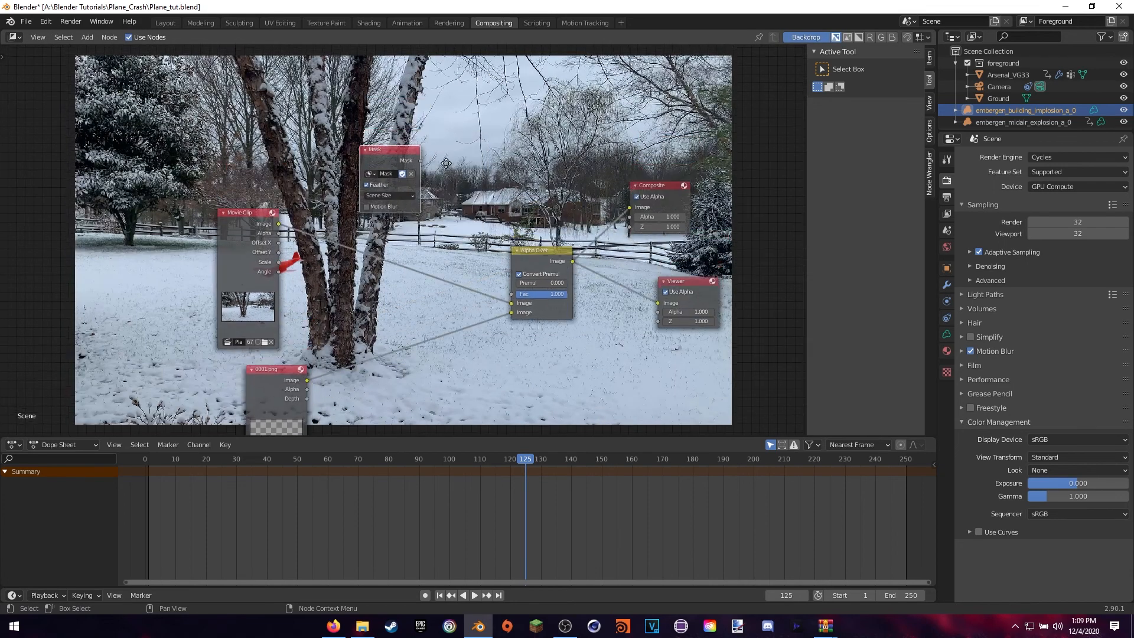
# Step: Connect the Mask node's output to the Alpha Over node's Fac input, and examine the plane against the trunks at frame 119
pyautogui.moveTo(420, 165); pyautogui.dragTo(462, 142)
pyautogui.moveTo(421, 221); pyautogui.dragTo(512, 297)
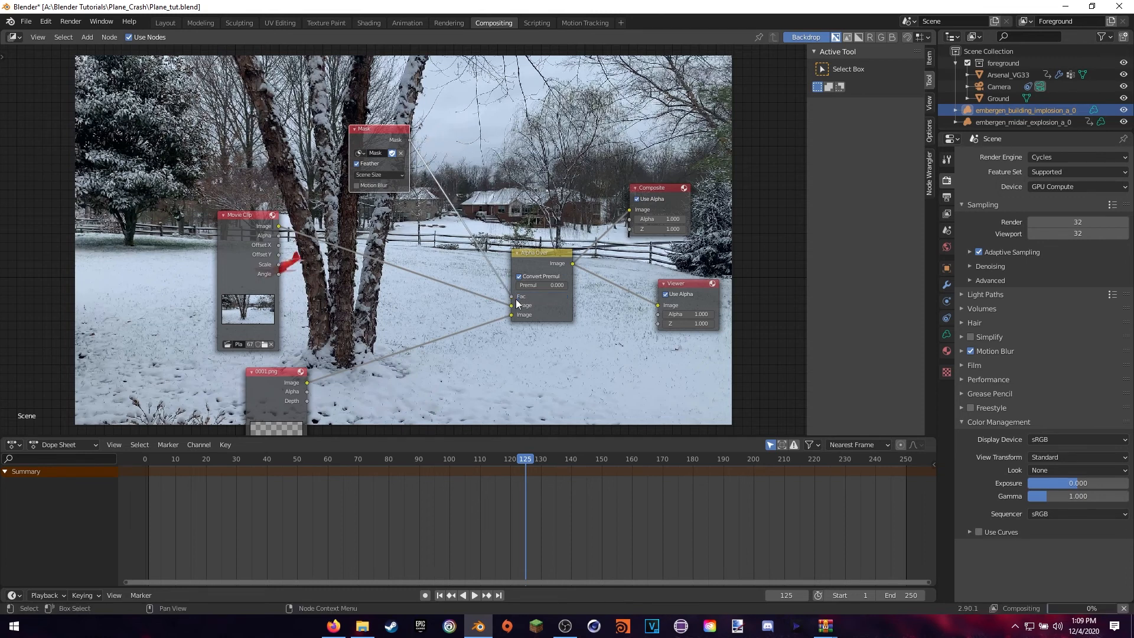
pyautogui.click(508, 458)
pyautogui.press('v')
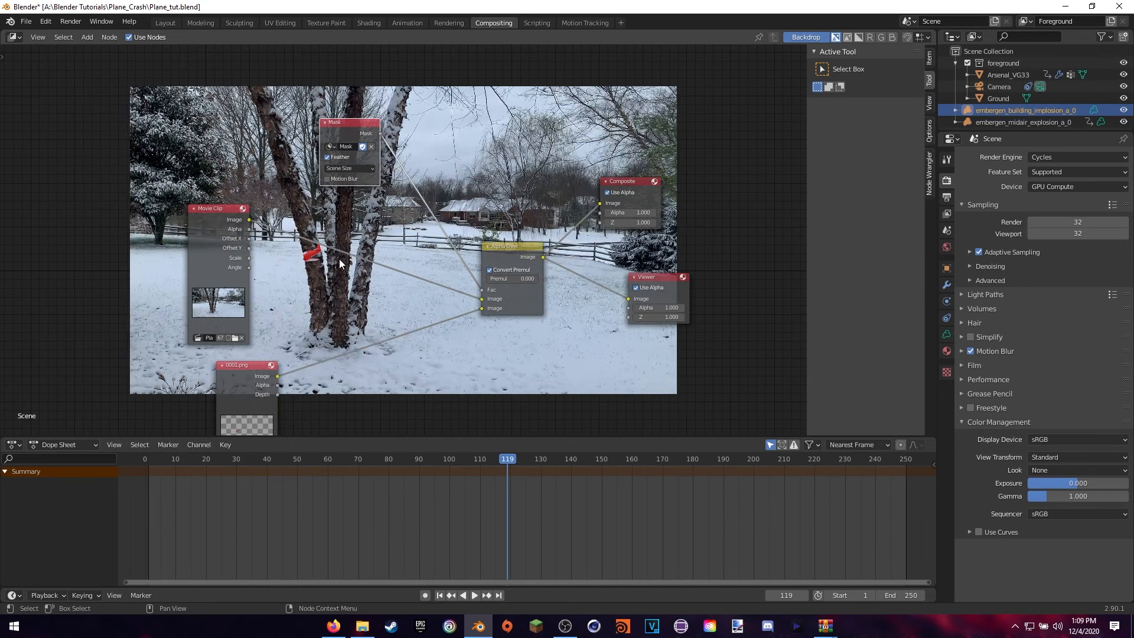
pyautogui.press('v')
pyautogui.hotkey('alt', 'v')
pyautogui.hotkey('alt', 'v')
pyautogui.hotkey('alt', 'v')
pyautogui.hotkey('alt', 'v')
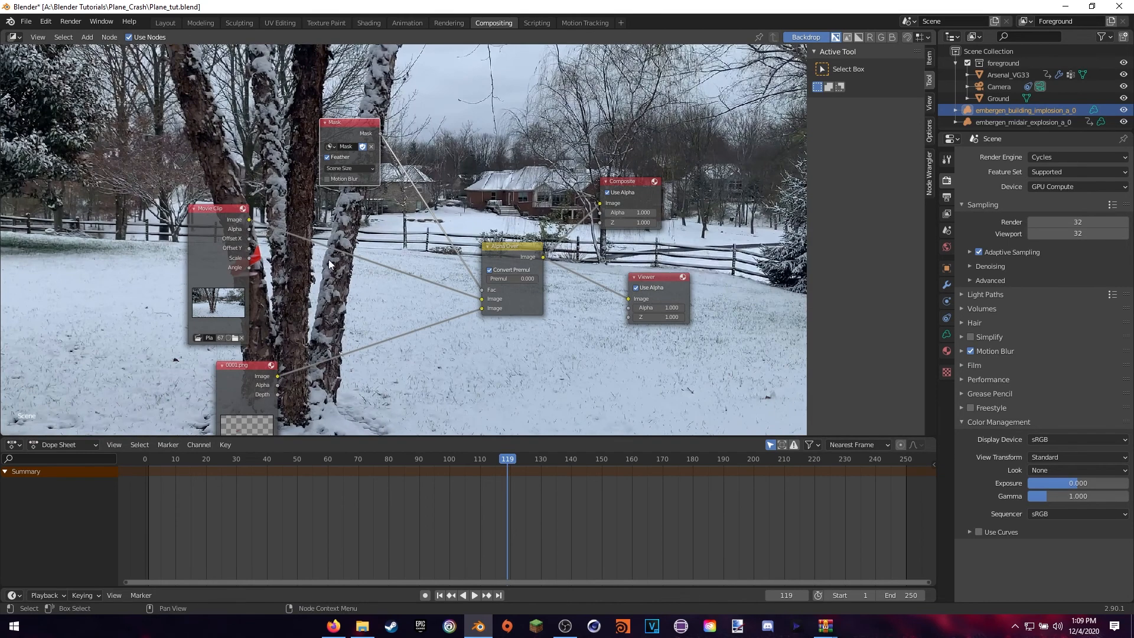
pyautogui.moveTo(325, 267); pyautogui.dragTo(435, 265, button='middle')
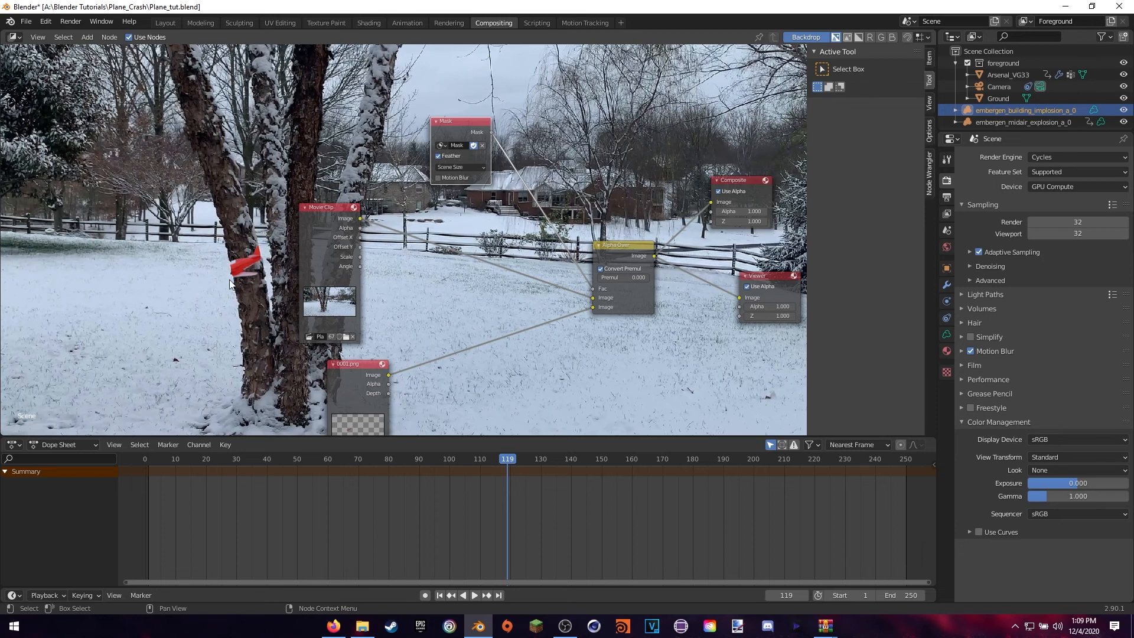
pyautogui.moveTo(421, 286); pyautogui.dragTo(380, 265, button='middle')
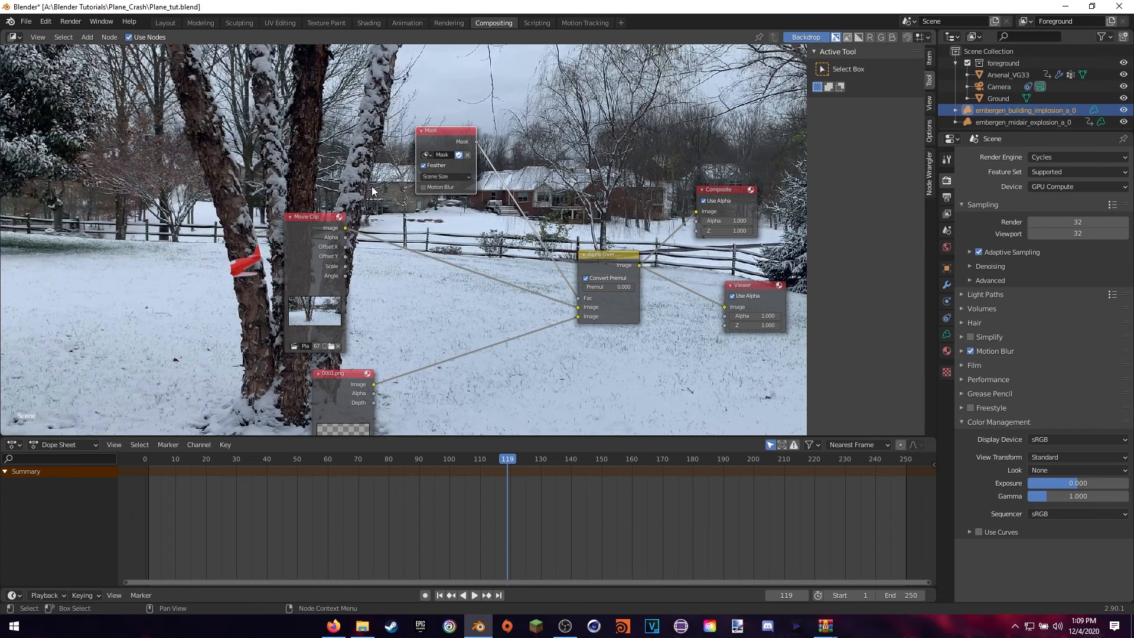
# Step: Add an Invert node and connect it between the Mask node and the Alpha Over node's Fac input
pyautogui.hotkey('shift', 'a')
pyautogui.click(372, 188)
pyautogui.write('inv')
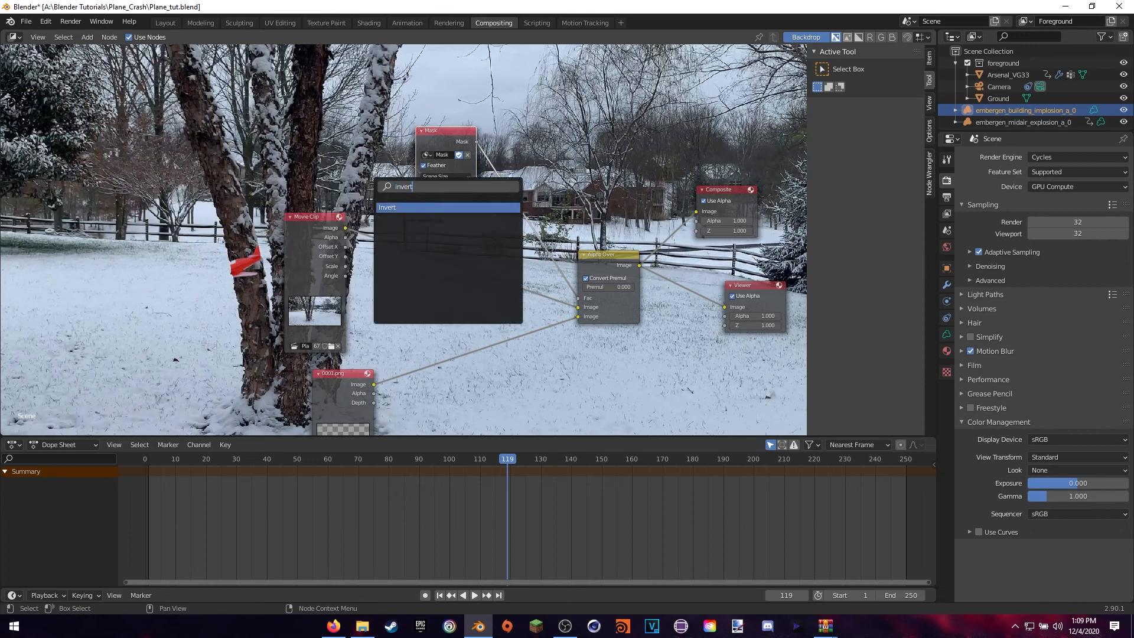
pyautogui.write('ert')
pyautogui.click(394, 207)
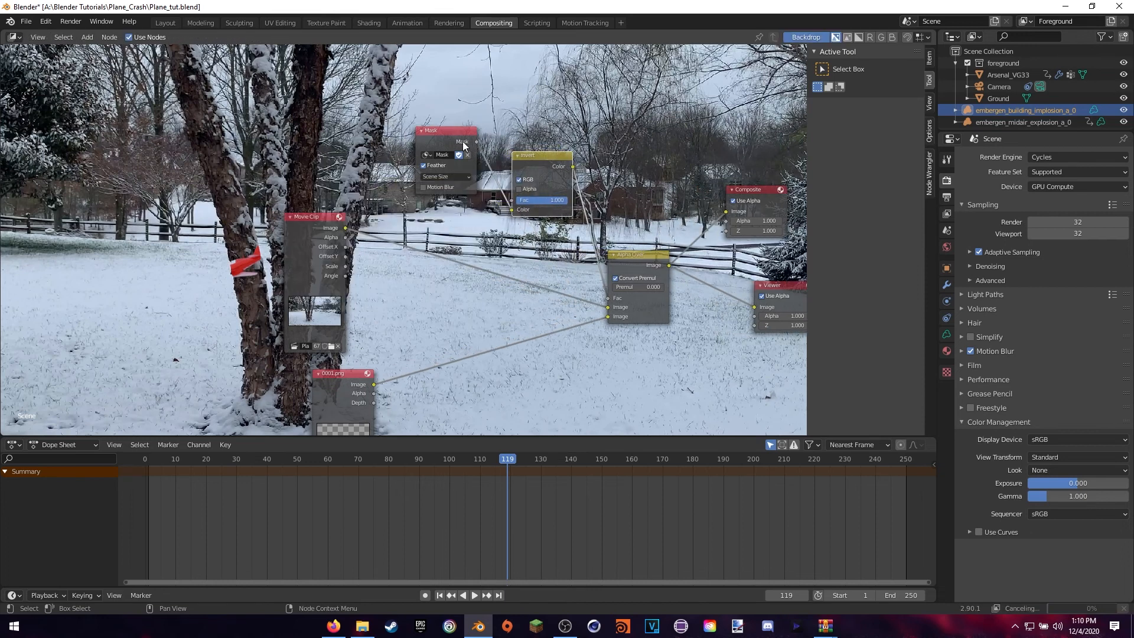
pyautogui.moveTo(449, 117); pyautogui.dragTo(447, 116)
pyautogui.moveTo(521, 163); pyautogui.dragTo(503, 128)
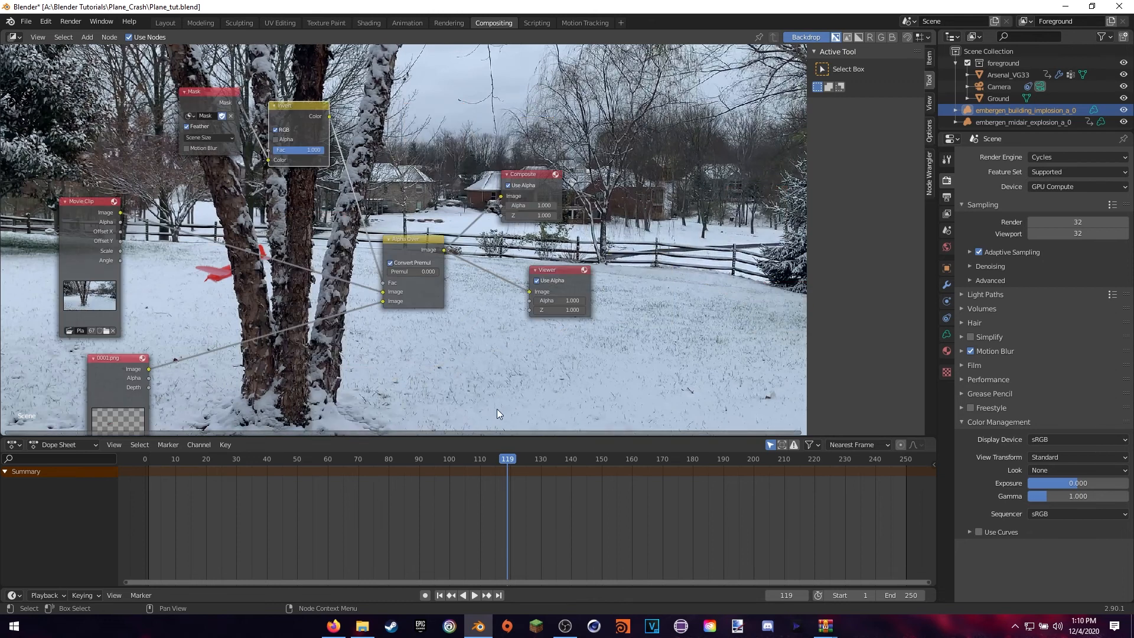
# Step: Check the composite with the inverted mask at frames 108, 207 and 237
pyautogui.moveTo(473, 456); pyautogui.dragTo(475, 460)
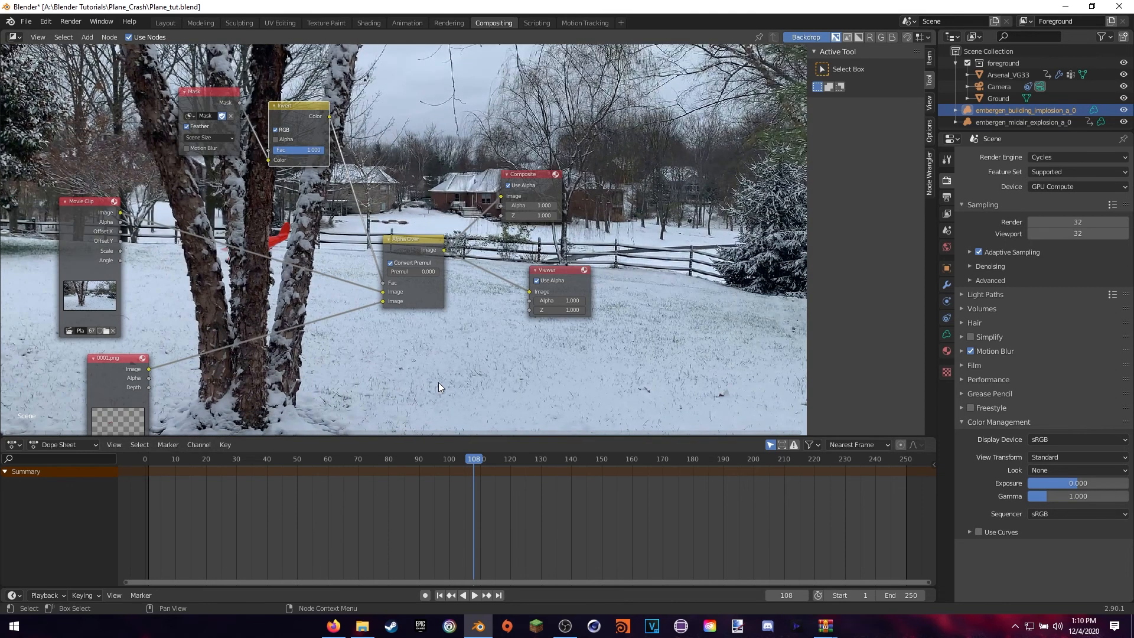
pyautogui.click(448, 454)
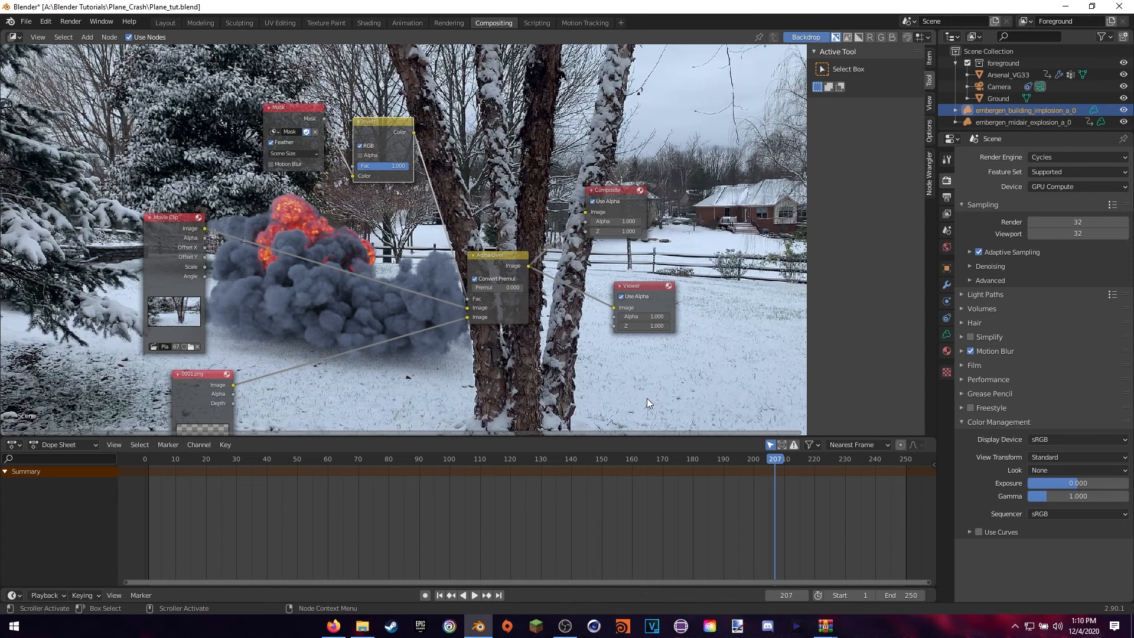
pyautogui.moveTo(646, 398); pyautogui.dragTo(550, 390, button='middle')
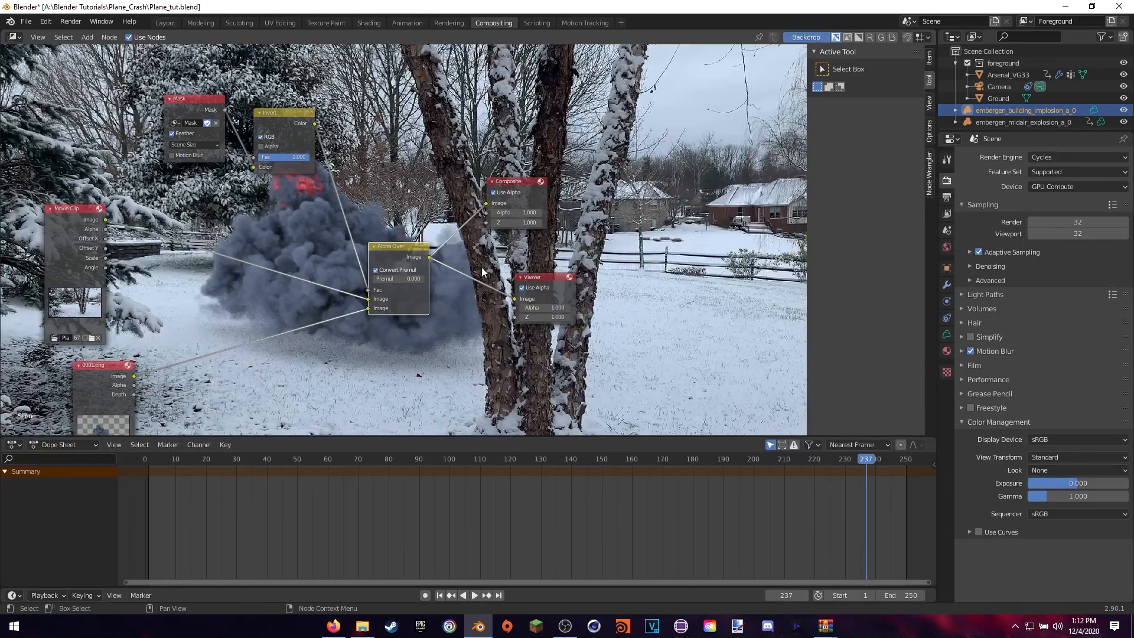
pyautogui.moveTo(476, 314); pyautogui.dragTo(485, 318, button='middle')
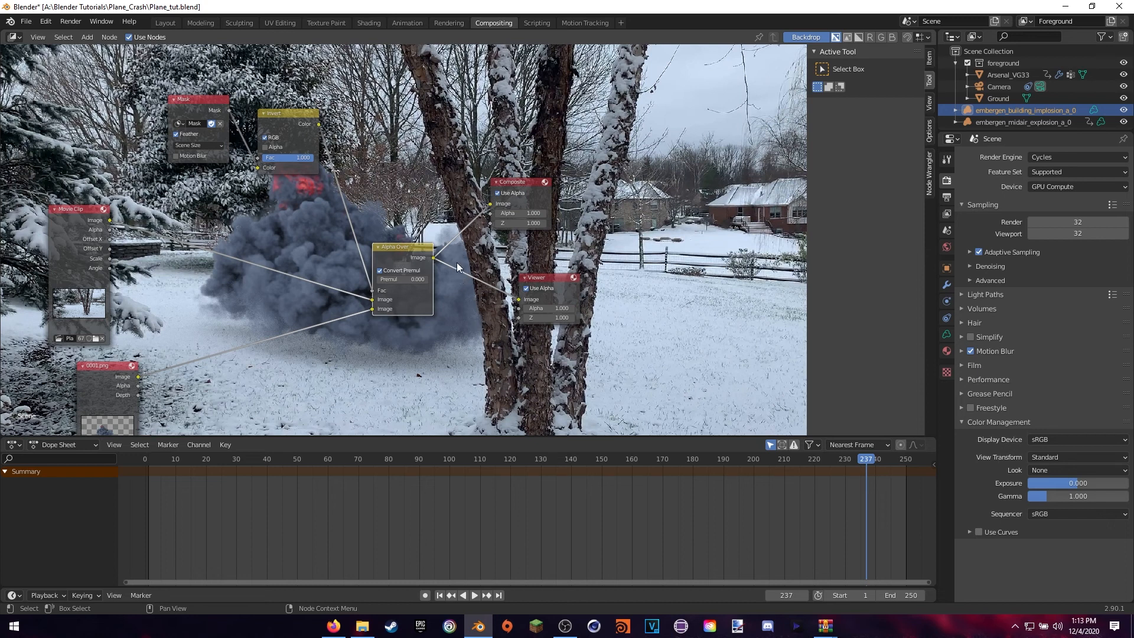
# Step: Add a Blur node and insert it between the Invert node and the Alpha Over node
pyautogui.moveTo(326, 224); pyautogui.dragTo(380, 240, button='middle')
pyautogui.hotkey('shift', 'a')
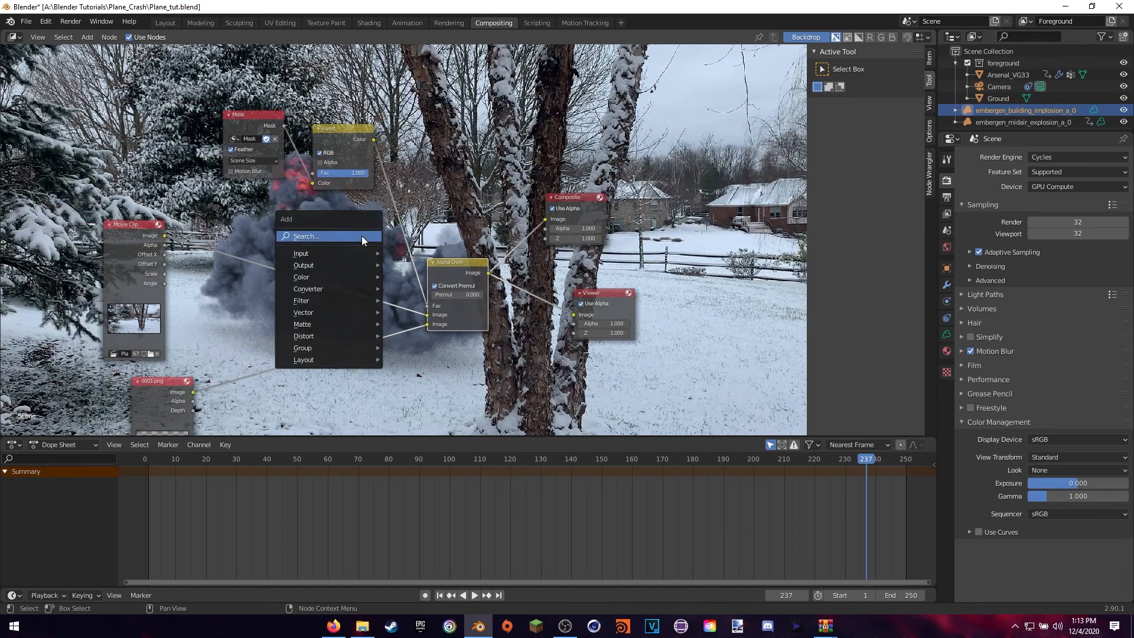
pyautogui.click(361, 236)
pyautogui.write('blur')
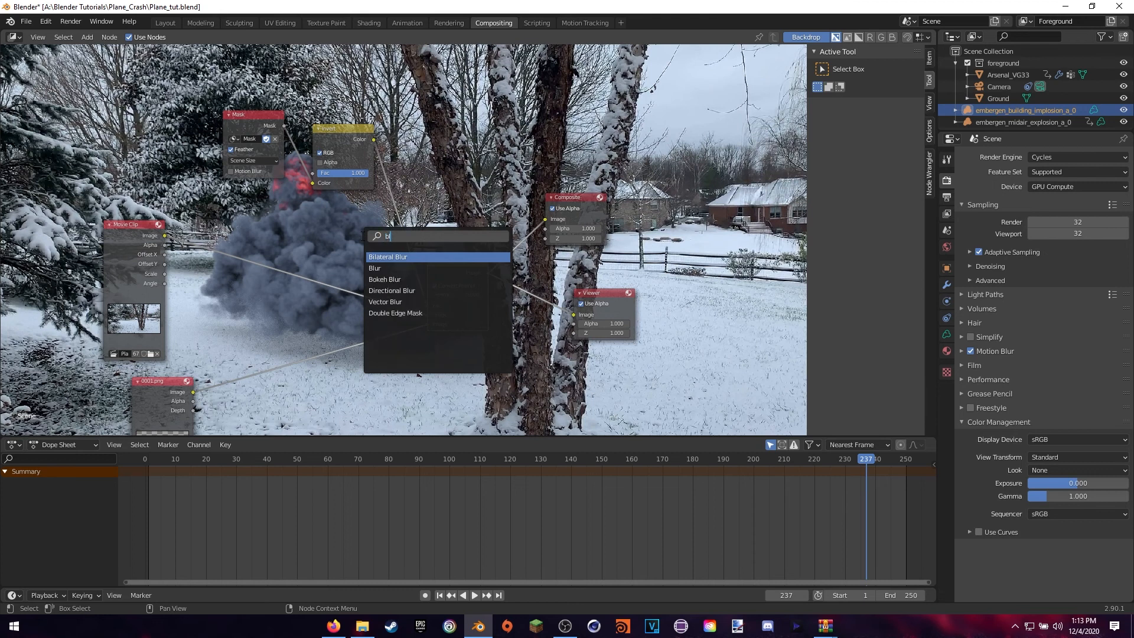
pyautogui.click(376, 268)
pyautogui.click(454, 201)
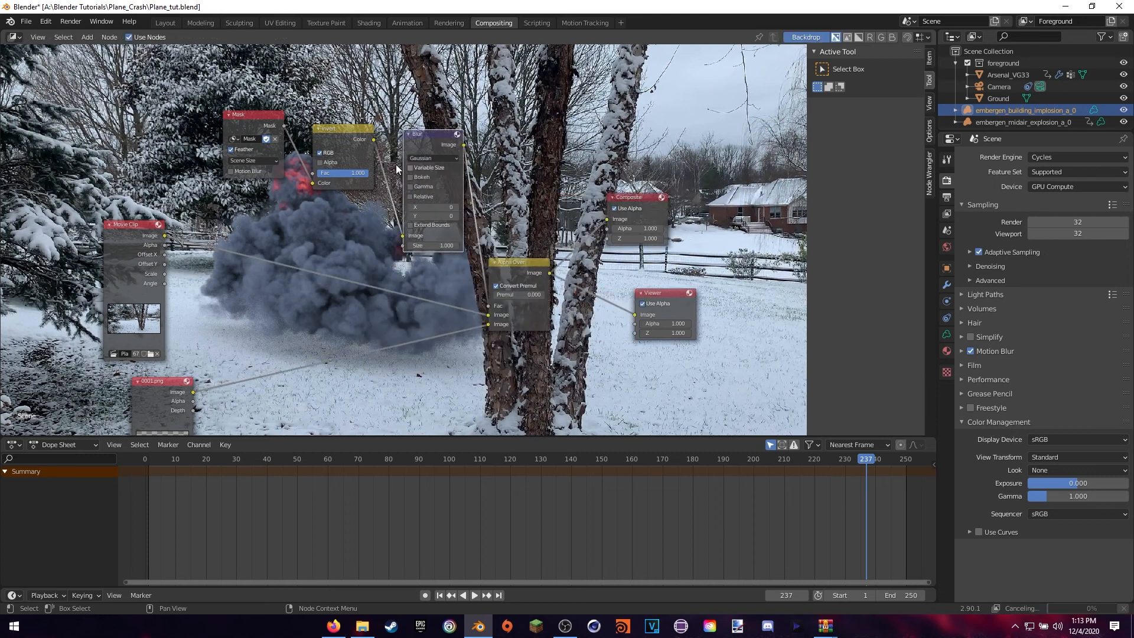
# Step: Set the Blur node's X and Y sizes to 2 to soften the tree mask's edges
pyautogui.click(461, 205)
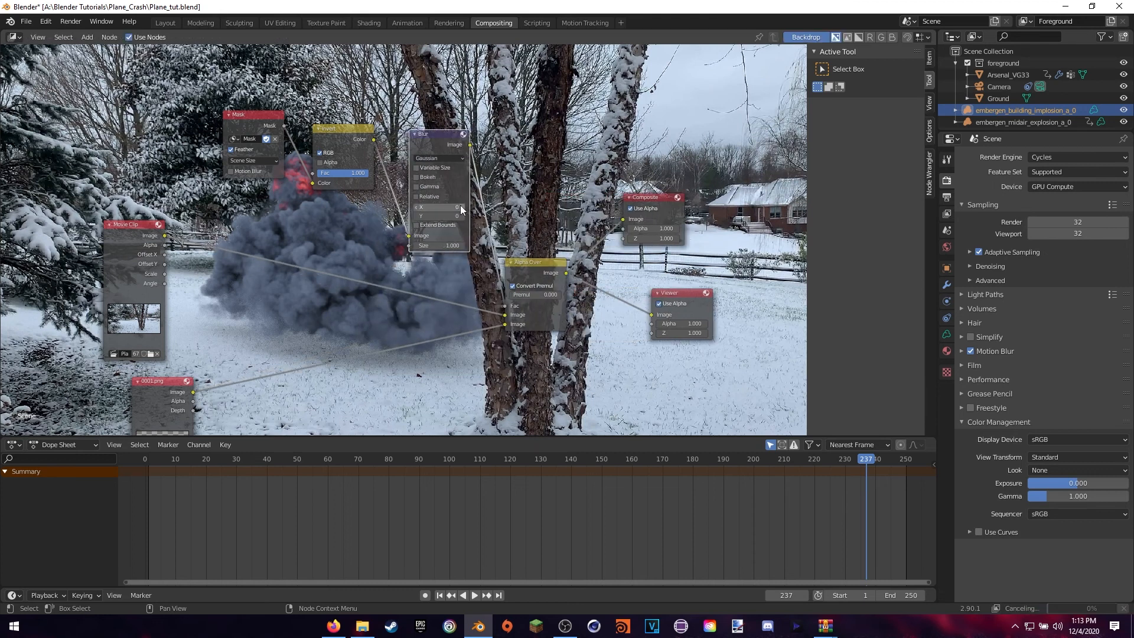
pyautogui.click(462, 215)
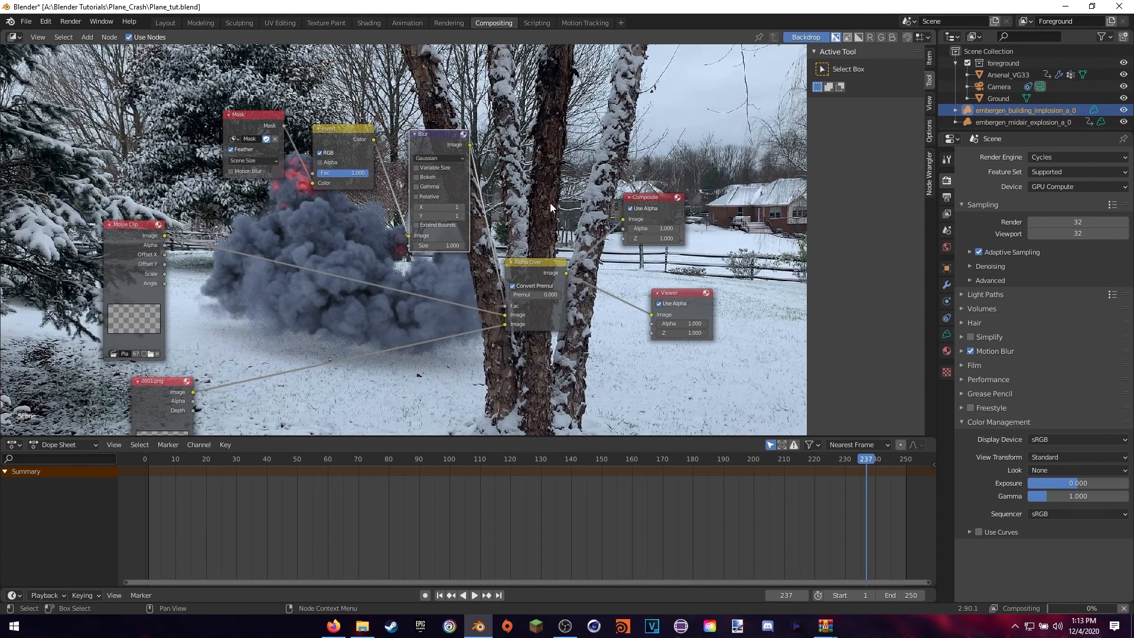
pyautogui.moveTo(548, 200); pyautogui.dragTo(529, 220, button='middle')
pyautogui.moveTo(480, 267); pyautogui.dragTo(487, 268, button='middle')
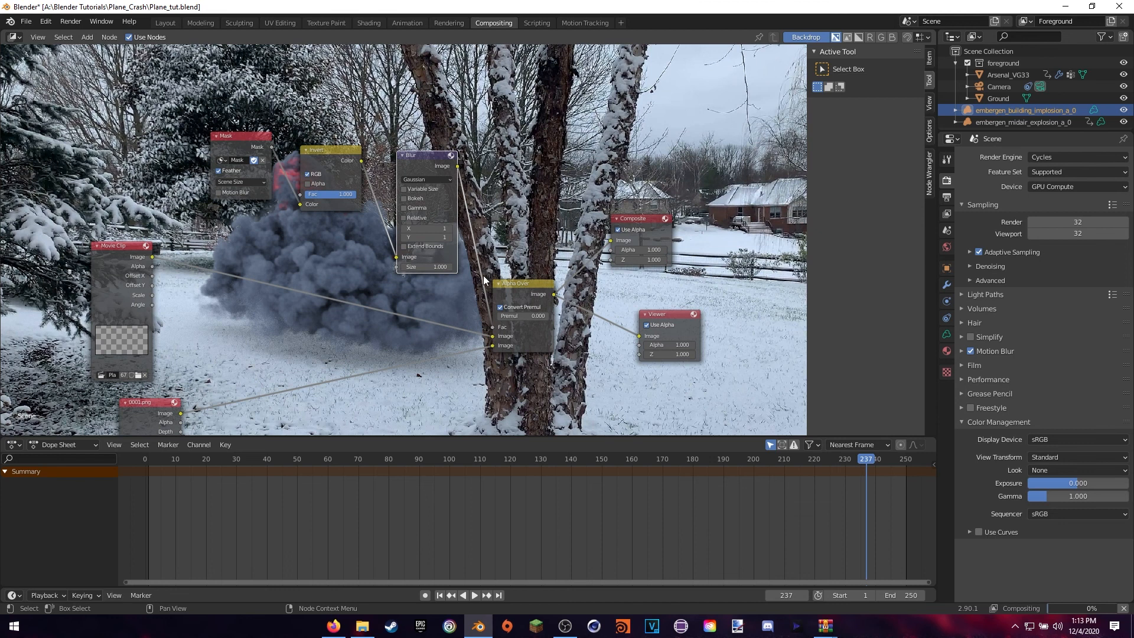
pyautogui.click(449, 228)
pyautogui.click(449, 238)
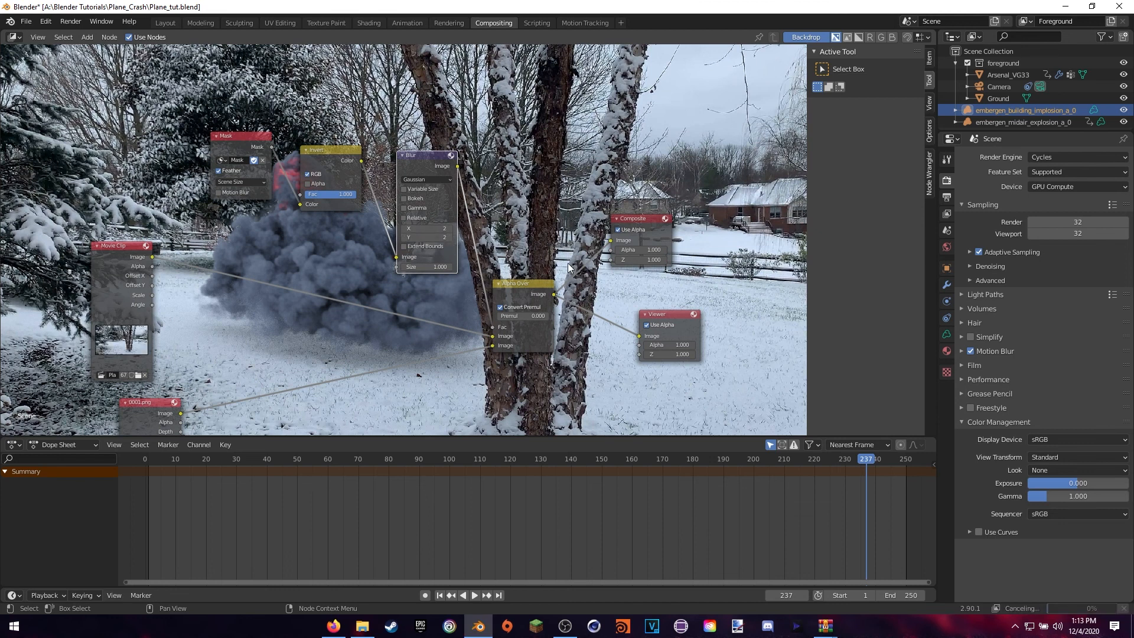
pyautogui.moveTo(529, 294); pyautogui.dragTo(526, 265, button='middle')
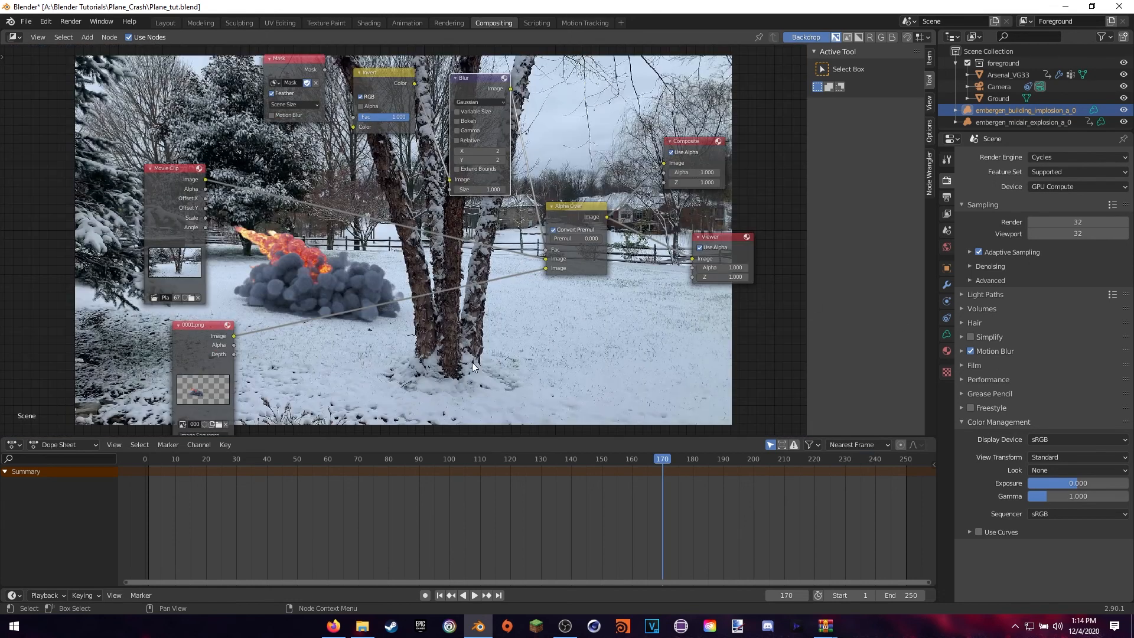
# Step: Add a Color Balance node and insert it between the 0001.png image sequence node and the Alpha Over node
pyautogui.moveTo(386, 350); pyautogui.dragTo(363, 324, button='middle')
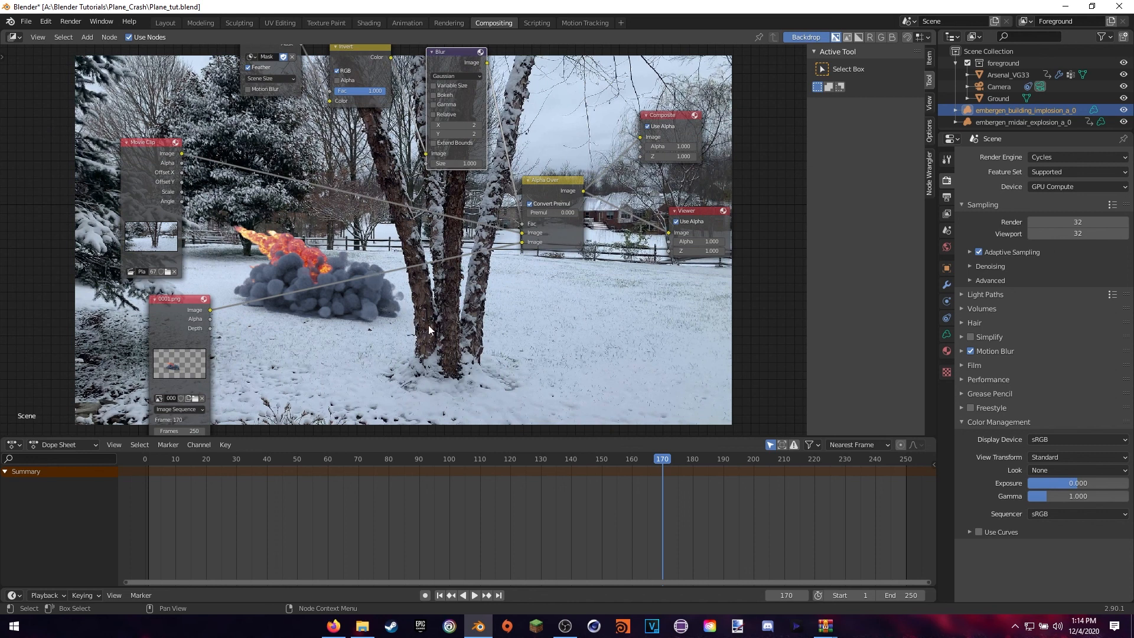
pyautogui.hotkey('shift', 'a')
pyautogui.write('c')
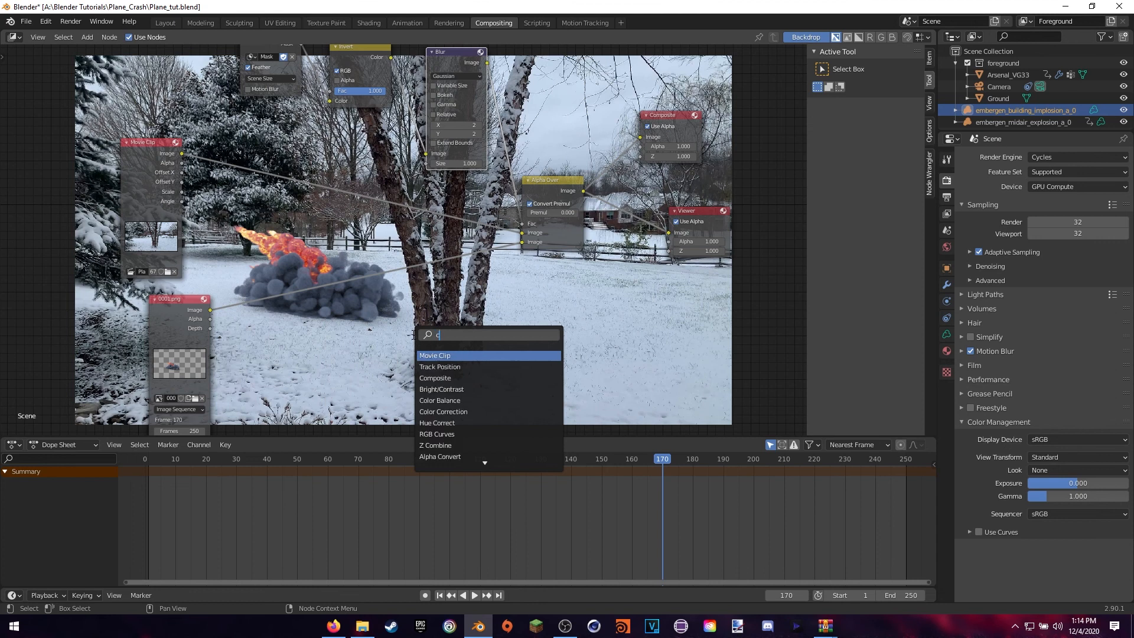
pyautogui.write('olor')
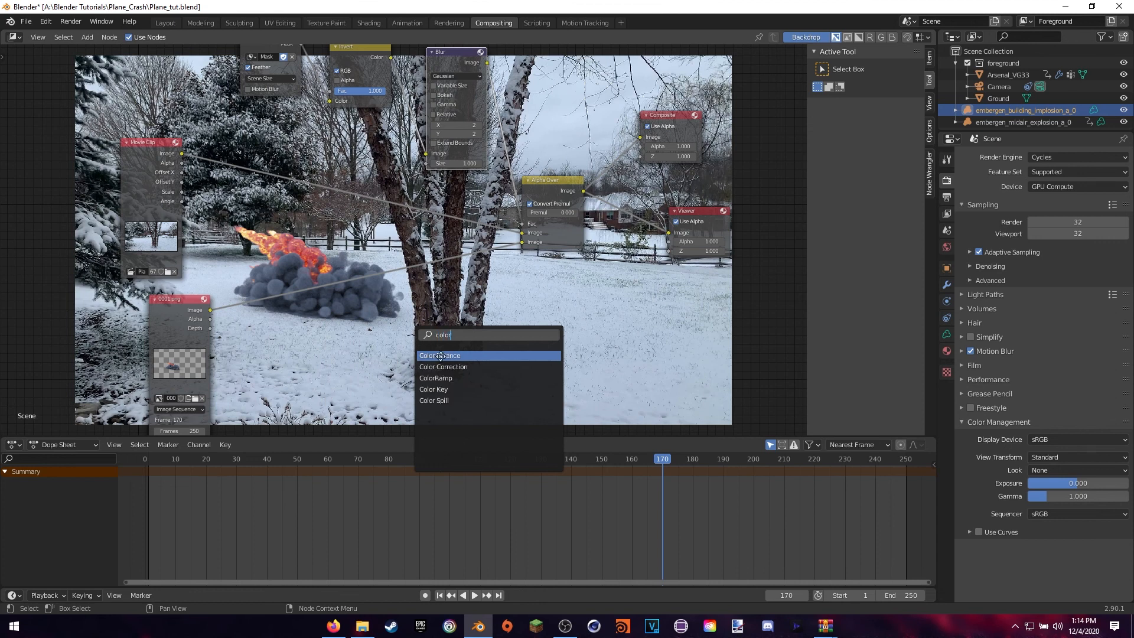
pyautogui.click(440, 356)
pyautogui.click(400, 302)
pyautogui.scroll(2, 526, 367)
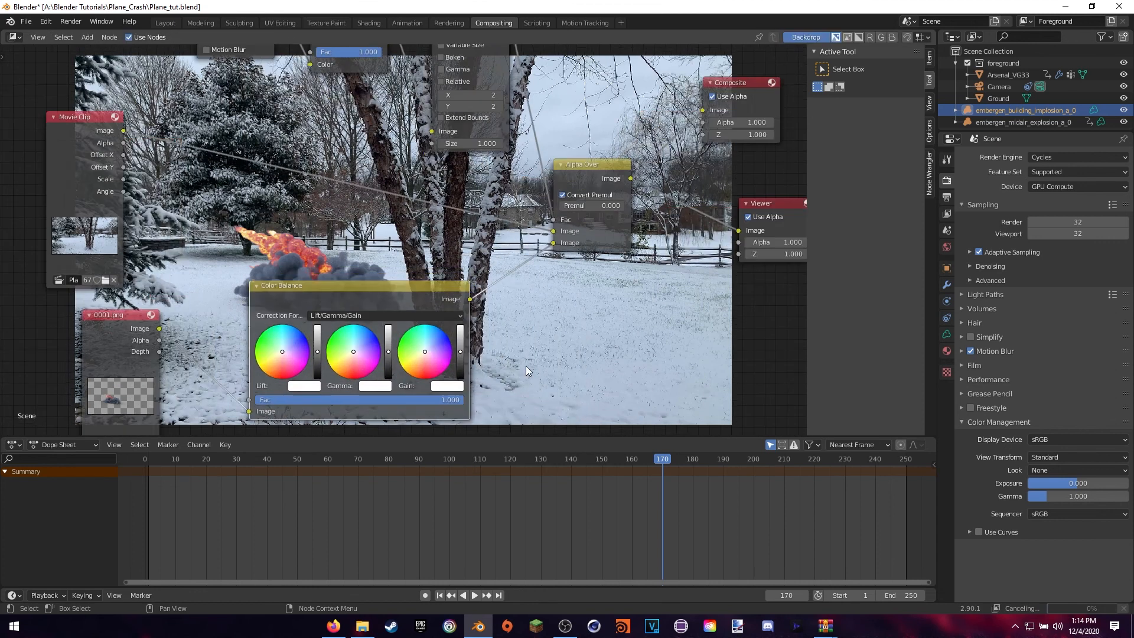
# Step: Move the 0001.png node away from the Color Balance node, and slightly raise the Color Balance gamma brightness
pyautogui.scroll(2, 526, 366)
pyautogui.moveTo(526, 366); pyautogui.dragTo(691, 313, button='middle')
pyautogui.moveTo(283, 281); pyautogui.dragTo(250, 333)
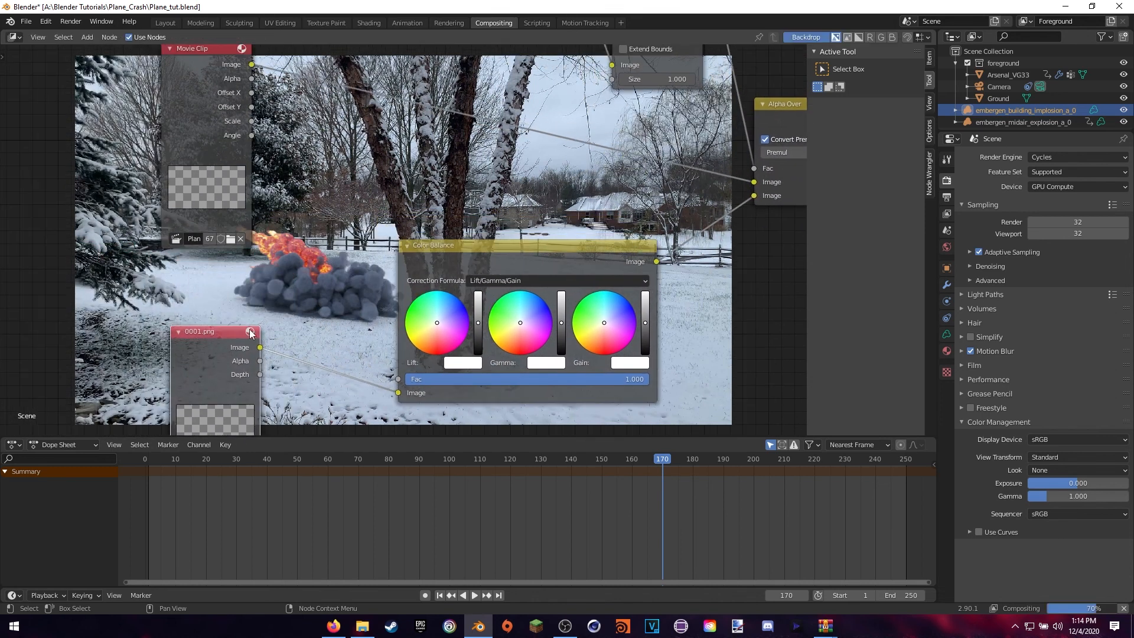
pyautogui.moveTo(262, 315); pyautogui.dragTo(258, 317, button='middle')
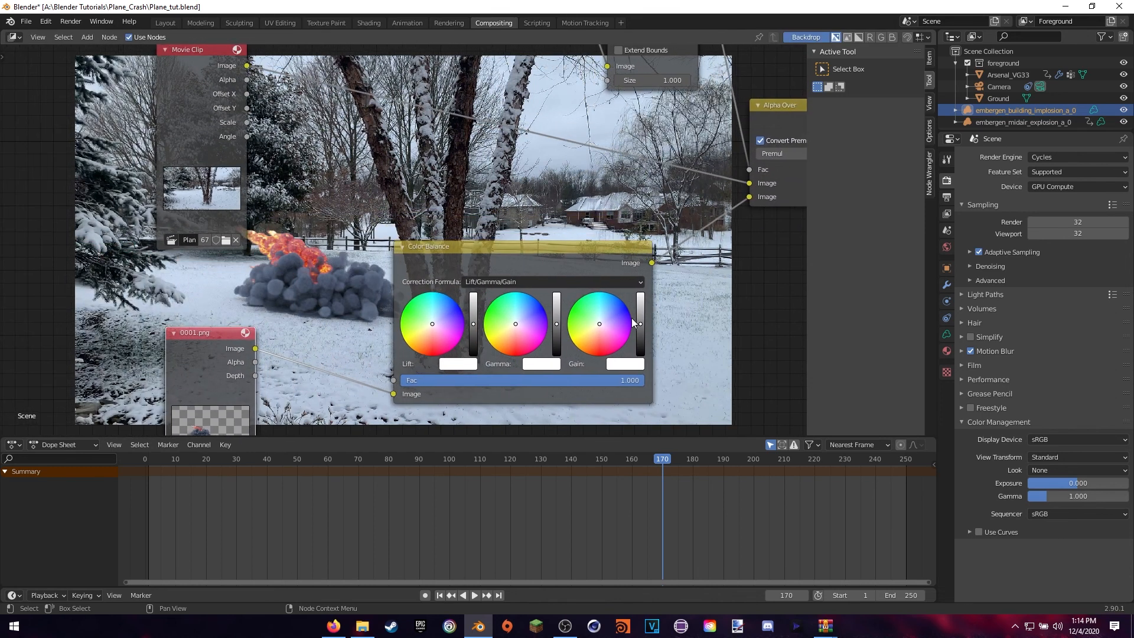
pyautogui.moveTo(707, 328); pyautogui.dragTo(727, 330, button='middle')
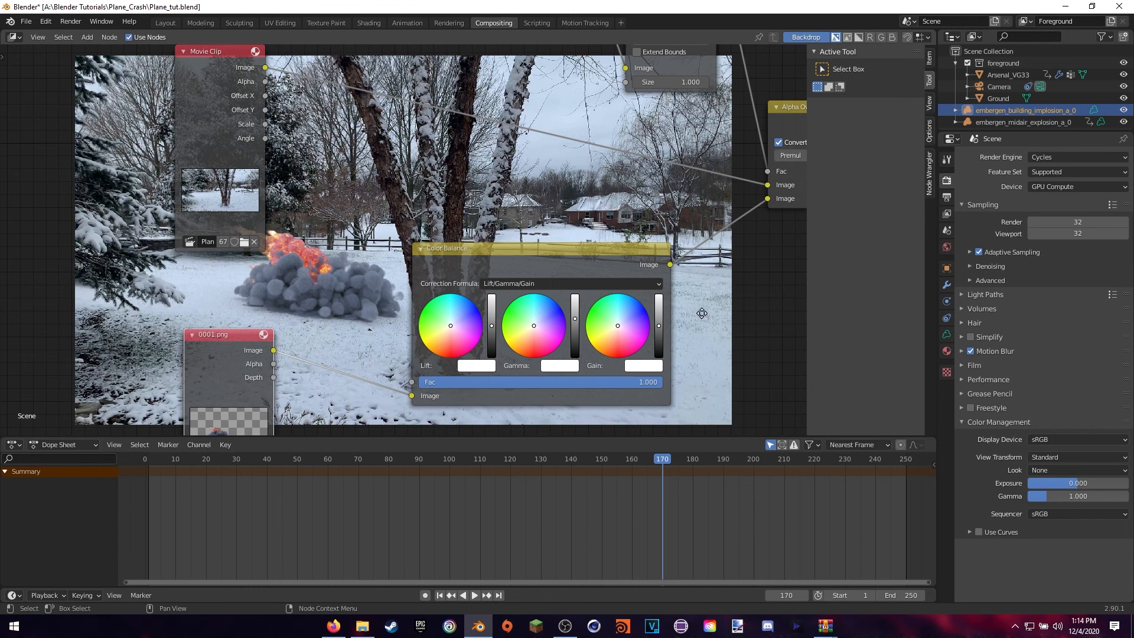
pyautogui.moveTo(703, 312); pyautogui.dragTo(615, 296, button='middle')
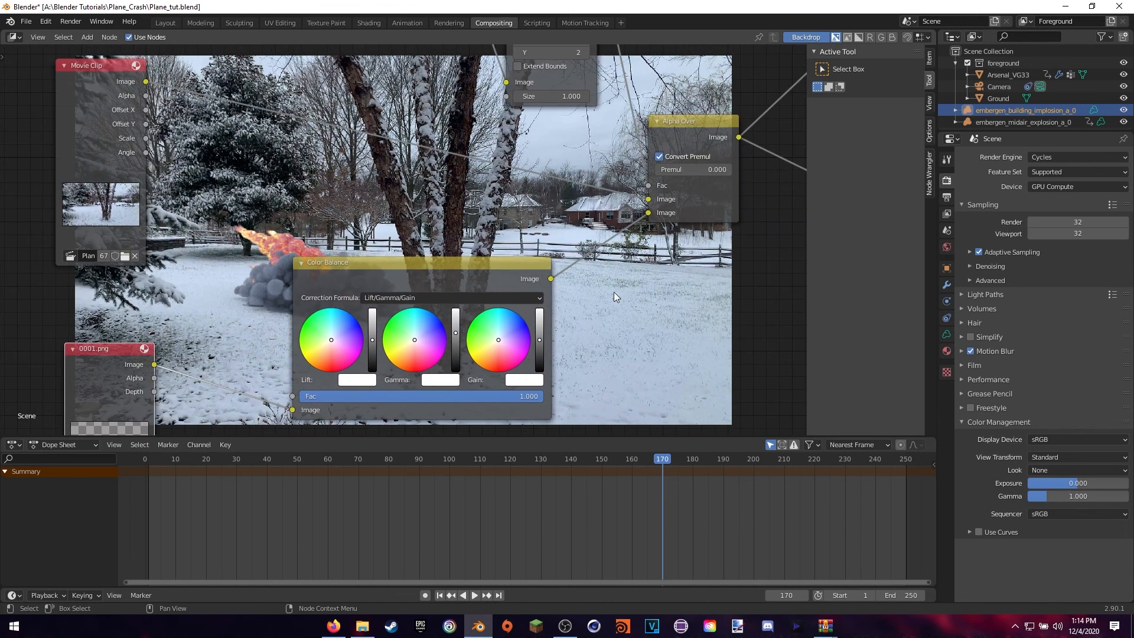
pyautogui.scroll(-1, 609, 292)
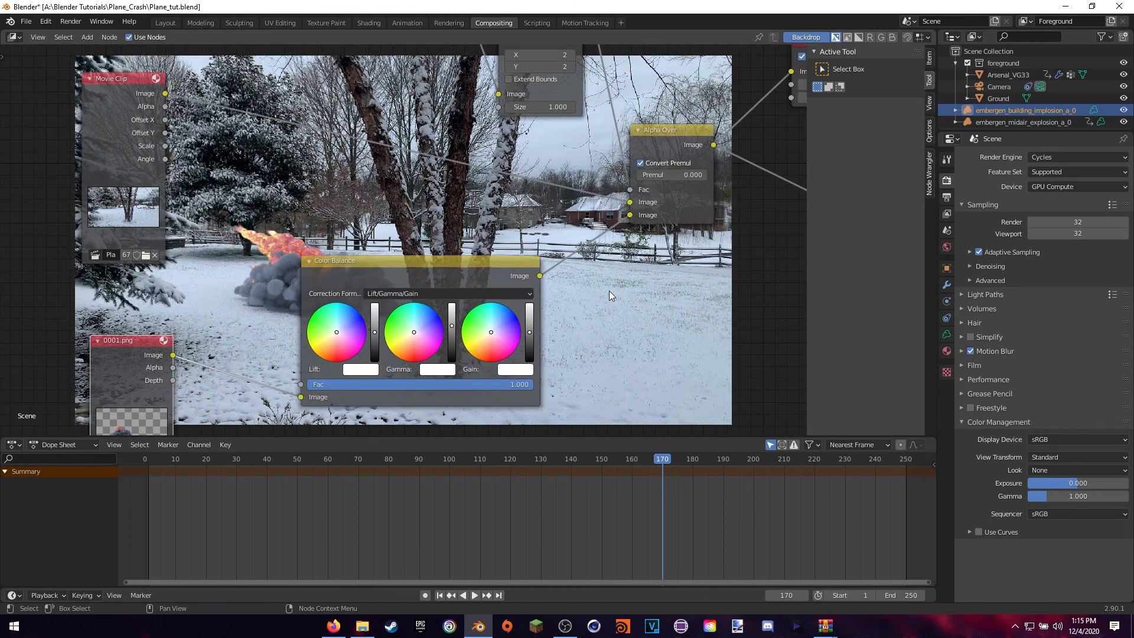
pyautogui.scroll(-4, 608, 283)
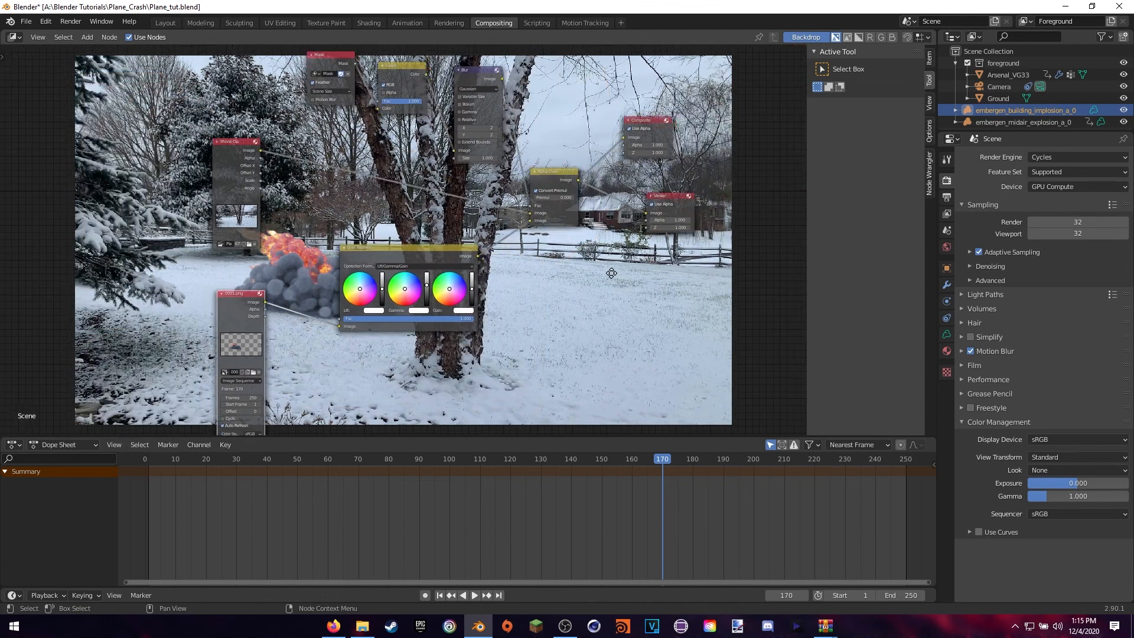
# Step: Set the render output path to the Plane_Crash folder with the file name Plane_crash_final
pyautogui.click(947, 196)
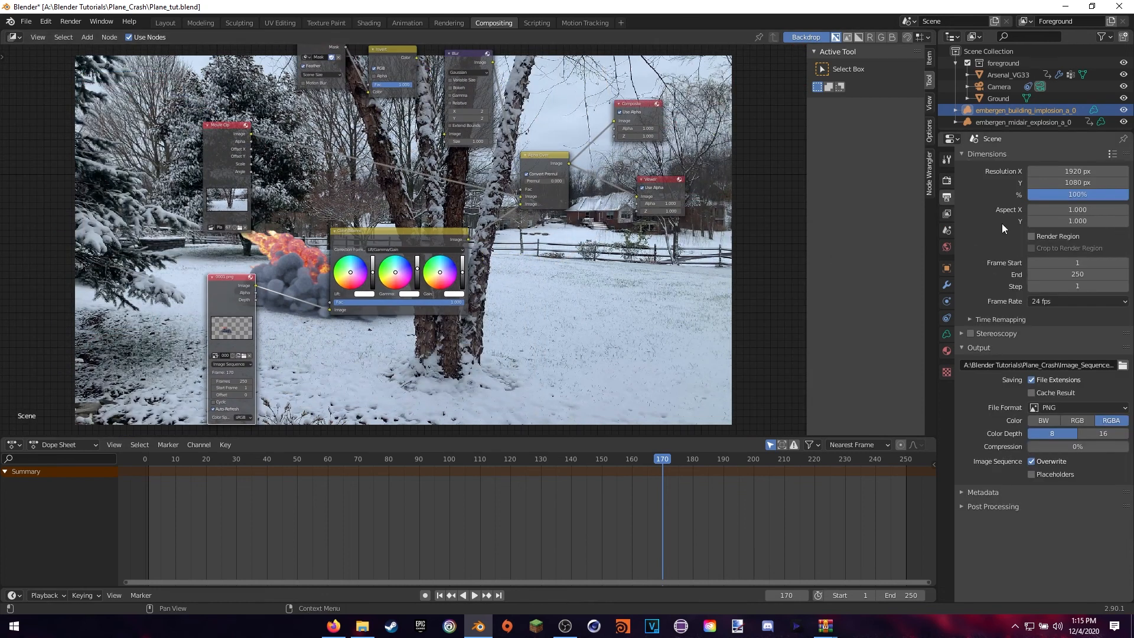
pyautogui.click(1122, 365)
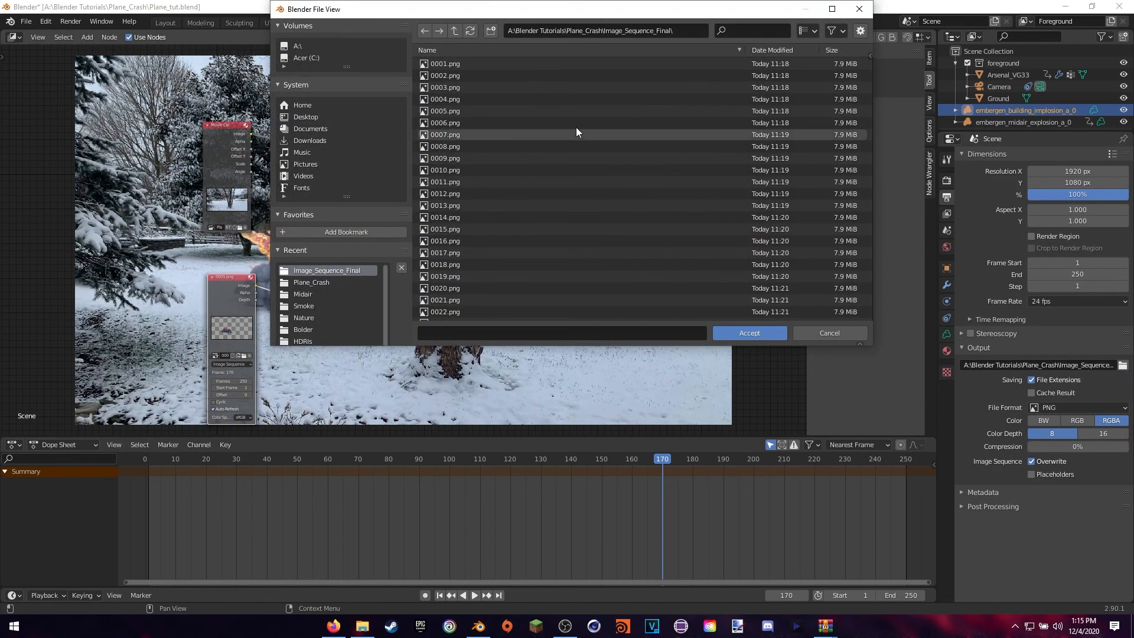
pyautogui.click(455, 31)
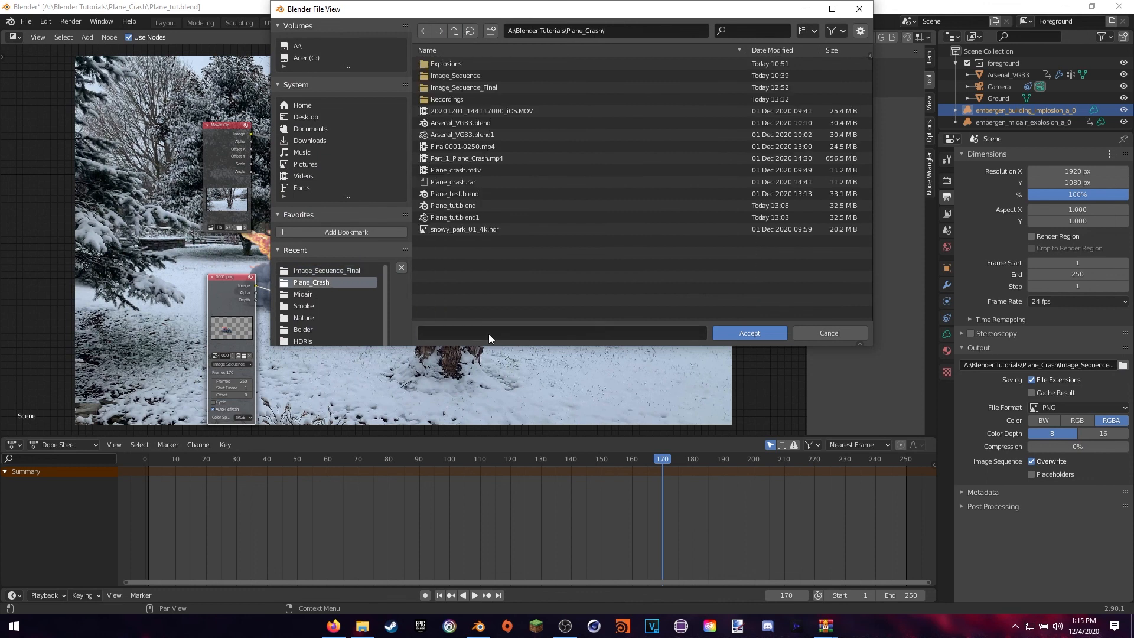
pyautogui.click(490, 333)
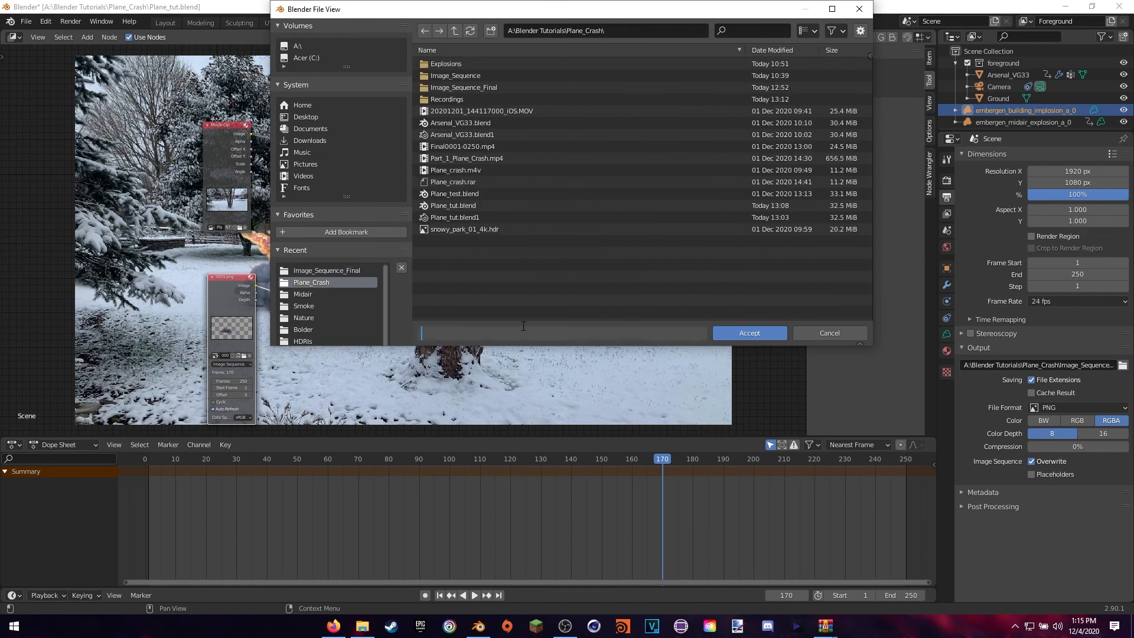
pyautogui.write('Plane_crash_final')
pyautogui.click(743, 335)
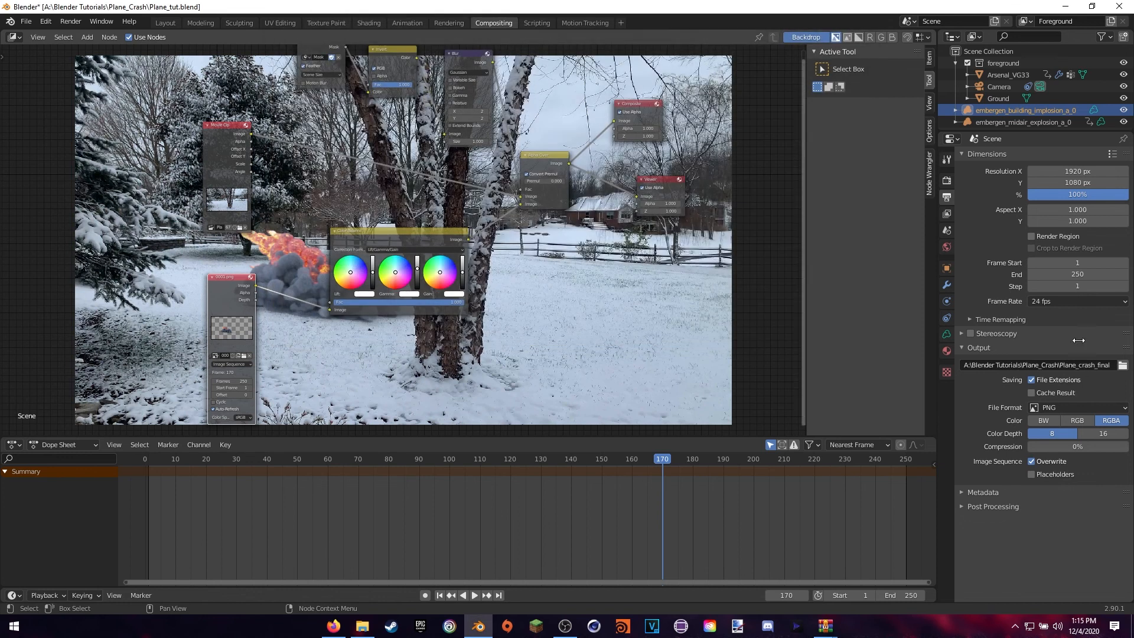
# Step: Set the output format to FFmpeg video with an MPEG-4 container and High quality output
pyautogui.click(1081, 407)
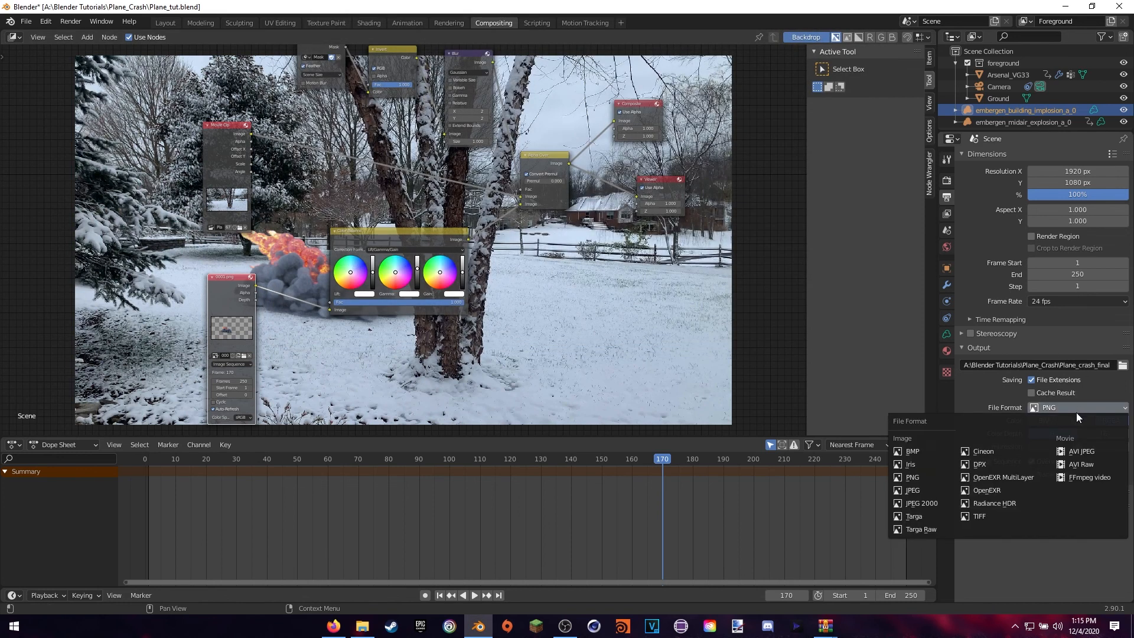
pyautogui.click(1074, 474)
pyautogui.click(998, 440)
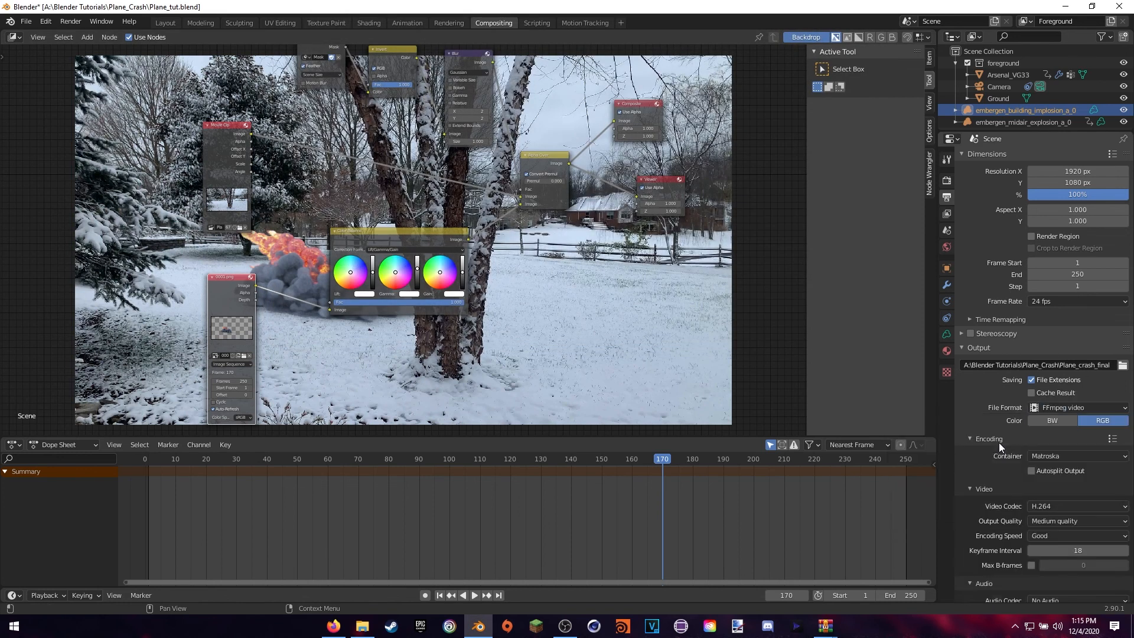
pyautogui.click(1046, 455)
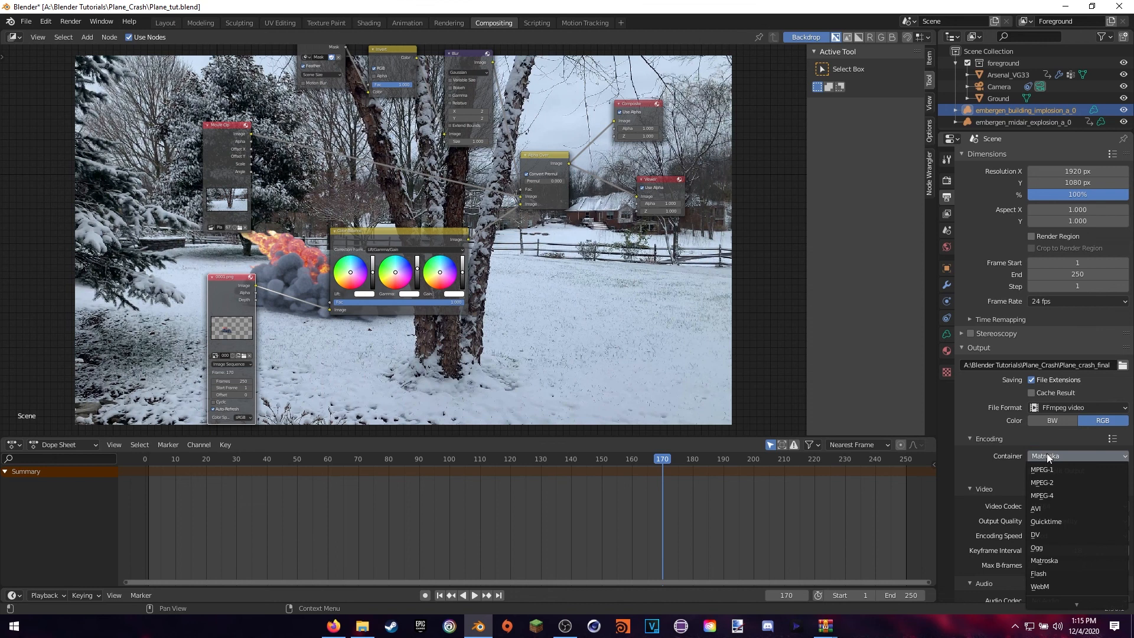
pyautogui.click(1050, 492)
pyautogui.click(1039, 519)
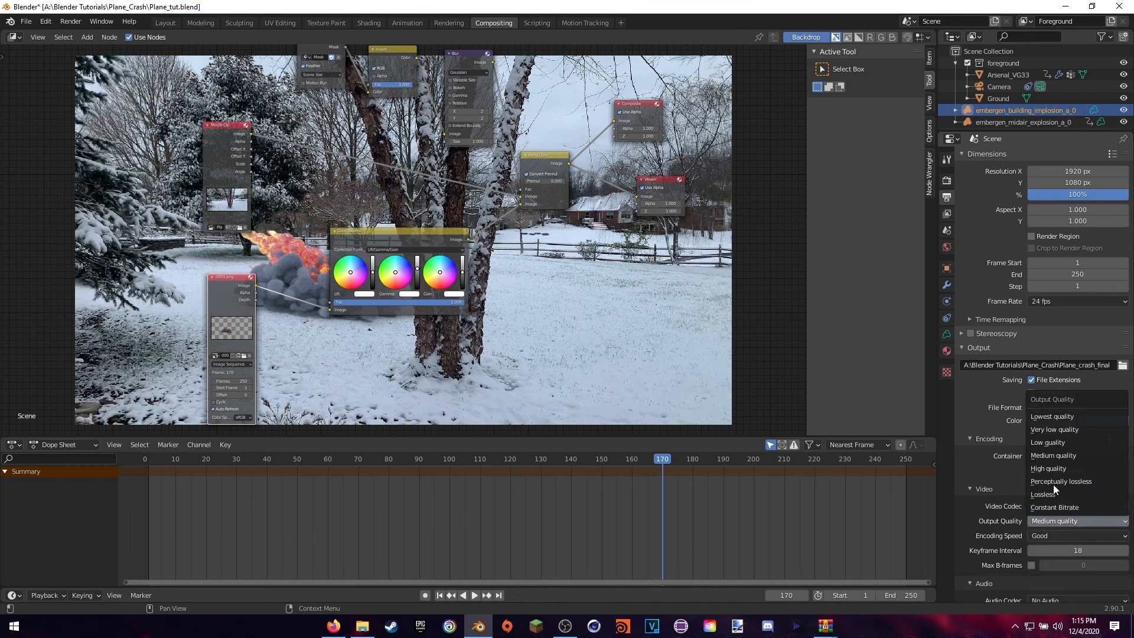
pyautogui.click(1043, 468)
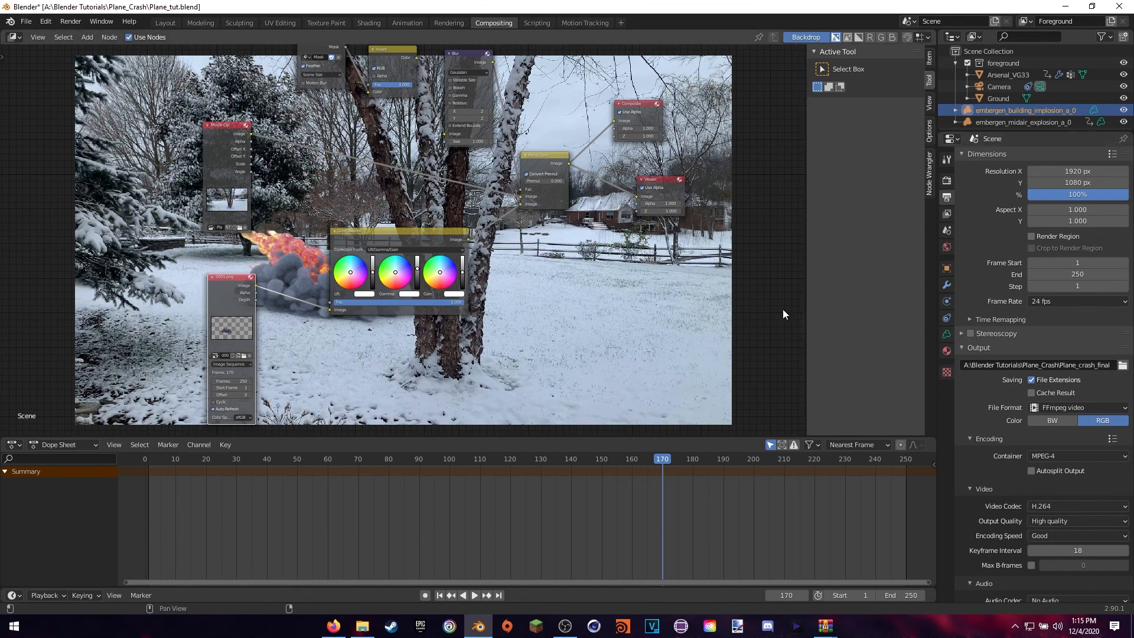
# Step: Start rendering the composited animation
pyautogui.click(71, 22)
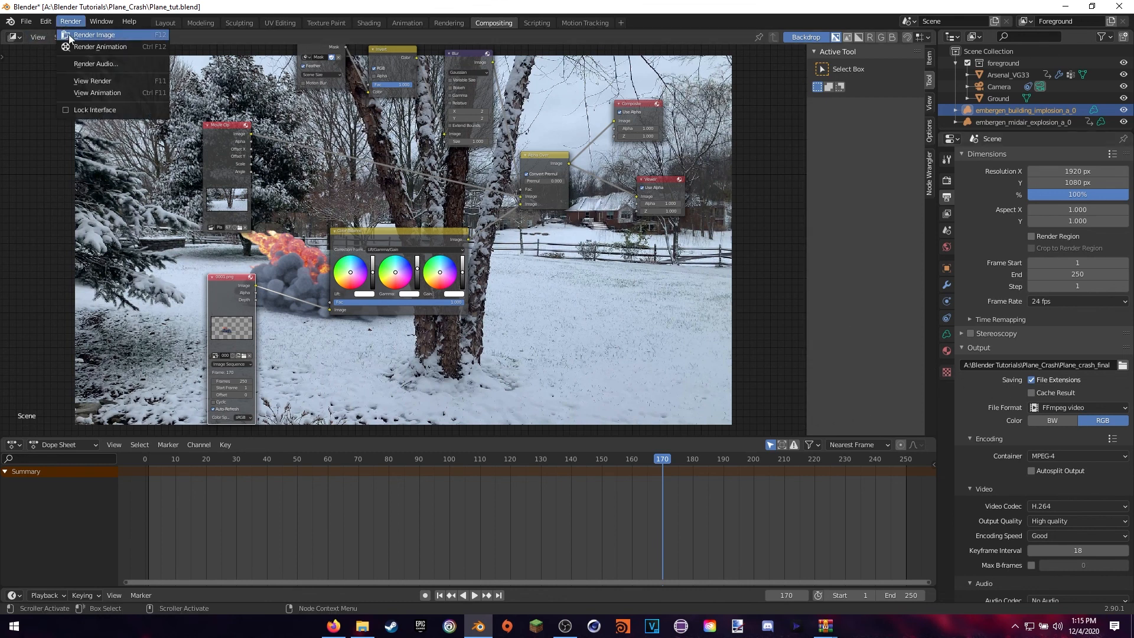